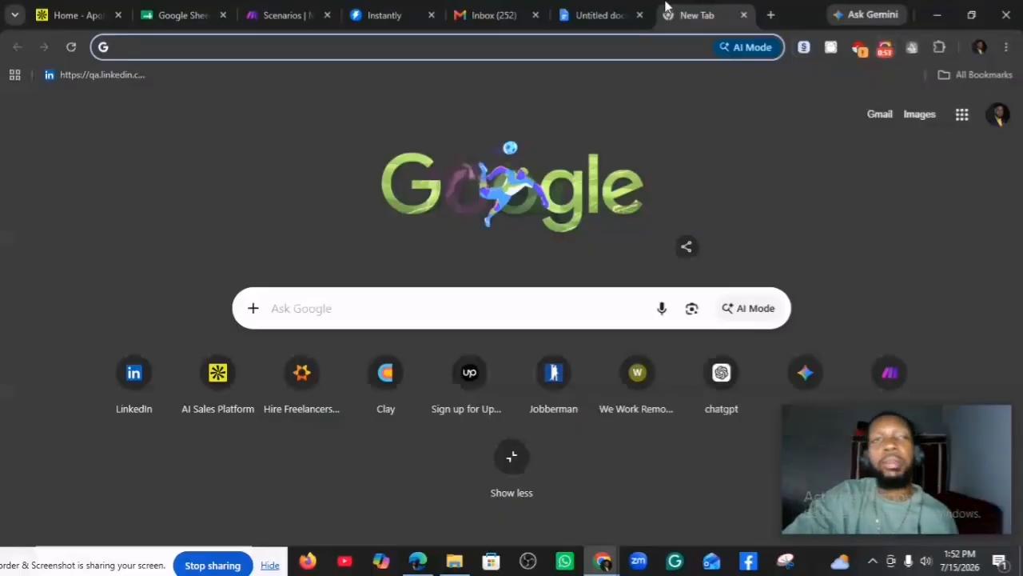
Switch to Apollo and review the company search's account location, employee count, and industry and keyword filters
{"action": "left_click", "coordinate": [64, 15]}
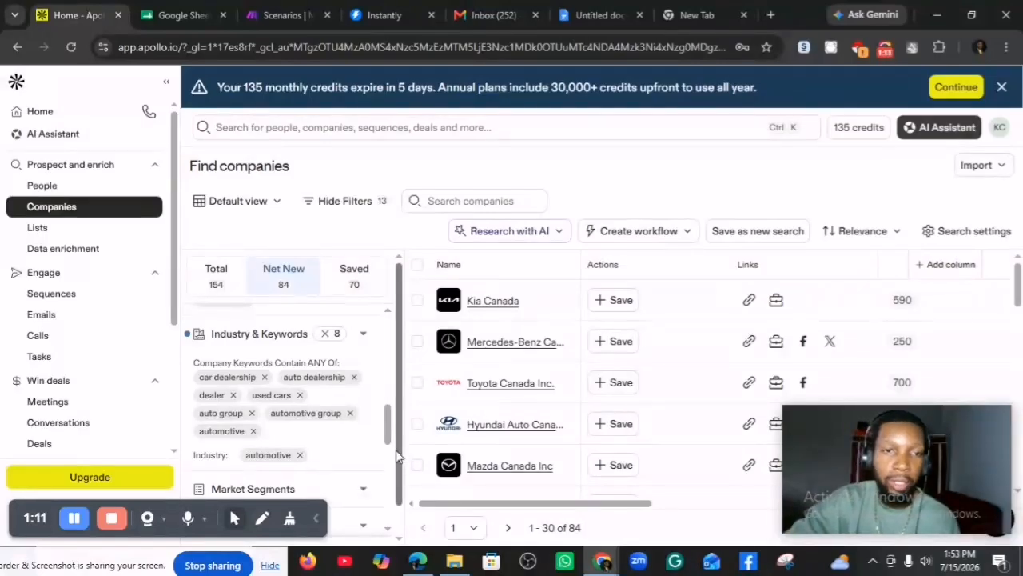
{"action": "scroll", "coordinate": [390, 428], "scroll_direction": "up", "scroll_amount": 1}
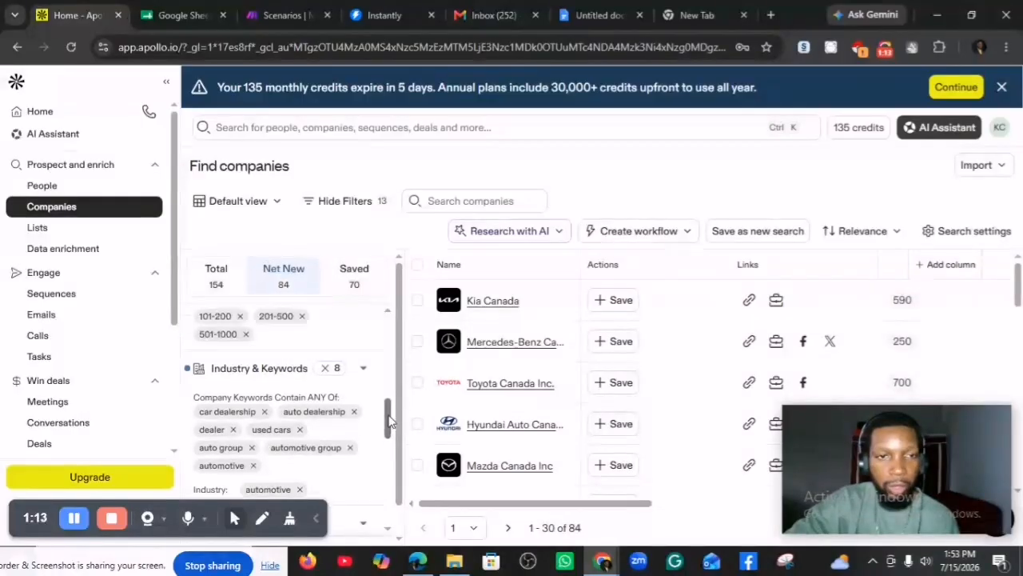
{"action": "scroll", "coordinate": [390, 428], "scroll_direction": "down", "scroll_amount": 1}
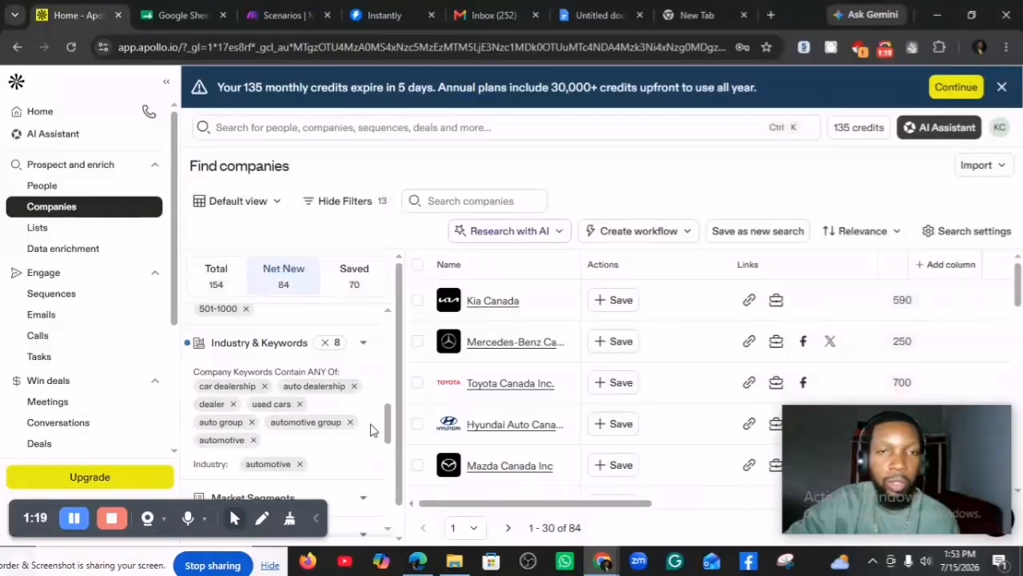
{"action": "scroll", "coordinate": [387, 429], "scroll_direction": "down", "scroll_amount": 3}
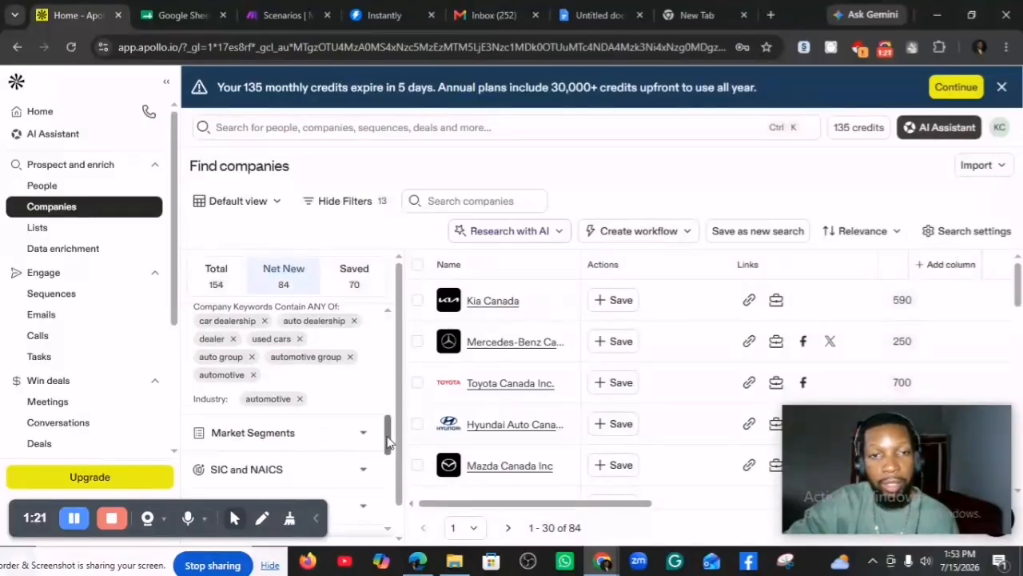
{"action": "scroll", "coordinate": [395, 399], "scroll_direction": "up", "scroll_amount": 6}
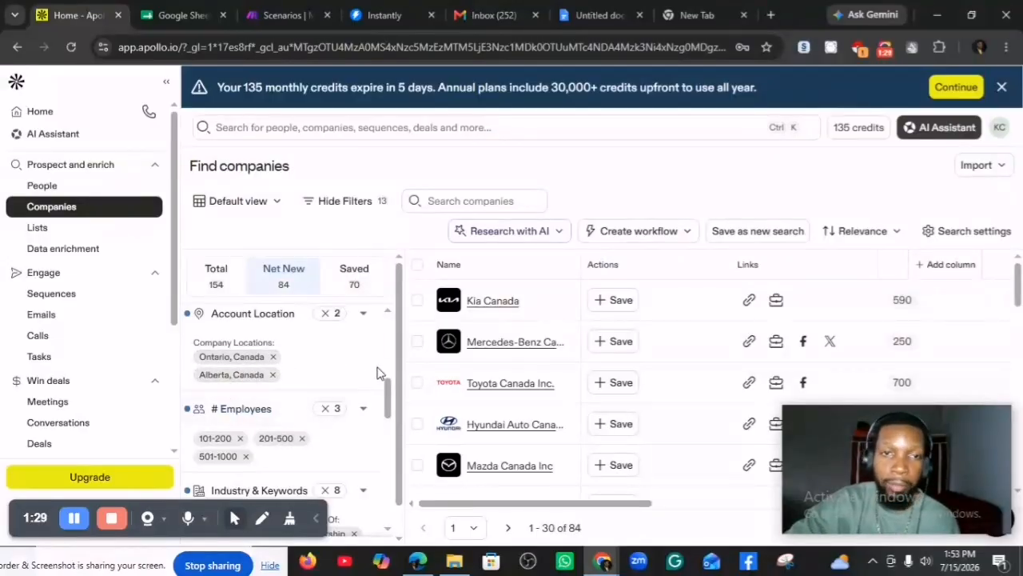
{"action": "left_click_drag", "start_coordinate": [389, 394], "coordinate": [388, 407]}
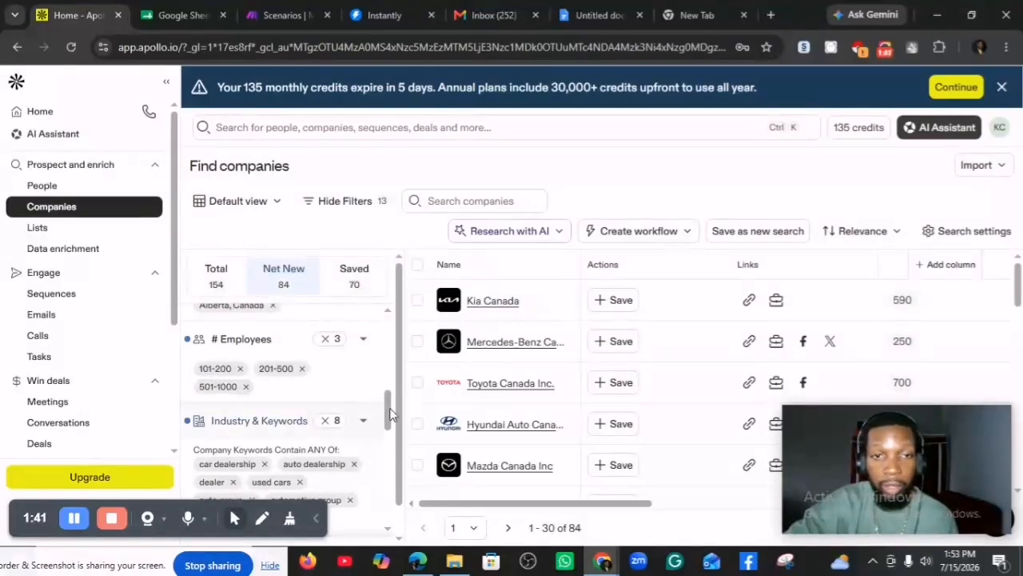
{"action": "left_click_drag", "start_coordinate": [391, 421], "coordinate": [392, 462]}
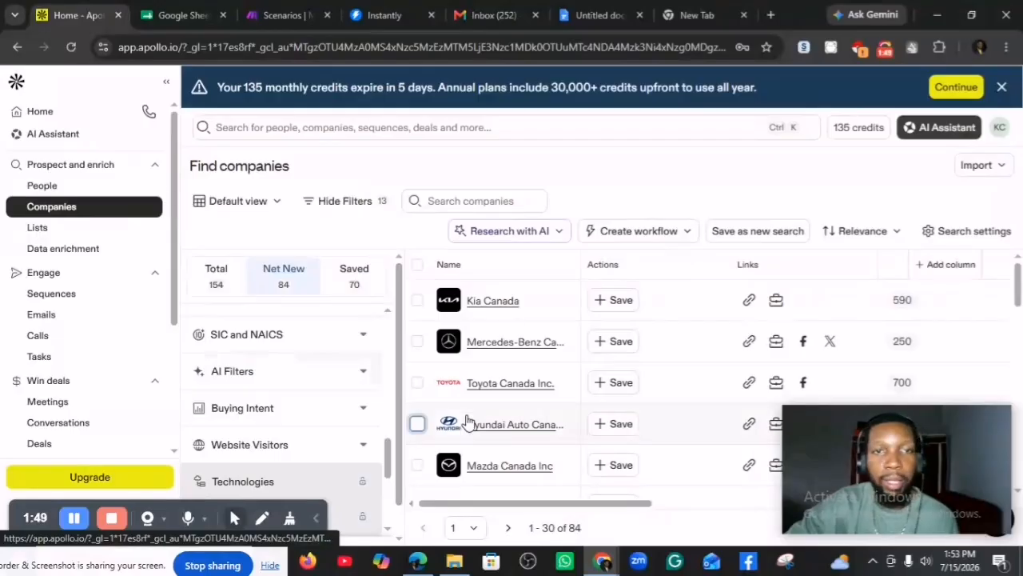
Open the saved lists and look through the company lists
{"action": "left_click", "coordinate": [110, 234]}
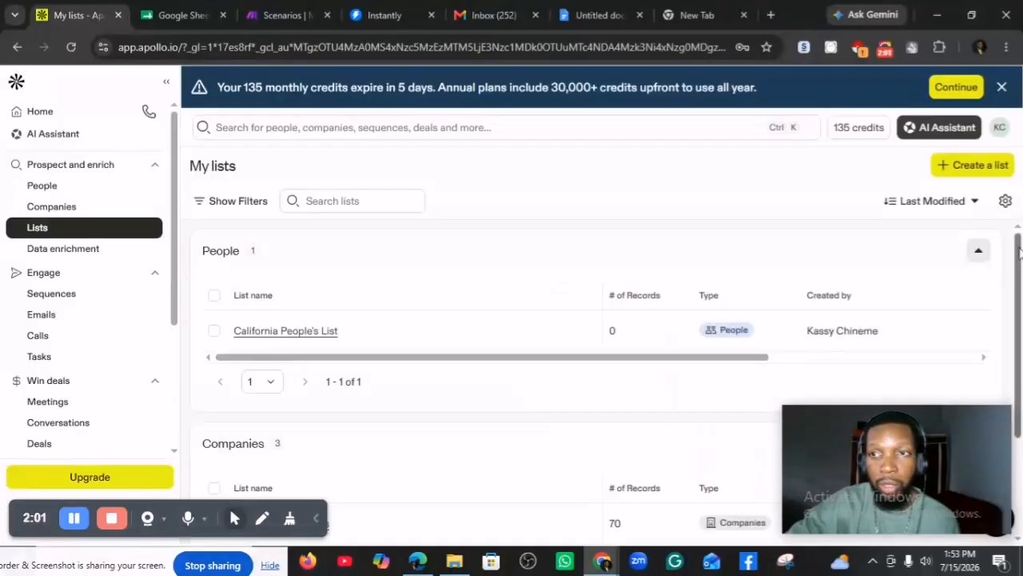
{"action": "left_click_drag", "start_coordinate": [1018, 254], "coordinate": [1015, 372]}
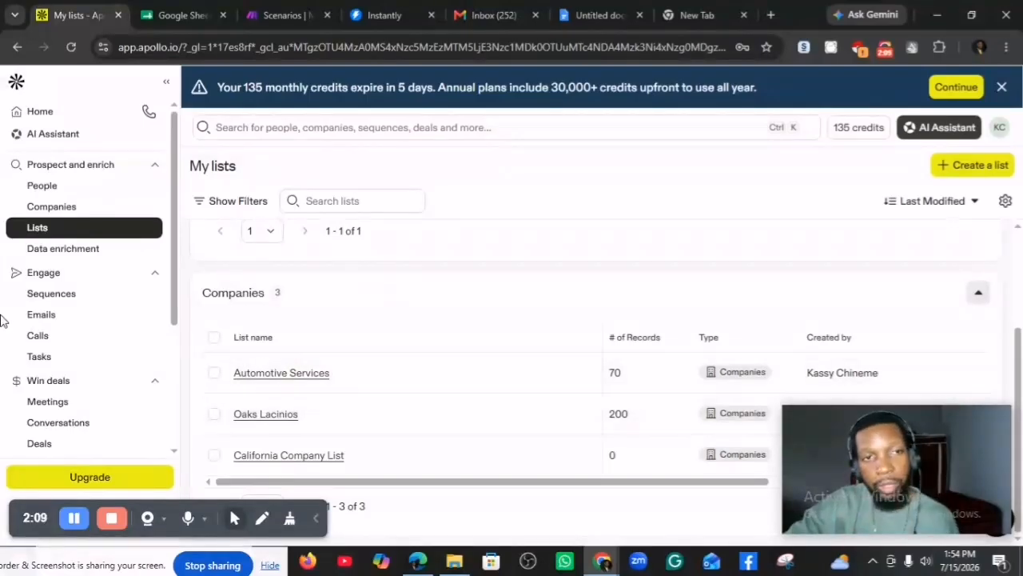
{"action": "left_click_drag", "start_coordinate": [178, 274], "coordinate": [164, 422]}
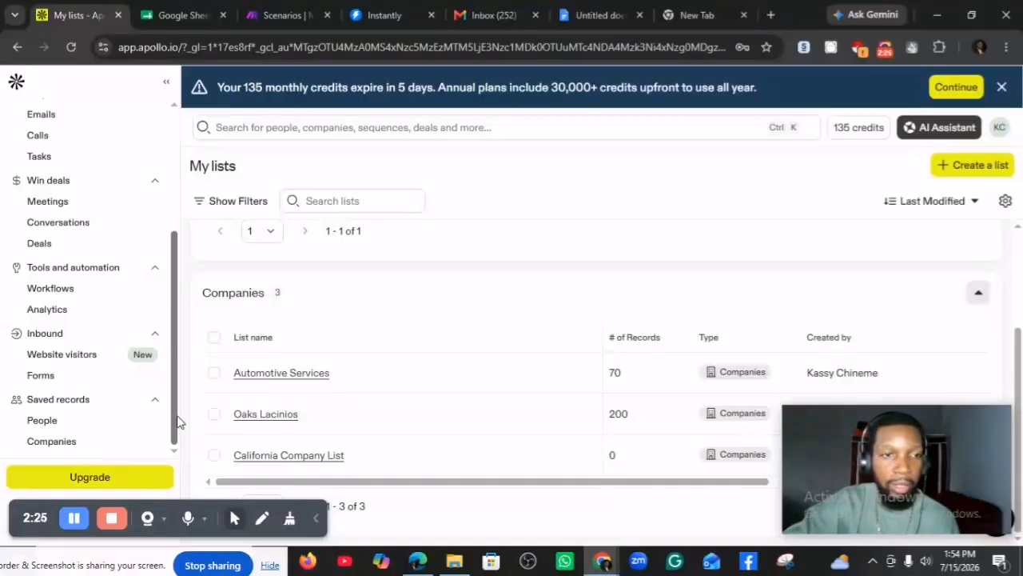
{"action": "left_click_drag", "start_coordinate": [172, 403], "coordinate": [186, 292]}
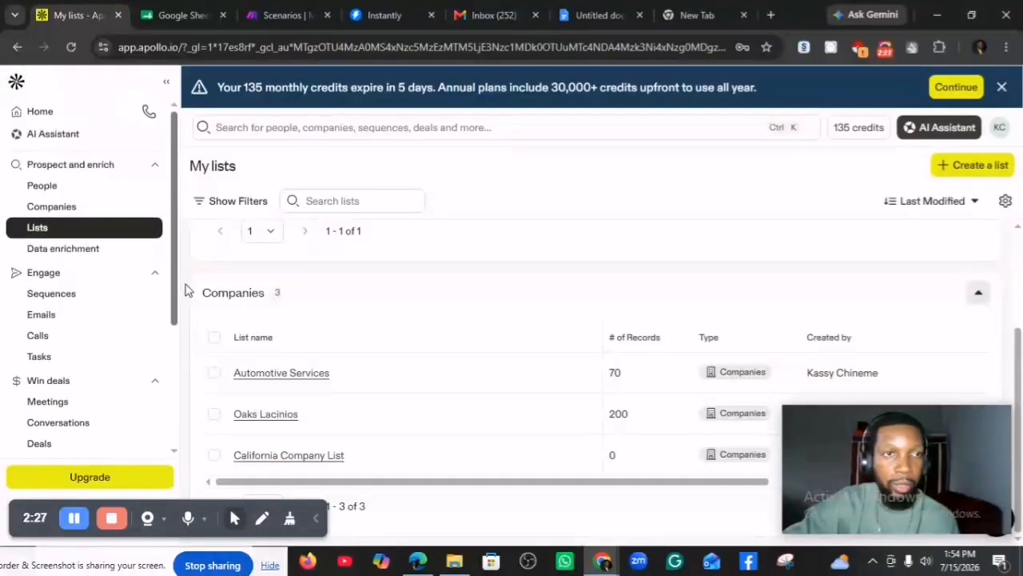
Return to the company search, then open all admin settings and look over the profile page
{"action": "left_click", "coordinate": [94, 210]}
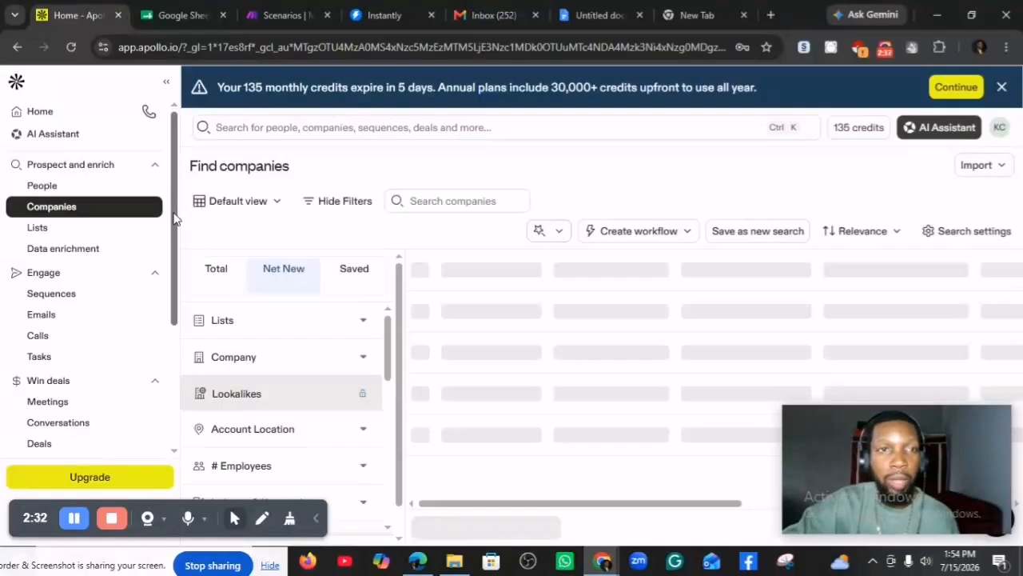
{"action": "scroll", "coordinate": [176, 218], "scroll_direction": "down", "scroll_amount": 5}
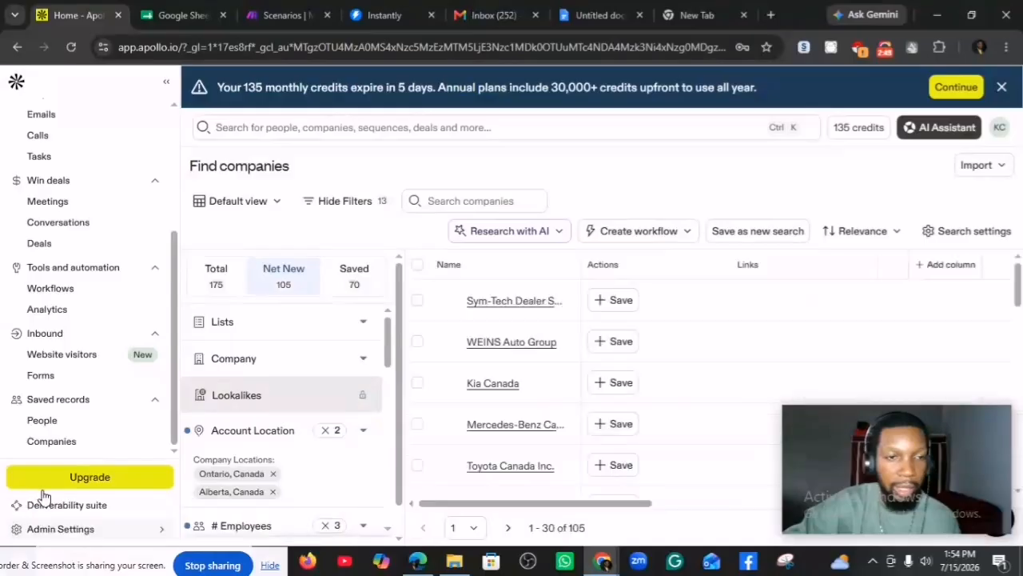
{"action": "left_click", "coordinate": [106, 536]}
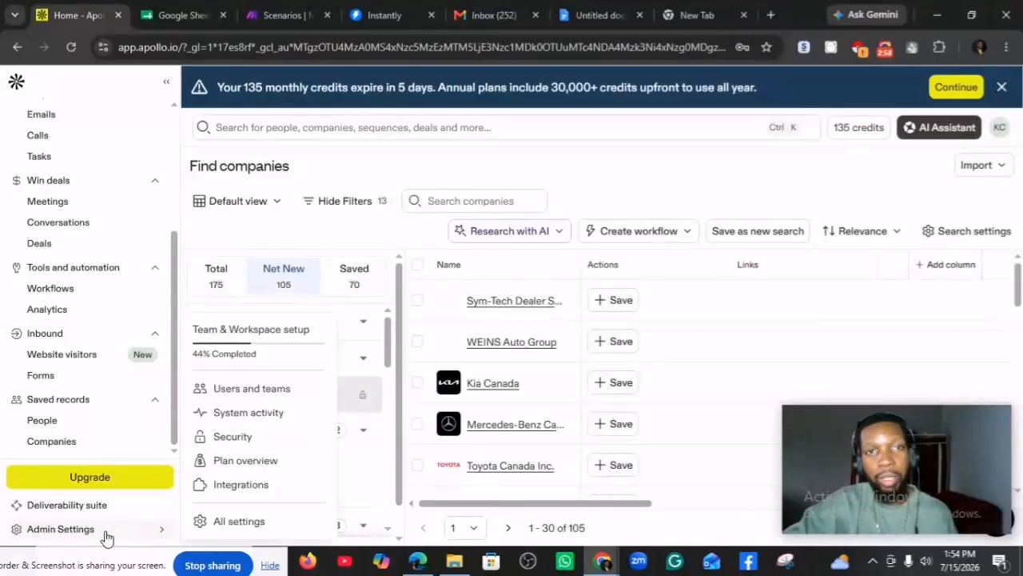
{"action": "left_click", "coordinate": [244, 523]}
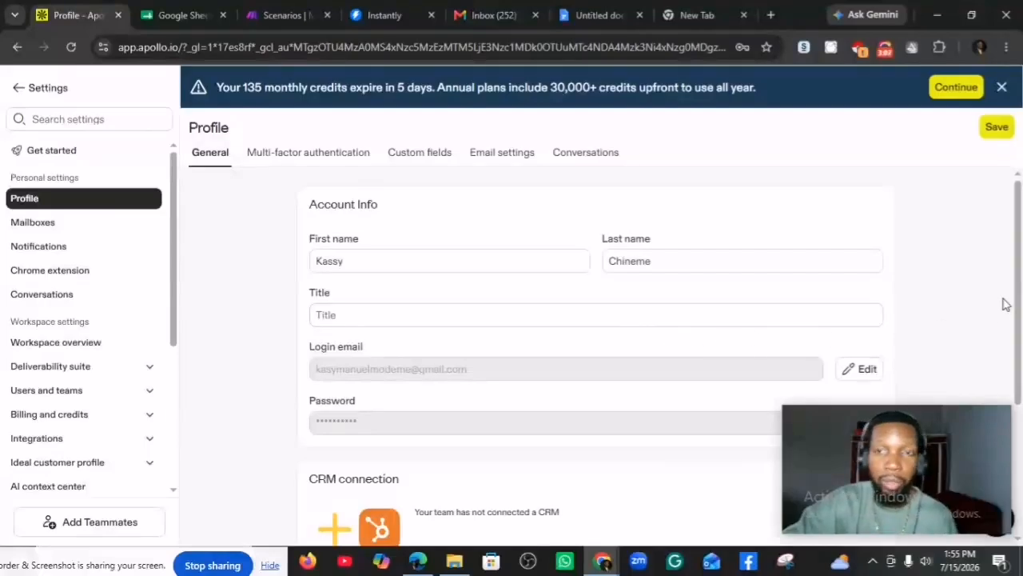
{"action": "left_click_drag", "start_coordinate": [1019, 250], "coordinate": [1021, 403]}
{"action": "scroll", "coordinate": [1020, 454], "scroll_direction": "up", "scroll_amount": 2}
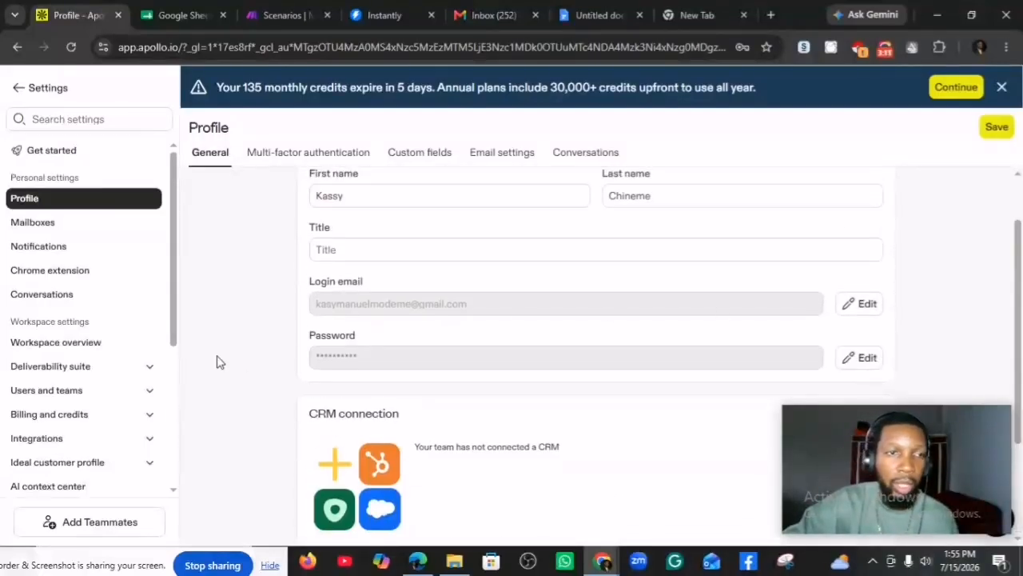
Open the CSV Export Settings within the imports and exports settings
{"action": "left_click_drag", "start_coordinate": [173, 318], "coordinate": [166, 509]}
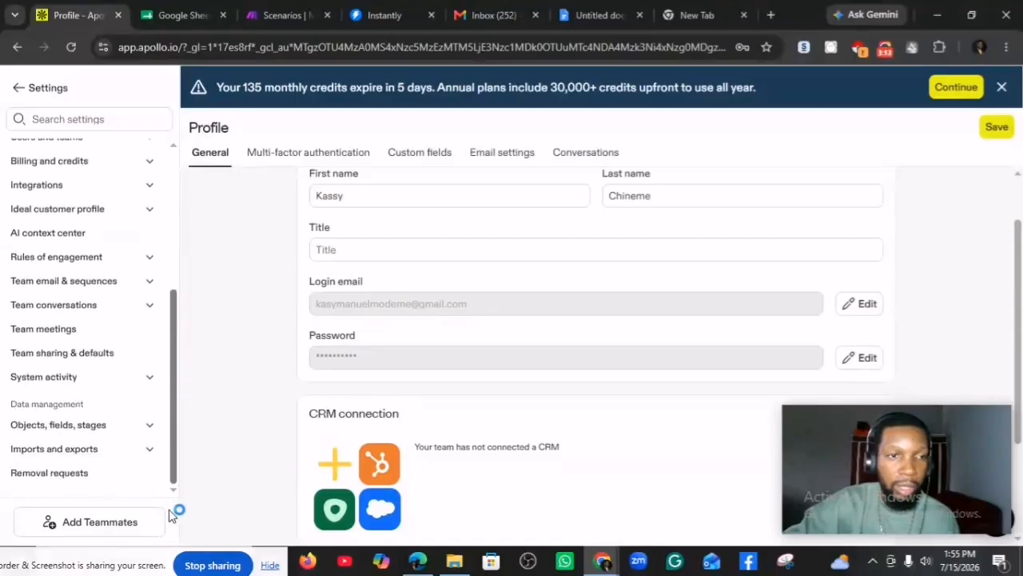
{"action": "left_click", "coordinate": [150, 454]}
{"action": "scroll", "coordinate": [178, 454], "scroll_direction": "down", "scroll_amount": 1}
{"action": "scroll", "coordinate": [178, 454], "scroll_direction": "down", "scroll_amount": 1}
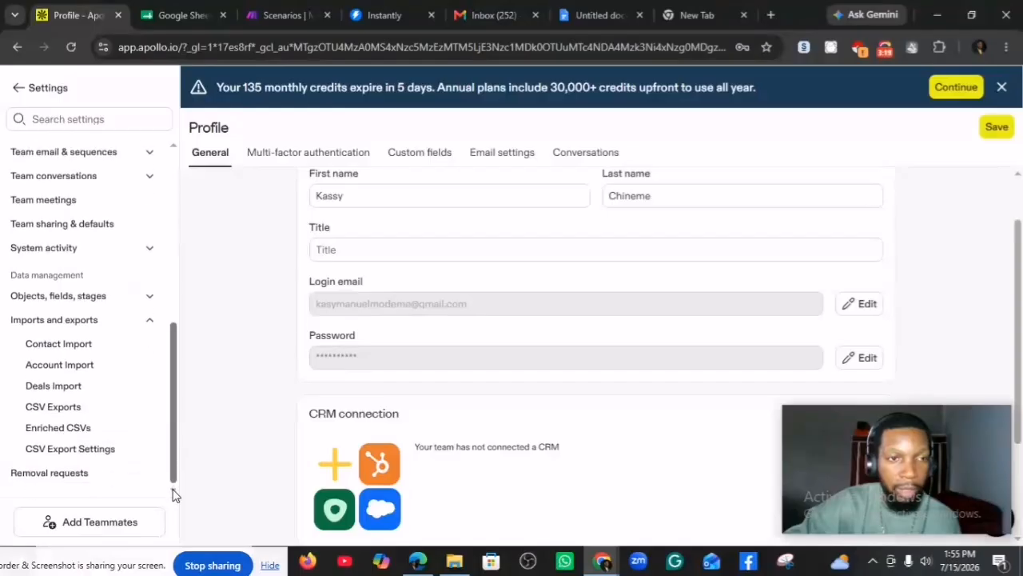
{"action": "left_click", "coordinate": [104, 450]}
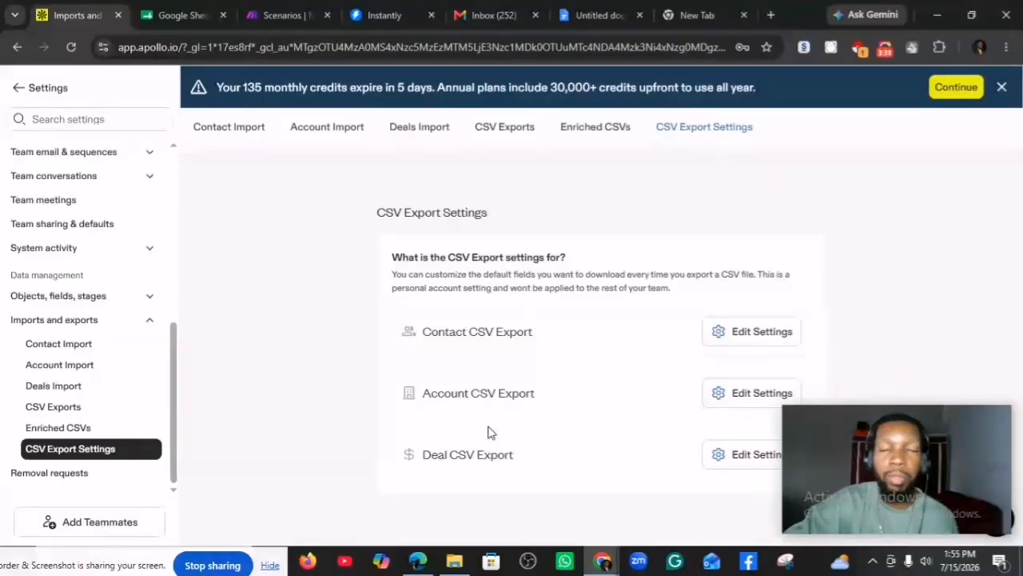
Review the default fields for the Account CSV export and save its settings
{"action": "left_click", "coordinate": [735, 400]}
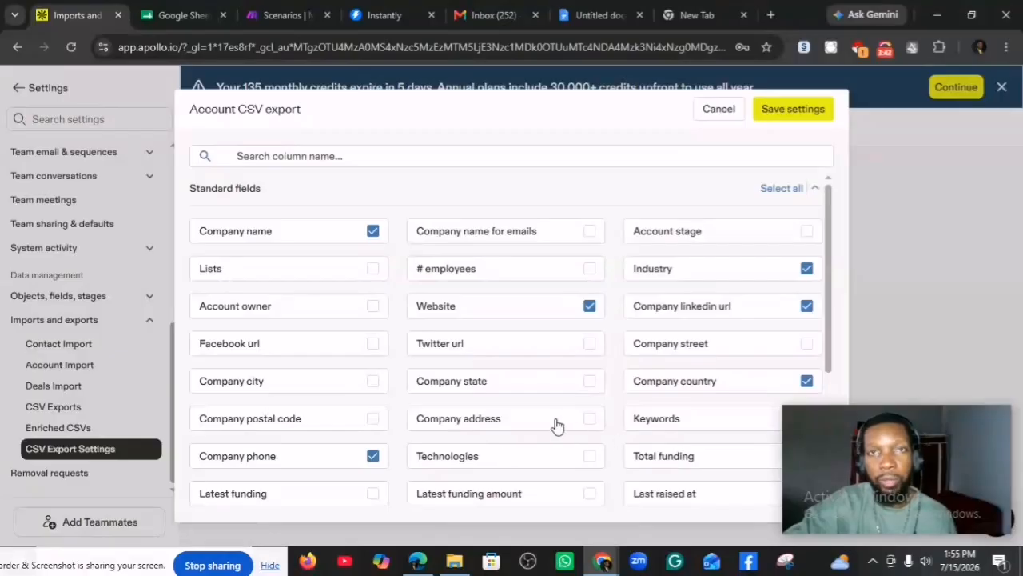
{"action": "scroll", "coordinate": [837, 256], "scroll_direction": "down", "scroll_amount": 2}
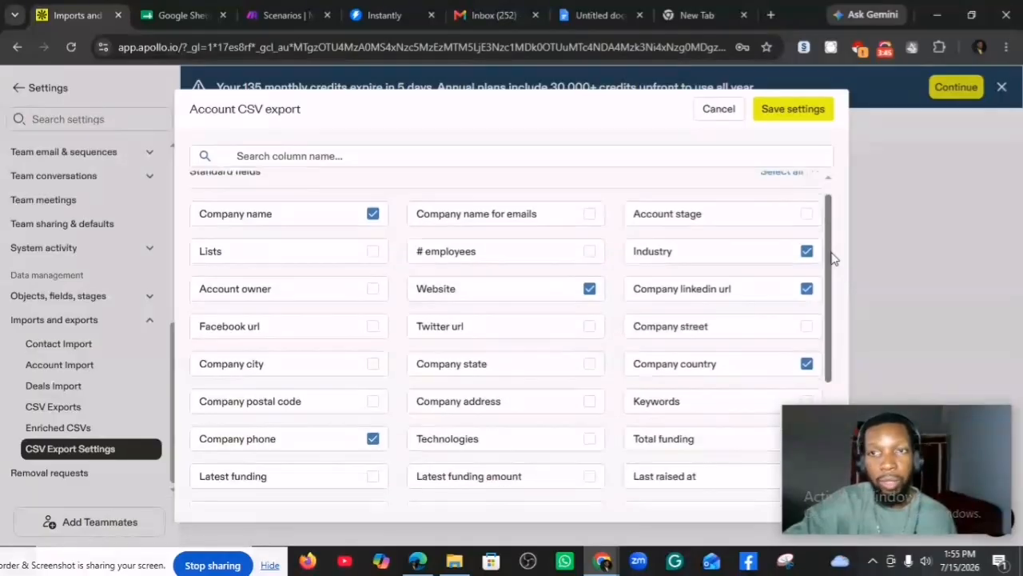
{"action": "scroll", "coordinate": [838, 244], "scroll_direction": "up", "scroll_amount": 2}
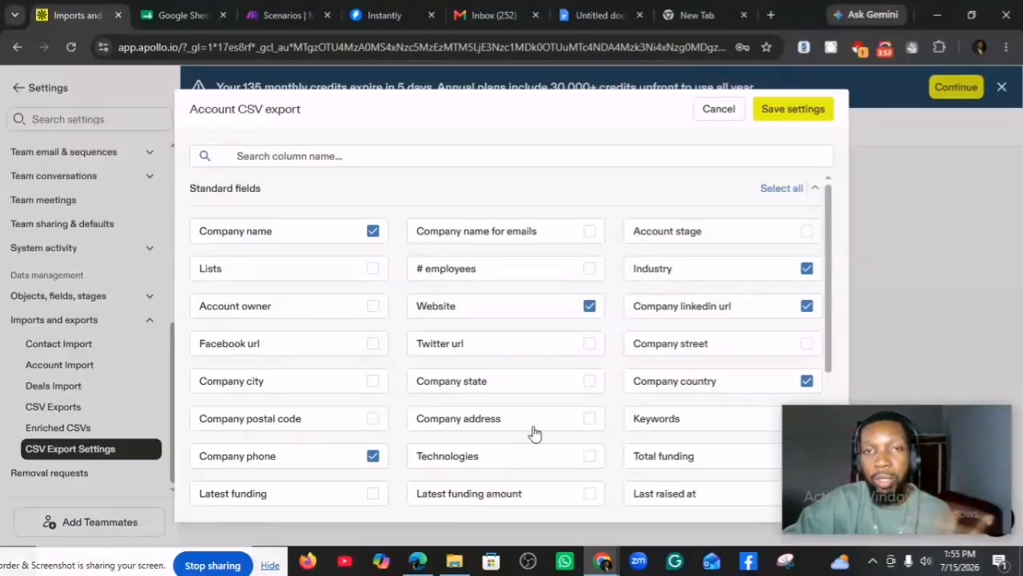
{"action": "left_click", "coordinate": [796, 116]}
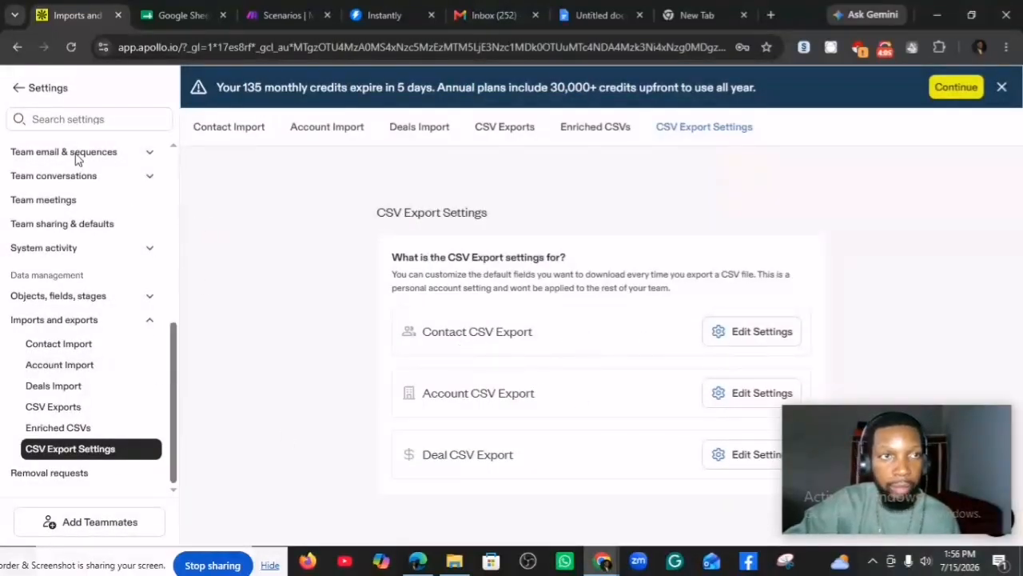
Leave the settings and open the Automotive Services company list
{"action": "left_click", "coordinate": [24, 87]}
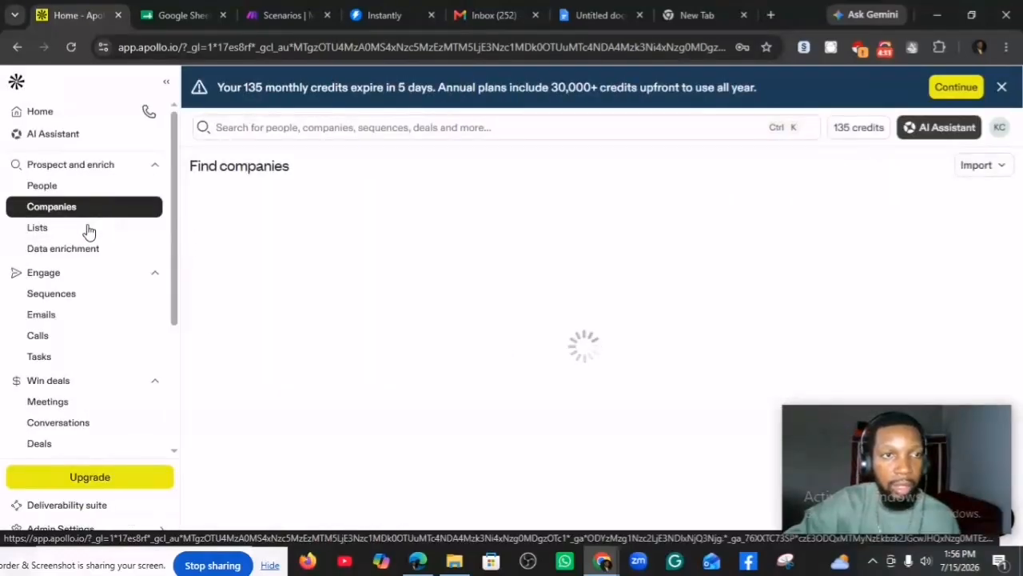
{"action": "left_click", "coordinate": [38, 228]}
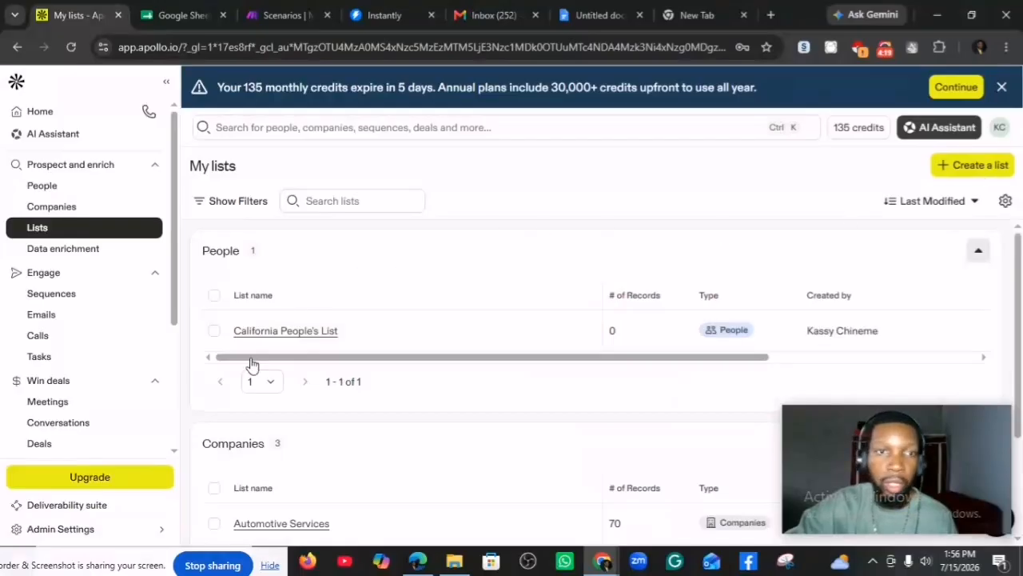
{"action": "left_click_drag", "start_coordinate": [1020, 323], "coordinate": [1019, 414]}
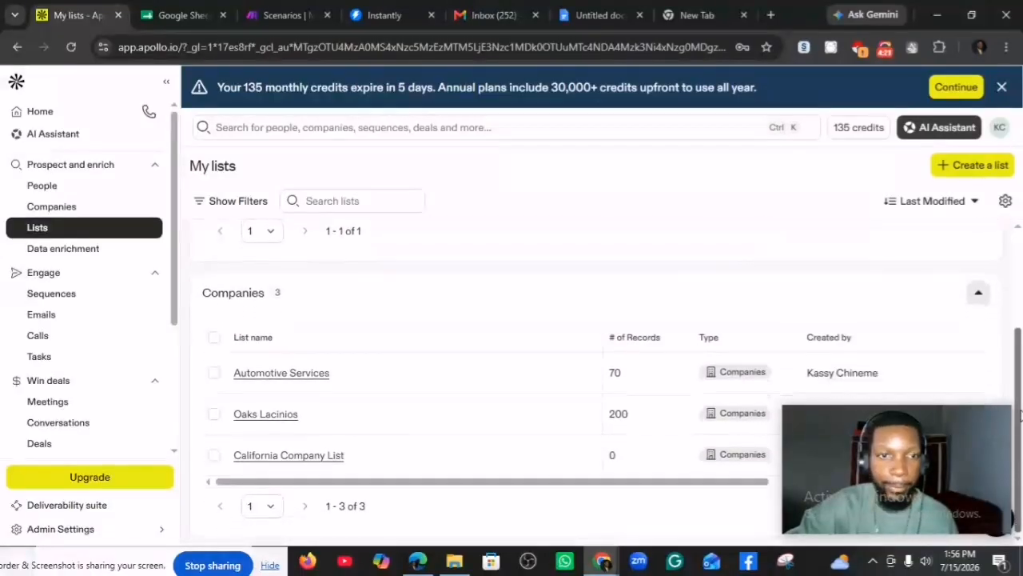
{"action": "left_click", "coordinate": [271, 376]}
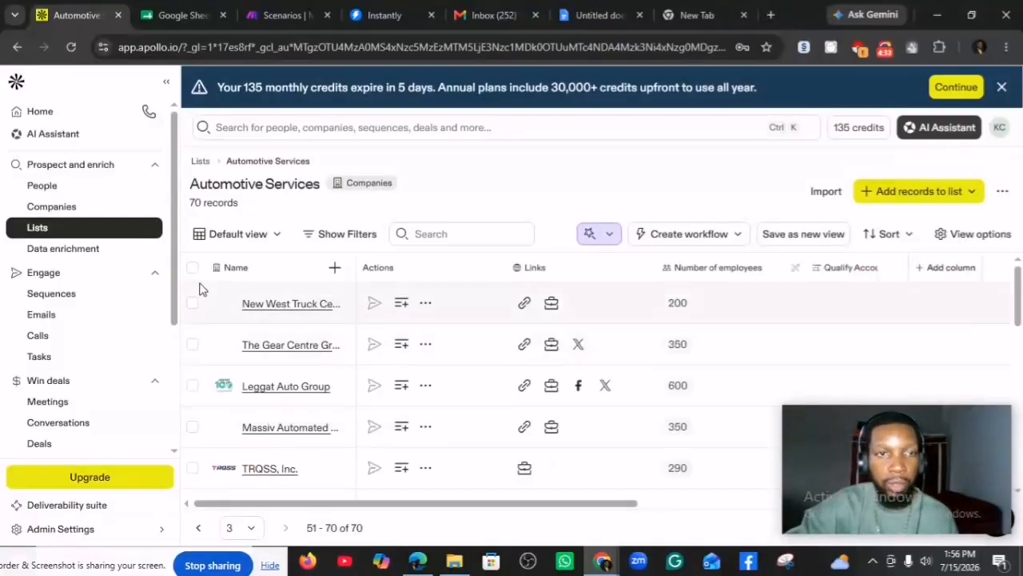
Select 70 companies in the Automotive Services list by number
{"action": "left_click", "coordinate": [192, 274]}
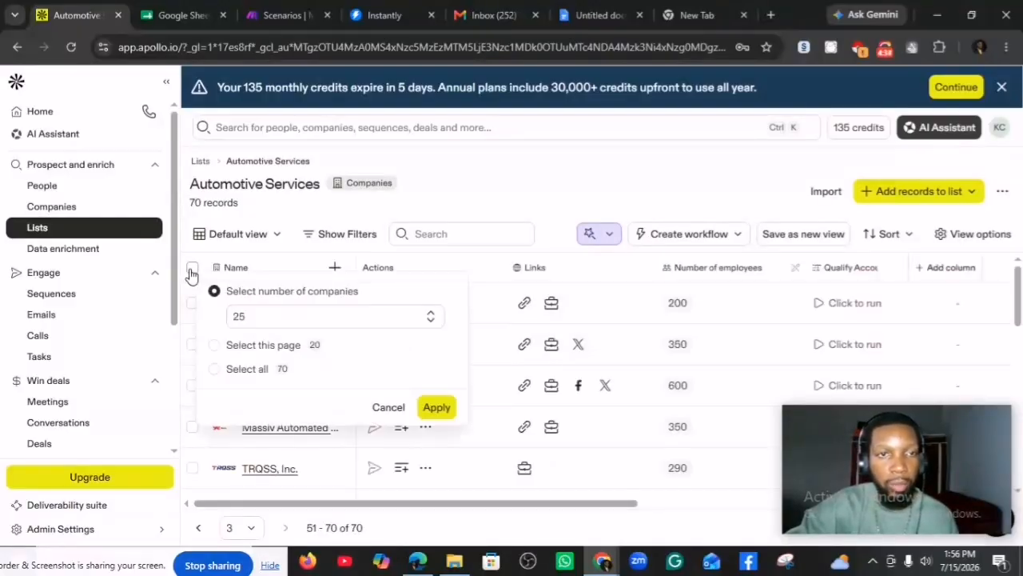
{"action": "left_click", "coordinate": [276, 321]}
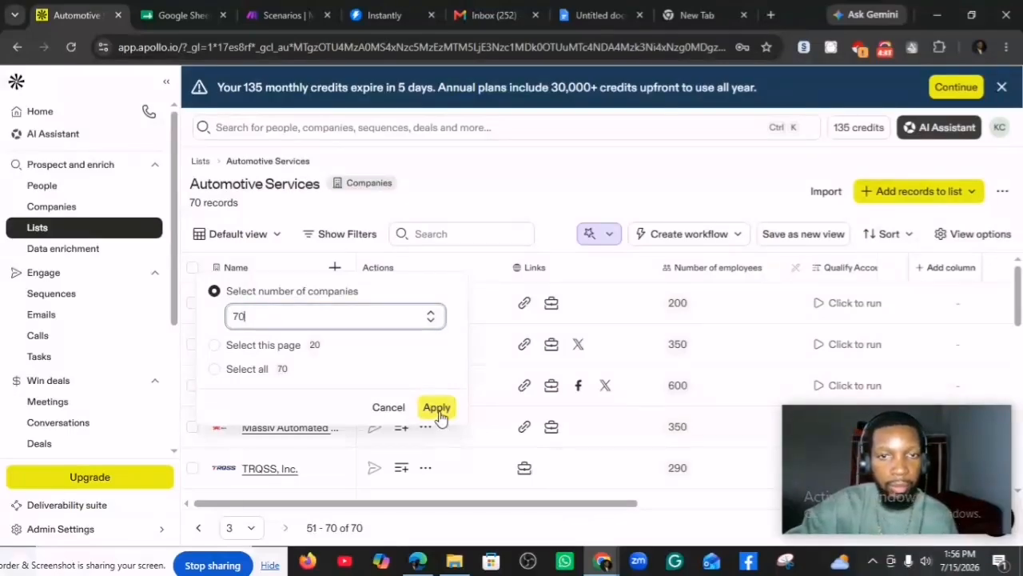
{"action": "left_click", "coordinate": [437, 409]}
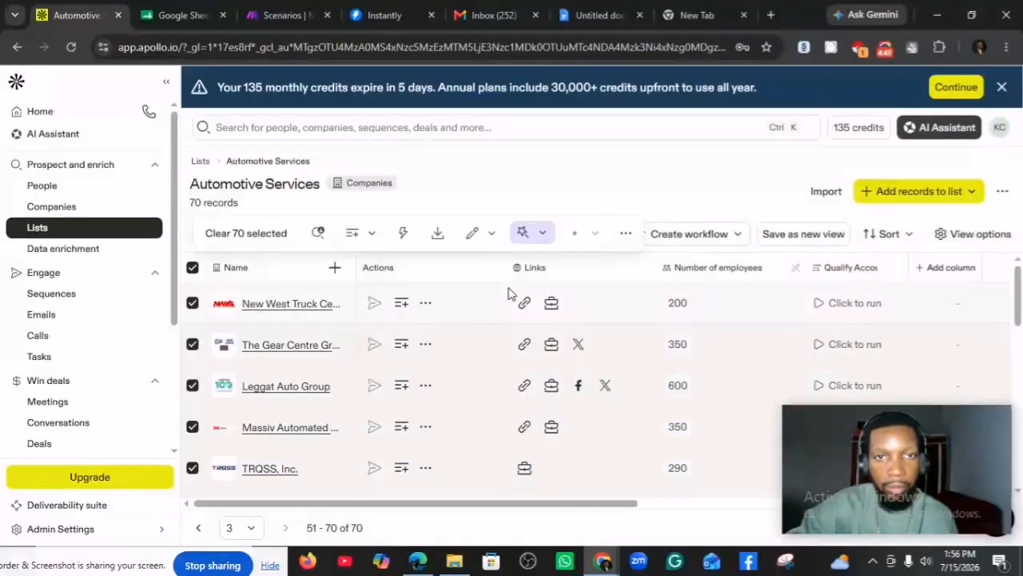
Export the selected companies to CSV with Automotive Services as the list
{"action": "left_click", "coordinate": [438, 238]}
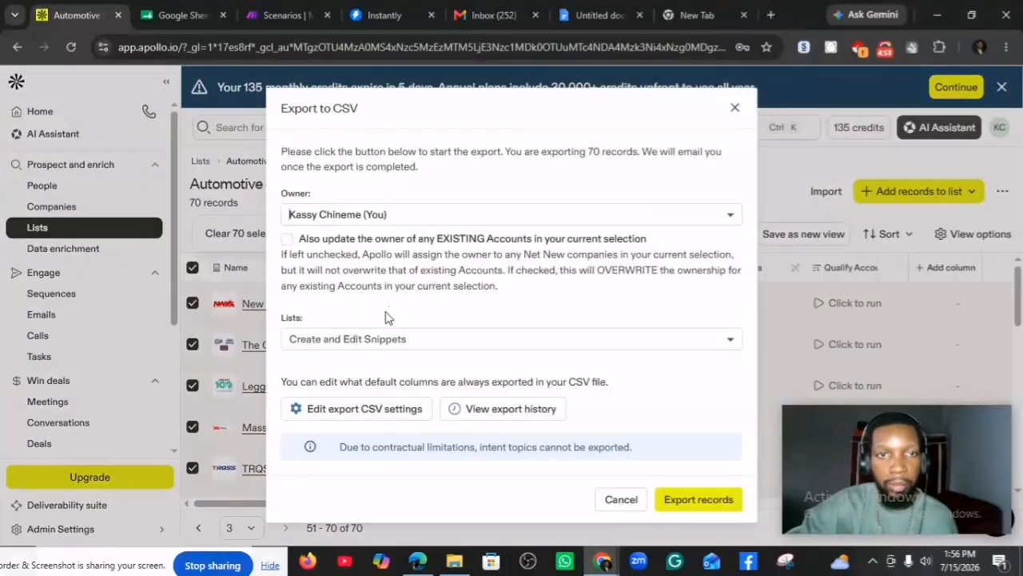
{"action": "left_click", "coordinate": [390, 338]}
{"action": "left_click", "coordinate": [370, 406]}
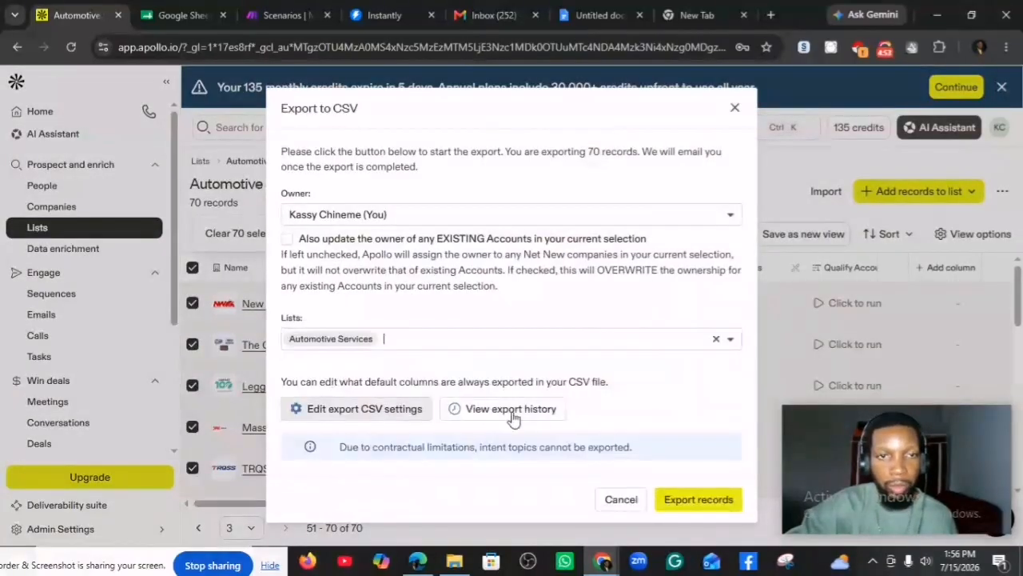
{"action": "left_click", "coordinate": [685, 501]}
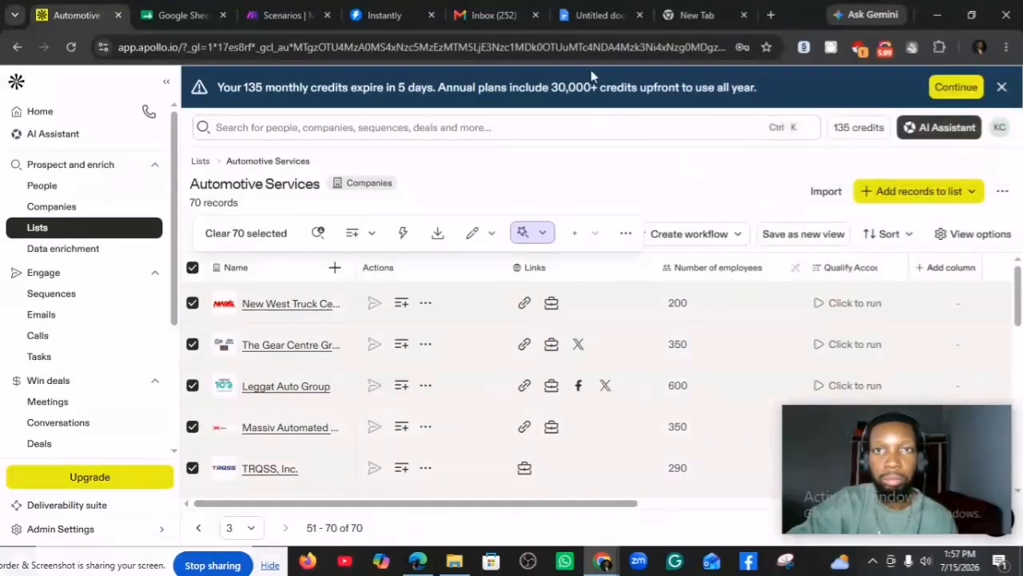
Switch to Gmail and refresh the inbox to check for the export e-mail
{"action": "left_click", "coordinate": [494, 20]}
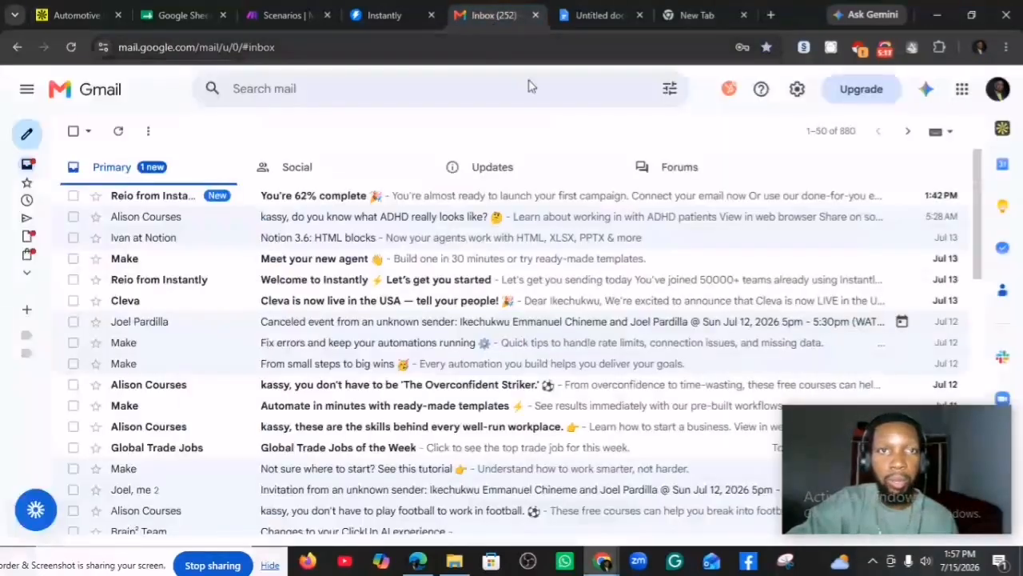
{"action": "left_click", "coordinate": [119, 132]}
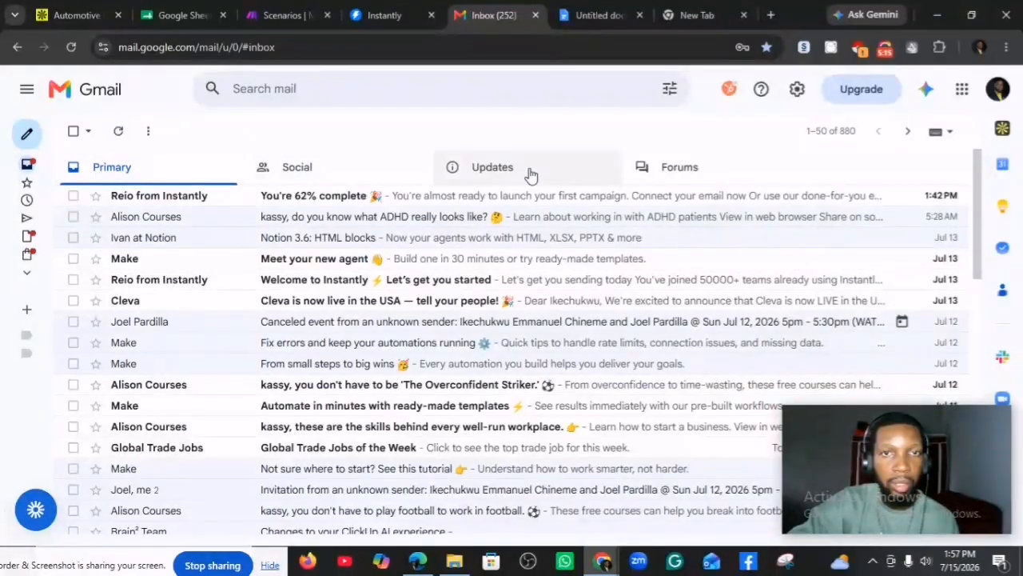
Refresh the inbox, open Apollo's Successful CSV Export e-mail and download the CSV file
{"action": "left_click", "coordinate": [118, 139]}
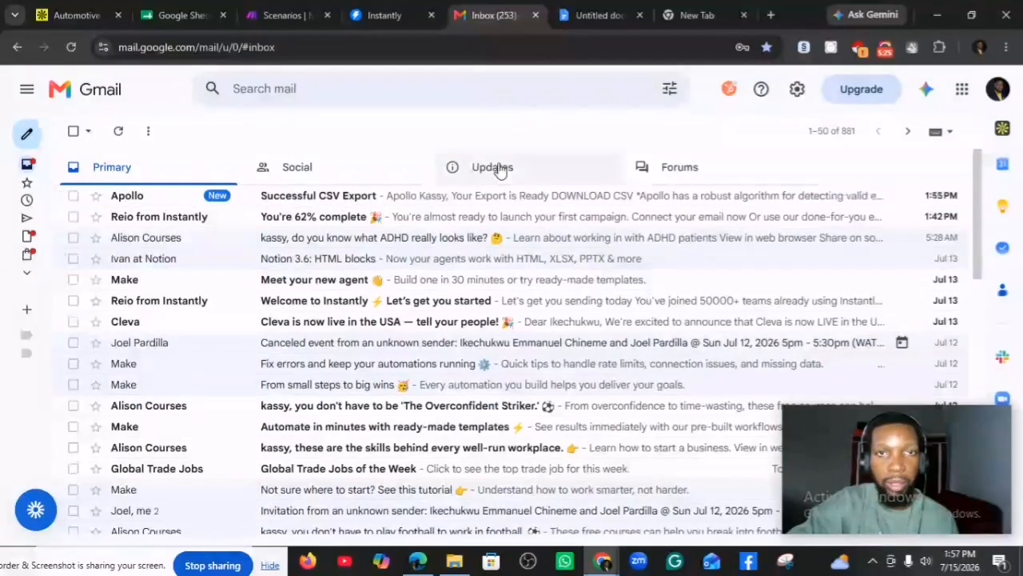
{"action": "left_click", "coordinate": [487, 204]}
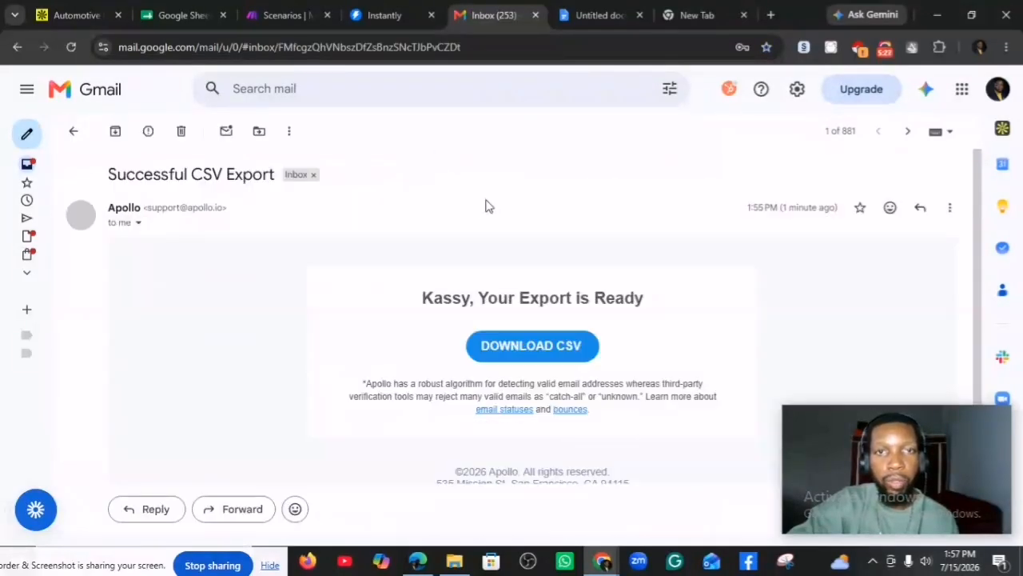
{"action": "left_click", "coordinate": [530, 359]}
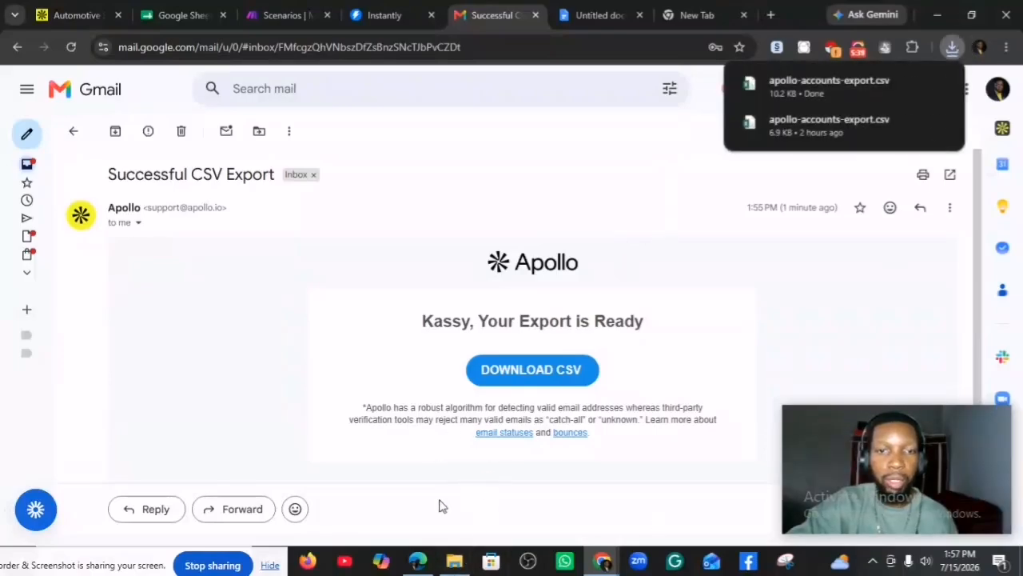
Check the Downloads folder in File Explorer for the apollo-accounts-export file and put the window away
{"action": "left_click", "coordinate": [454, 563]}
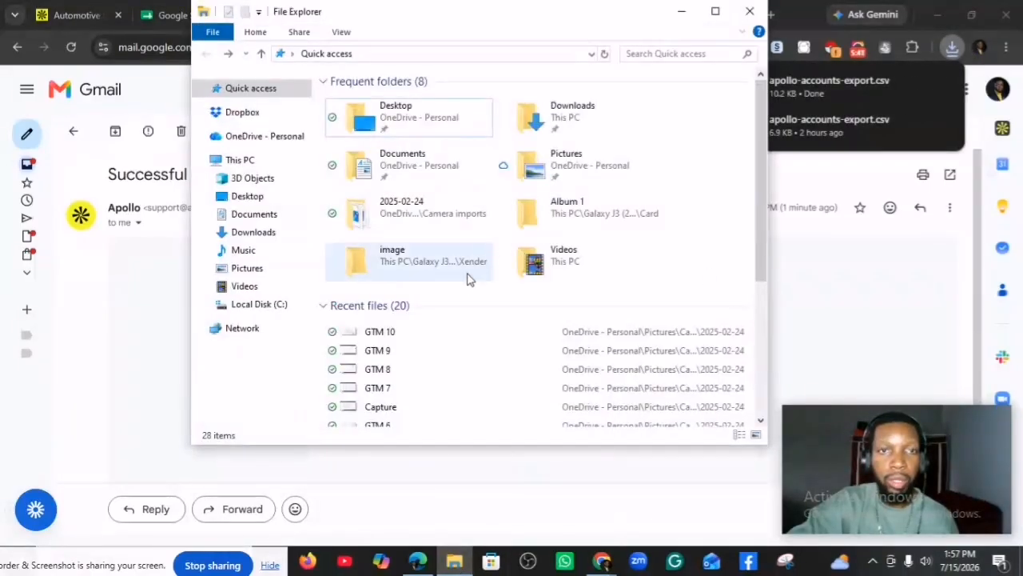
{"action": "left_click", "coordinate": [264, 234]}
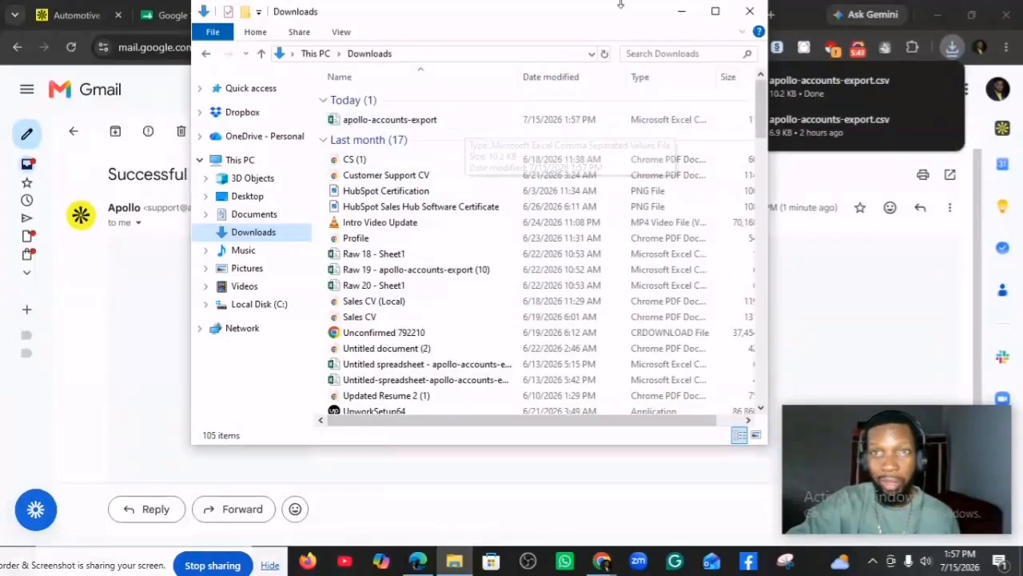
{"action": "left_click", "coordinate": [682, 10]}
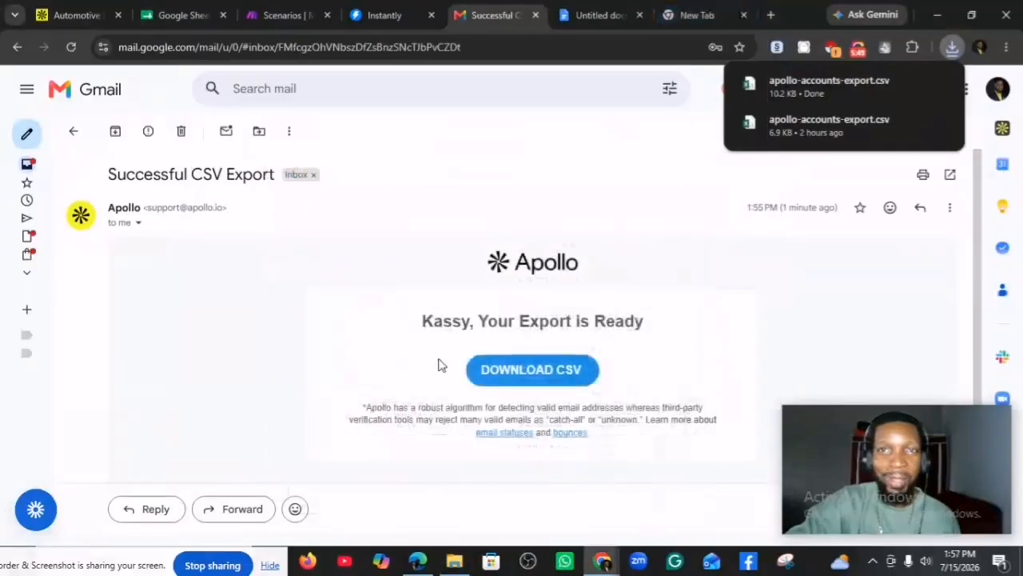
Switch to Google Sheets, create a blank spreadsheet and look back at the Automotive Services list in Apollo
{"action": "left_click", "coordinate": [180, 14]}
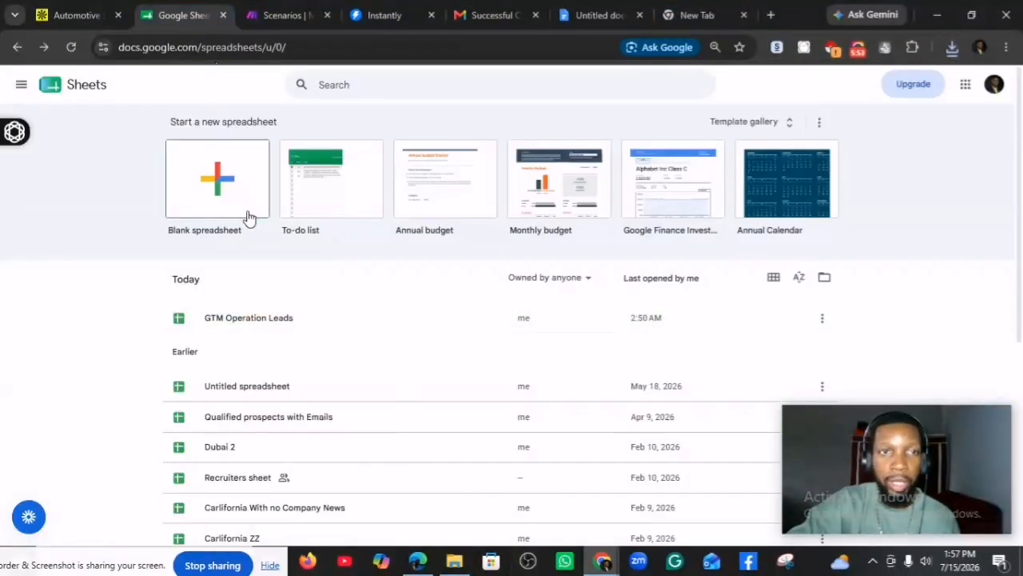
{"action": "left_click", "coordinate": [249, 217]}
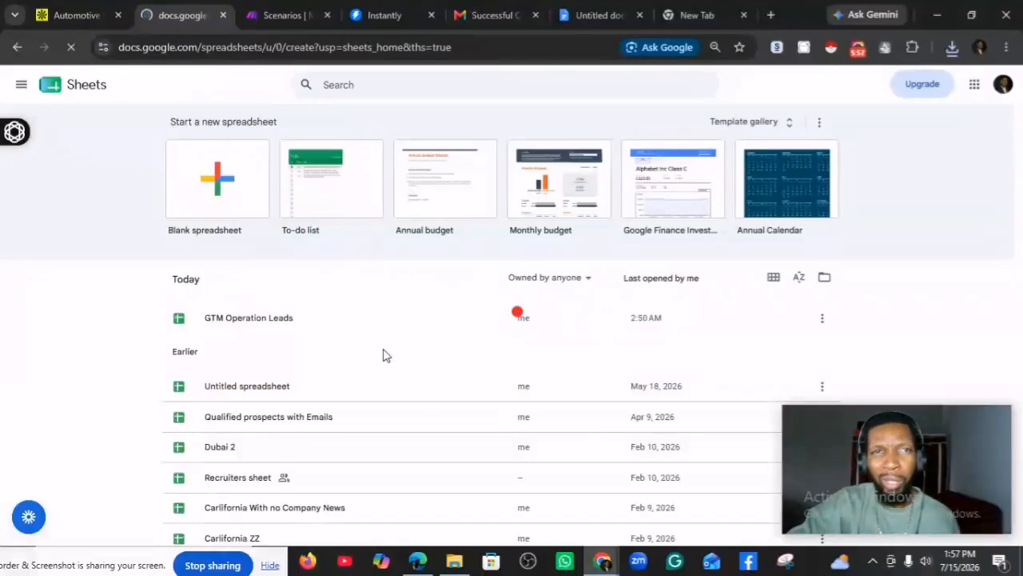
{"action": "left_click", "coordinate": [70, 17]}
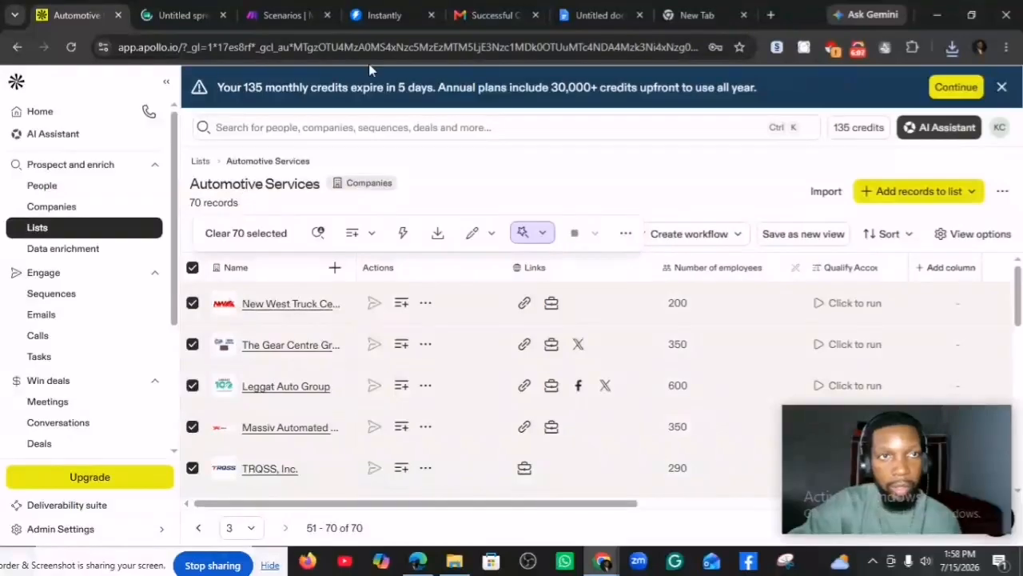
Return to the Google Sheets file list and move the second apollo-accounts-export spreadsheet to the trash
{"action": "left_click", "coordinate": [198, 14]}
{"action": "key", "text": "alt+Left"}
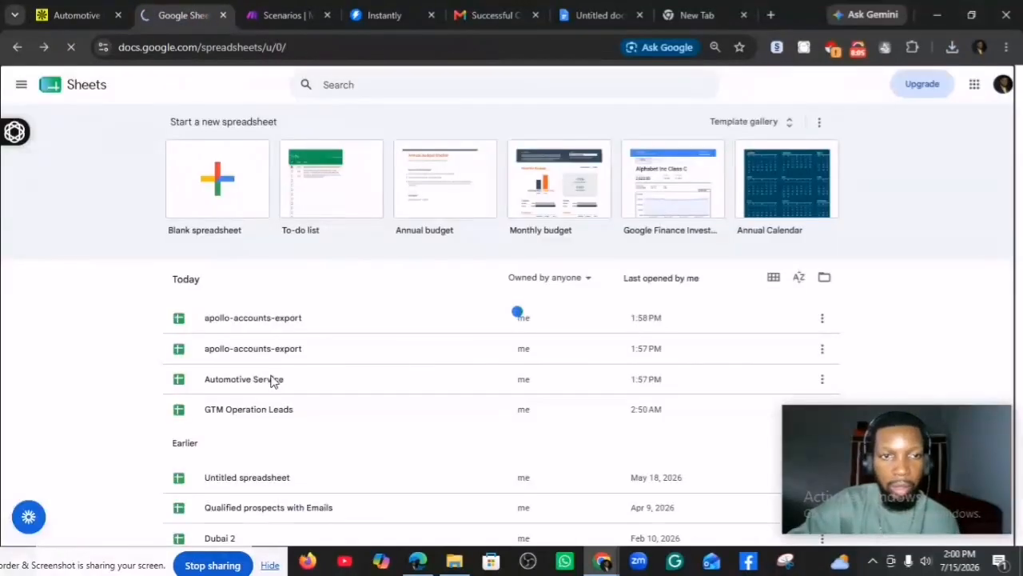
{"action": "left_click", "coordinate": [270, 380]}
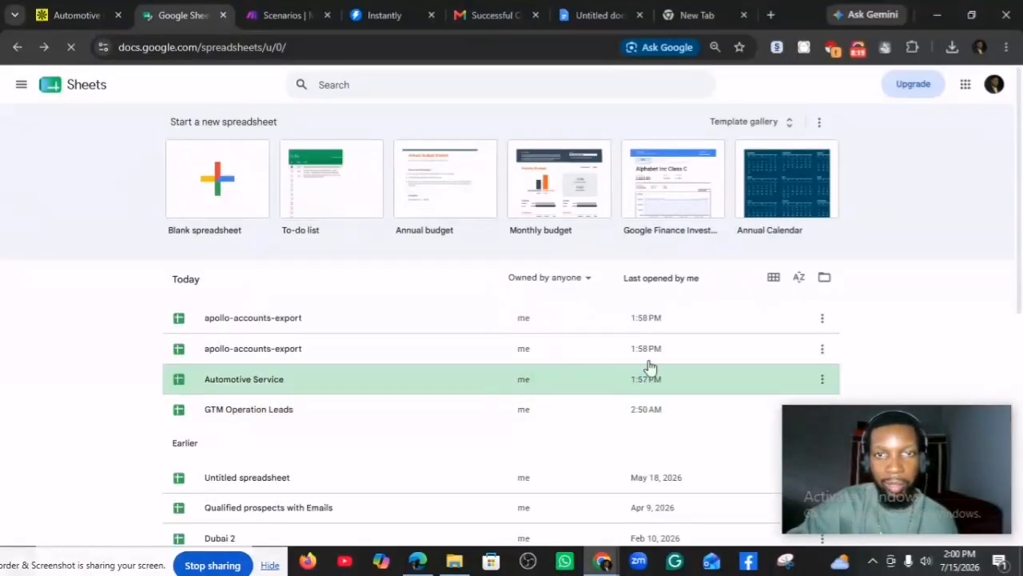
{"action": "left_click", "coordinate": [822, 352]}
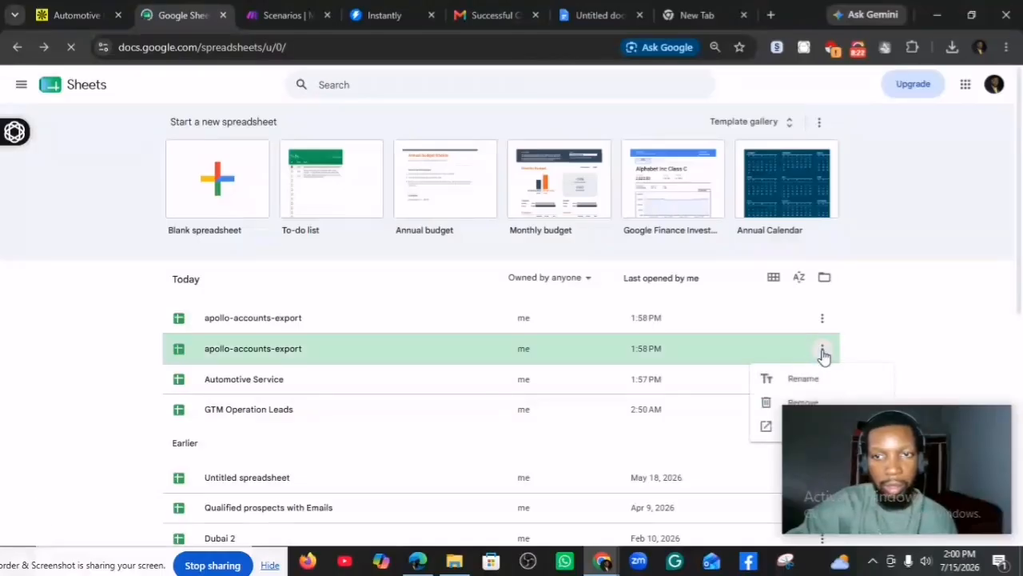
{"action": "left_click", "coordinate": [783, 397]}
{"action": "left_click", "coordinate": [678, 364]}
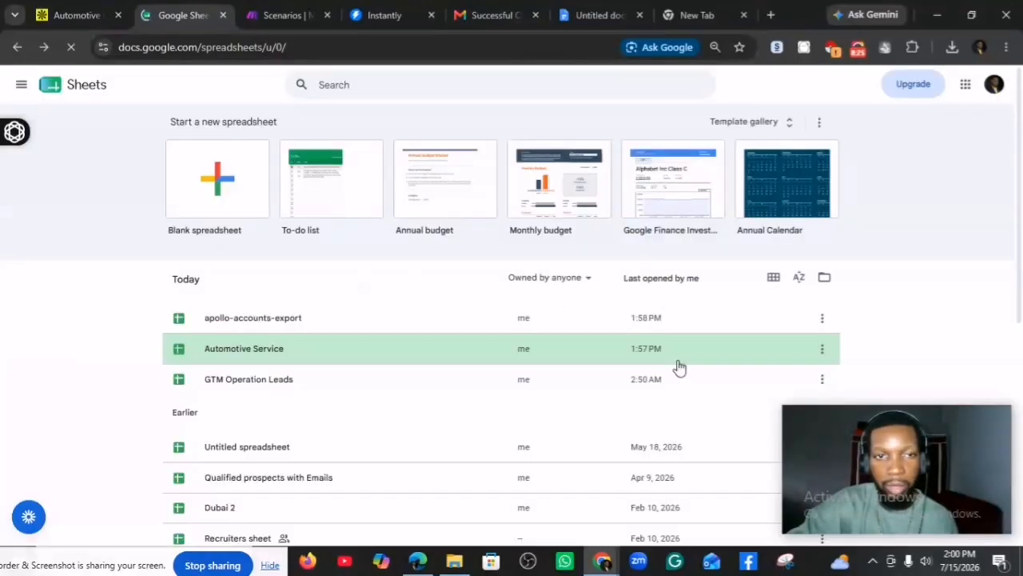
Move the Automotive Service spreadsheet to the trash
{"action": "left_click", "coordinate": [822, 352]}
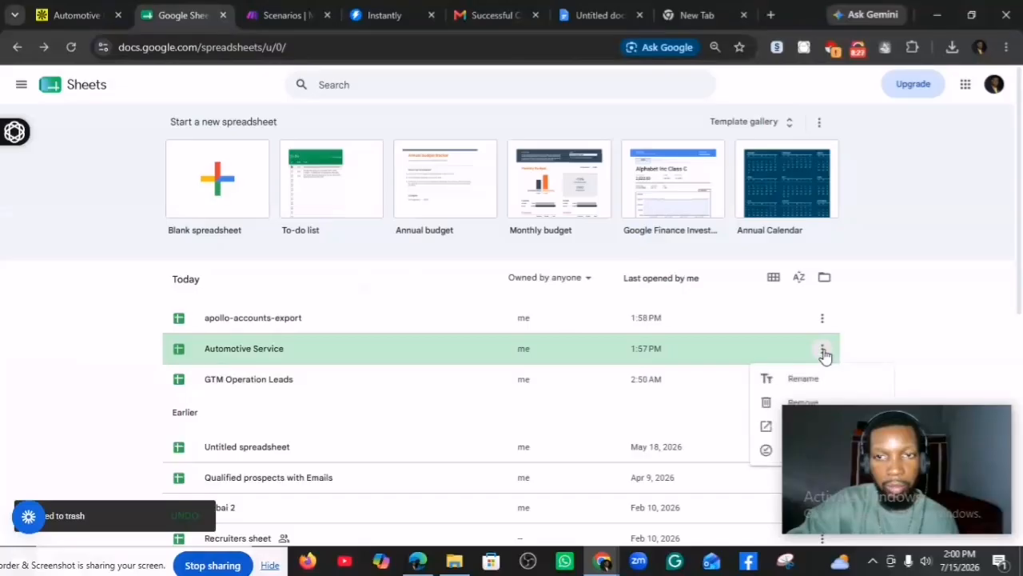
{"action": "left_click", "coordinate": [770, 405]}
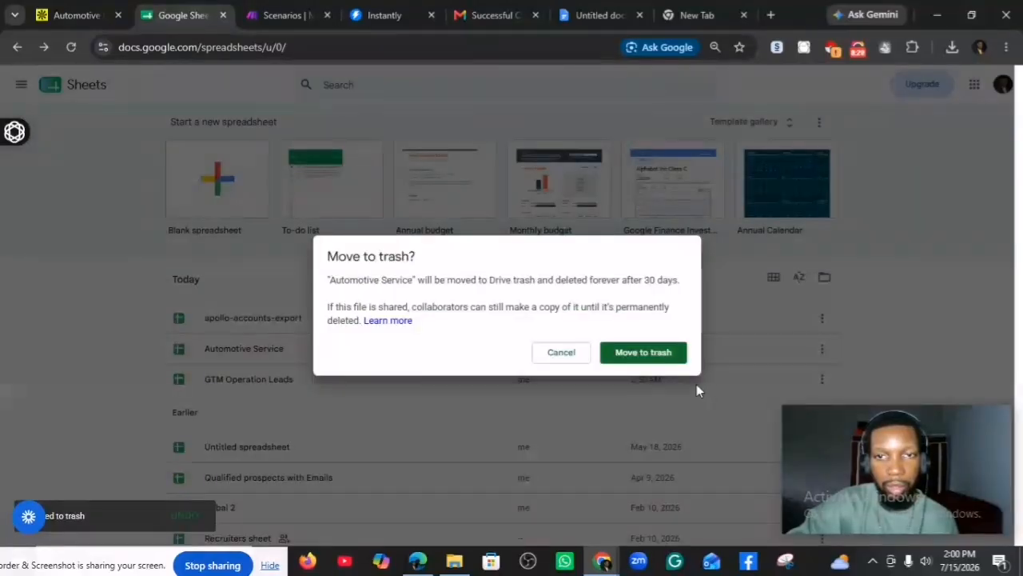
{"action": "left_click", "coordinate": [643, 361]}
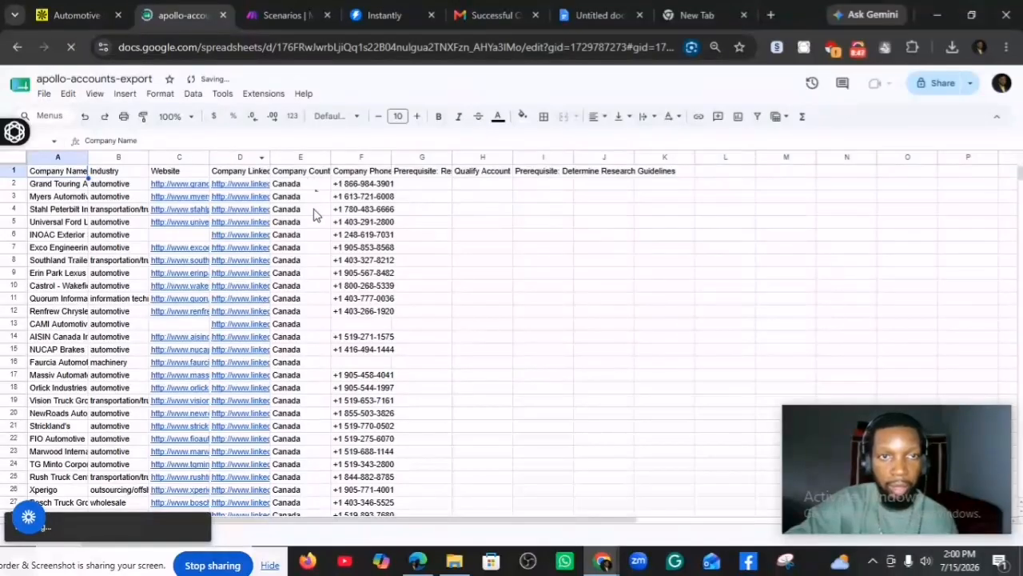
{"action": "left_click", "coordinate": [232, 156]}
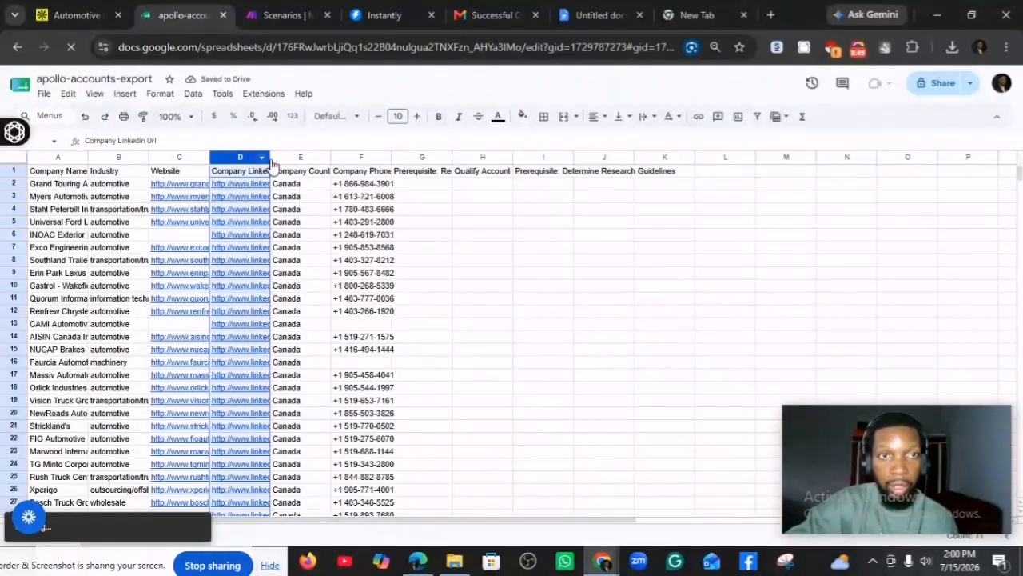
{"action": "left_click_drag", "start_coordinate": [272, 153], "coordinate": [303, 168]}
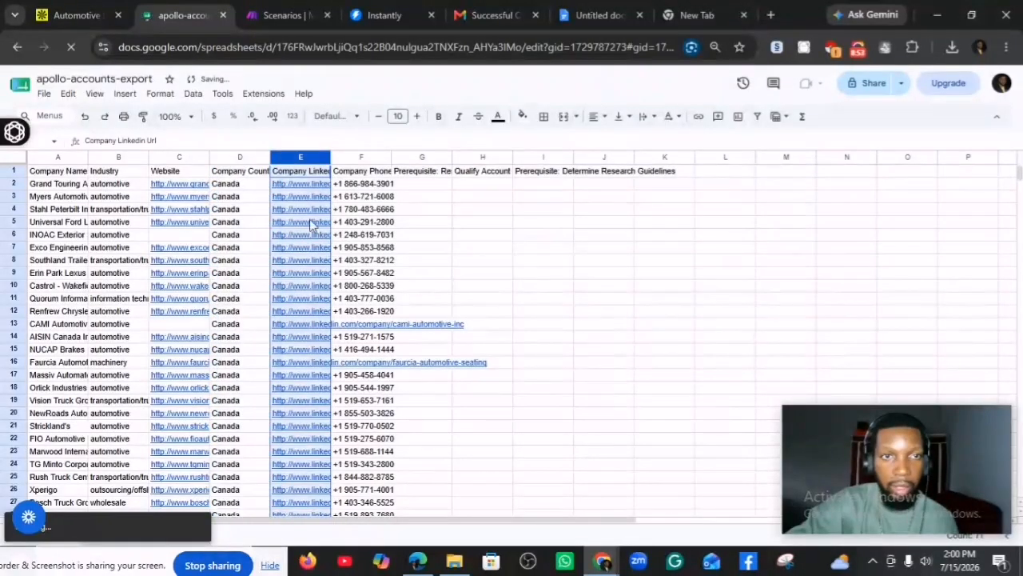
{"action": "left_click_drag", "start_coordinate": [277, 157], "coordinate": [222, 168]}
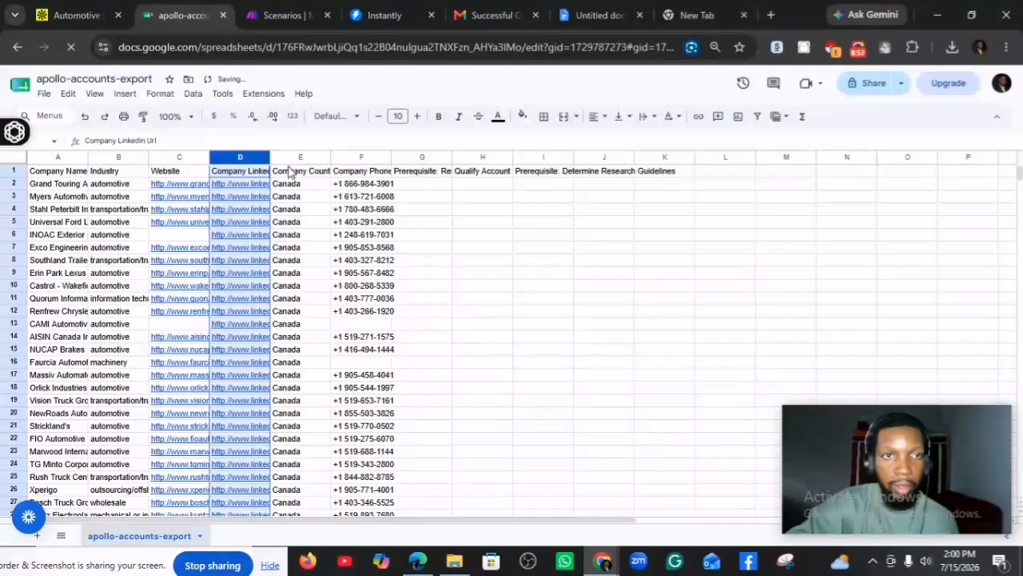
Widen the Company Country column to fit its header and clear the contents of columns G, H and I
{"action": "left_click", "coordinate": [300, 157]}
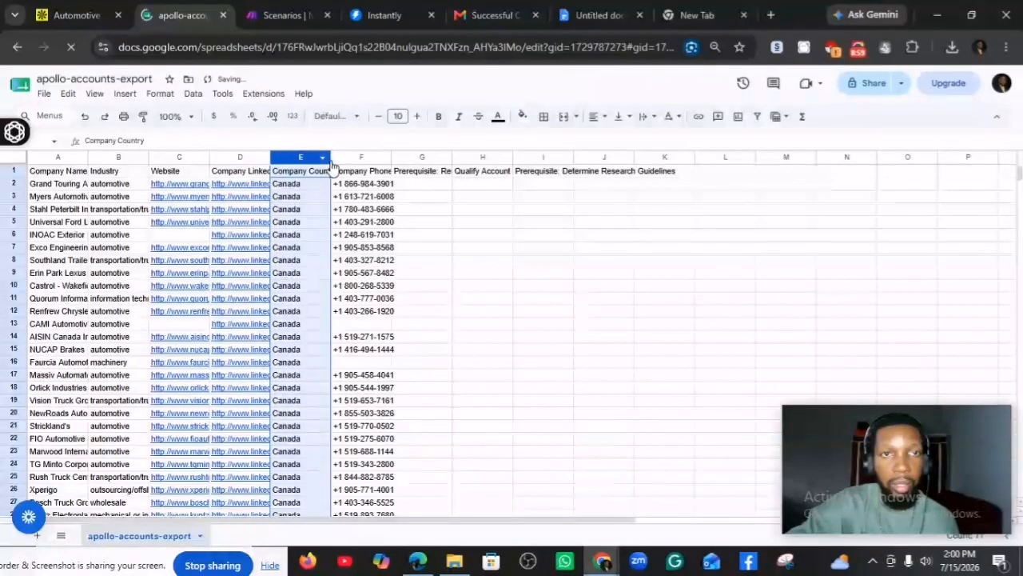
{"action": "left_click_drag", "start_coordinate": [331, 156], "coordinate": [345, 157]}
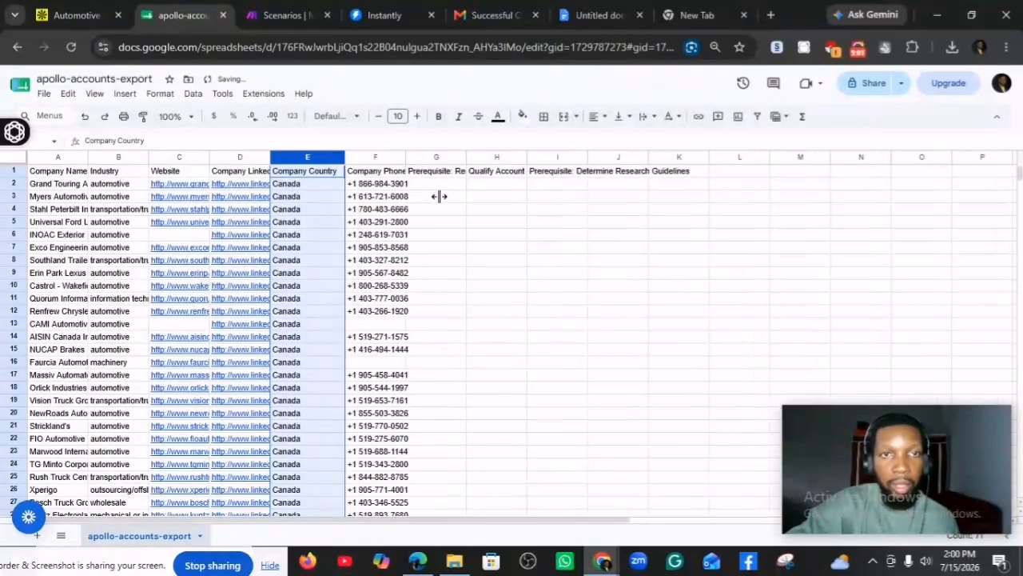
{"action": "left_click", "coordinate": [424, 157]}
{"action": "key", "text": "Delete"}
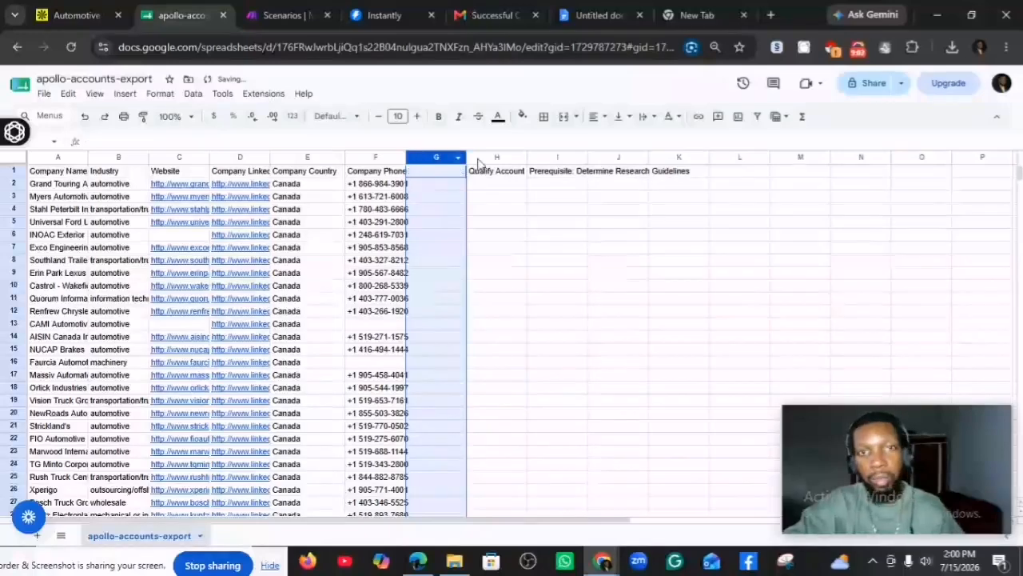
{"action": "left_click", "coordinate": [485, 158]}
{"action": "key", "text": "Delete"}
{"action": "left_click", "coordinate": [550, 158]}
{"action": "key", "text": "Delete"}
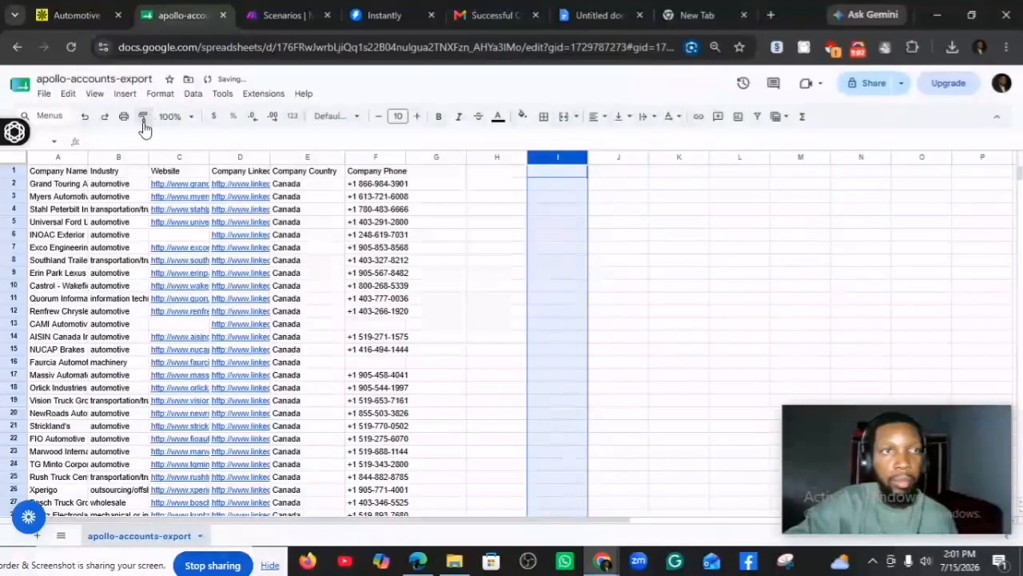
Rename the apollo-accounts-export spreadsheet as Automotive Service
{"action": "left_click", "coordinate": [151, 78]}
{"action": "left_click_drag", "start_coordinate": [151, 78], "coordinate": [36, 75]}
{"action": "type", "text": "Au"}
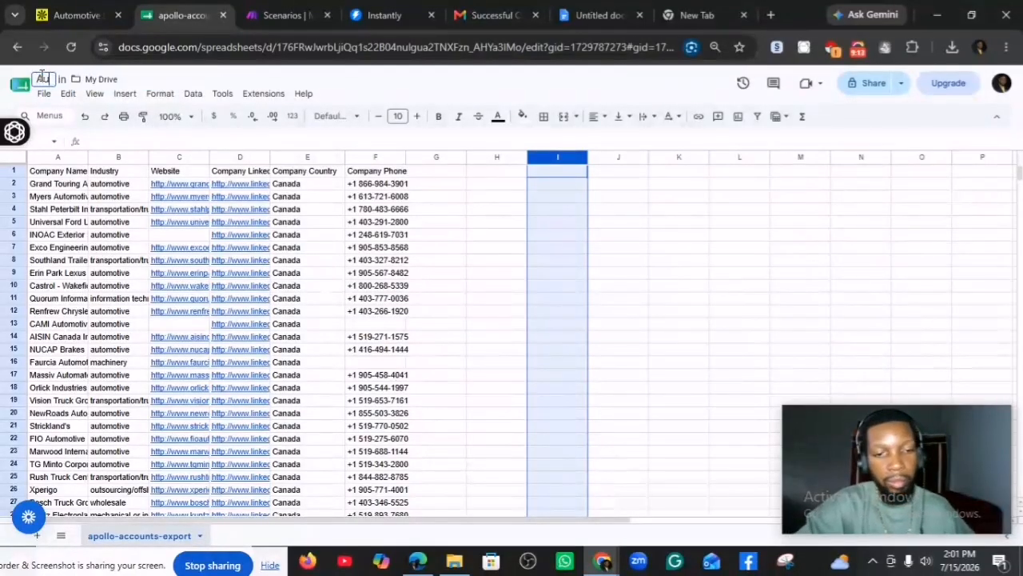
{"action": "type", "text": "tomotiv"}
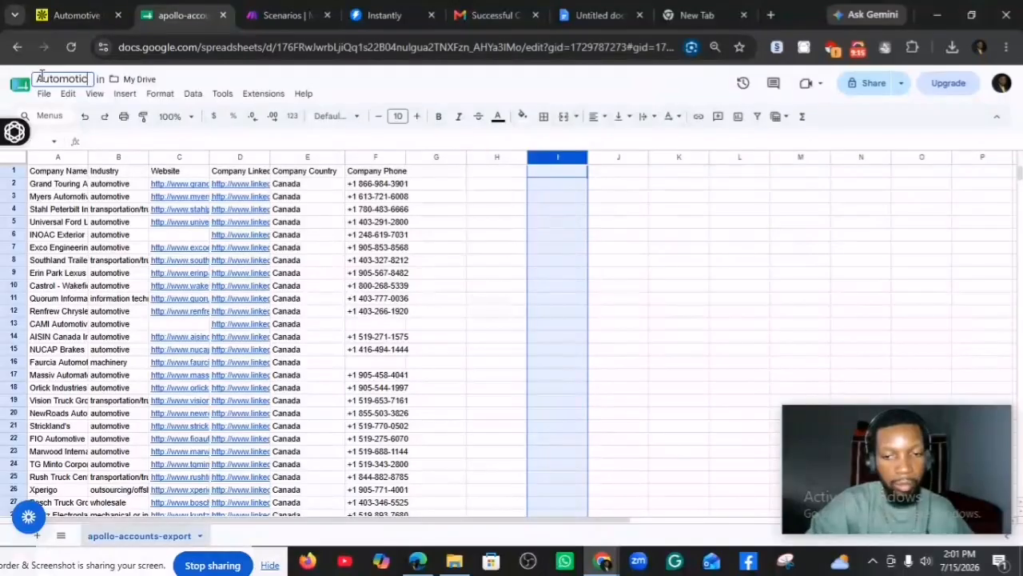
{"action": "type", "text": "e S"}
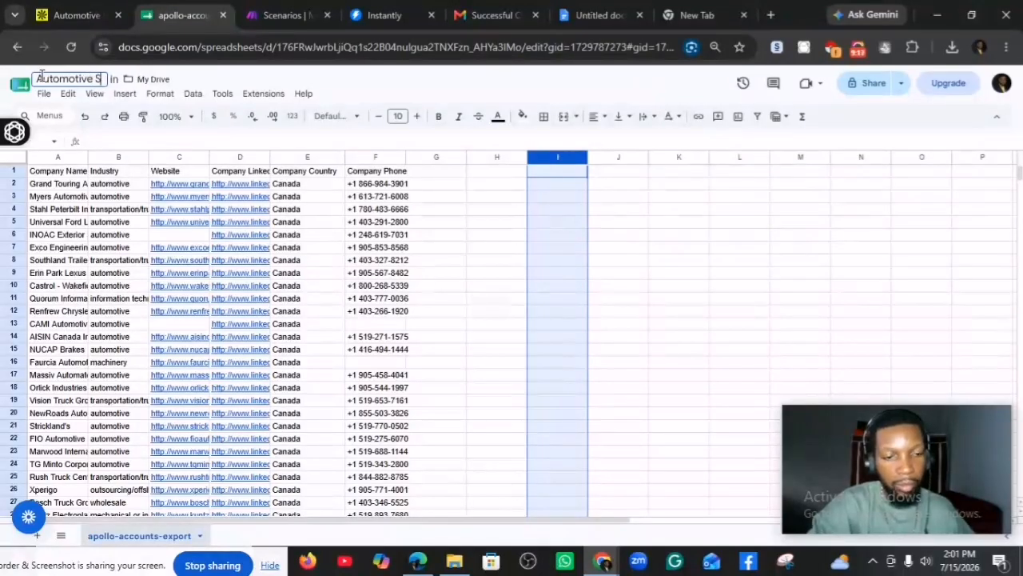
{"action": "type", "text": "ervicw"}
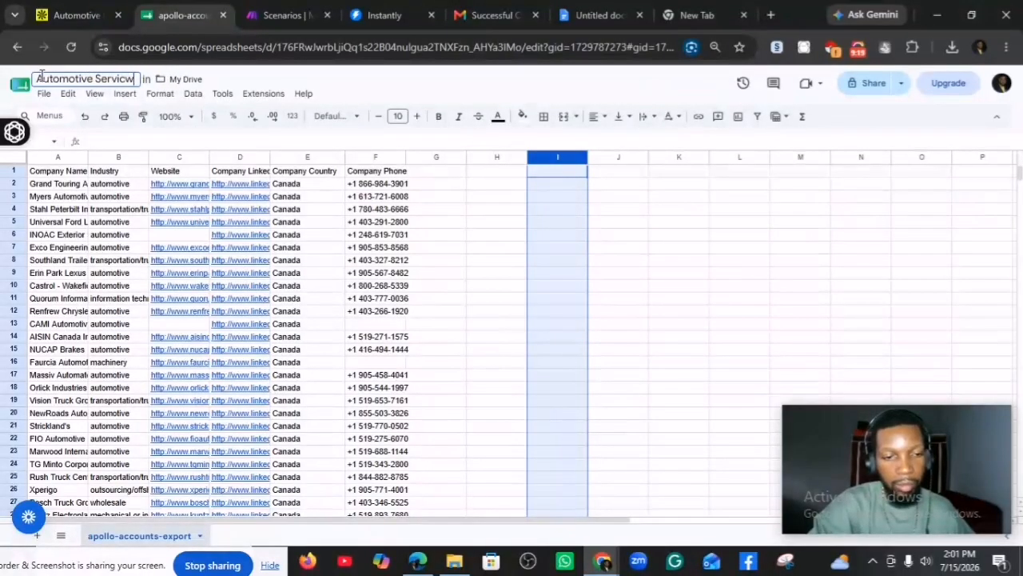
{"action": "key", "text": "BackSpace"}
{"action": "type", "text": "e"}
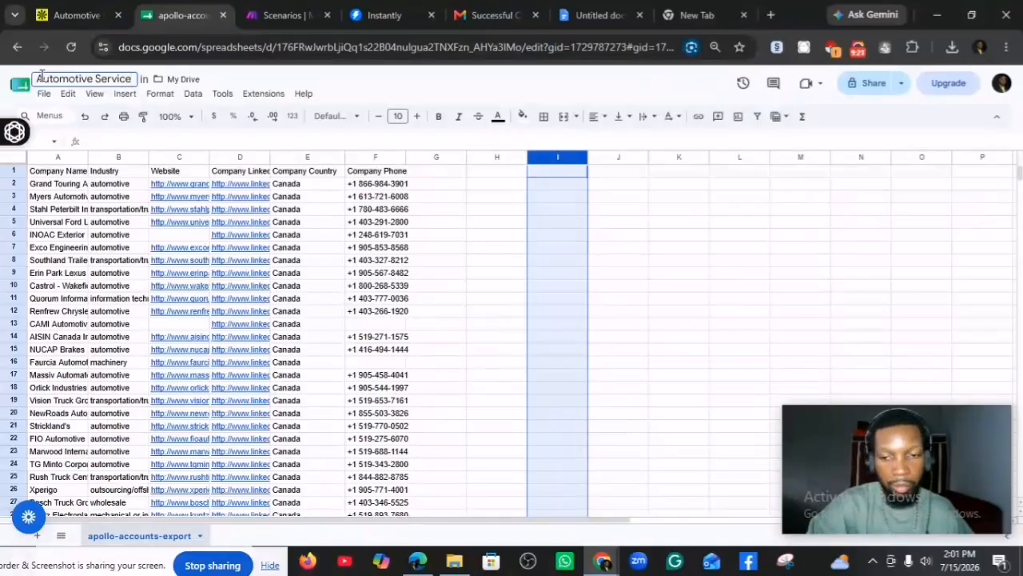
{"action": "key", "text": "Return"}
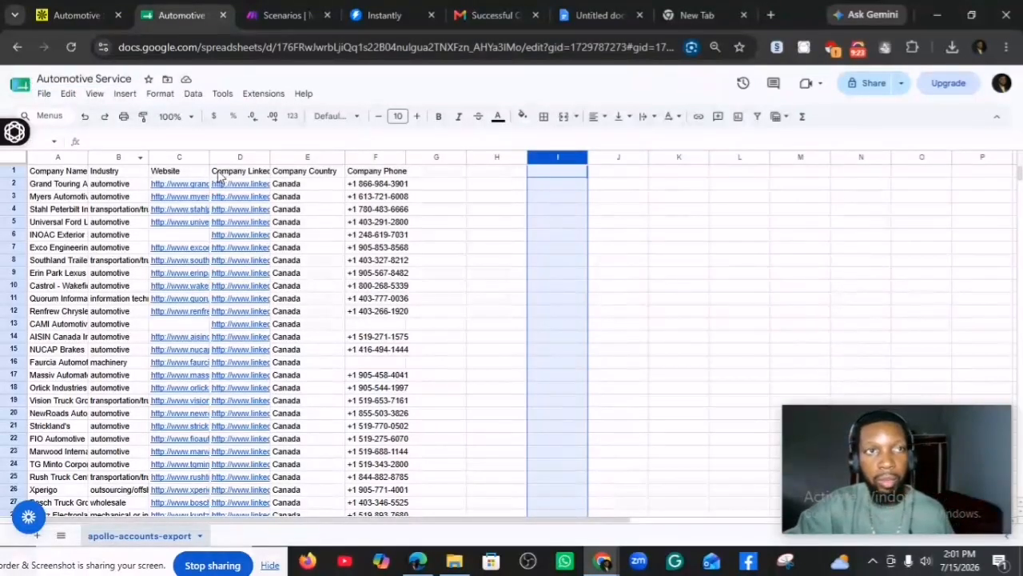
{"action": "left_click", "coordinate": [689, 289]}
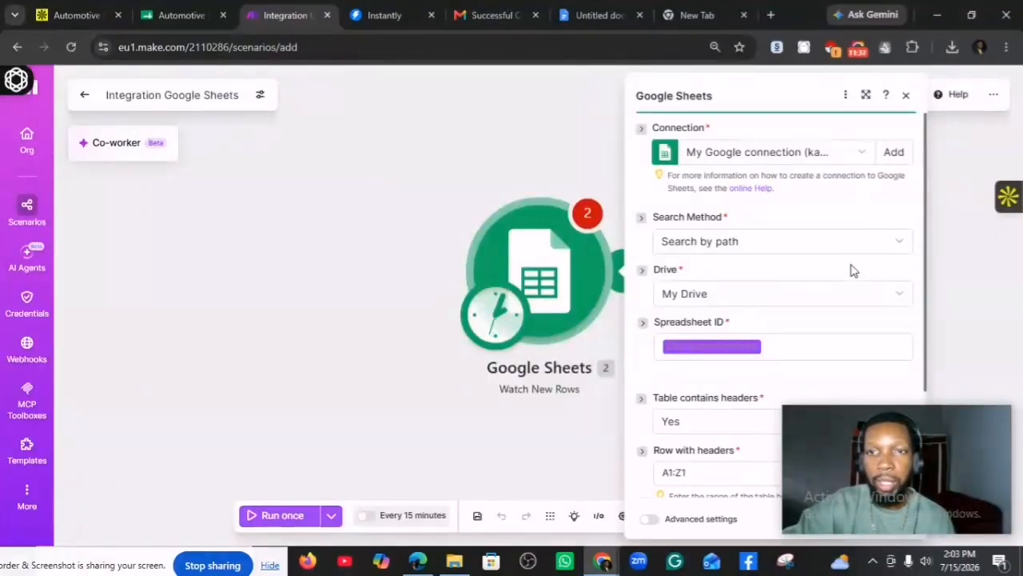
Set the Google Sheets trigger's drive to My Drive and choose the Automotive Service spreadsheet as its source
{"action": "left_click_drag", "start_coordinate": [740, 95], "coordinate": [663, 96]}
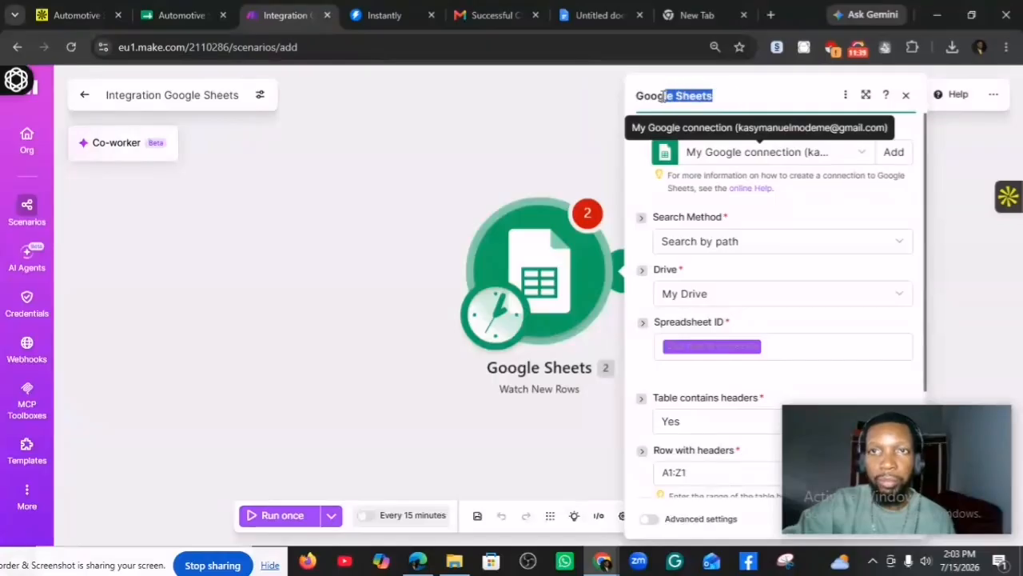
{"action": "left_click", "coordinate": [736, 92]}
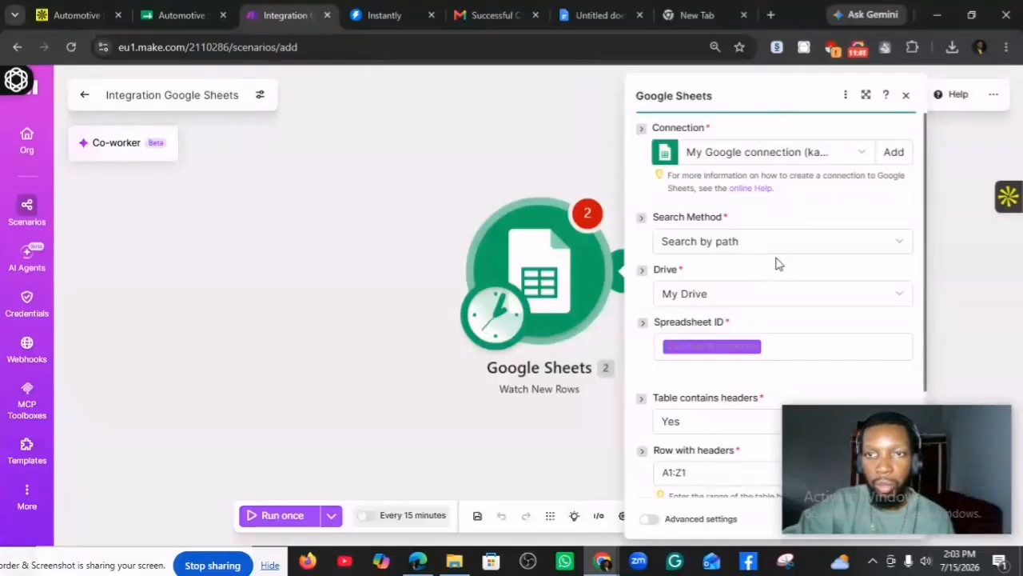
{"action": "left_click", "coordinate": [736, 302]}
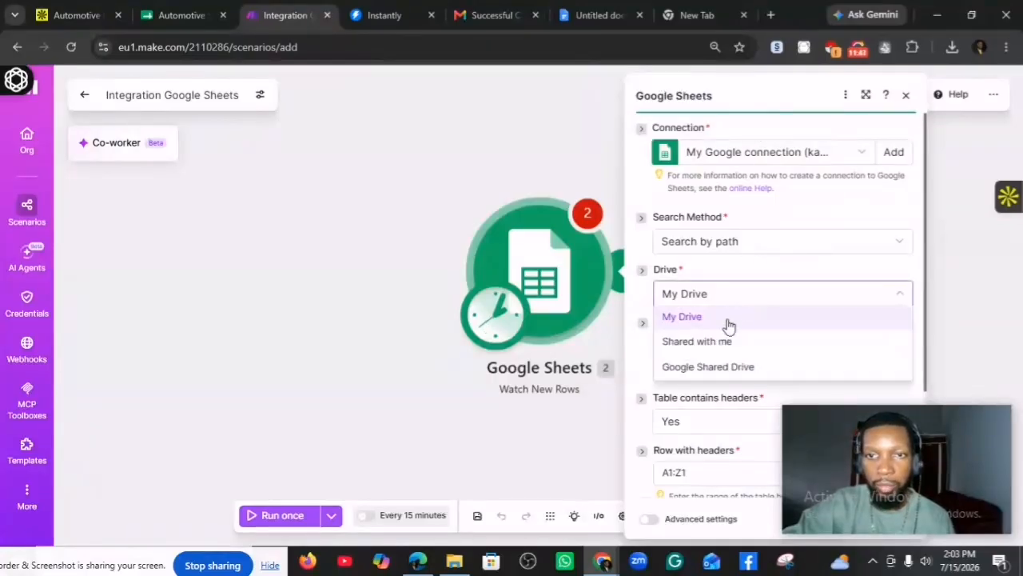
{"action": "left_click", "coordinate": [728, 320]}
{"action": "left_click", "coordinate": [748, 346]}
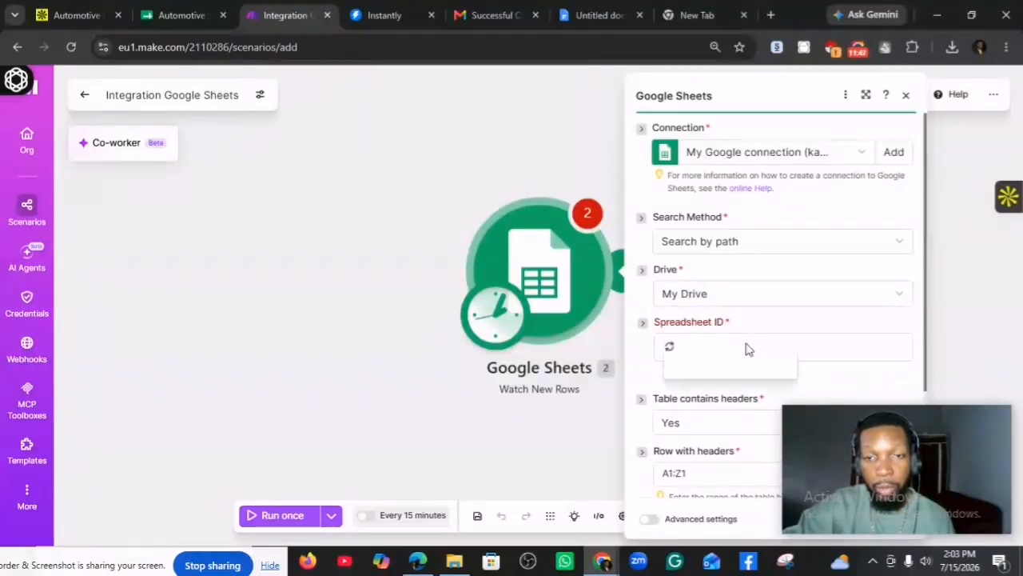
{"action": "left_click", "coordinate": [176, 16]}
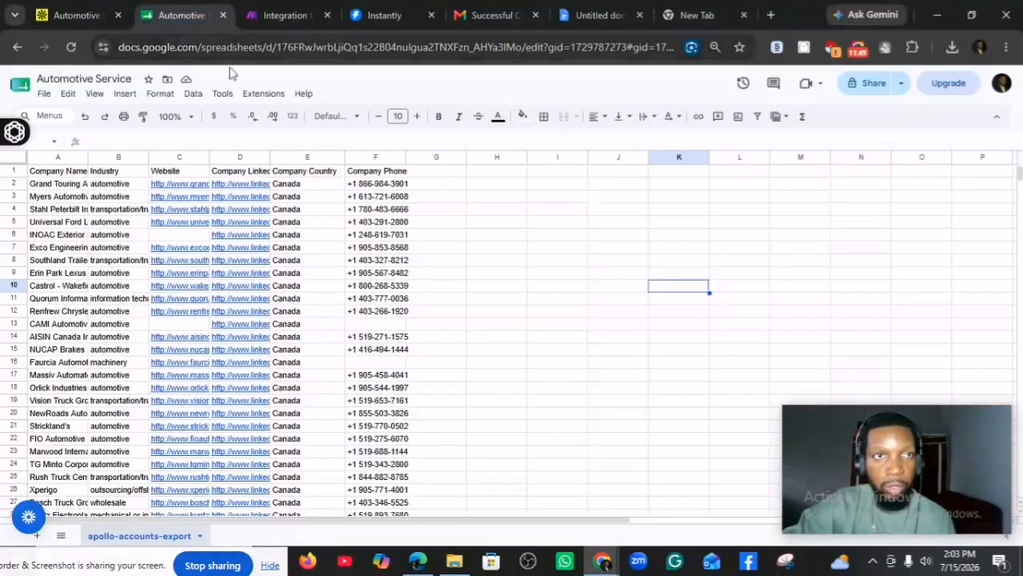
{"action": "left_click", "coordinate": [274, 22]}
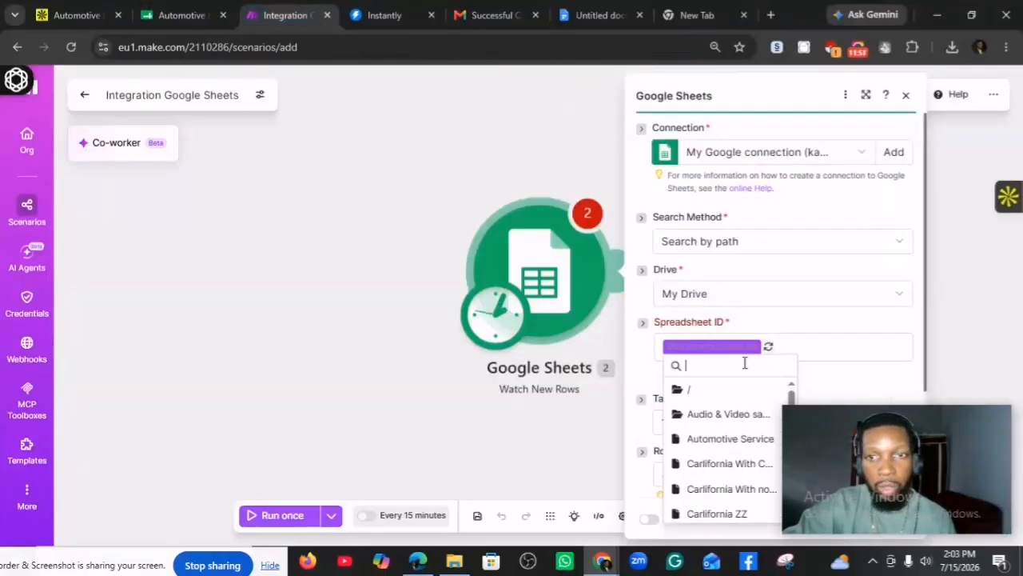
{"action": "left_click", "coordinate": [729, 439]}
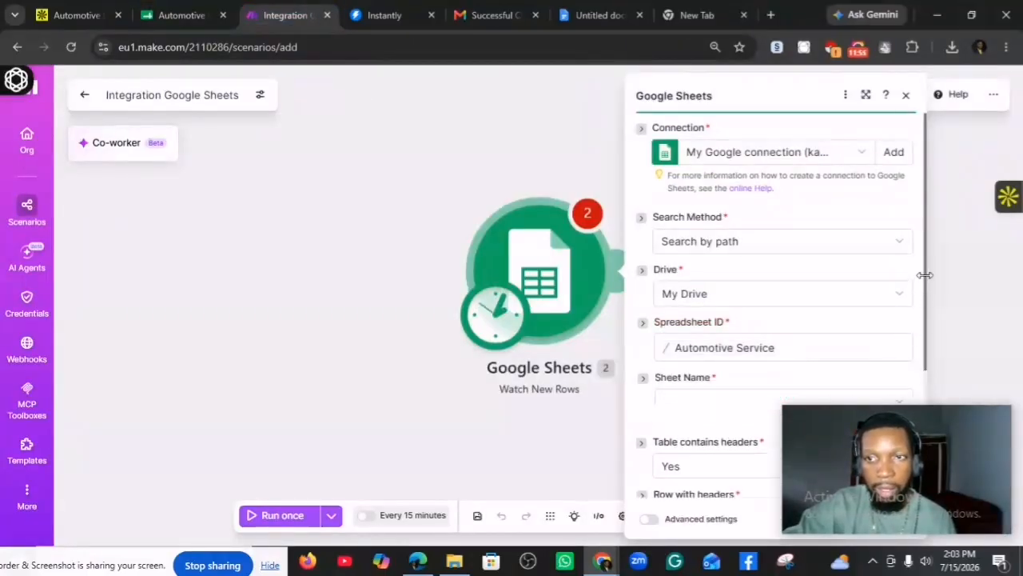
Choose apollo-accounts-export as the sheet name for the Google Sheets trigger
{"action": "left_click_drag", "start_coordinate": [925, 277], "coordinate": [910, 358]}
{"action": "left_click", "coordinate": [757, 277]}
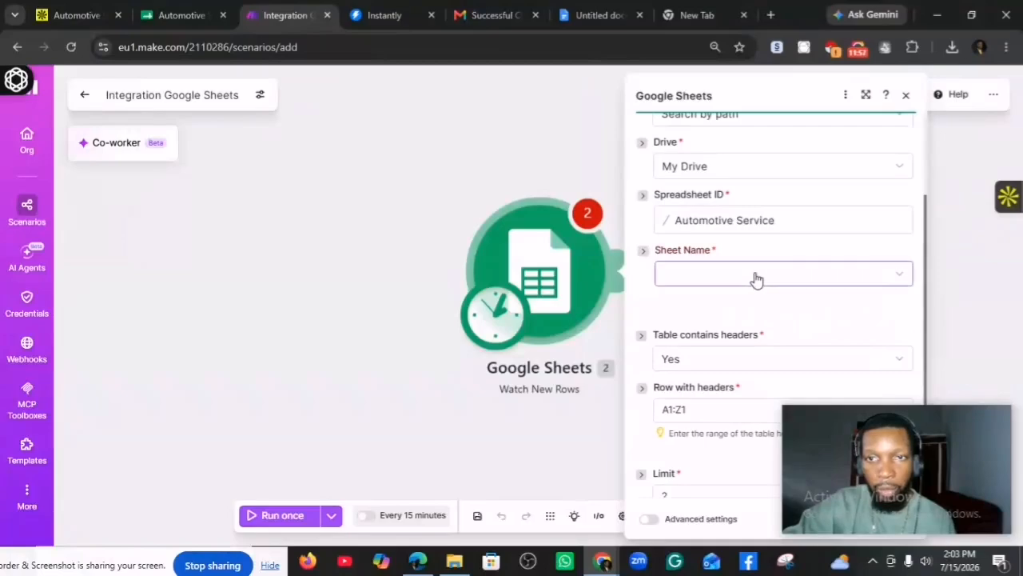
{"action": "left_click", "coordinate": [734, 306]}
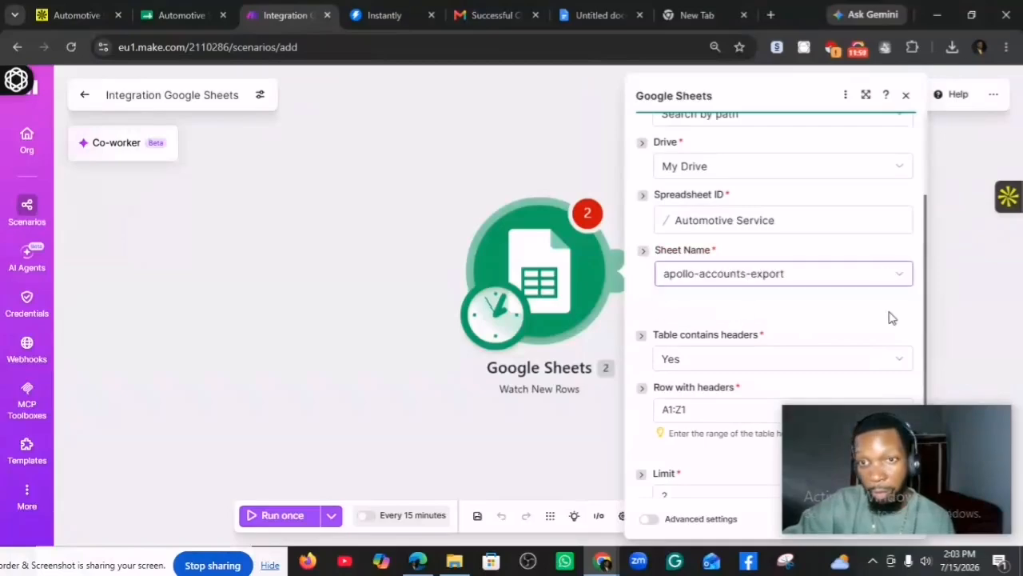
Set the Google Sheets trigger's limit to 15 results per cycle and save the module settings
{"action": "left_click_drag", "start_coordinate": [927, 286], "coordinate": [911, 360]}
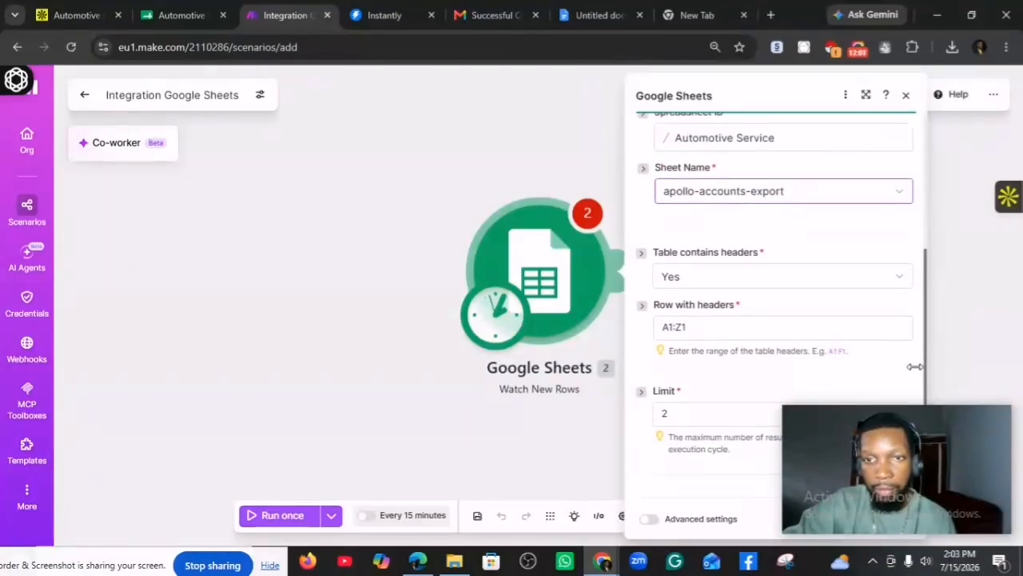
{"action": "left_click", "coordinate": [688, 412]}
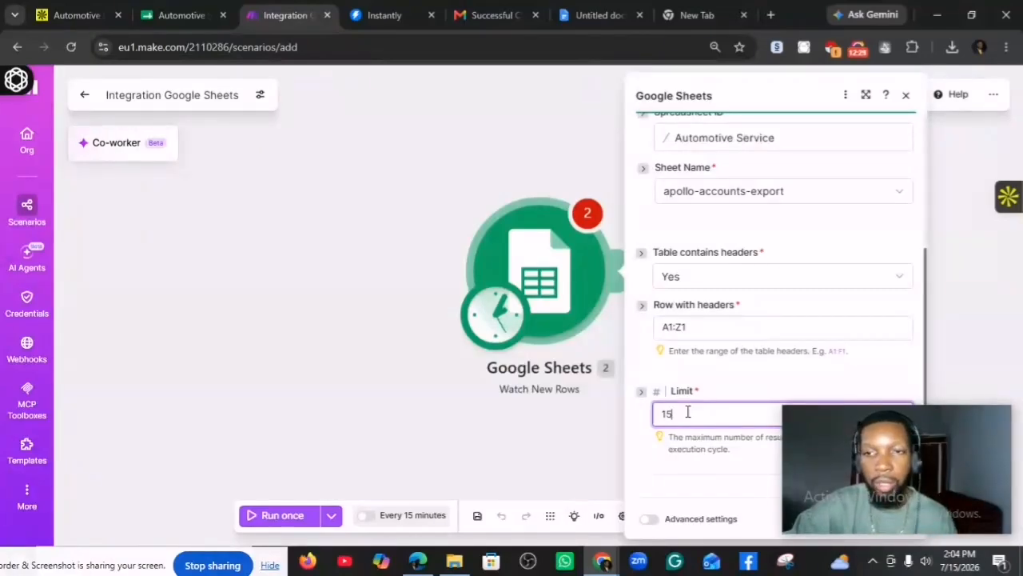
{"action": "mouse_move", "coordinate": [860, 409]}
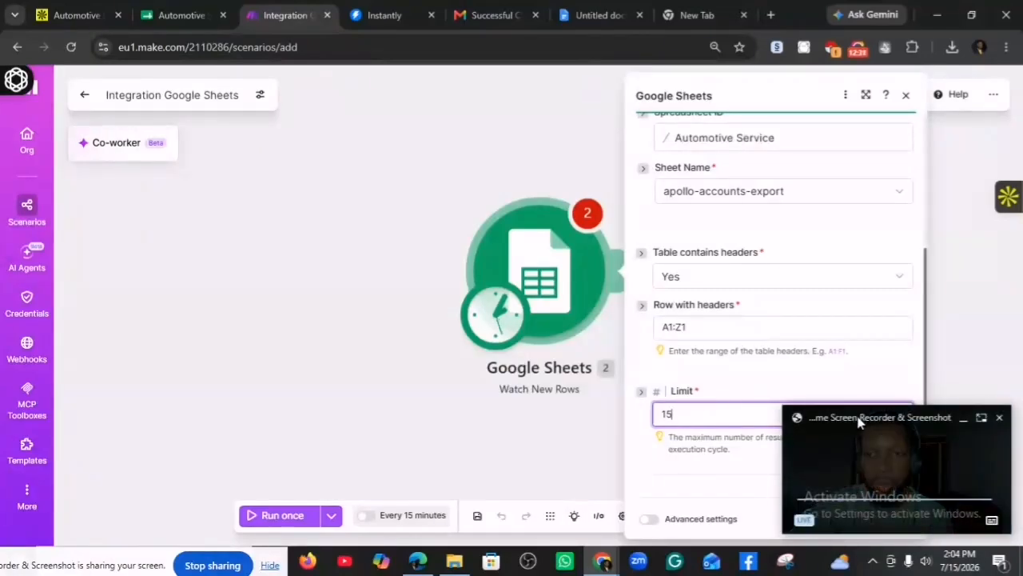
{"action": "left_click_drag", "start_coordinate": [860, 422], "coordinate": [72, 432]}
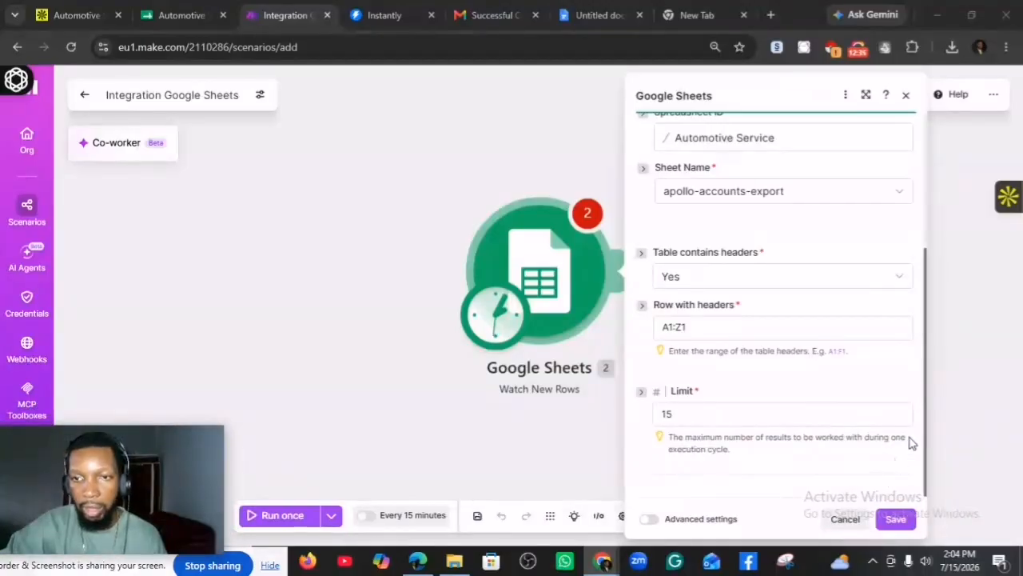
{"action": "left_click", "coordinate": [676, 413]}
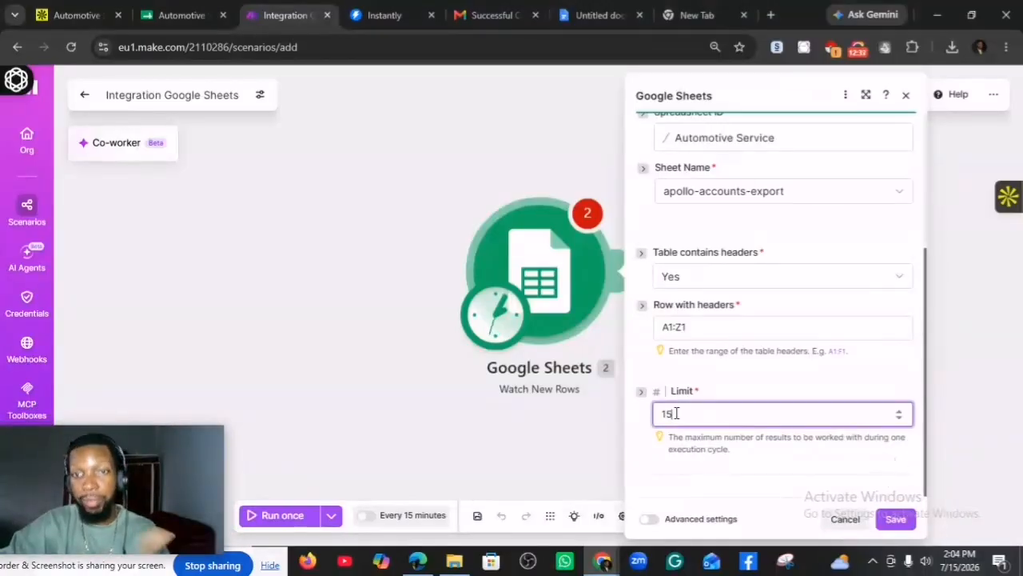
{"action": "left_click", "coordinate": [908, 526]}
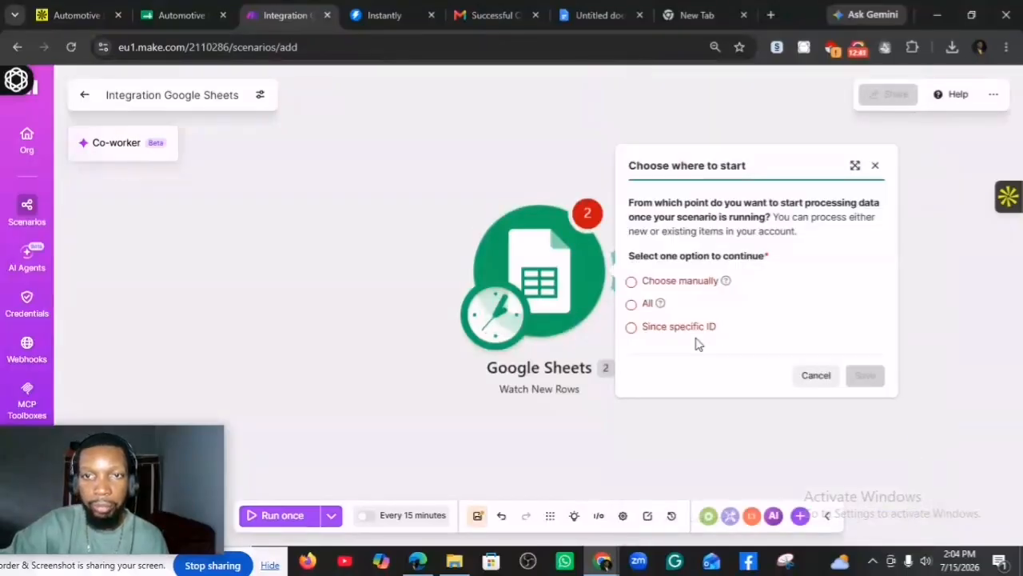
Choose the processing start point manually, selecting the Grand Touring Automobiles row, and save it
{"action": "left_click", "coordinate": [632, 280]}
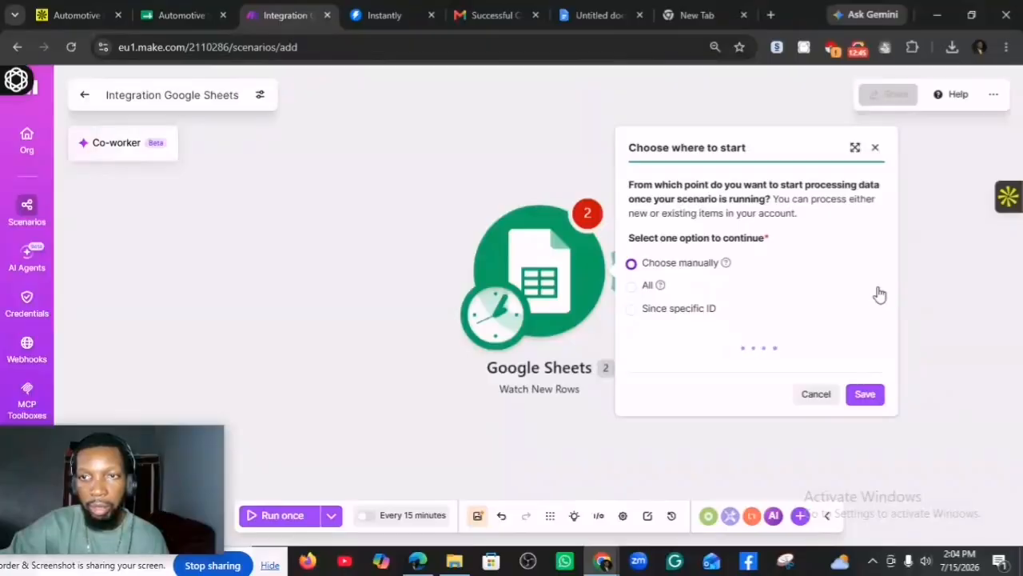
{"action": "left_click_drag", "start_coordinate": [879, 247], "coordinate": [886, 384]}
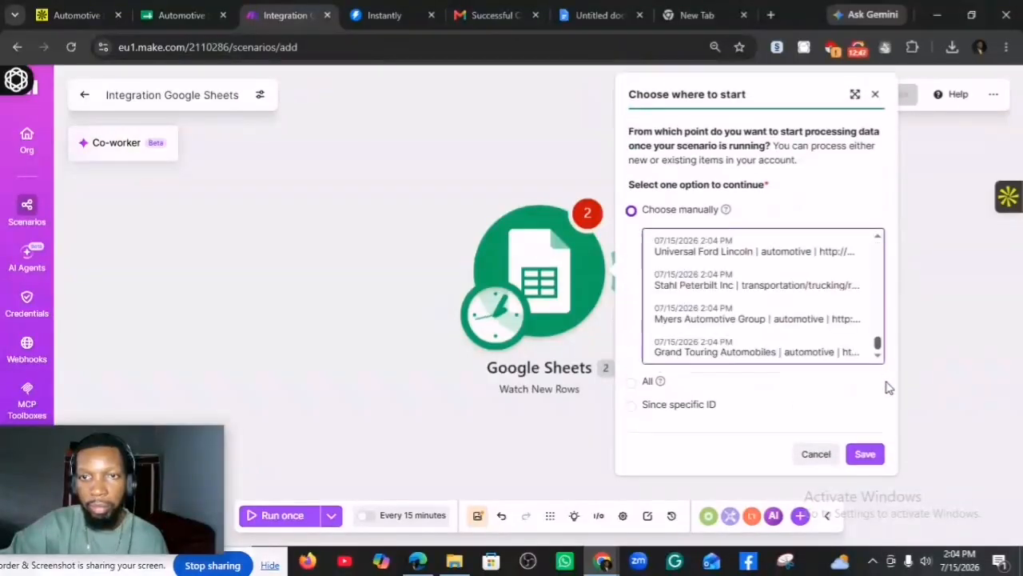
{"action": "left_click", "coordinate": [796, 358]}
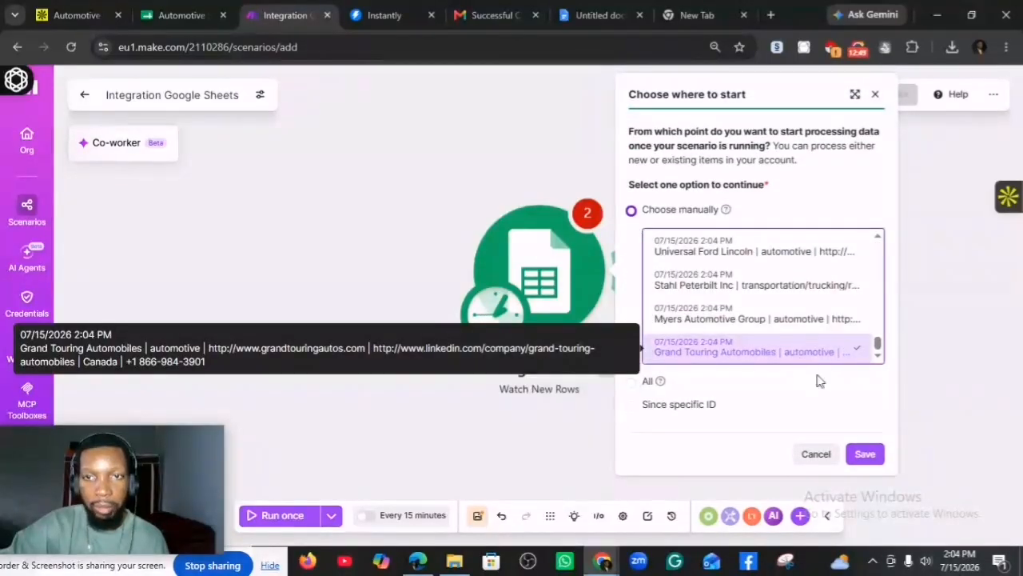
{"action": "left_click", "coordinate": [865, 453]}
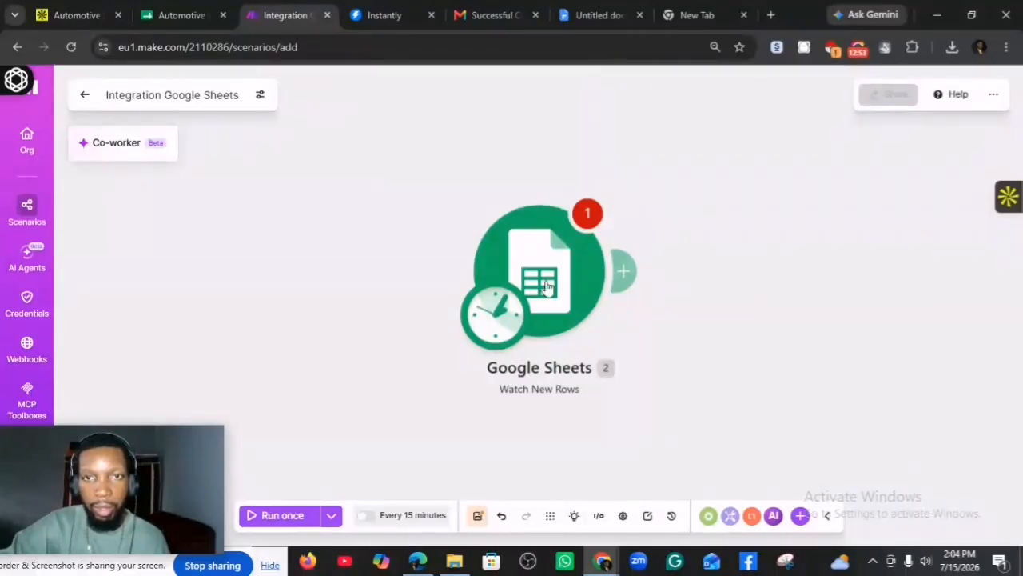
Open the Google Sheets module's drive error, reselect My Drive as the drive and save the module
{"action": "left_click", "coordinate": [589, 219]}
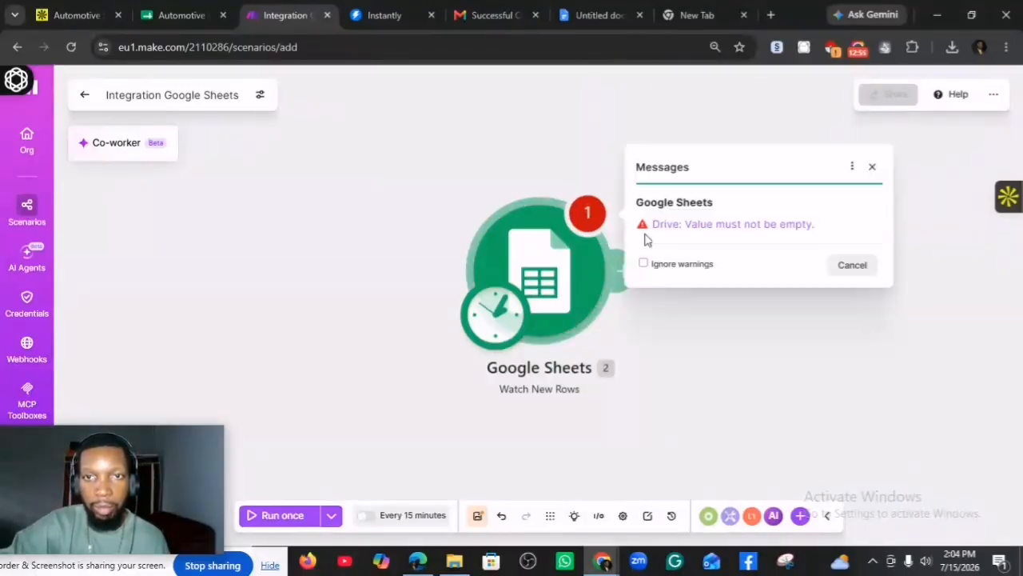
{"action": "left_click", "coordinate": [718, 227]}
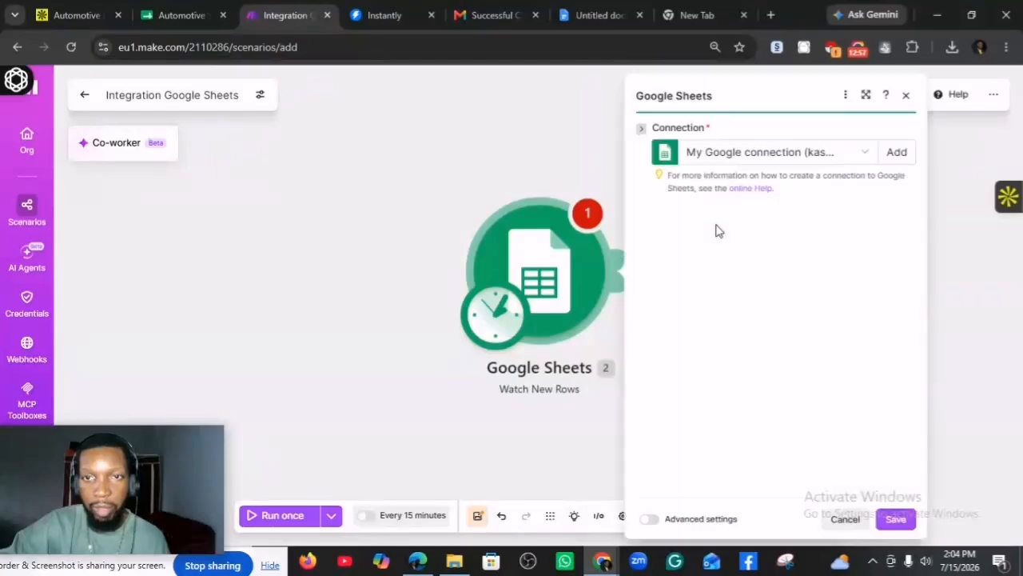
{"action": "left_click", "coordinate": [735, 300]}
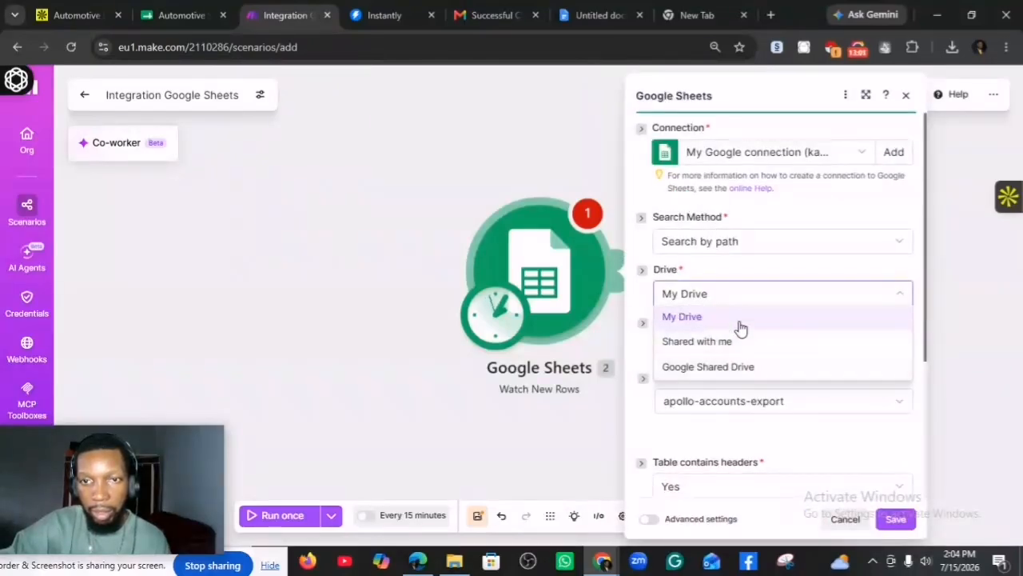
{"action": "left_click", "coordinate": [740, 324]}
{"action": "left_click", "coordinate": [896, 519]}
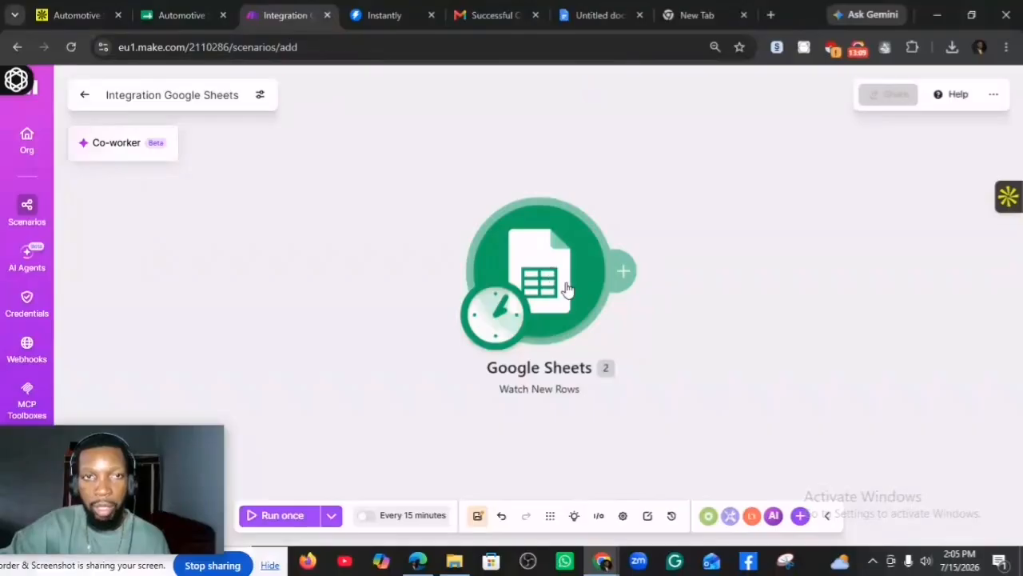
Add a Clay module with the Create a record in table action after the Google Sheets trigger
{"action": "left_click", "coordinate": [170, 14]}
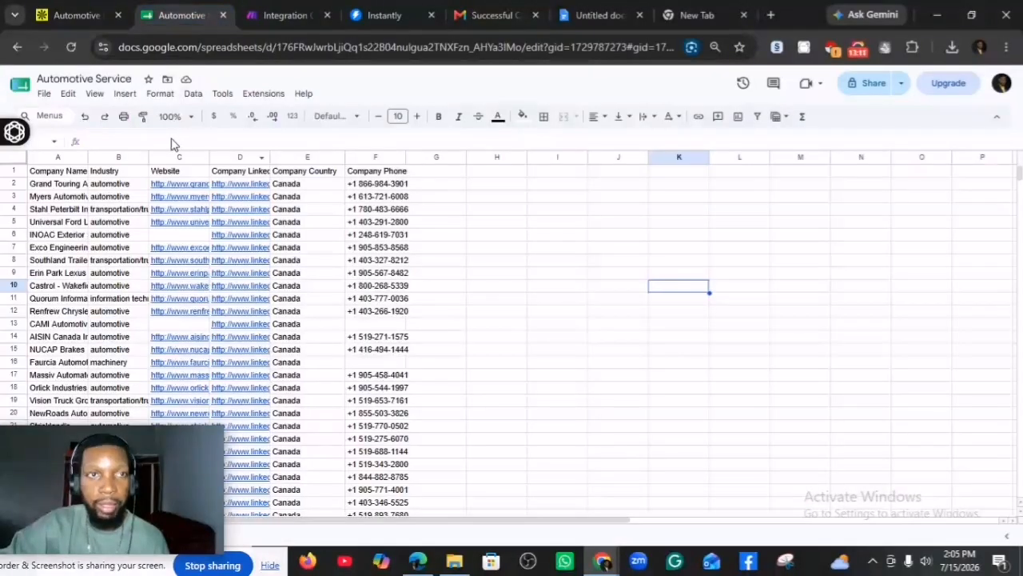
{"action": "left_click", "coordinate": [279, 19]}
{"action": "mouse_move", "coordinate": [614, 287]}
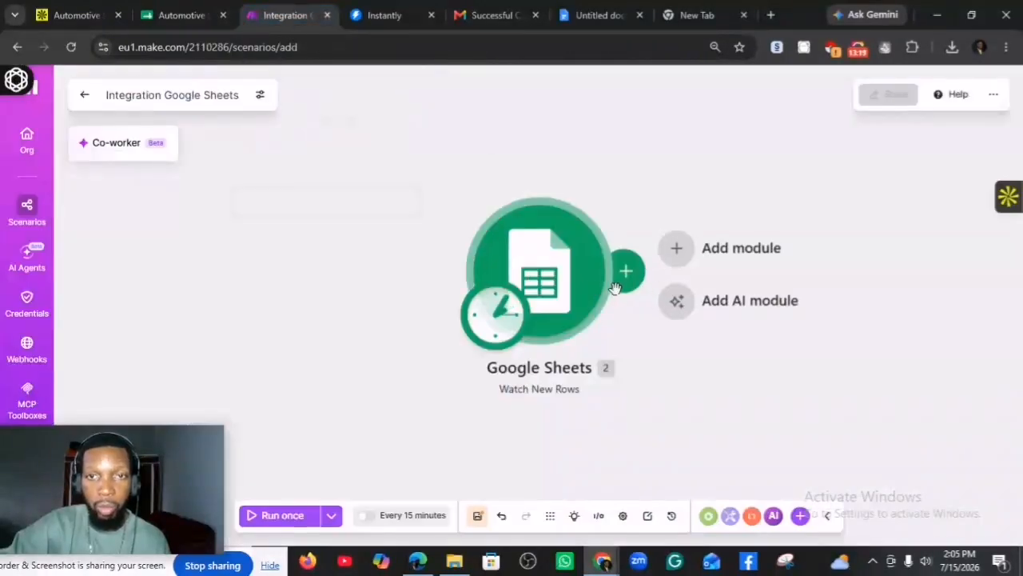
{"action": "left_click", "coordinate": [671, 261]}
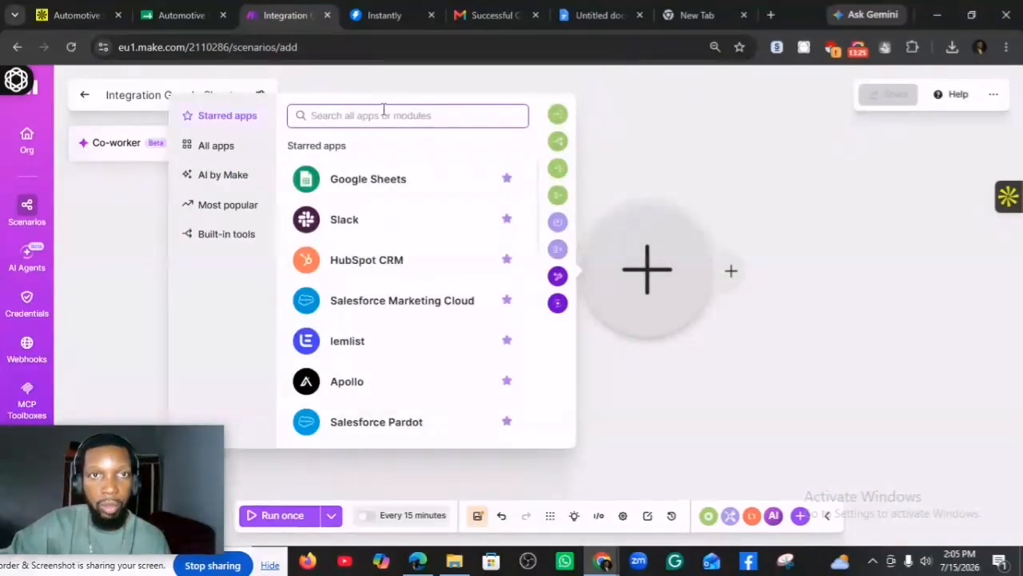
{"action": "type", "text": "ck"}
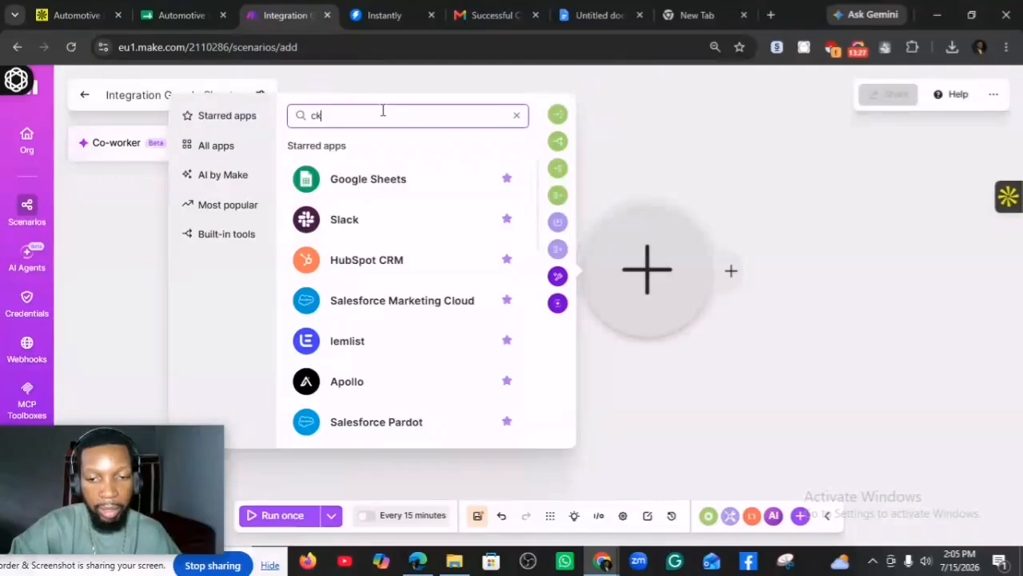
{"action": "key", "text": "BackSpace"}
{"action": "type", "text": "lay"}
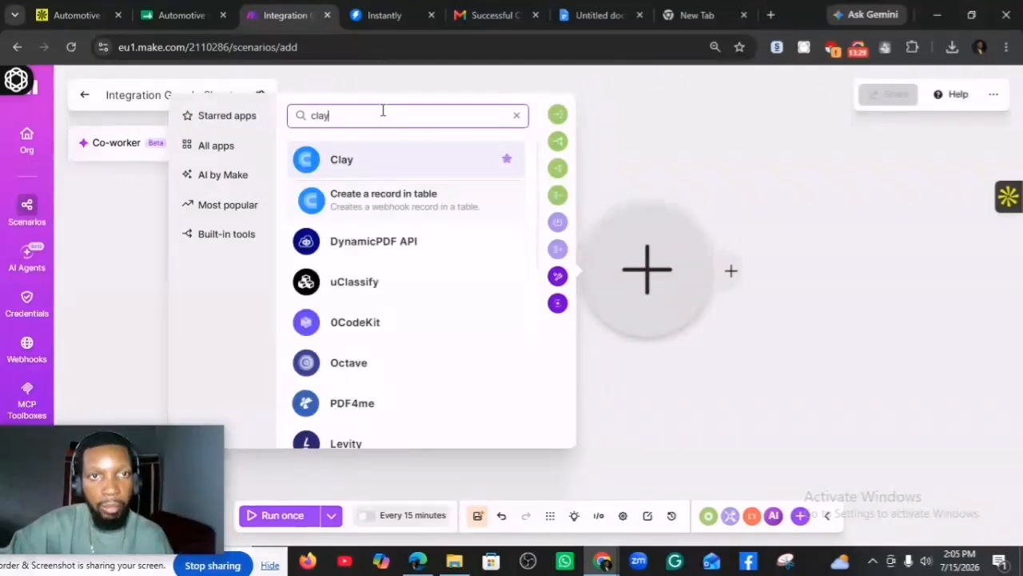
{"action": "left_click", "coordinate": [395, 177]}
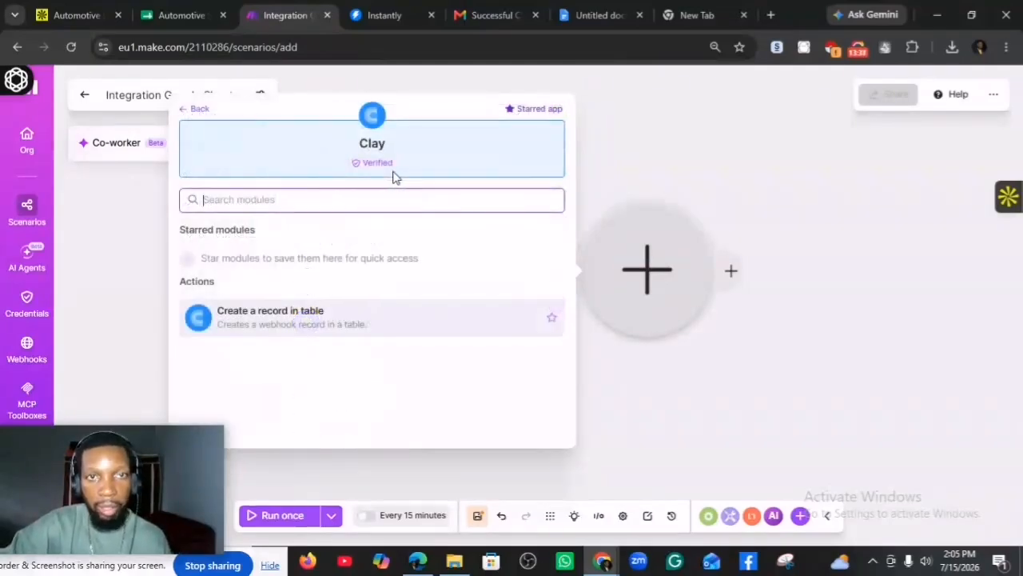
{"action": "left_click", "coordinate": [340, 330]}
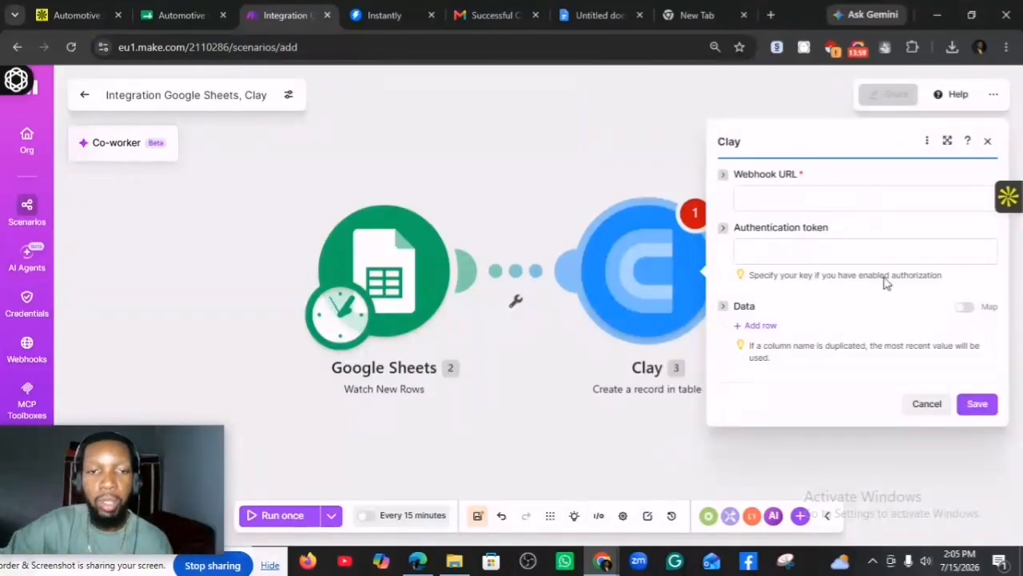
Switch to Clay in the Edge browser and create a new workbook named Canadian Automotive Service
{"action": "left_click", "coordinate": [418, 561]}
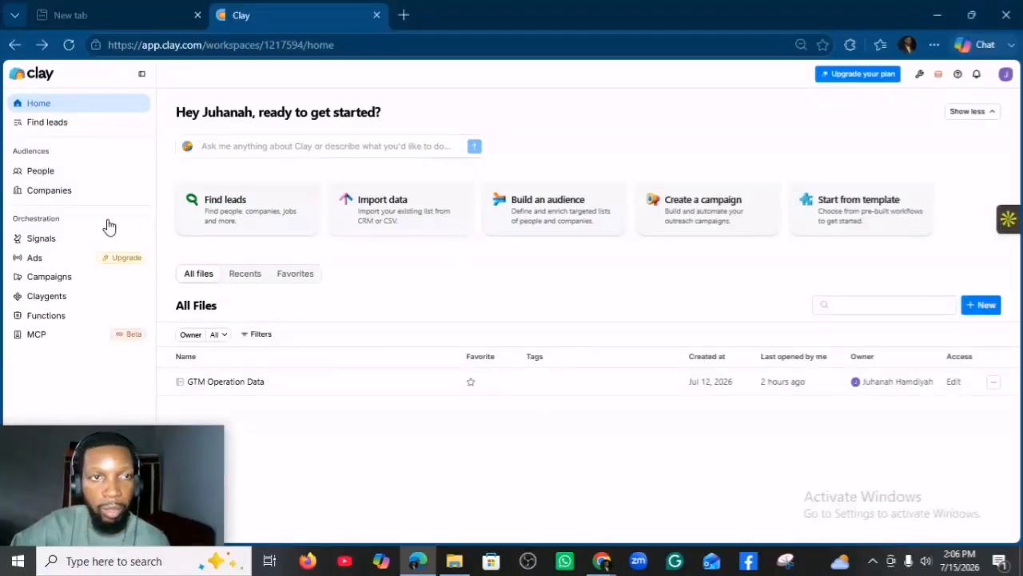
{"action": "left_click", "coordinate": [980, 310]}
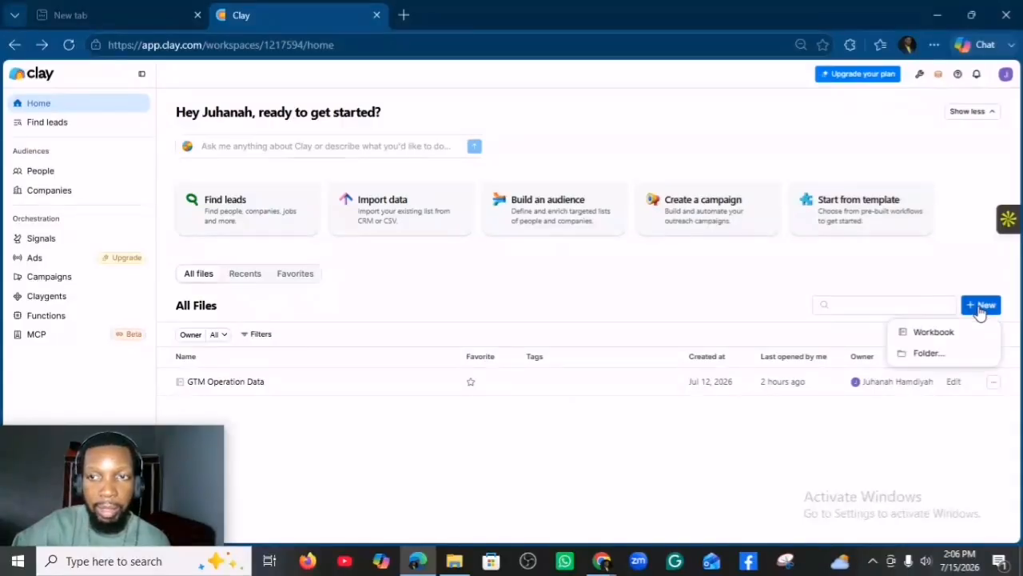
{"action": "left_click", "coordinate": [940, 334]}
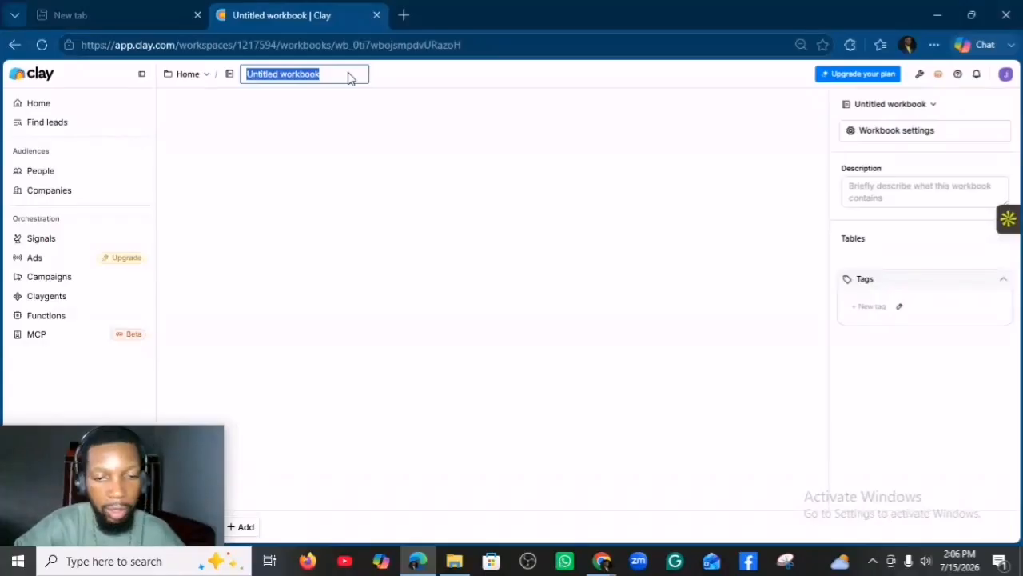
{"action": "type", "text": "Automotive Service"}
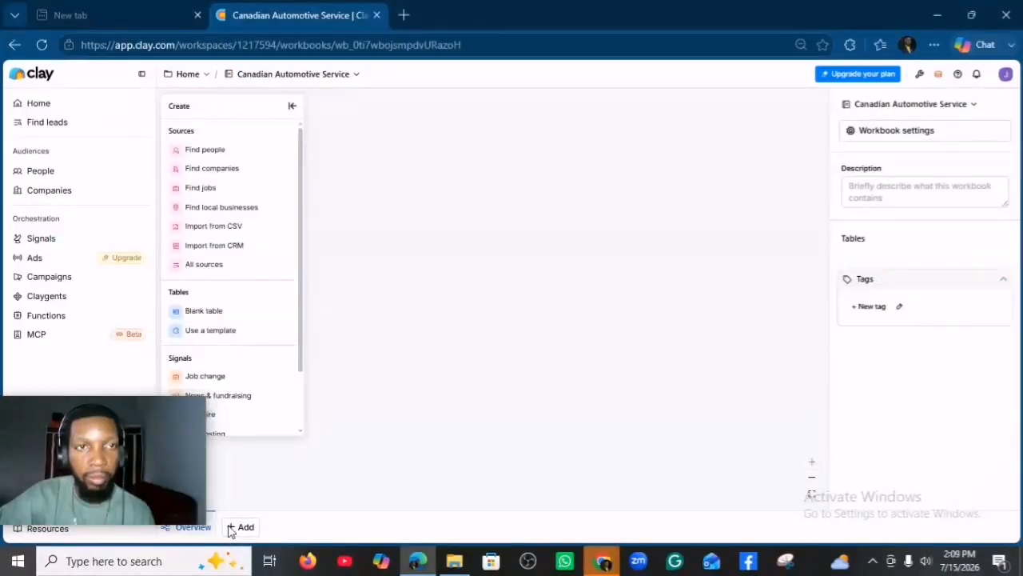
Add a blank table to the Canadian Automotive Service workbook and name it Automotive Service
{"action": "left_click", "coordinate": [240, 527]}
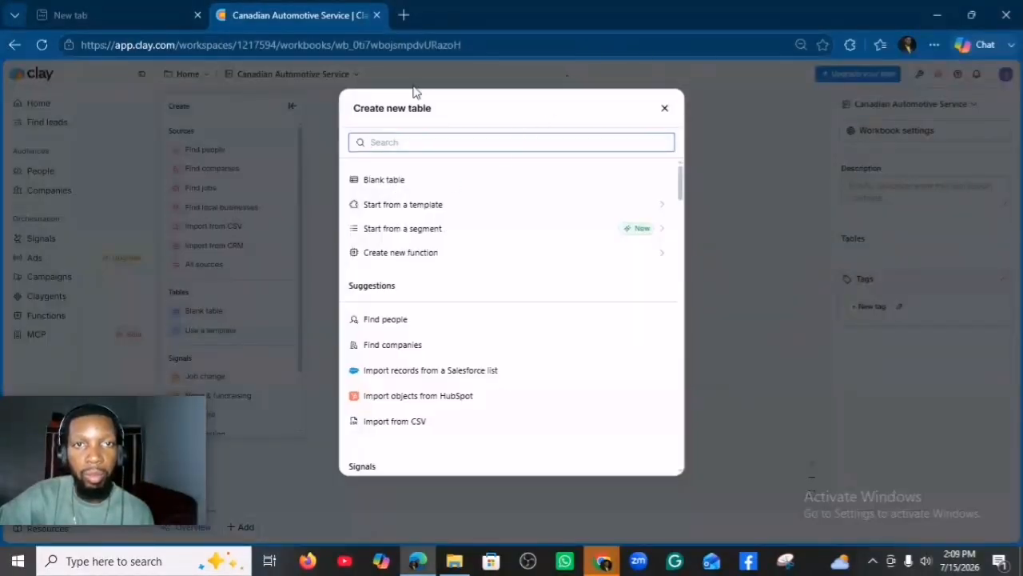
{"action": "left_click", "coordinate": [400, 183]}
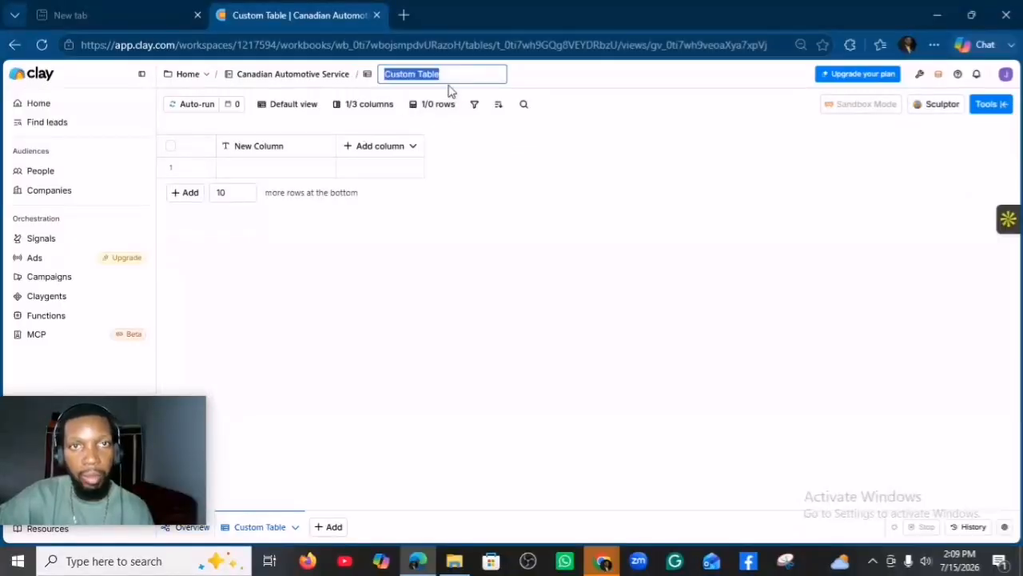
{"action": "type", "text": "Auto"}
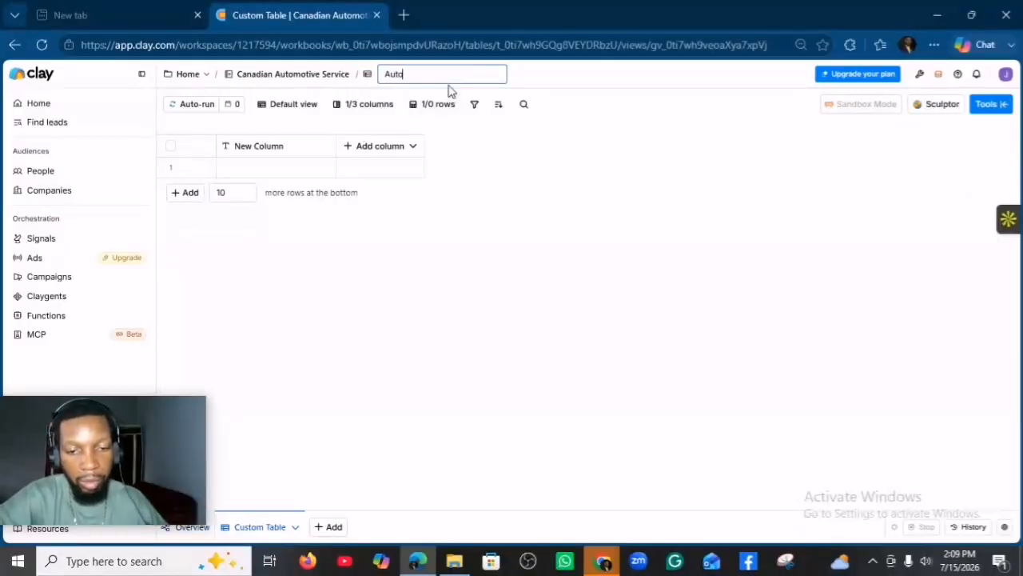
{"action": "type", "text": "motive Service"}
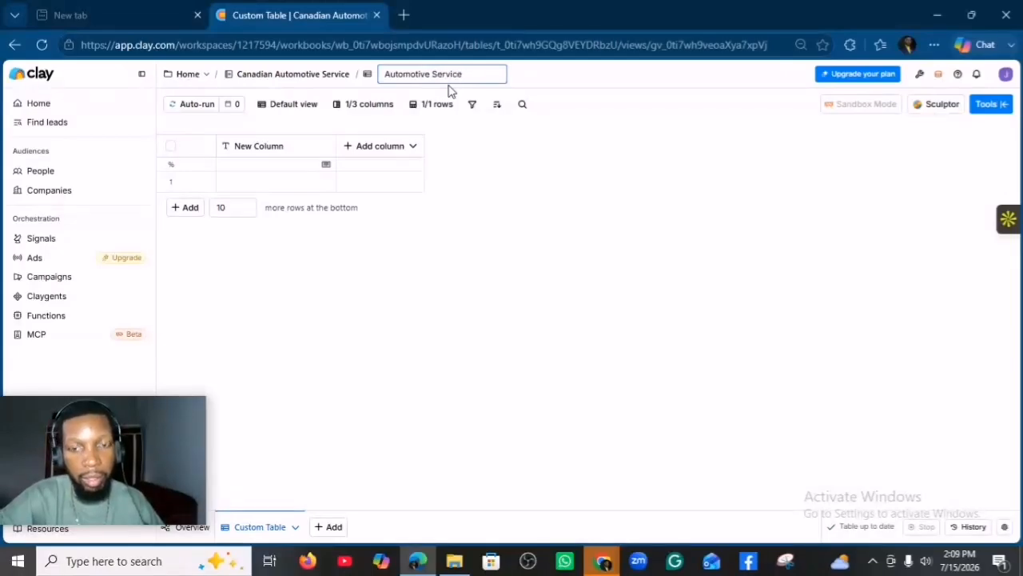
{"action": "key", "text": "Return"}
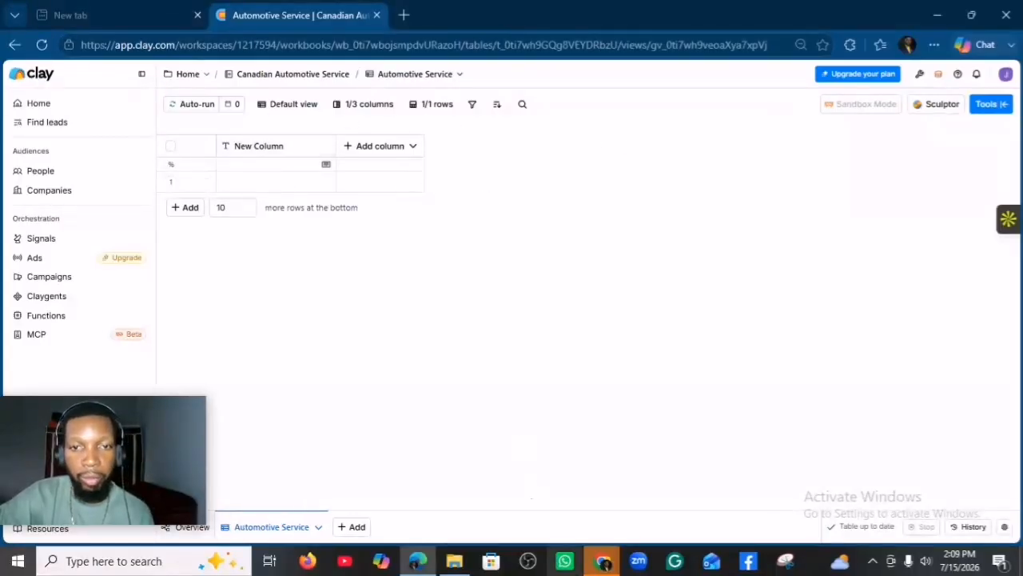
Switch to the Make scenario in Chrome and check which connection fields the Clay module requires
{"action": "mouse_move", "coordinate": [603, 564]}
{"action": "left_click", "coordinate": [455, 500]}
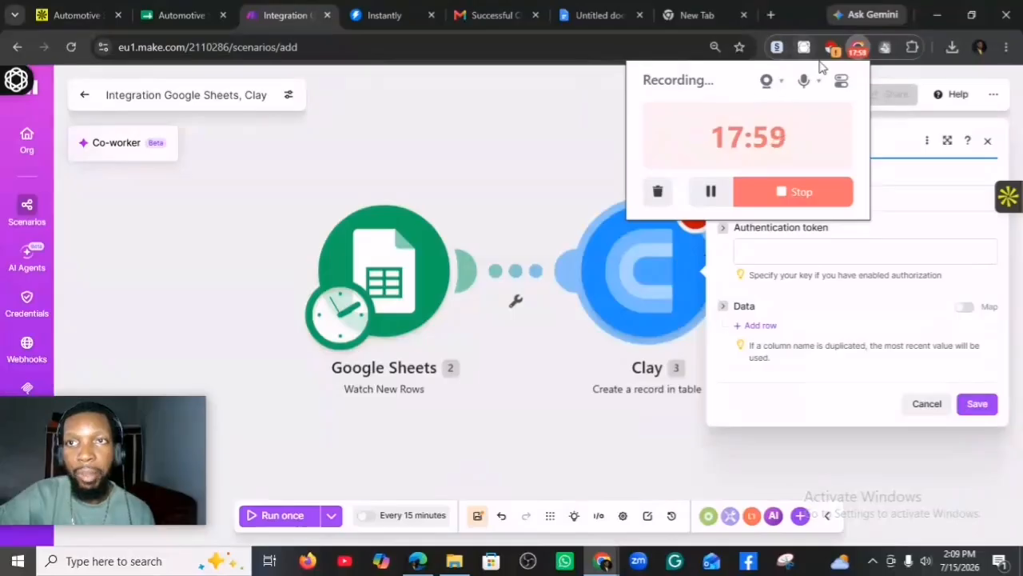
{"action": "left_click", "coordinate": [854, 49]}
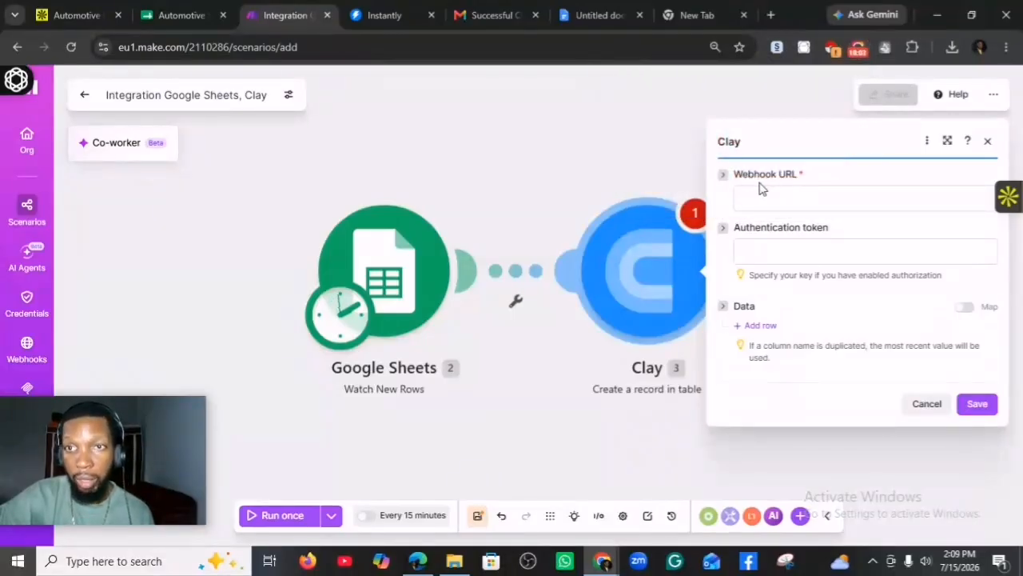
Return to Clay in Edge, add a Webhook import source to the Automotive Service table and copy its webhook URL
{"action": "left_click", "coordinate": [418, 560]}
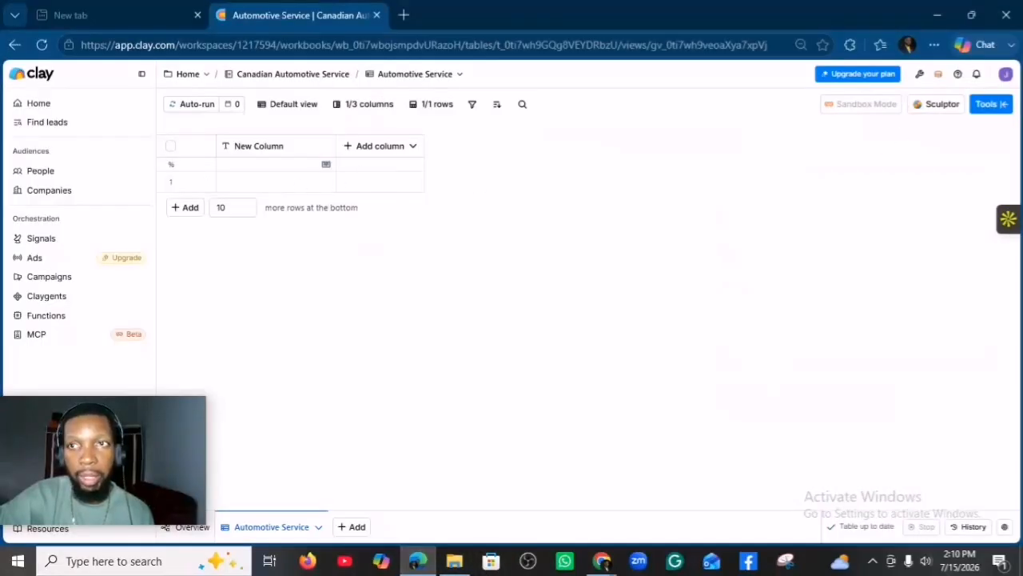
{"action": "left_click", "coordinate": [996, 108]}
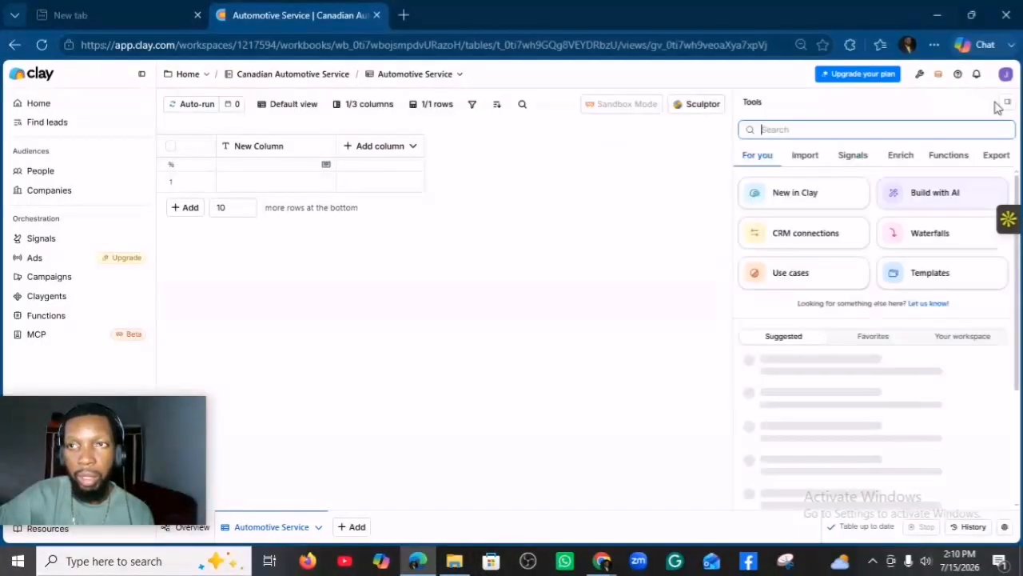
{"action": "left_click", "coordinate": [805, 157]}
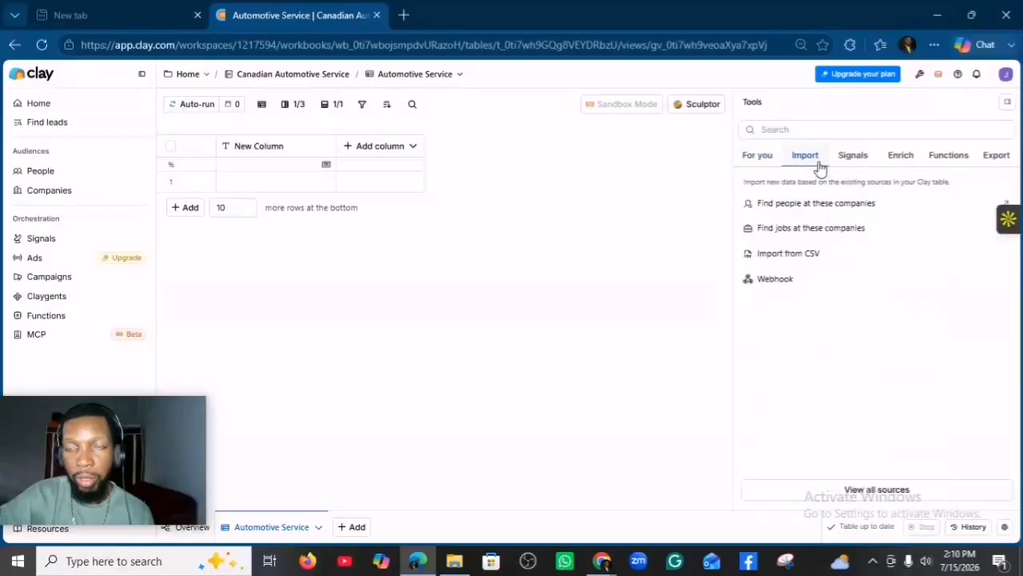
{"action": "left_click", "coordinate": [782, 286]}
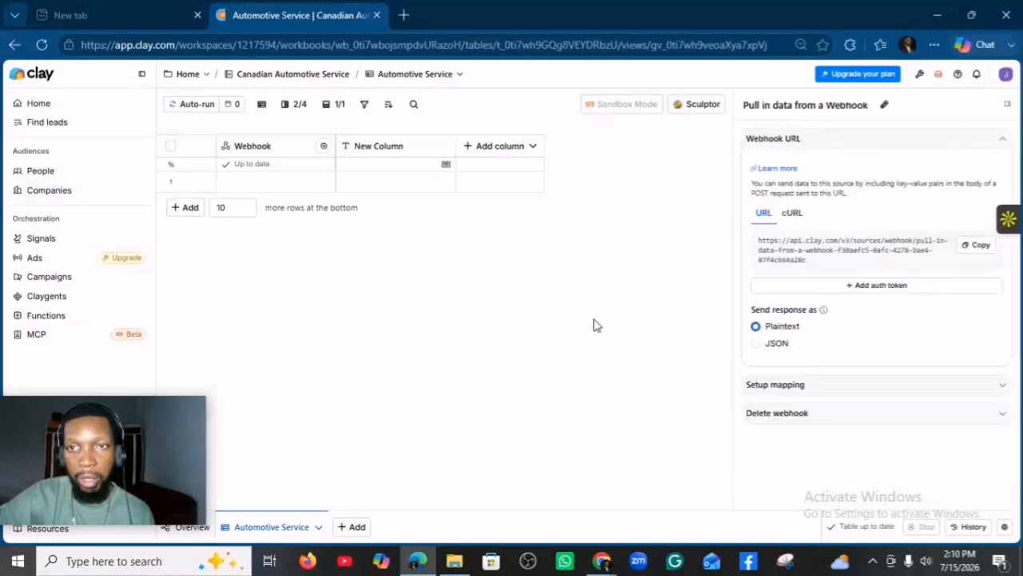
{"action": "left_click", "coordinate": [975, 245]}
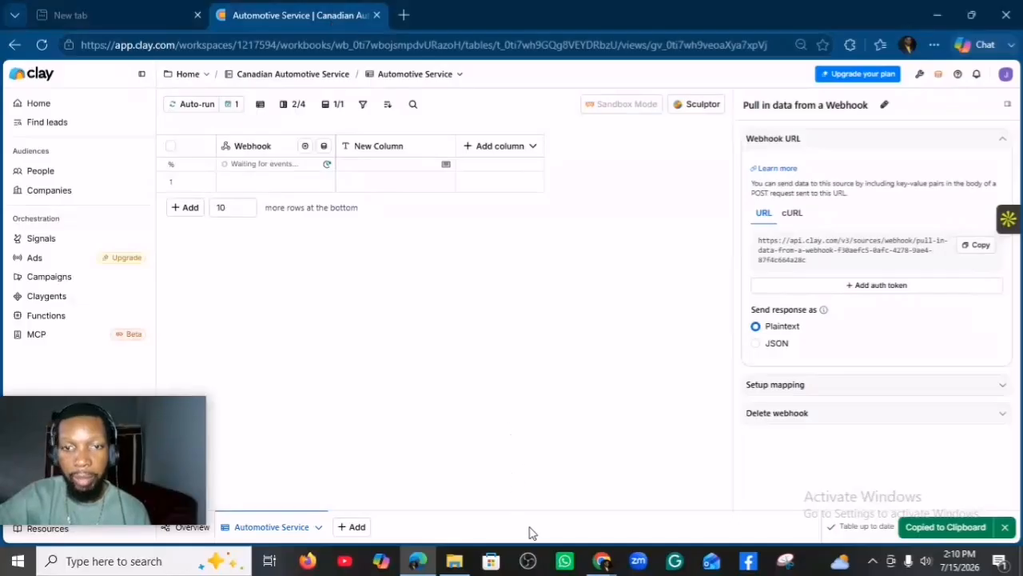
Switch to Make in Chrome and paste the copied Clay webhook URL into the Clay module's Webhook URL
{"action": "mouse_move", "coordinate": [602, 560]}
{"action": "left_click", "coordinate": [452, 486]}
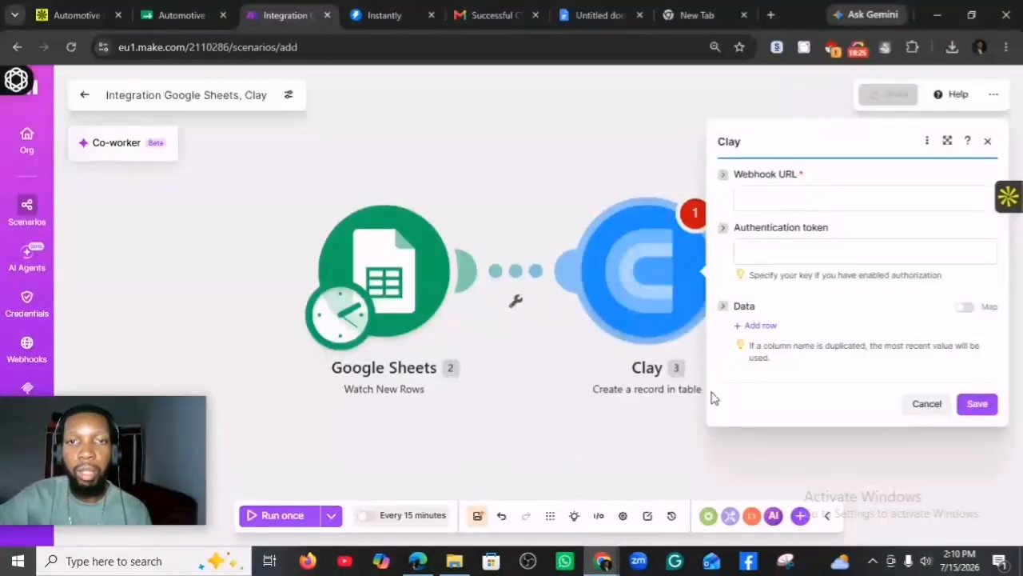
{"action": "right_click", "coordinate": [804, 203]}
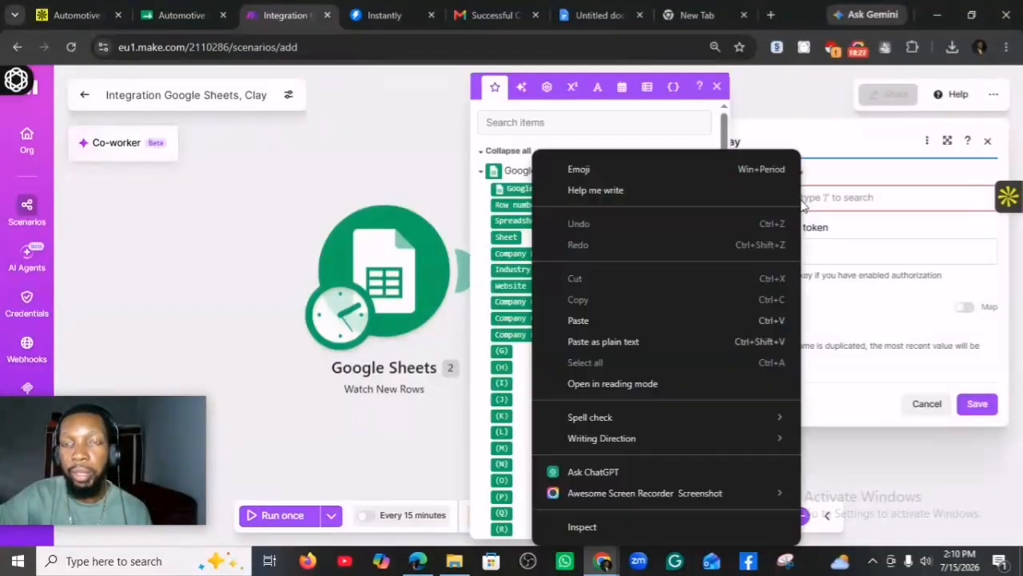
{"action": "left_click", "coordinate": [592, 321]}
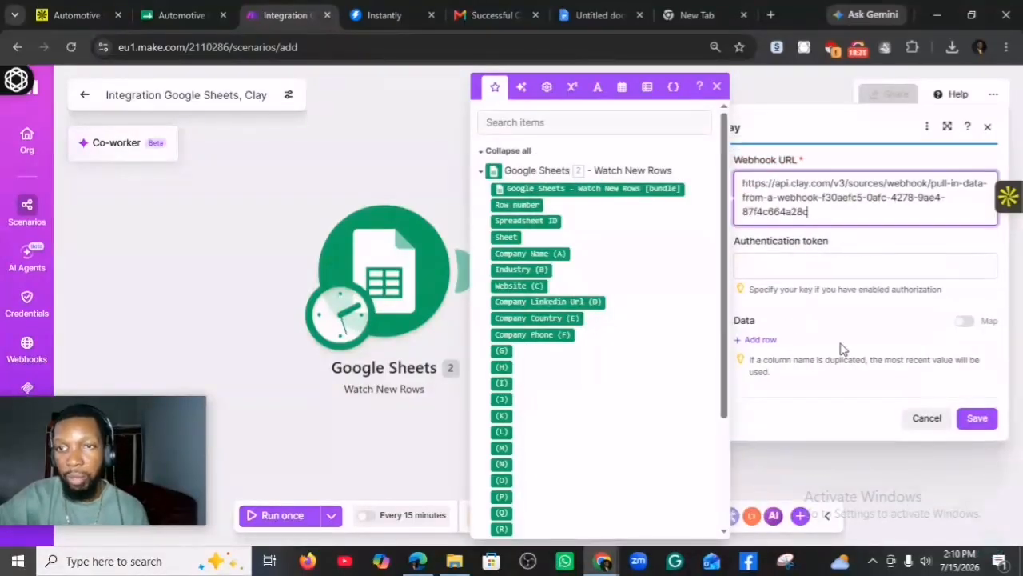
Add a first data row named Company Name, matching the spreadsheet header, and map its value to Company Name (A)
{"action": "left_click", "coordinate": [738, 346]}
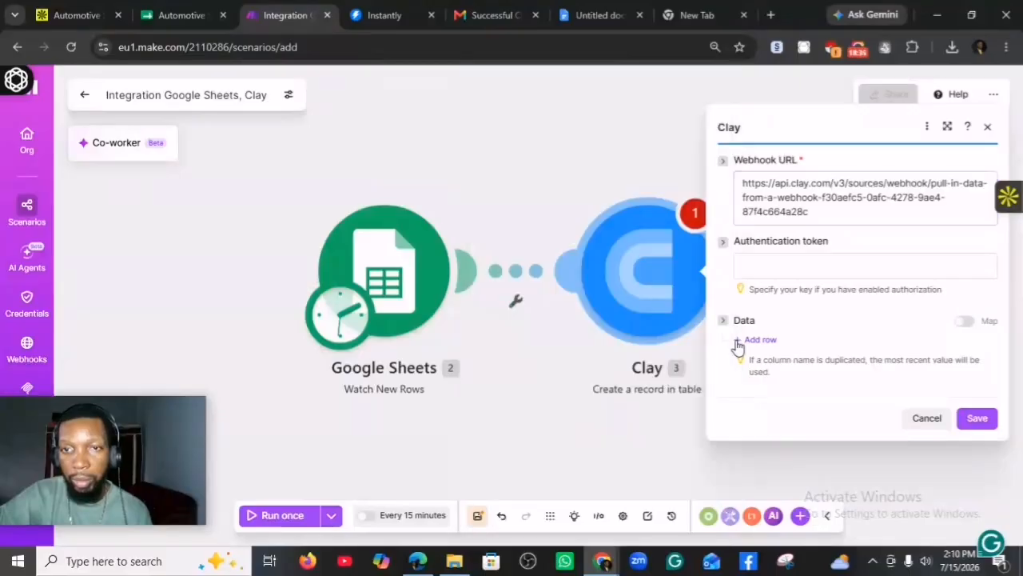
{"action": "left_click", "coordinate": [737, 346]}
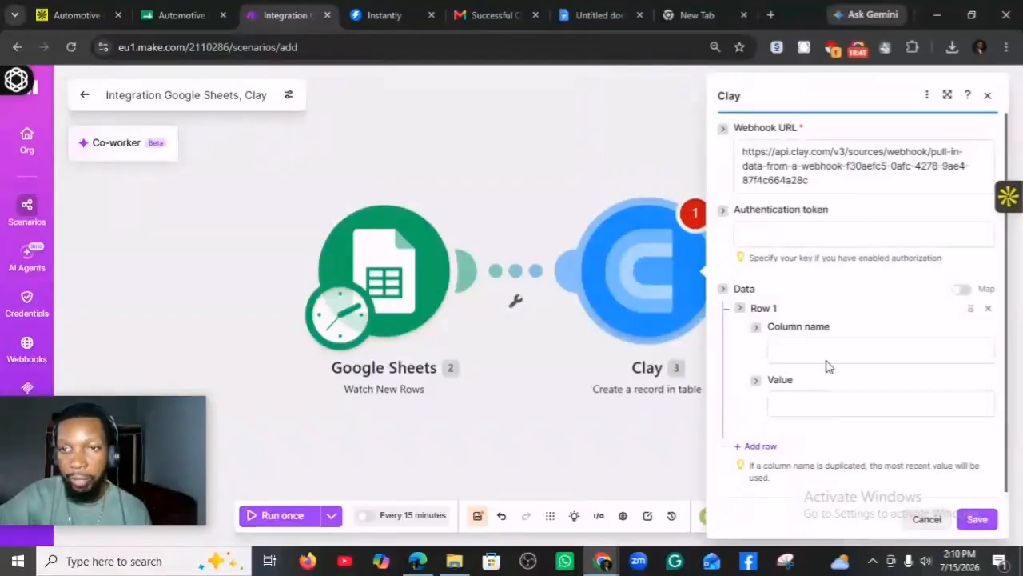
{"action": "left_click", "coordinate": [816, 352]}
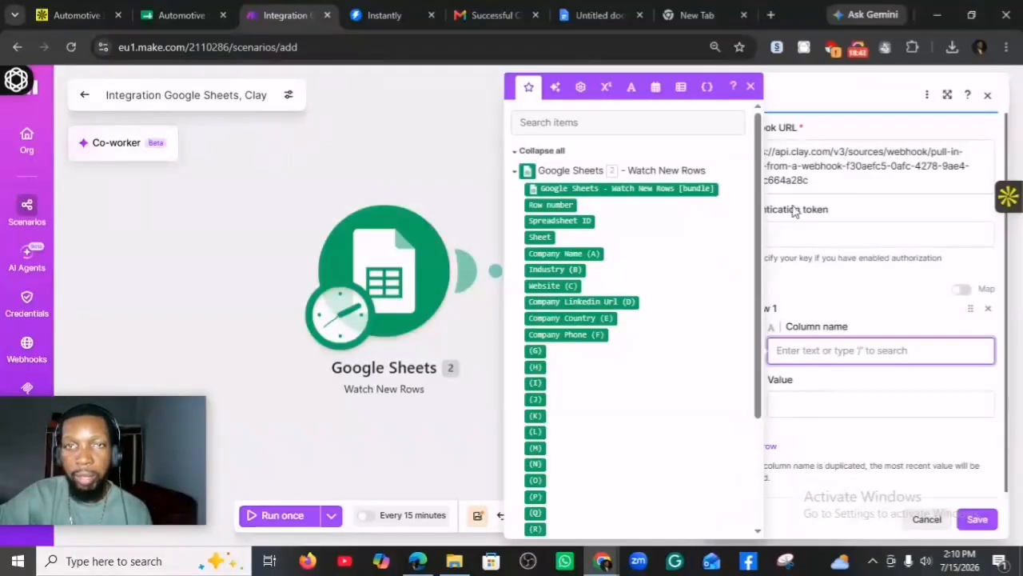
{"action": "left_click", "coordinate": [185, 16]}
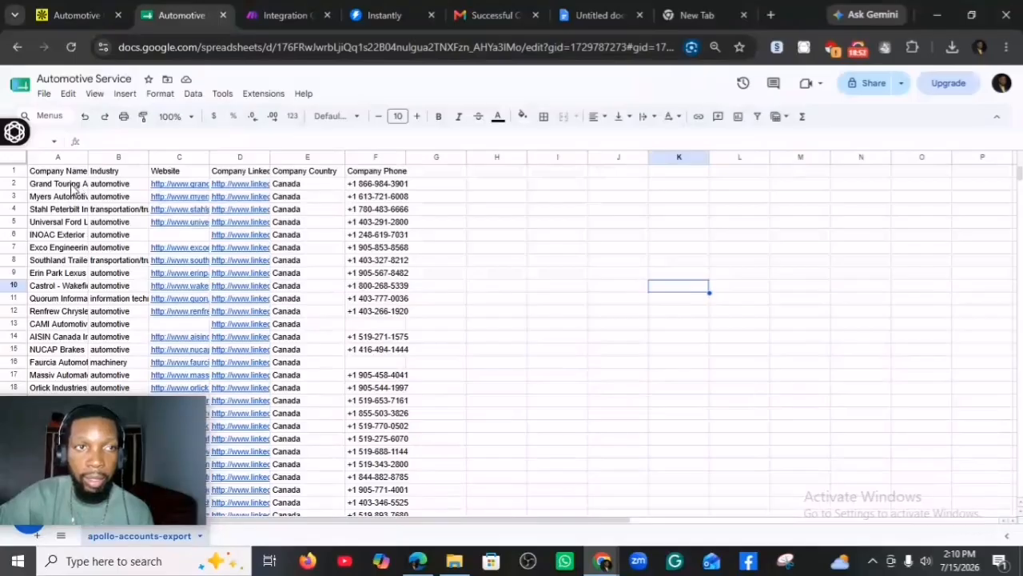
{"action": "left_click", "coordinate": [286, 16]}
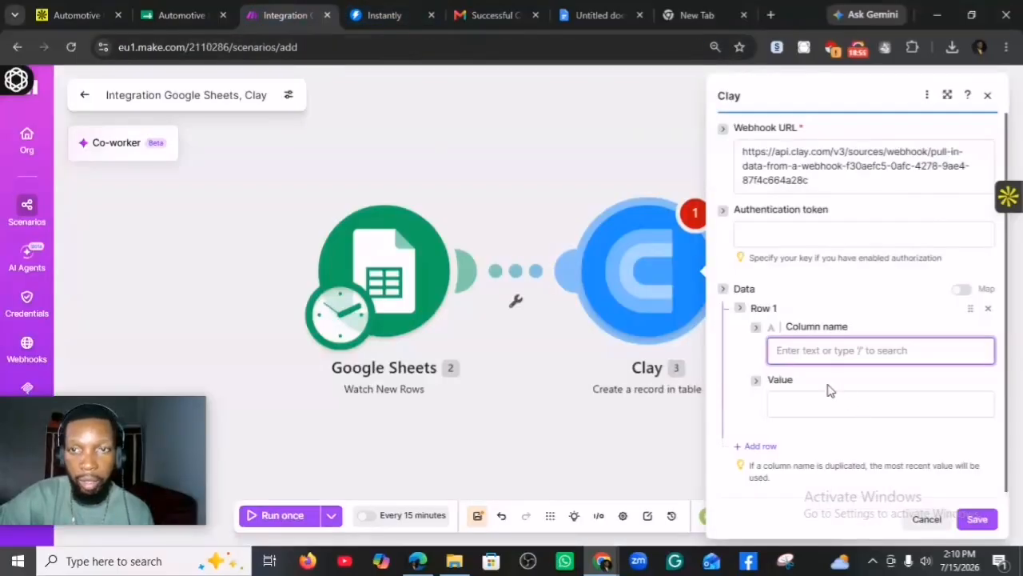
{"action": "left_click", "coordinate": [174, 19]}
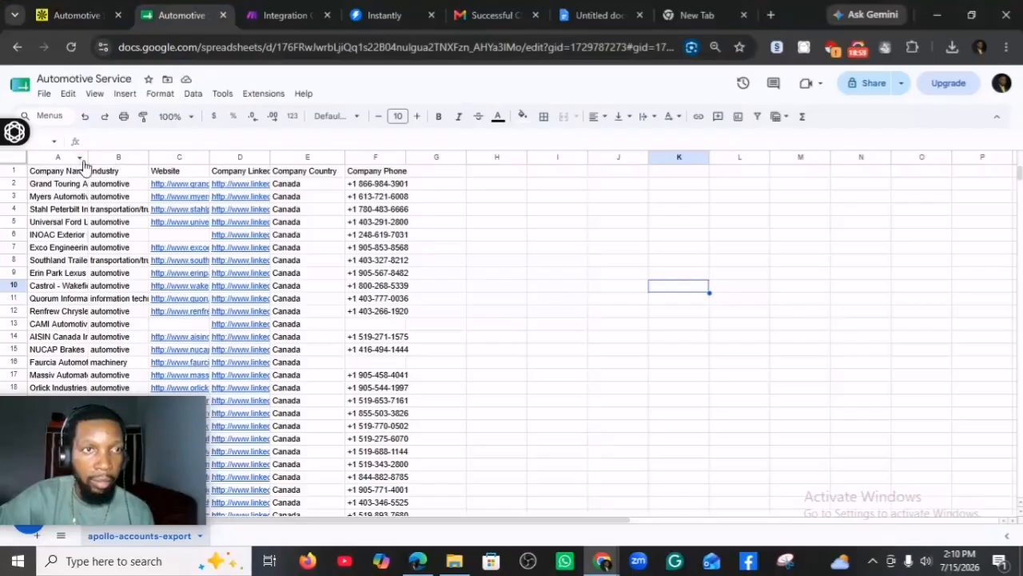
{"action": "left_click", "coordinate": [279, 19]}
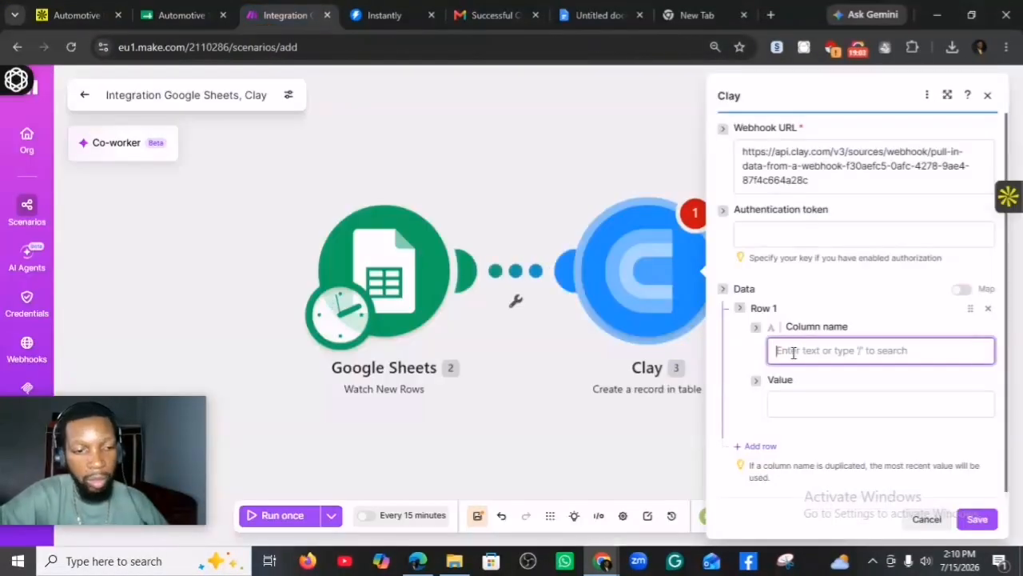
{"action": "left_click", "coordinate": [794, 353]}
{"action": "type", "text": "Company Name"}
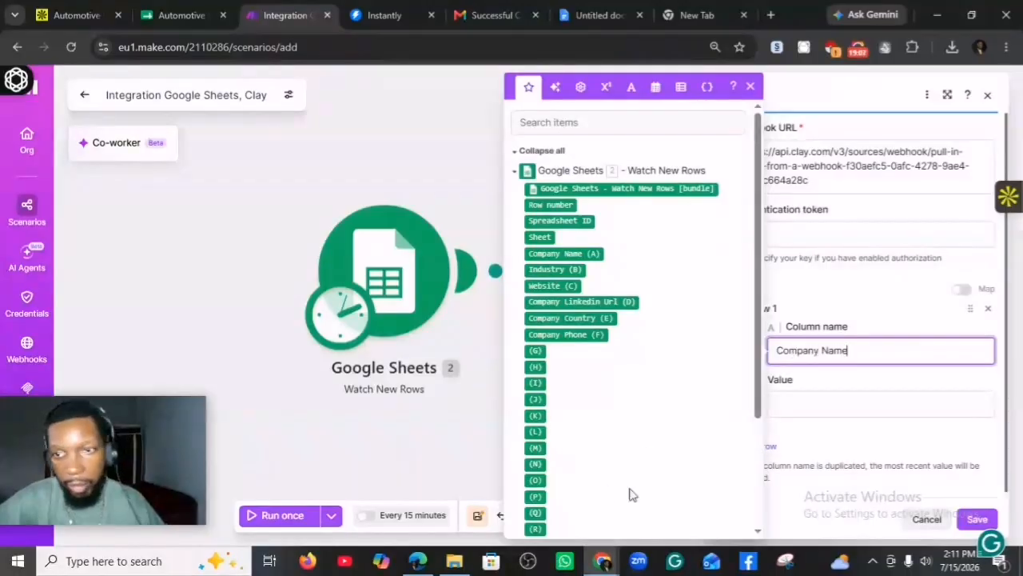
{"action": "left_click", "coordinate": [777, 406]}
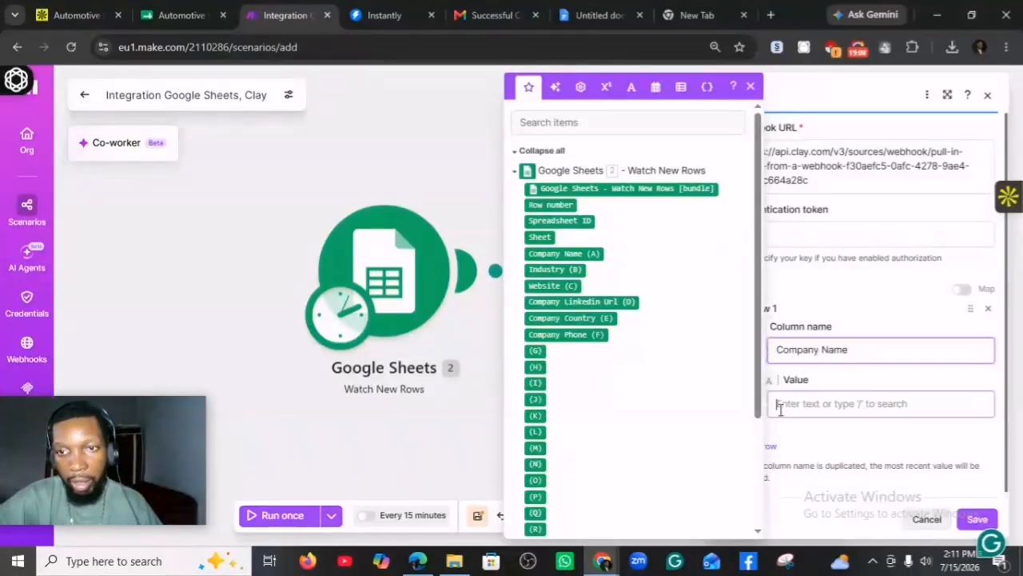
{"action": "left_click", "coordinate": [566, 254]}
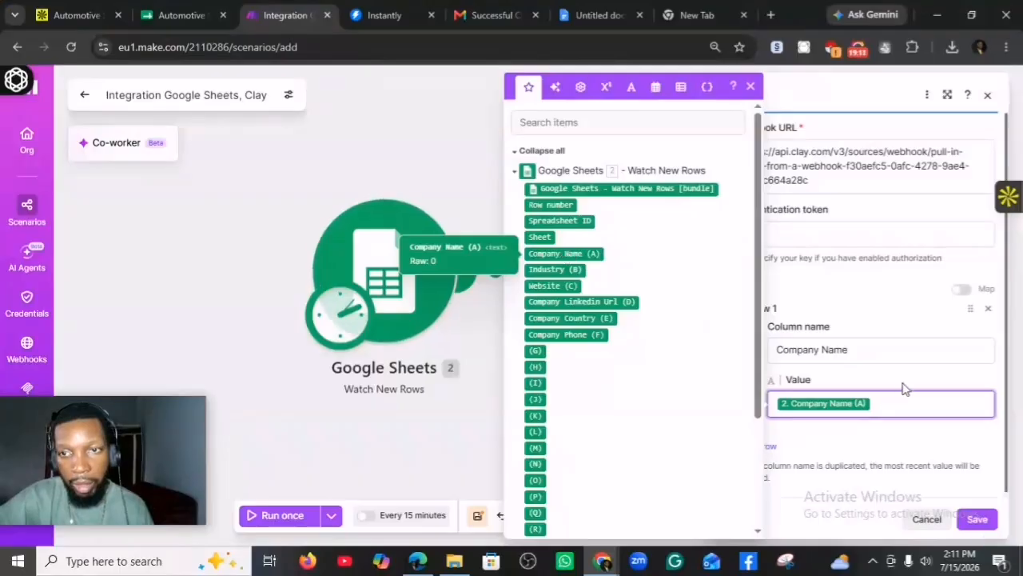
Add a second data row with the column name Industry and map its value to Industry (B) from Google Sheets
{"action": "left_click_drag", "start_coordinate": [1008, 332], "coordinate": [1008, 397]}
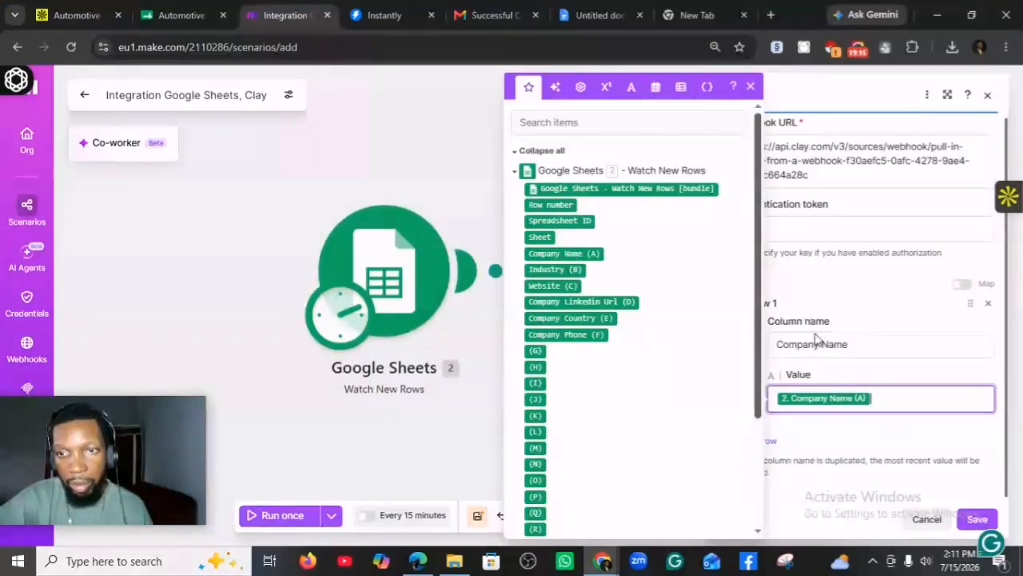
{"action": "left_click", "coordinate": [773, 446]}
{"action": "left_click", "coordinate": [773, 444]}
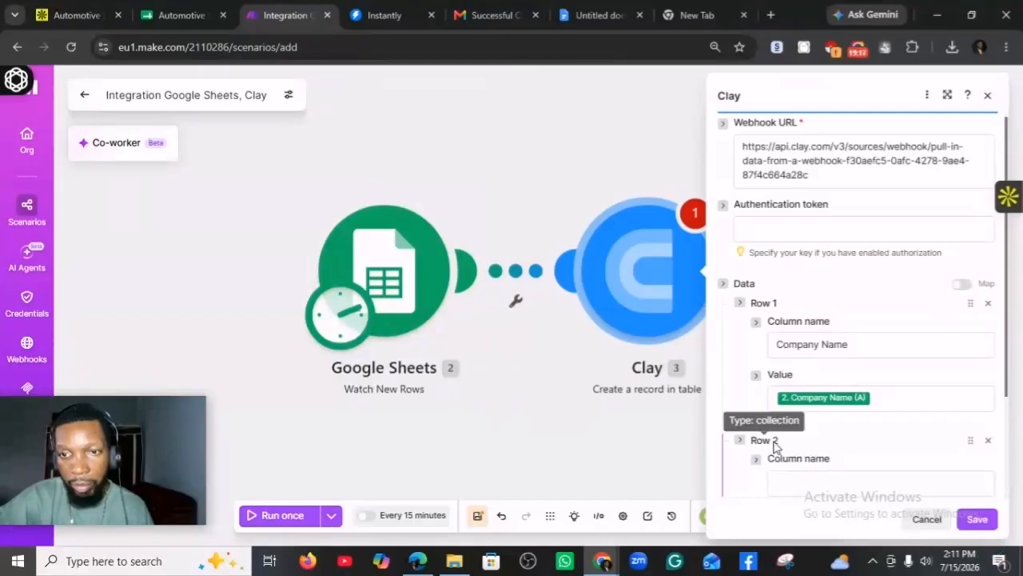
{"action": "left_click", "coordinate": [812, 484]}
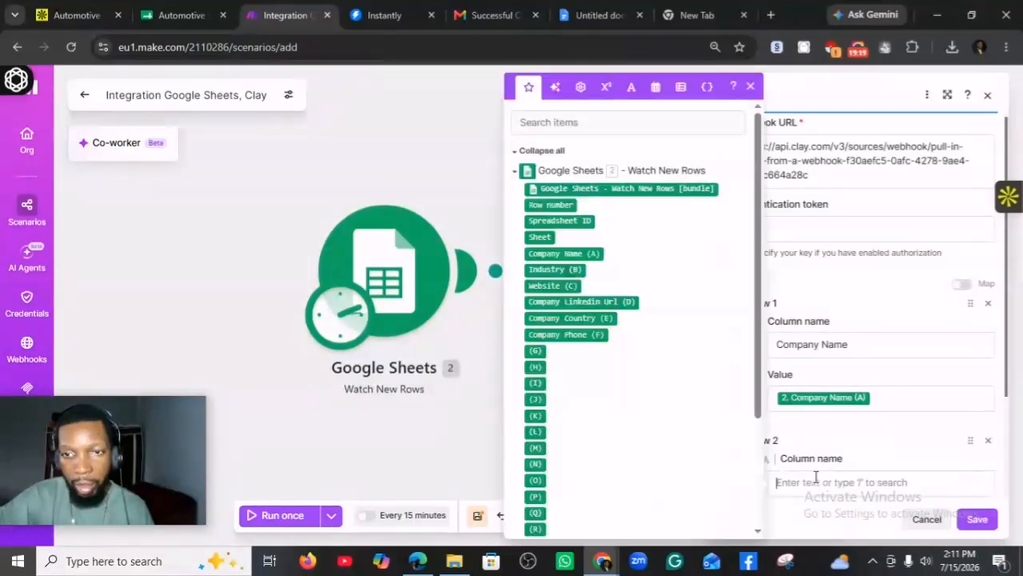
{"action": "type", "text": "Industry"}
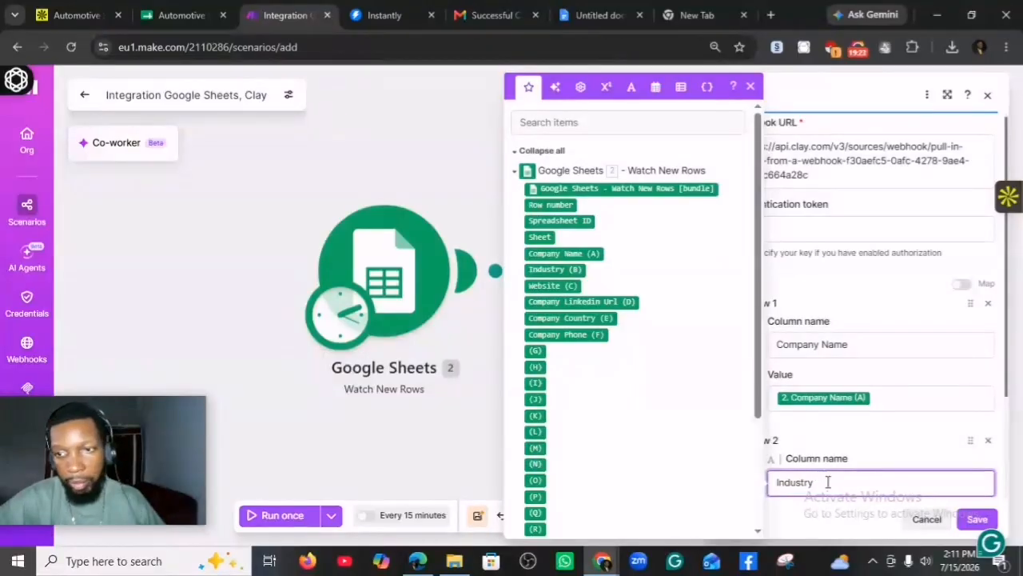
{"action": "scroll", "coordinate": [994, 372], "scroll_direction": "down", "scroll_amount": 2}
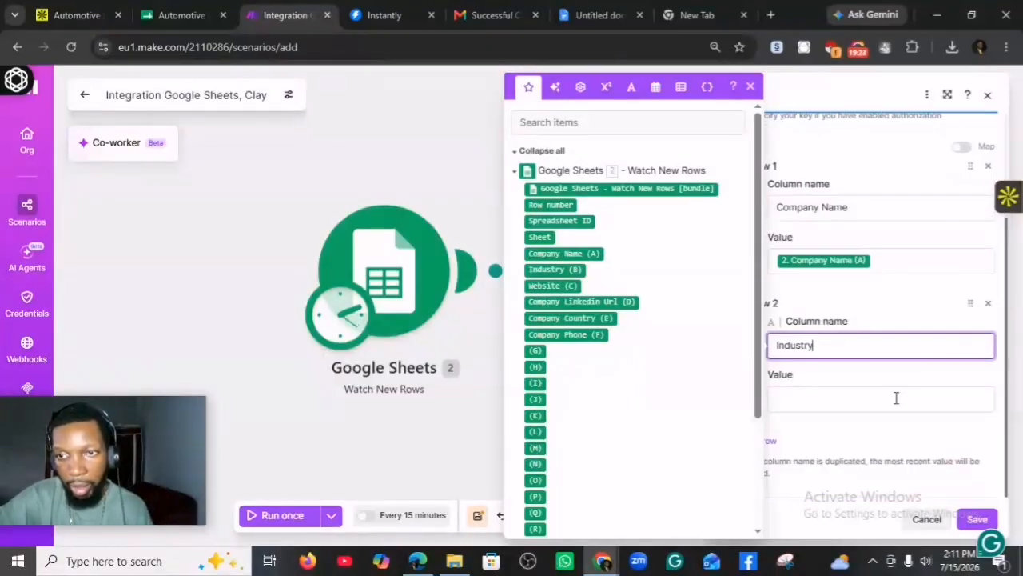
{"action": "left_click", "coordinate": [802, 399]}
{"action": "left_click", "coordinate": [547, 269]}
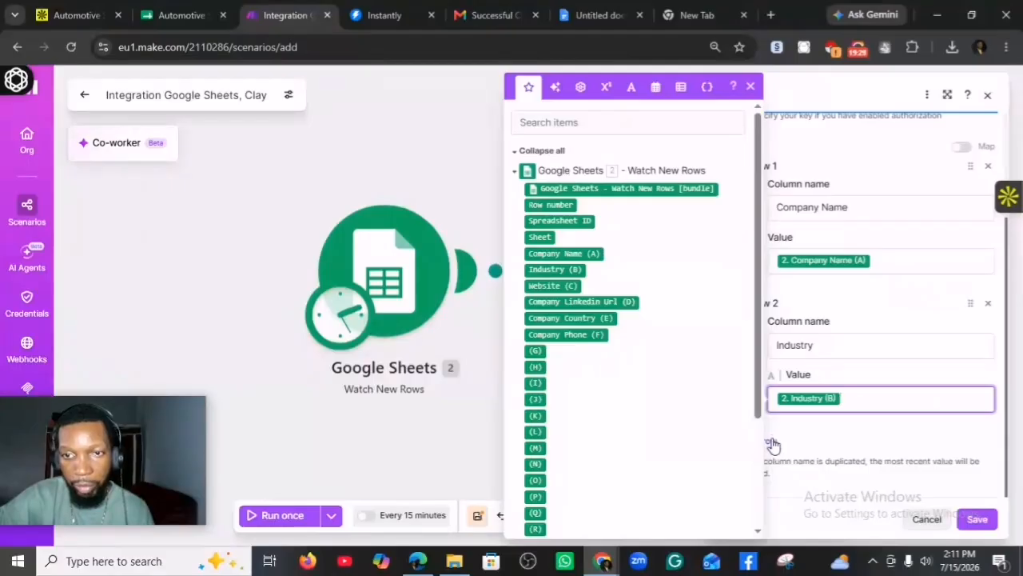
Check the spreadsheet's next header, add a third data row named Website and map its value to Website (C)
{"action": "left_click", "coordinate": [194, 14]}
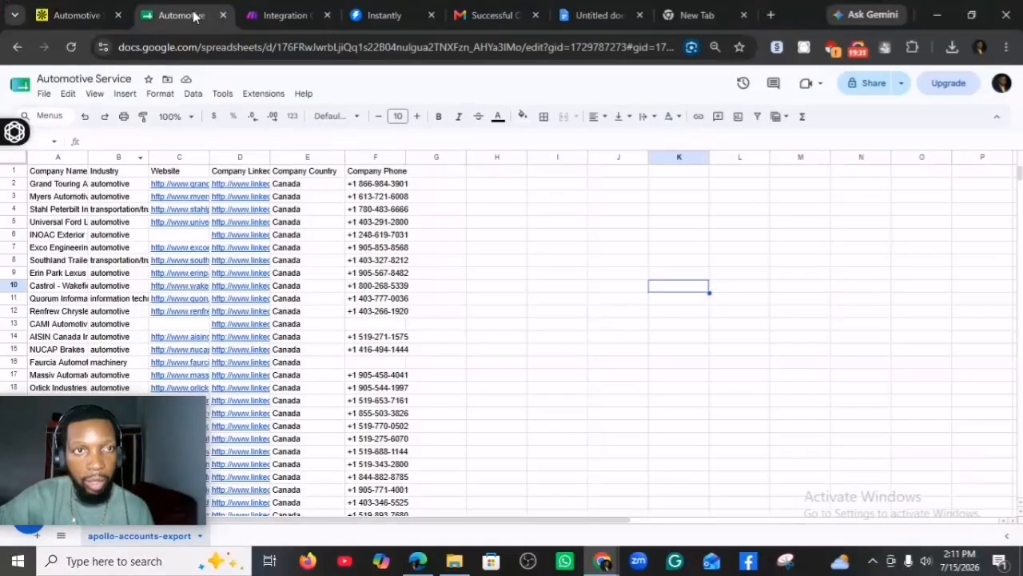
{"action": "left_click", "coordinate": [275, 14]}
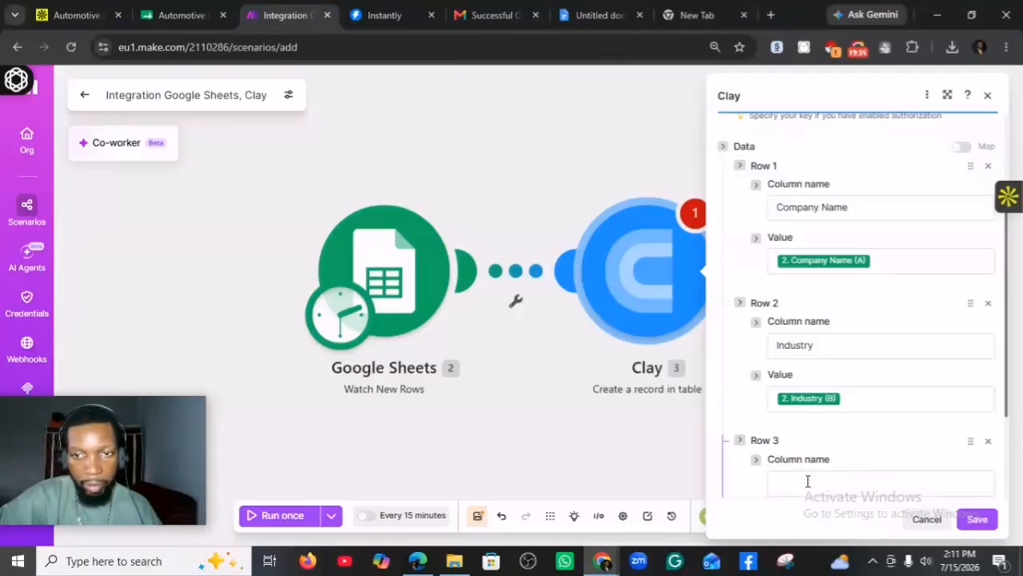
{"action": "left_click", "coordinate": [807, 480]}
{"action": "type", "text": "We"}
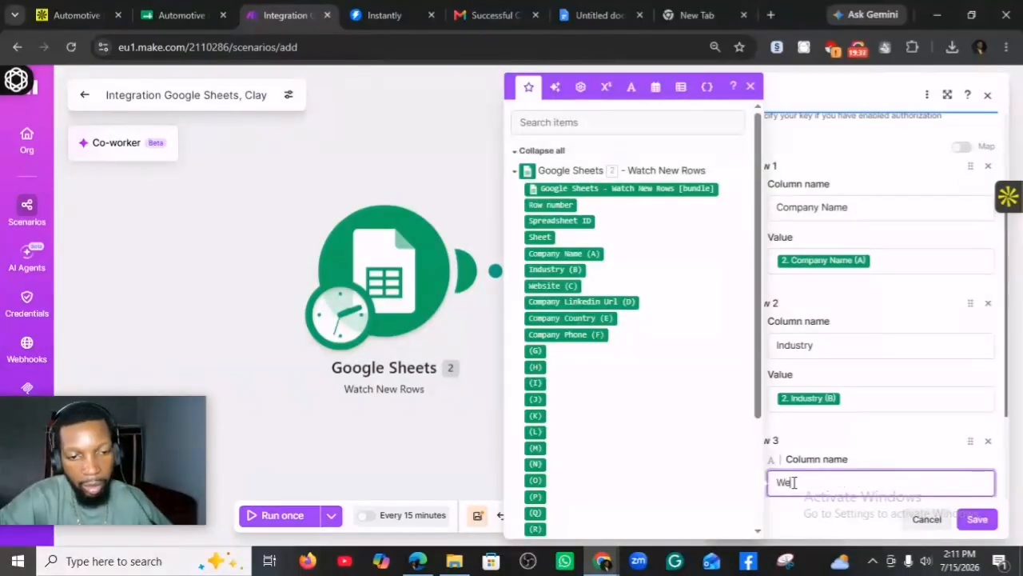
{"action": "type", "text": "bsite"}
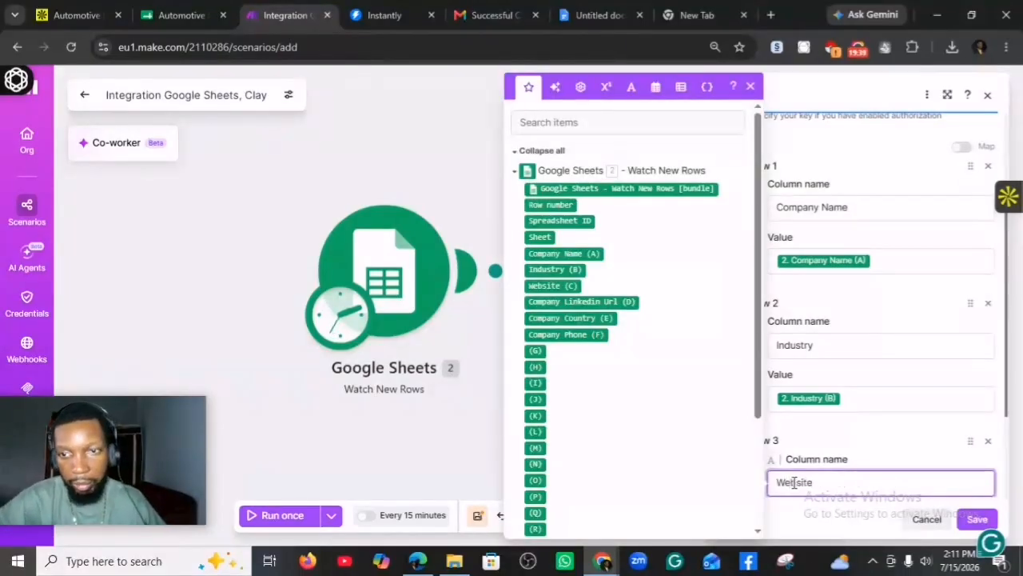
{"action": "scroll", "coordinate": [880, 455], "scroll_direction": "up", "scroll_amount": 3}
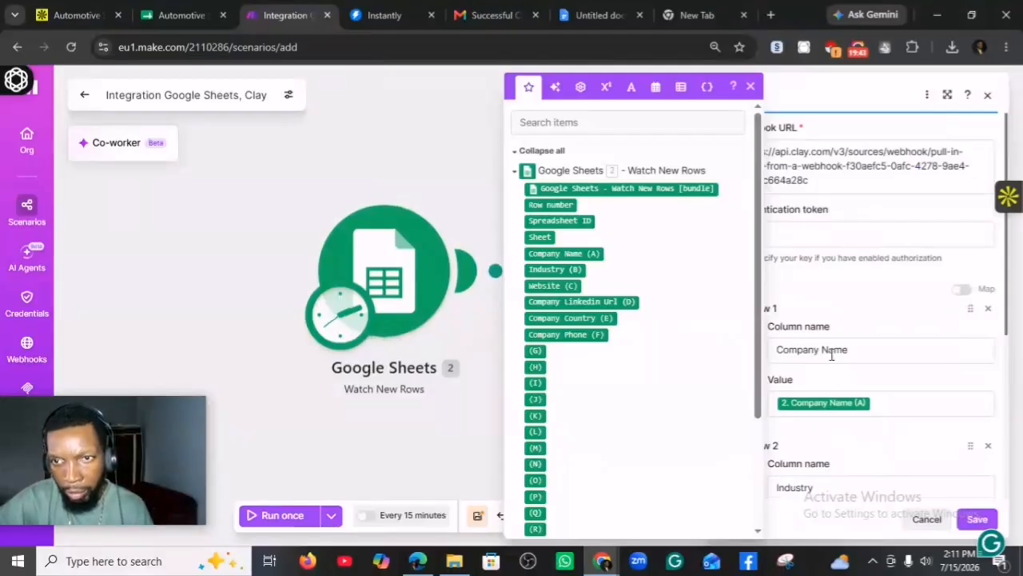
{"action": "scroll", "coordinate": [839, 415], "scroll_direction": "down", "scroll_amount": 3}
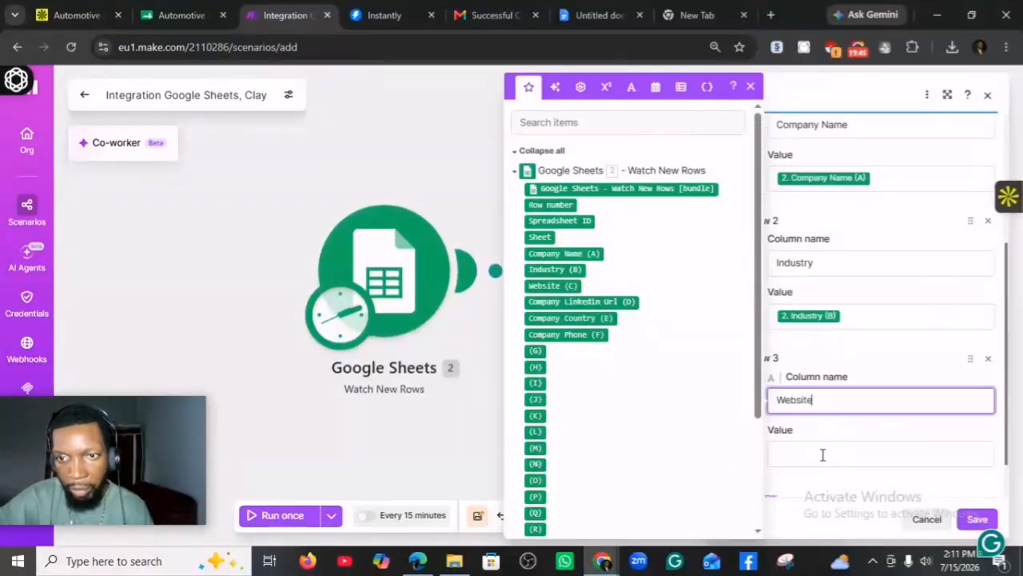
{"action": "left_click", "coordinate": [823, 454]}
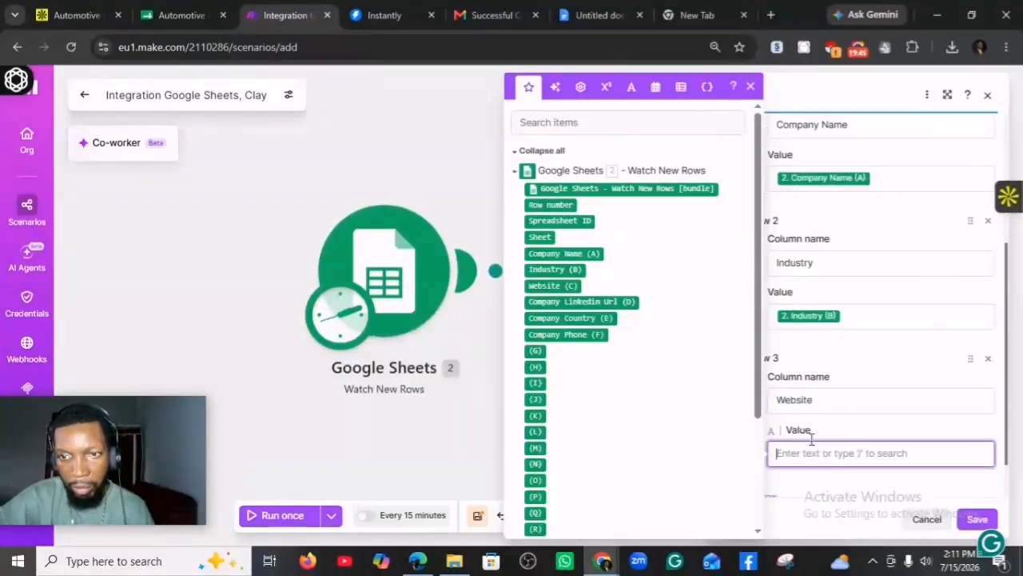
{"action": "left_click", "coordinate": [552, 285]}
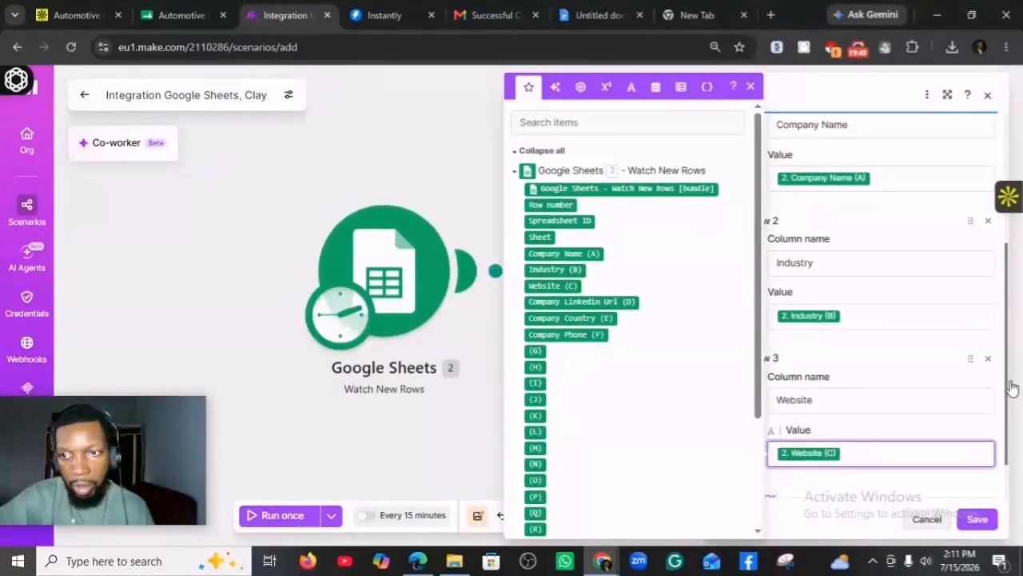
Add a fourth data row with the column name Company LinkedIn Url and map its value to Company Linkedin Url (D)
{"action": "scroll", "coordinate": [1011, 387], "scroll_direction": "down", "scroll_amount": 1}
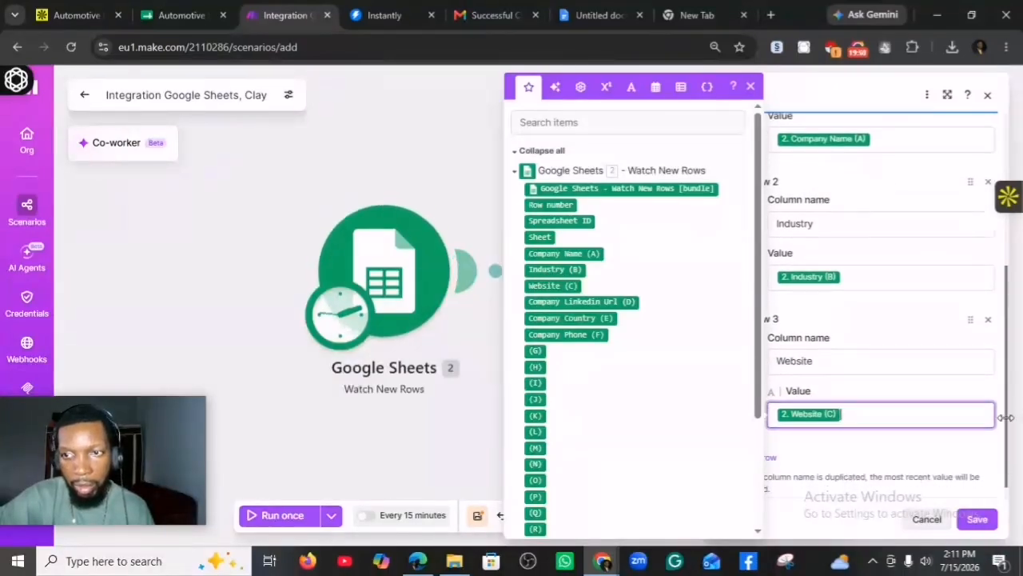
{"action": "left_click", "coordinate": [775, 450]}
{"action": "left_click", "coordinate": [773, 444]}
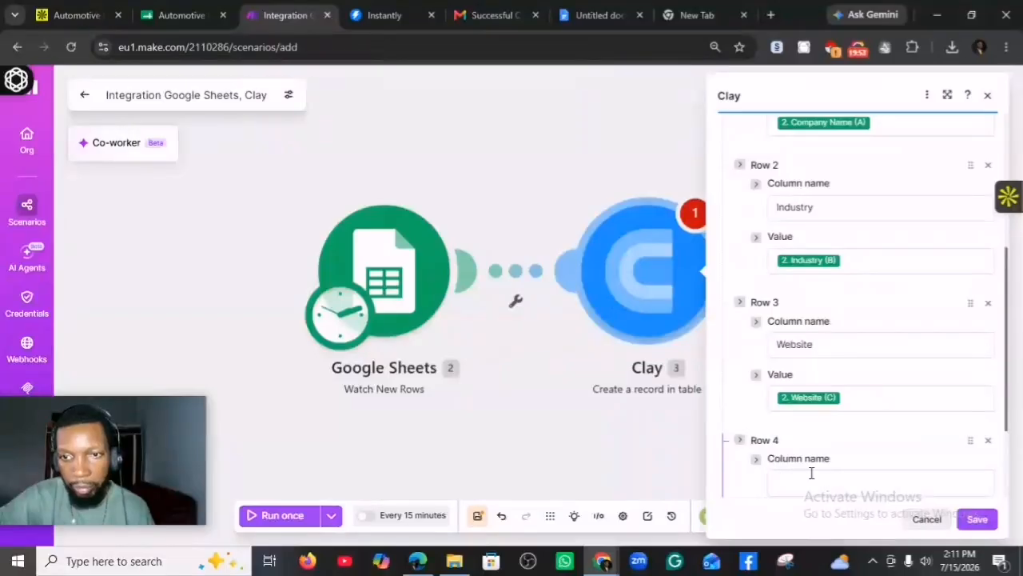
{"action": "left_click", "coordinate": [803, 481]}
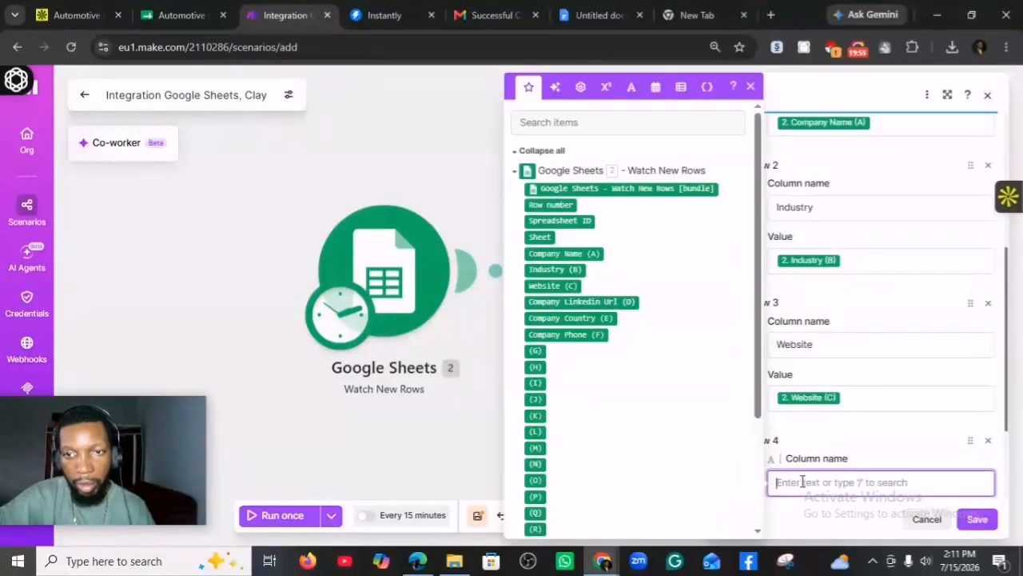
{"action": "type", "text": "Comp"}
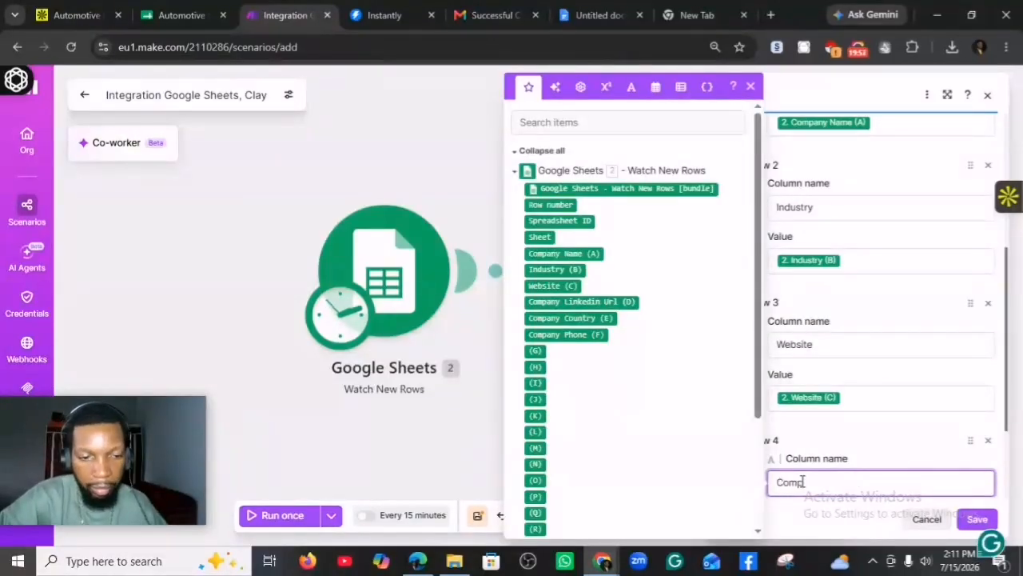
{"action": "type", "text": "any Lin"}
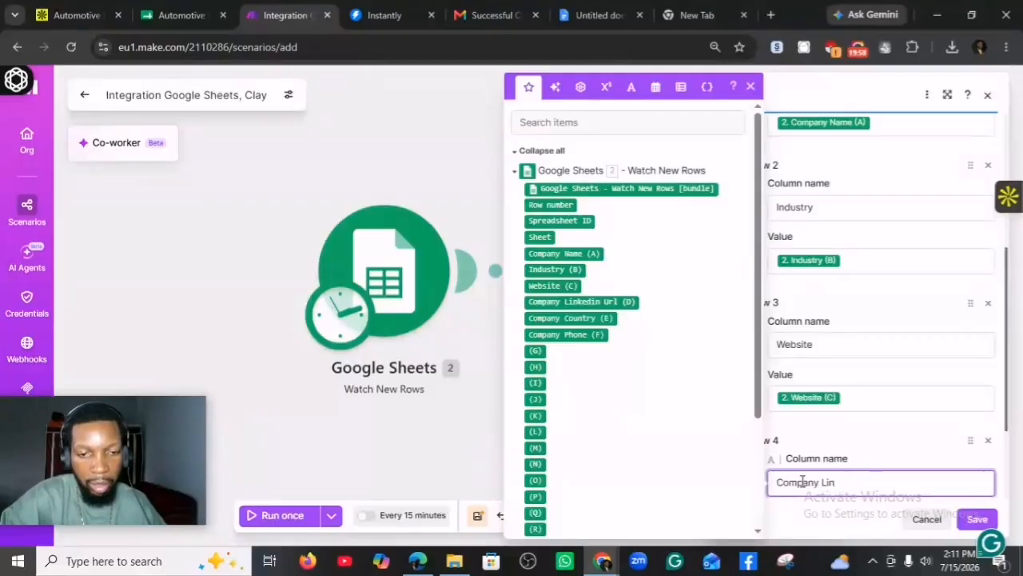
{"action": "type", "text": "ke"}
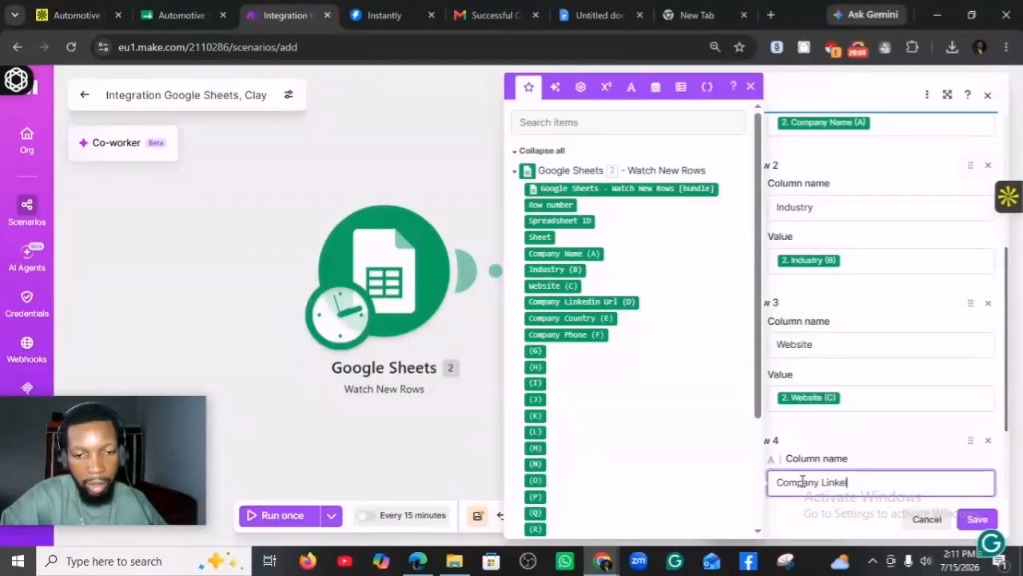
{"action": "type", "text": "In Ur"}
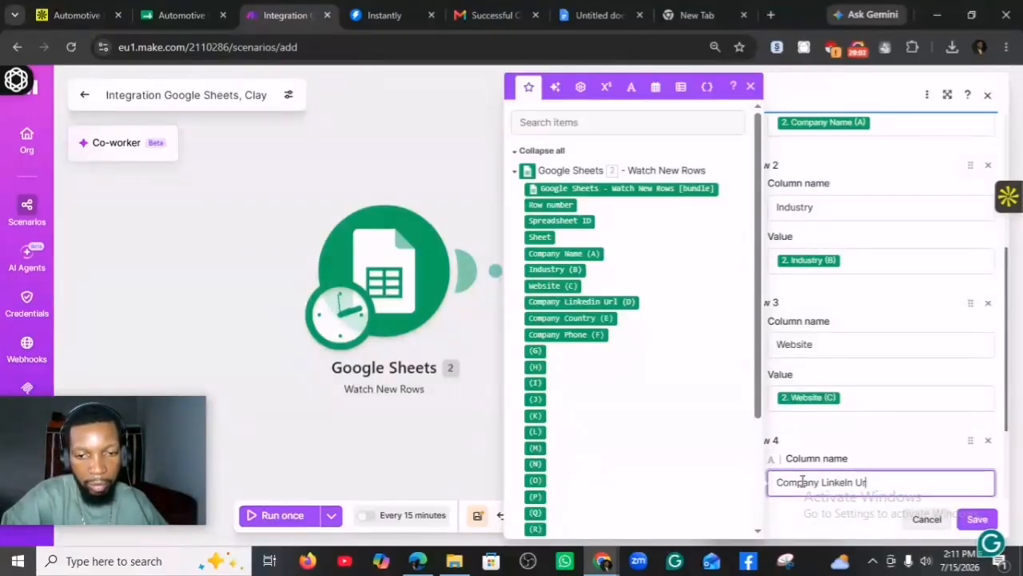
{"action": "type", "text": "l"}
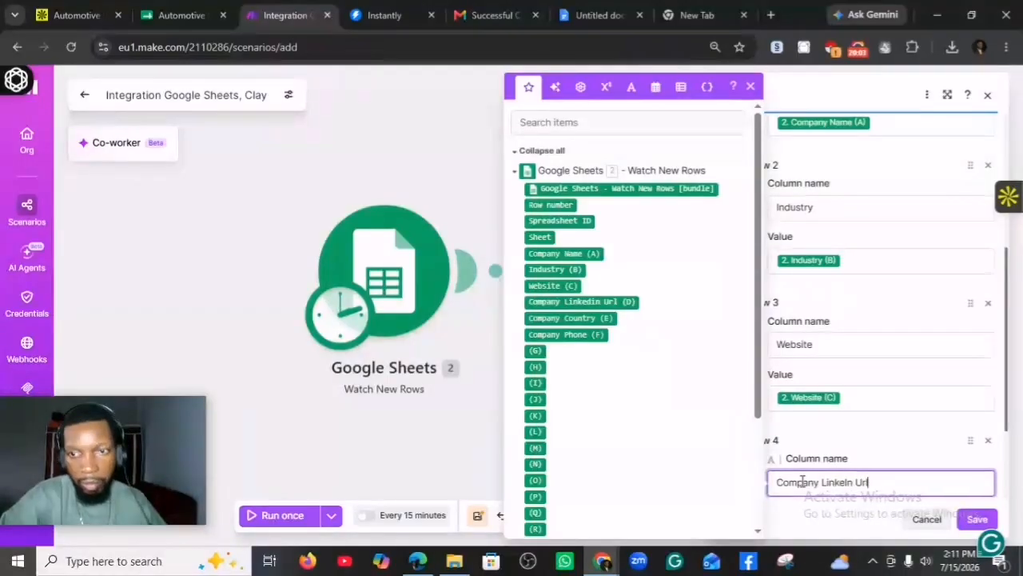
{"action": "left_click", "coordinate": [845, 482]}
{"action": "type", "text": "d"}
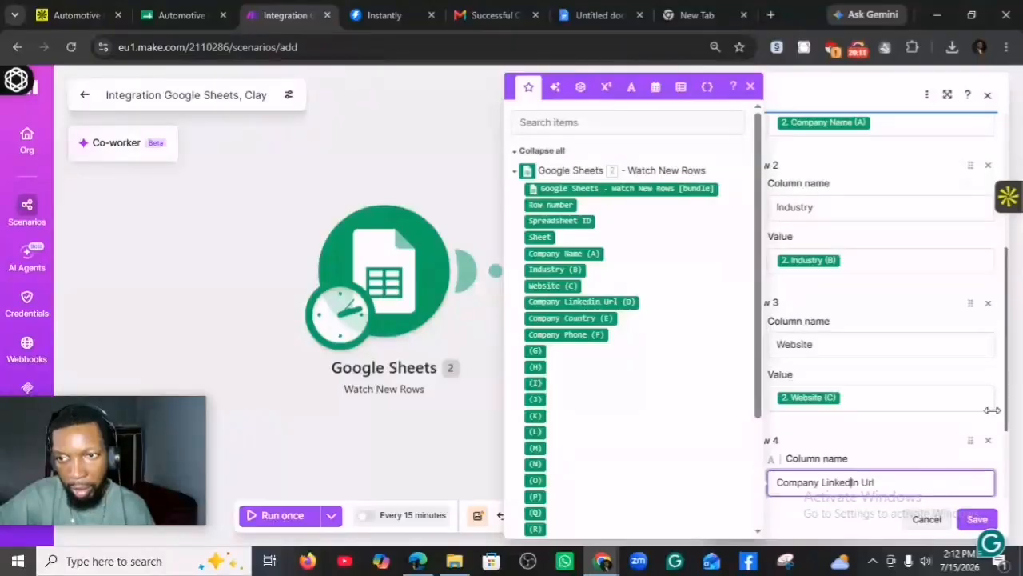
{"action": "scroll", "coordinate": [946, 447], "scroll_direction": "down", "scroll_amount": 2}
{"action": "left_click", "coordinate": [821, 400]}
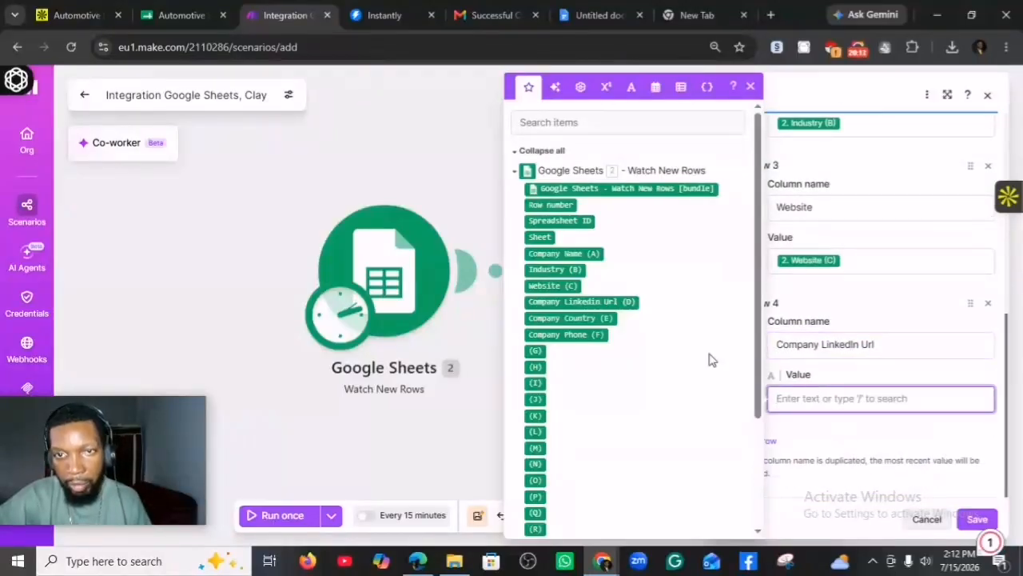
{"action": "left_click", "coordinate": [608, 302]}
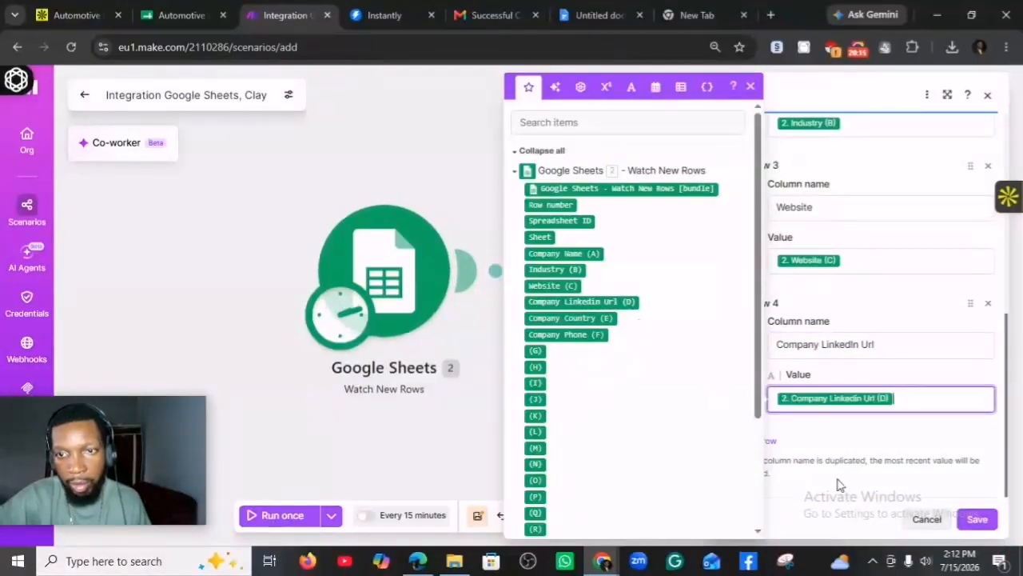
Check the next spreadsheet header, add a fifth data row named Company Country and map its value to Company Country (E)
{"action": "left_click", "coordinate": [196, 16]}
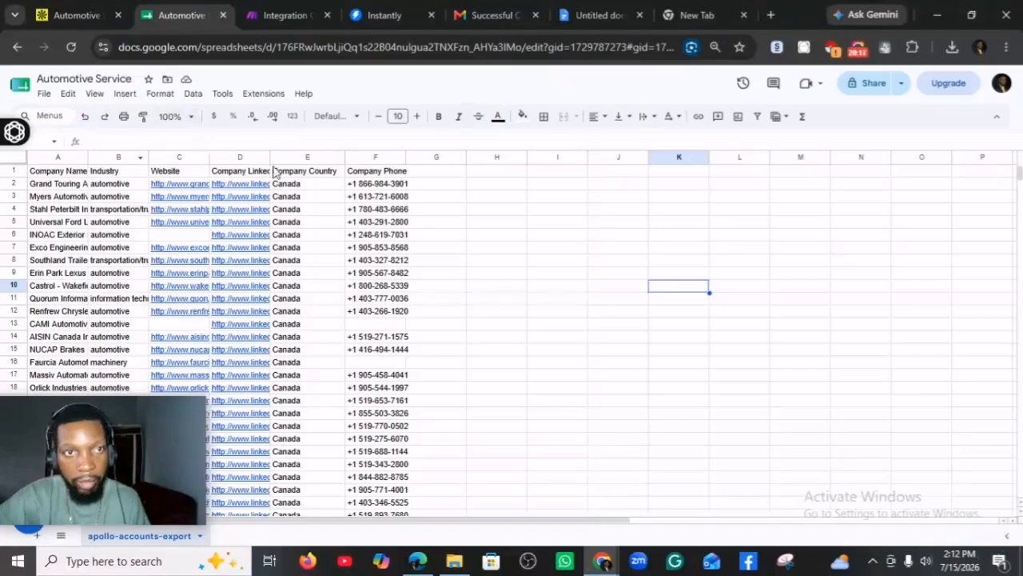
{"action": "left_click", "coordinate": [292, 15]}
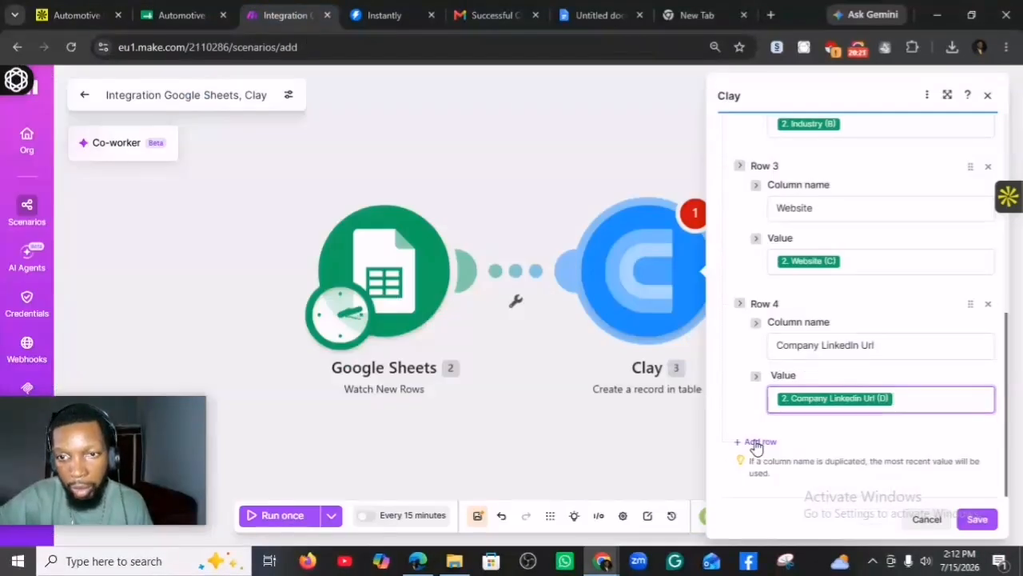
{"action": "left_click", "coordinate": [754, 442]}
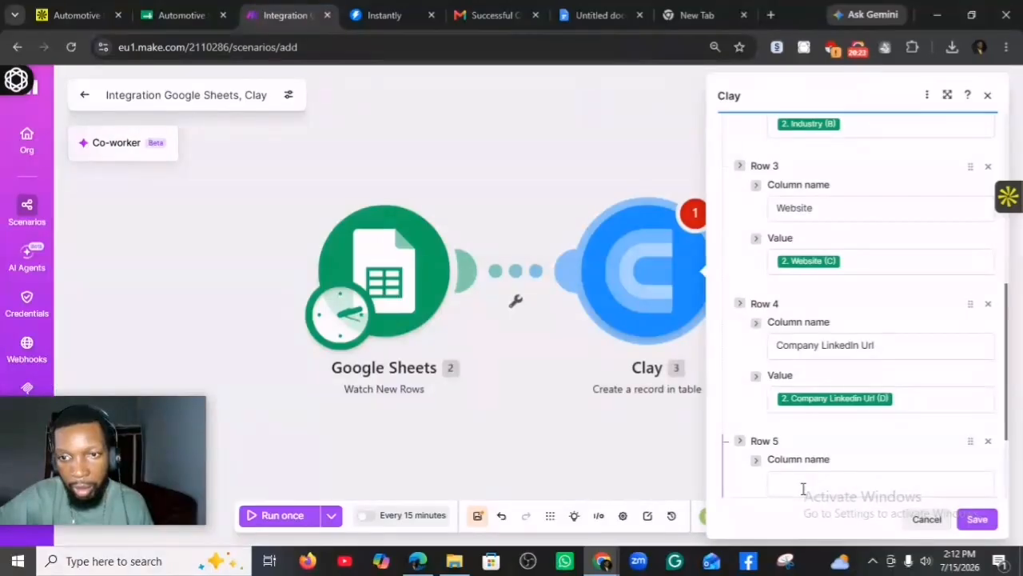
{"action": "left_click", "coordinate": [806, 482]}
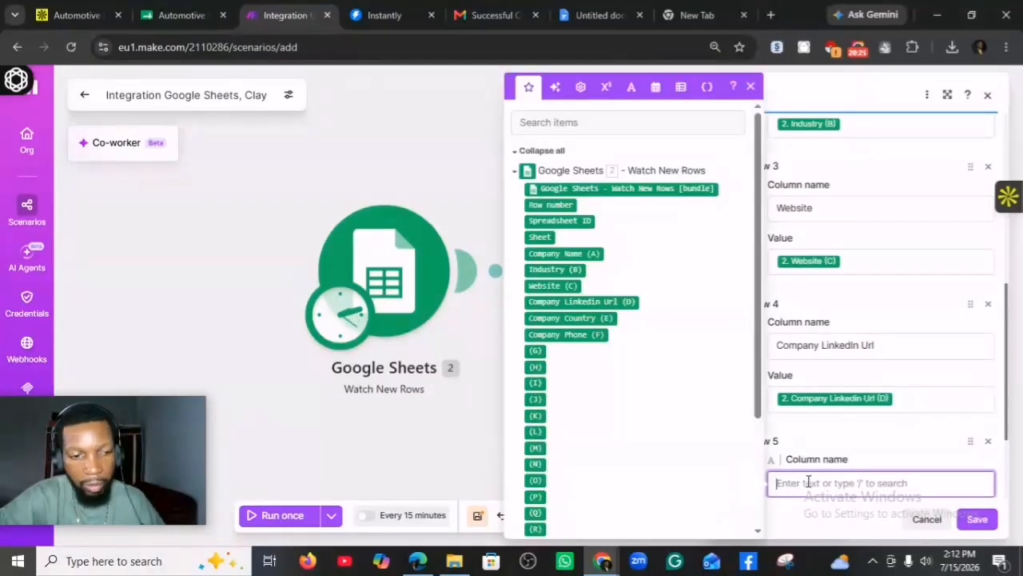
{"action": "type", "text": "Company Cou"}
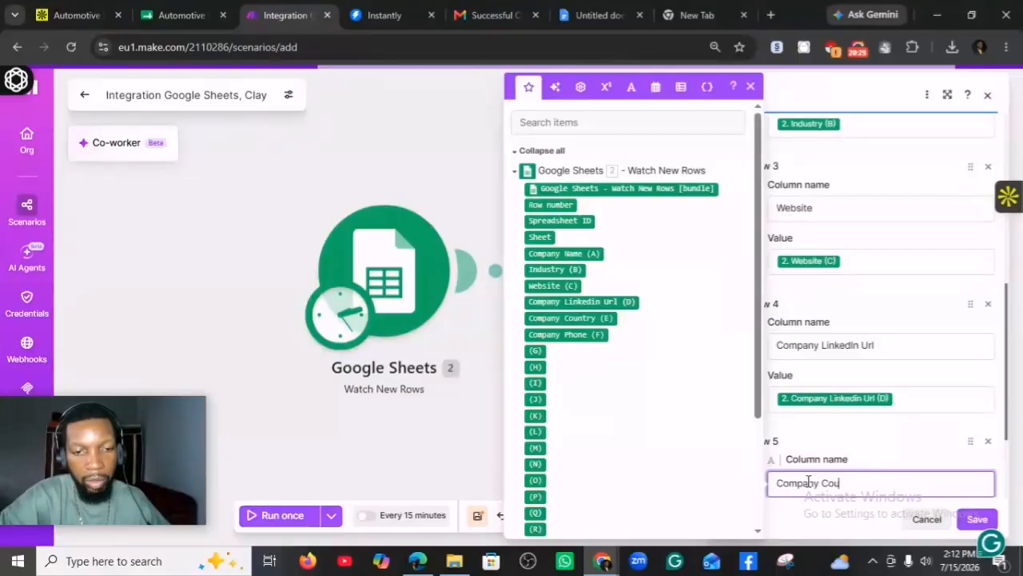
{"action": "type", "text": "ntry"}
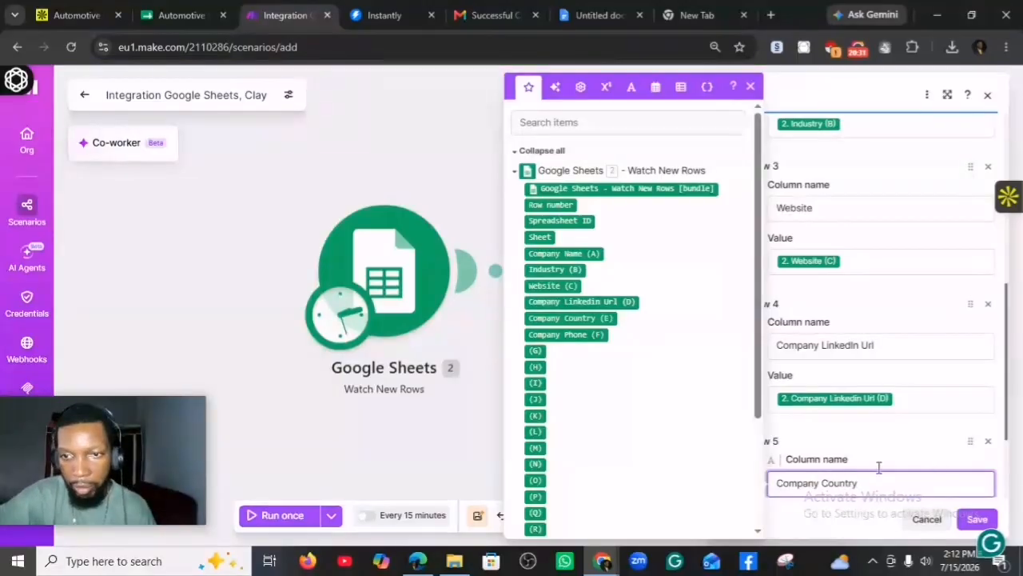
{"action": "scroll", "coordinate": [1005, 418], "scroll_direction": "down", "scroll_amount": 1}
{"action": "scroll", "coordinate": [1005, 417], "scroll_direction": "down", "scroll_amount": 3}
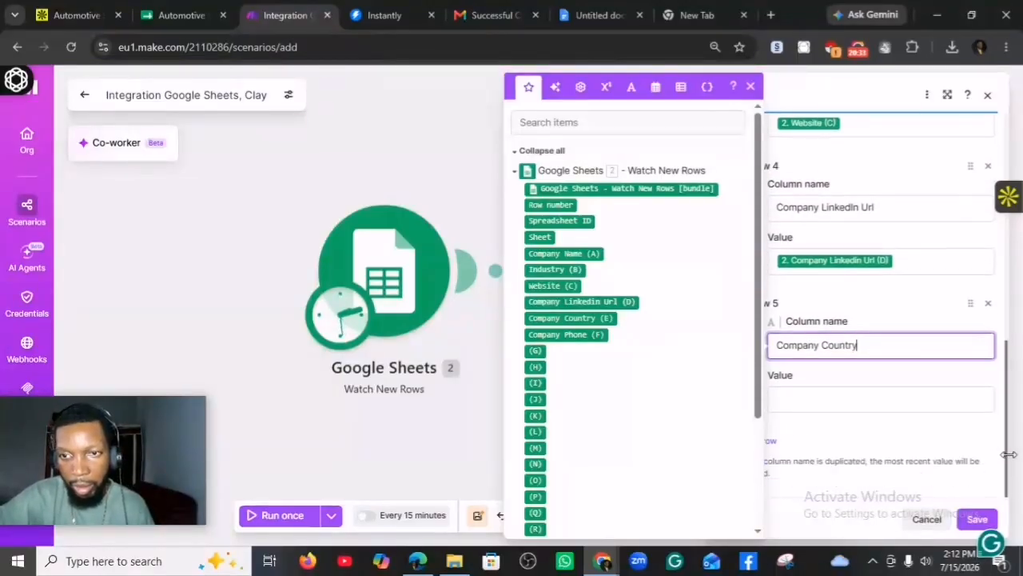
{"action": "left_click", "coordinate": [788, 398]}
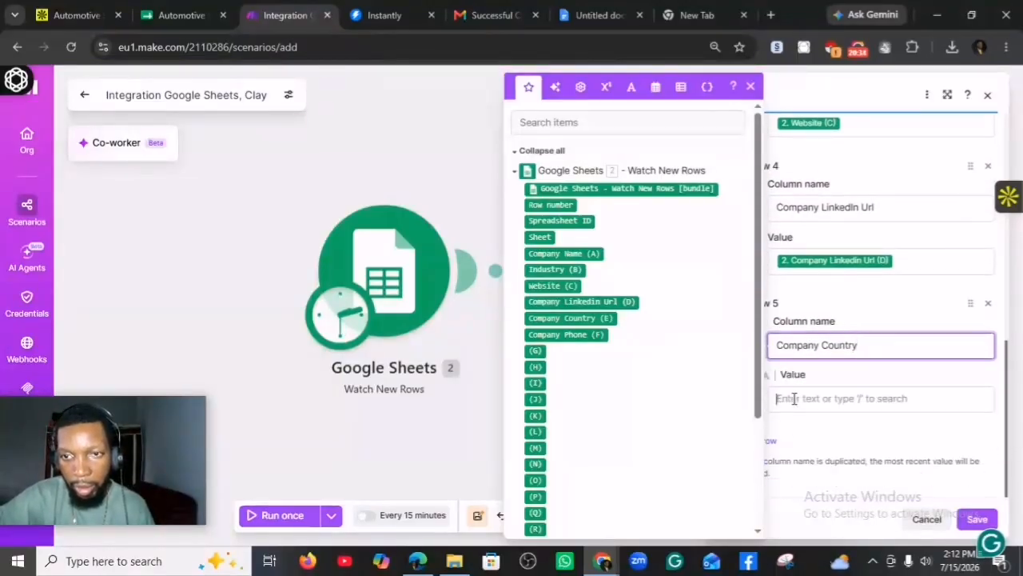
{"action": "left_click", "coordinate": [571, 318]}
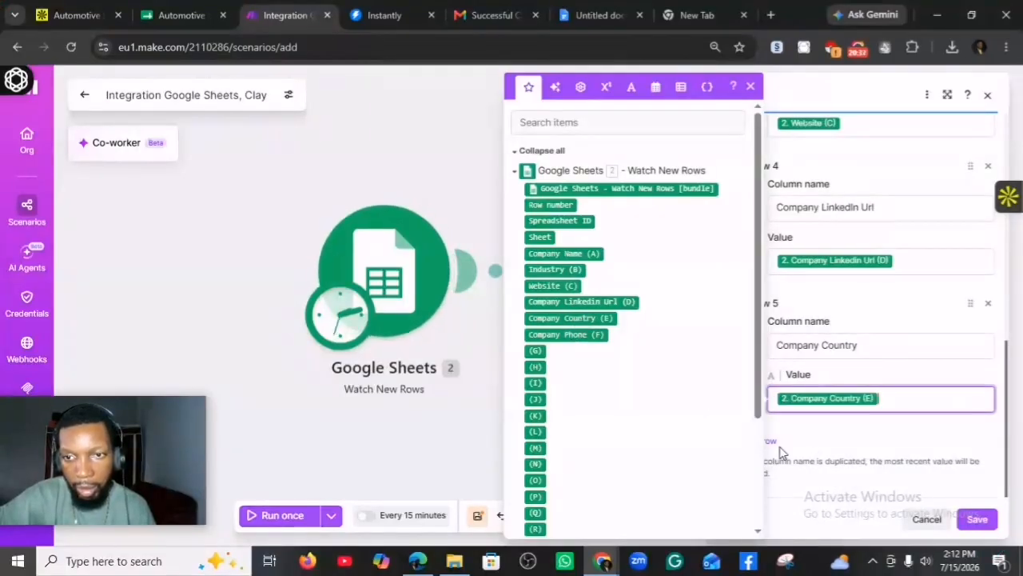
Add a sixth data row with the column name Company Phone and map its value to Company Phone (F)
{"action": "left_click", "coordinate": [773, 446]}
{"action": "left_click", "coordinate": [772, 445]}
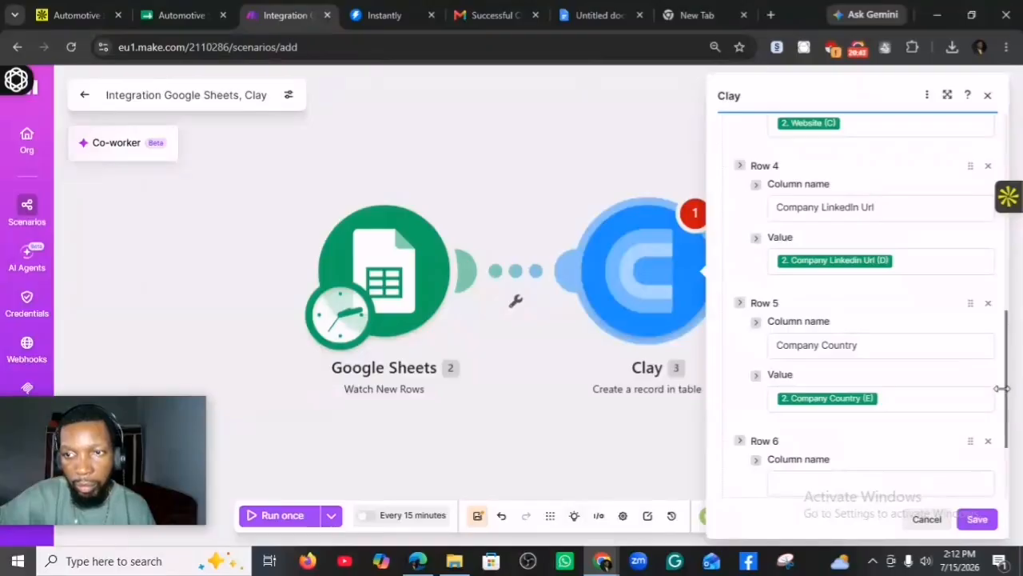
{"action": "left_click", "coordinate": [801, 484]}
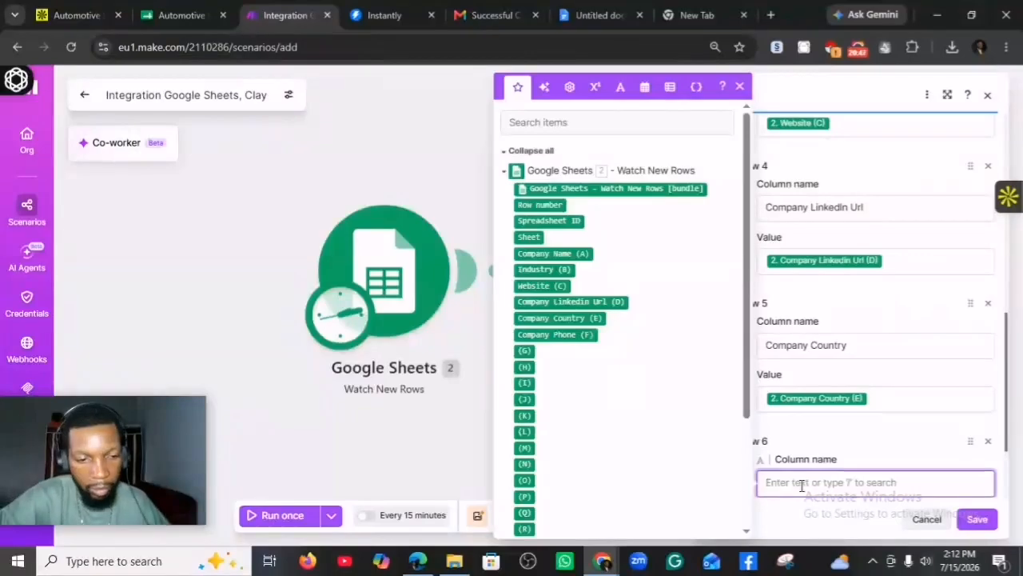
{"action": "type", "text": "Company "}
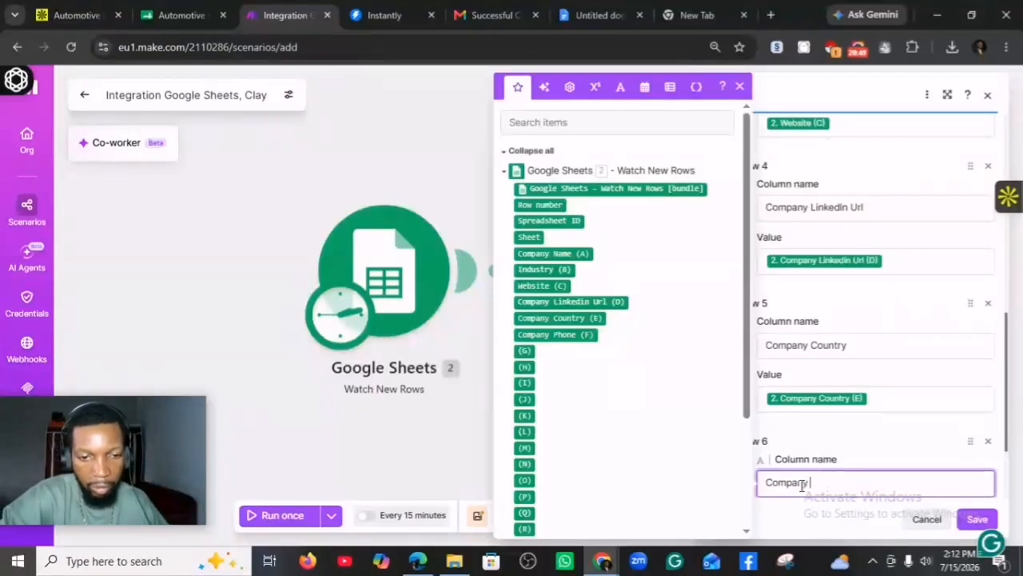
{"action": "type", "text": "Phone"}
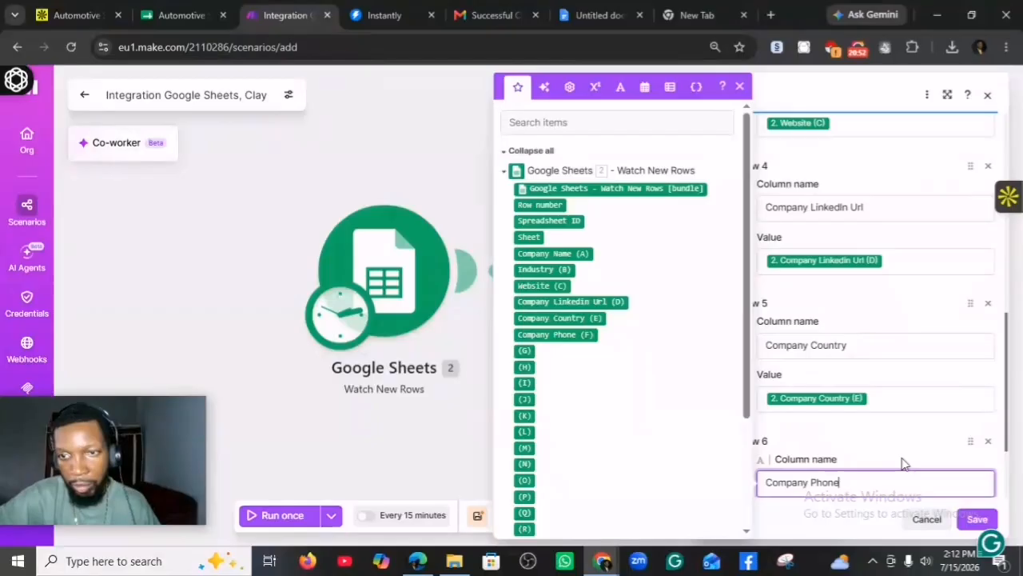
{"action": "scroll", "coordinate": [896, 460], "scroll_direction": "down", "scroll_amount": 2}
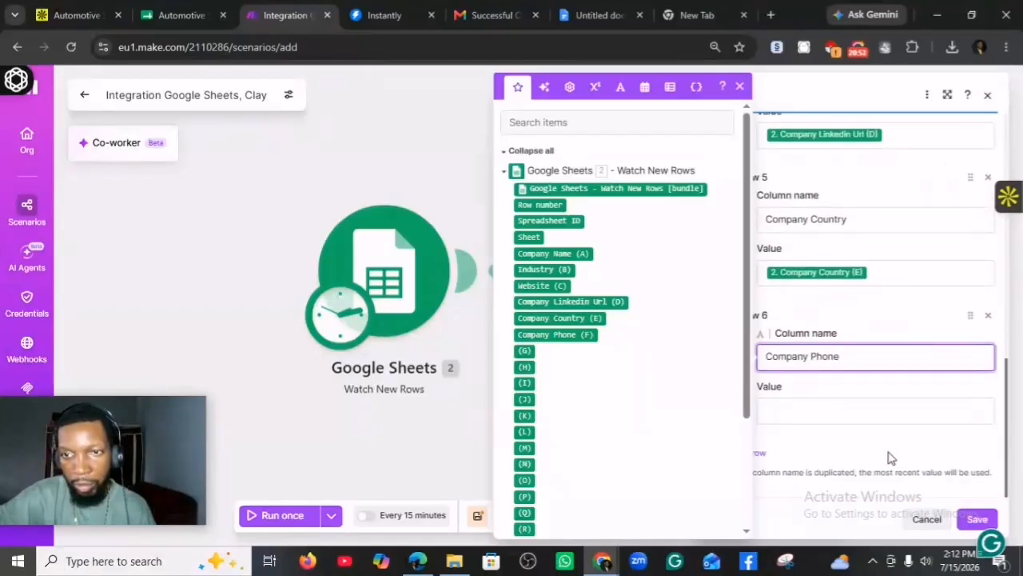
{"action": "left_click", "coordinate": [787, 412]}
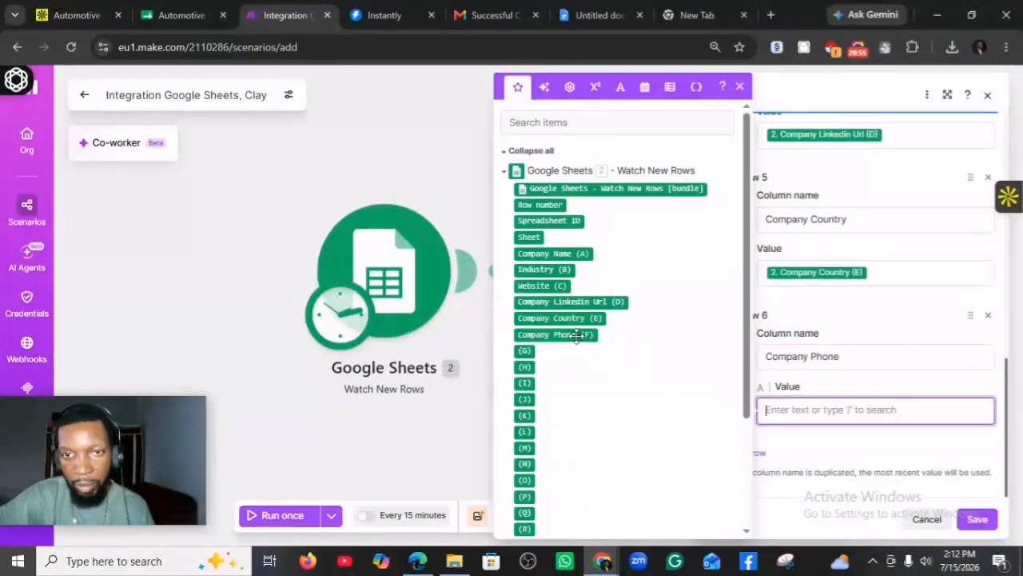
{"action": "left_click_drag", "start_coordinate": [556, 334], "coordinate": [783, 434]}
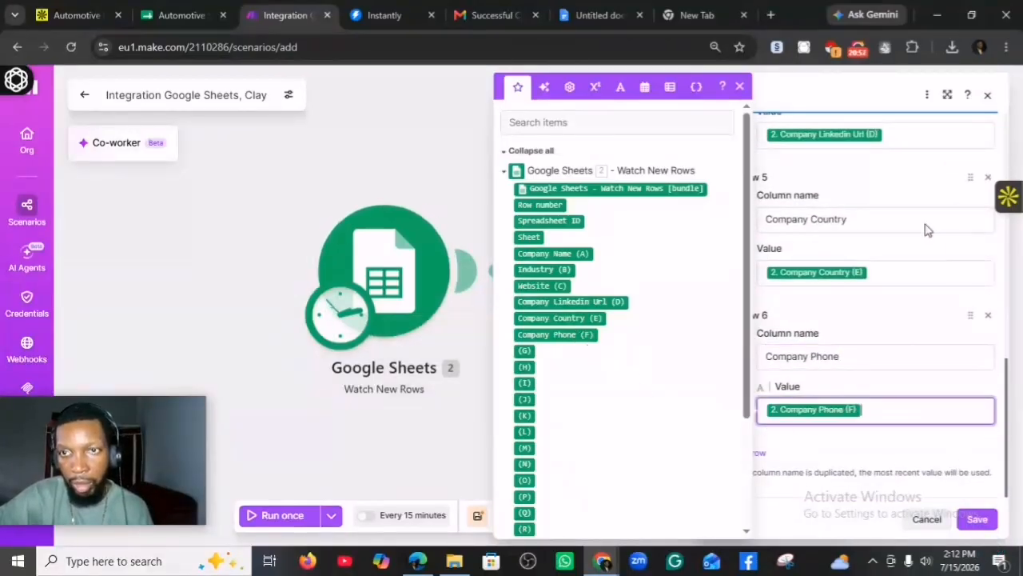
Save the Clay module's field mapping, check the Automotive Service table in Clay, and return to the Make scenario
{"action": "left_click", "coordinate": [978, 521]}
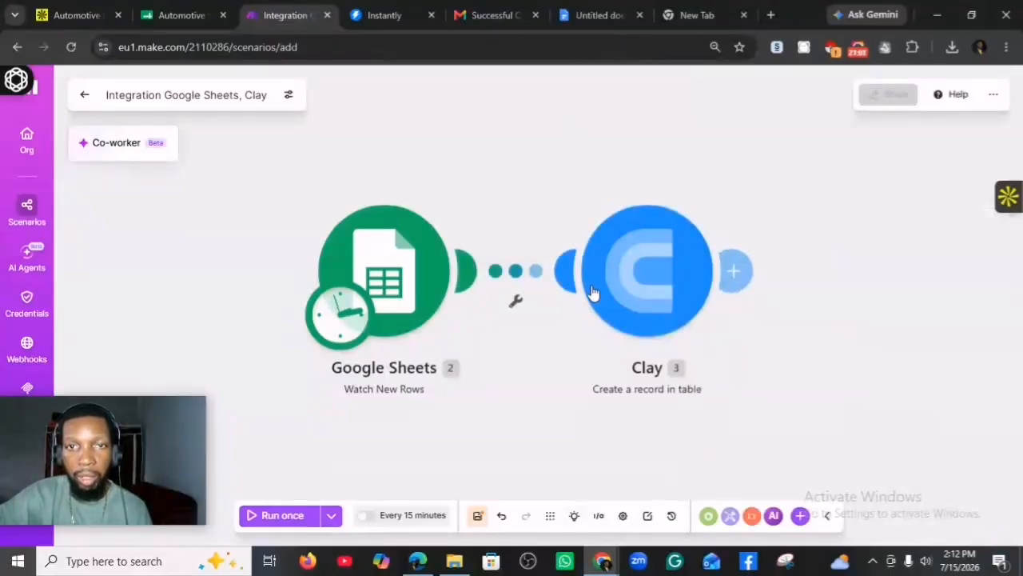
{"action": "left_click", "coordinate": [417, 560]}
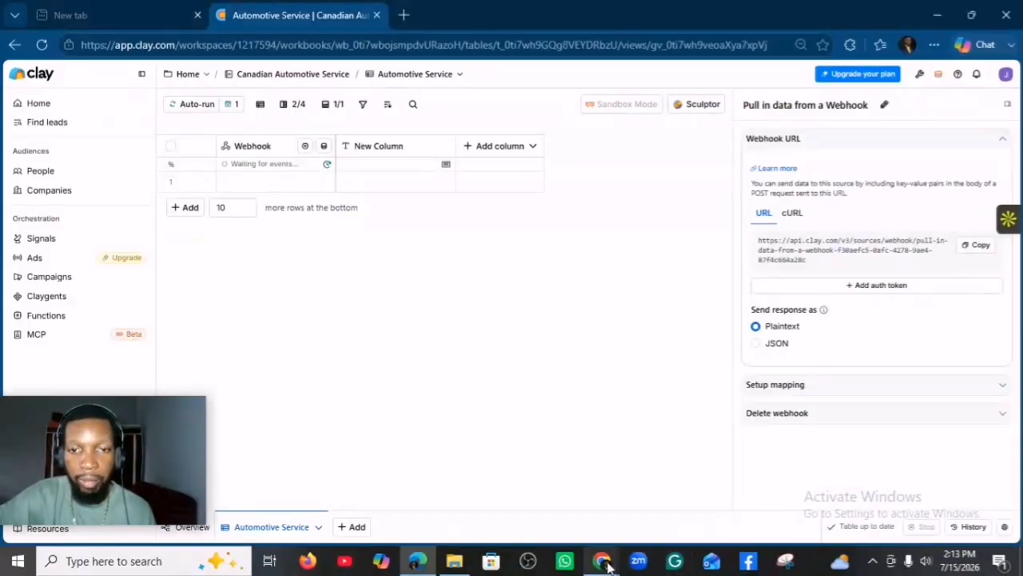
{"action": "left_click", "coordinate": [602, 560]}
{"action": "left_click", "coordinate": [467, 485]}
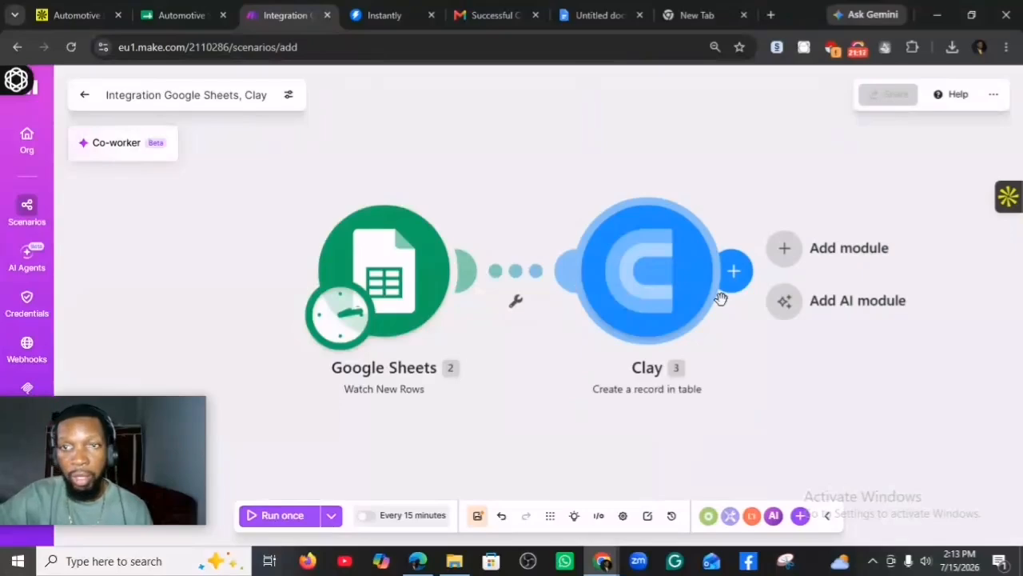
Add a Google Sheets Update a Row module after the Clay module
{"action": "left_click", "coordinate": [785, 258]}
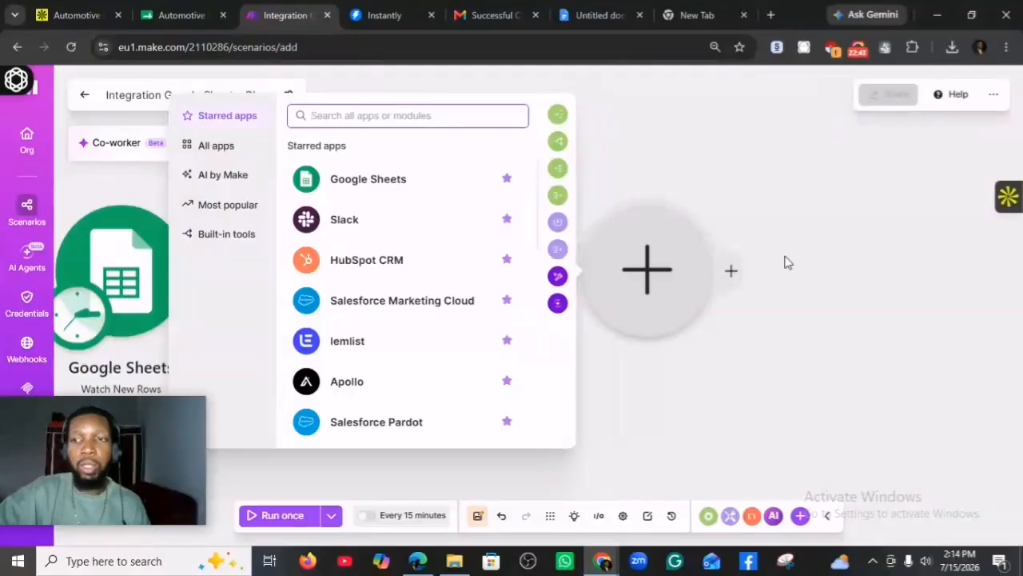
{"action": "left_click", "coordinate": [370, 182]}
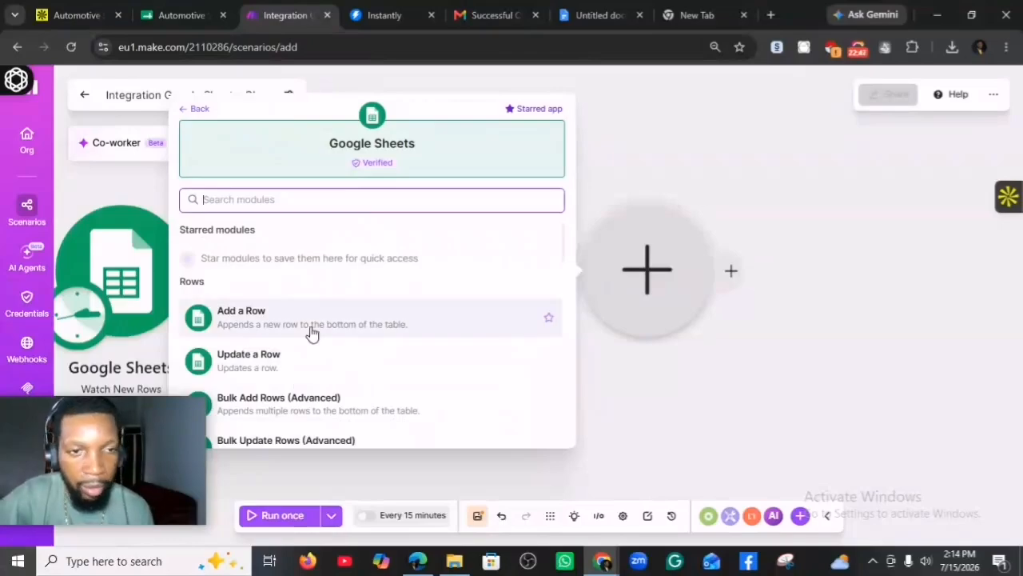
{"action": "left_click", "coordinate": [285, 366]}
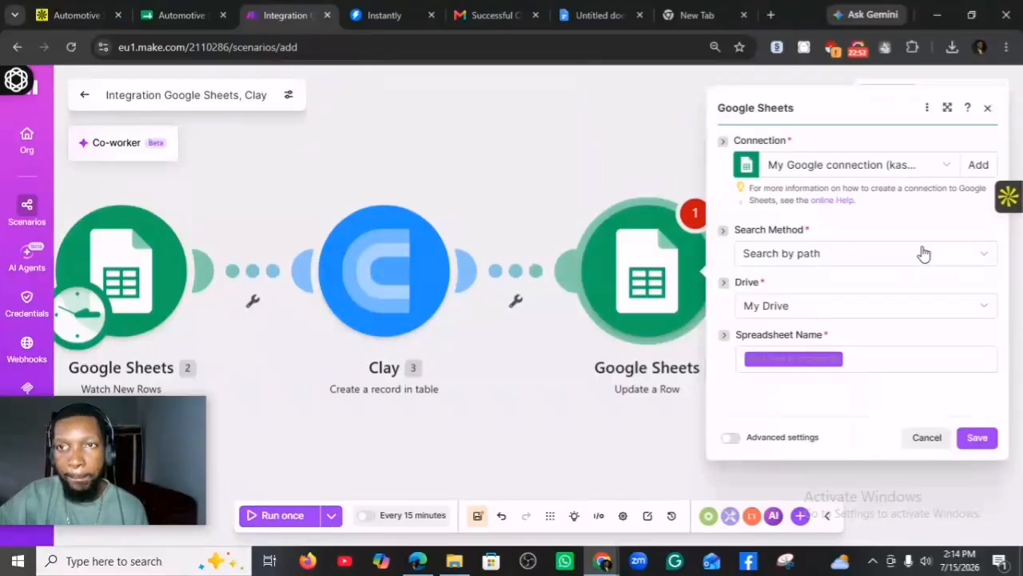
Point the Update a Row module to the apollo-accounts-export sheet of the Automotive Service spreadsheet in My Drive
{"action": "left_click", "coordinate": [879, 307]}
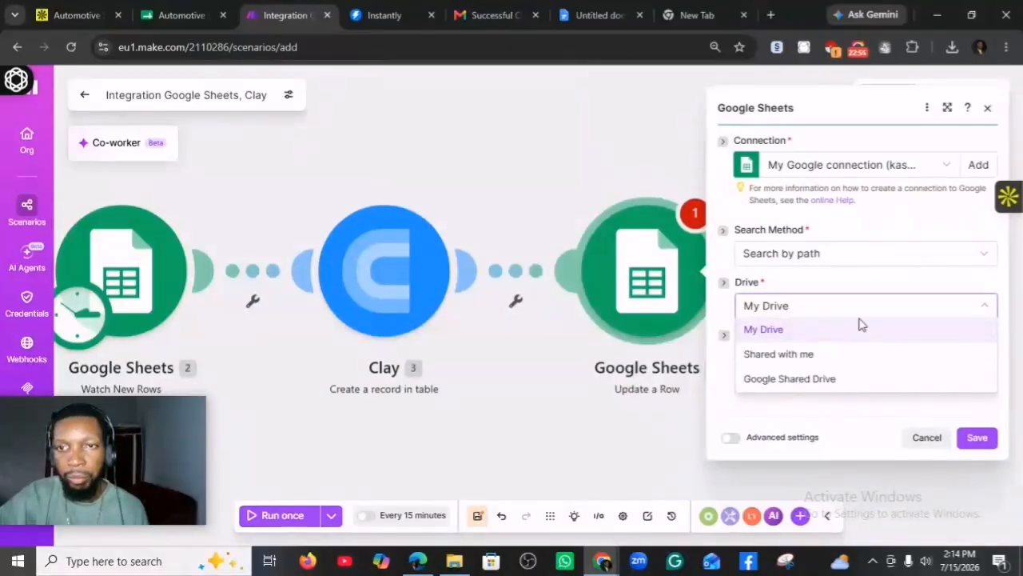
{"action": "left_click", "coordinate": [799, 327]}
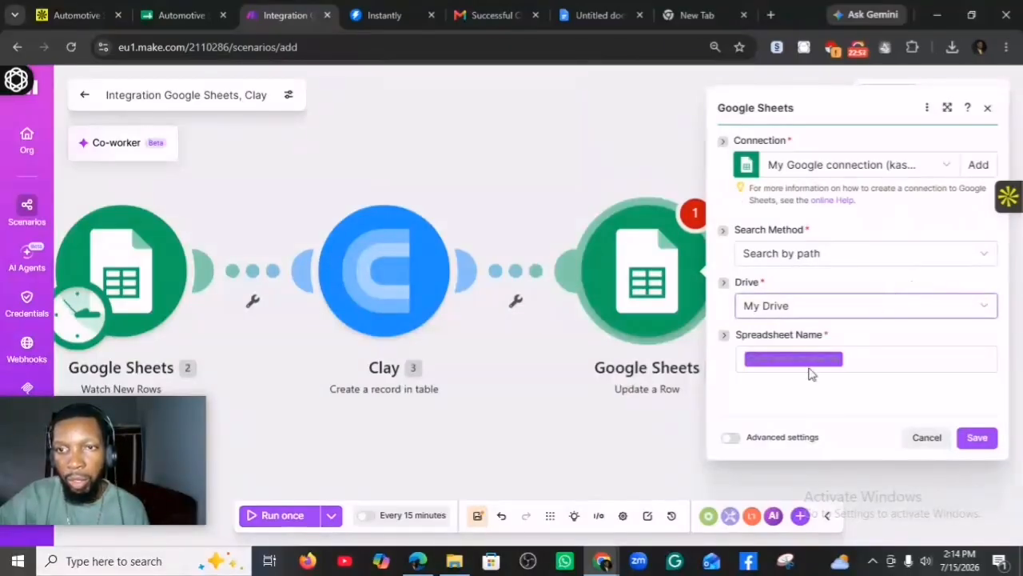
{"action": "left_click", "coordinate": [815, 364]}
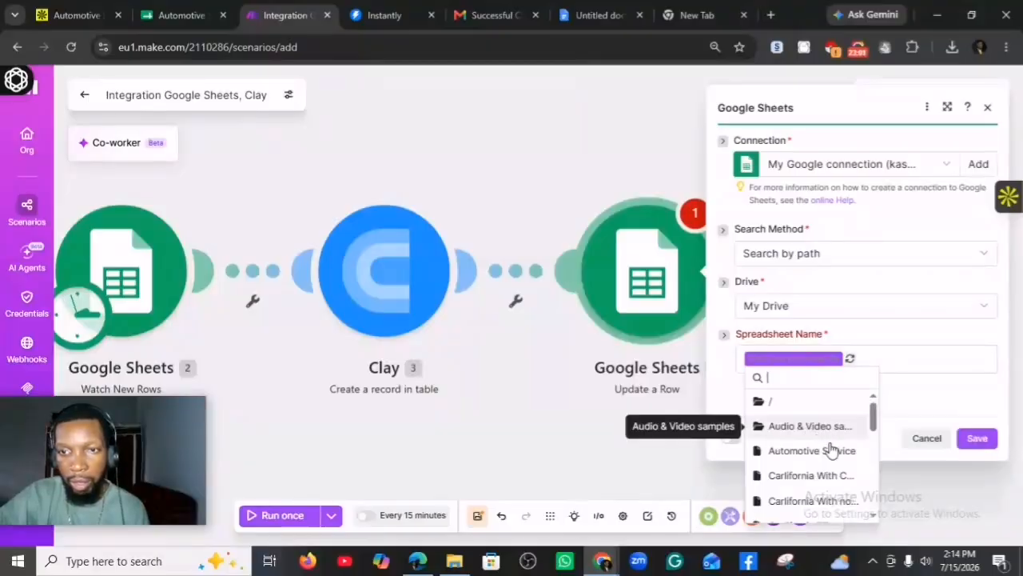
{"action": "left_click", "coordinate": [825, 454]}
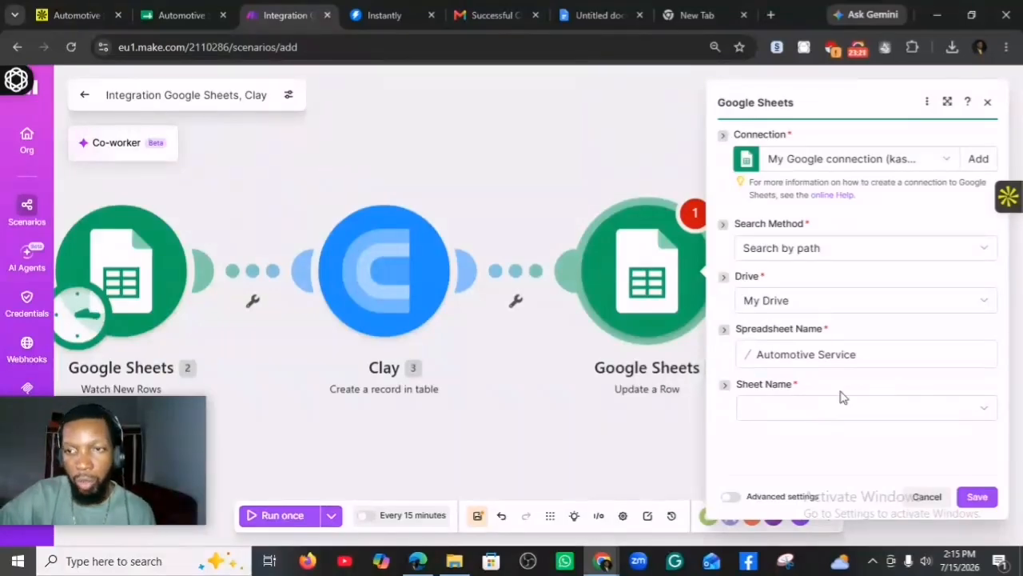
{"action": "left_click", "coordinate": [812, 414]}
{"action": "left_click", "coordinate": [809, 414]}
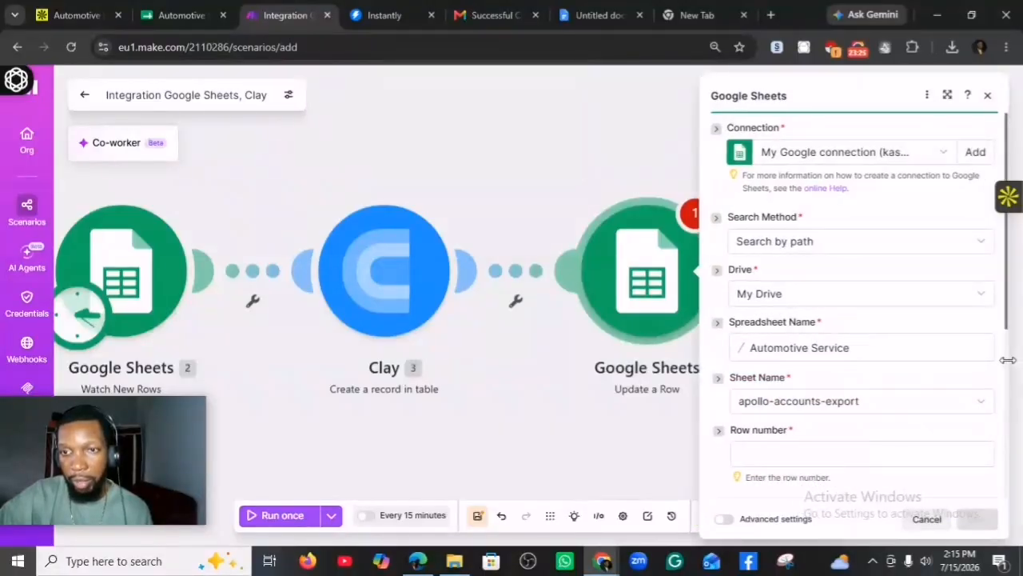
Map the Update a Row module's row number to Row number from the Watch New Rows module
{"action": "left_click", "coordinate": [798, 453]}
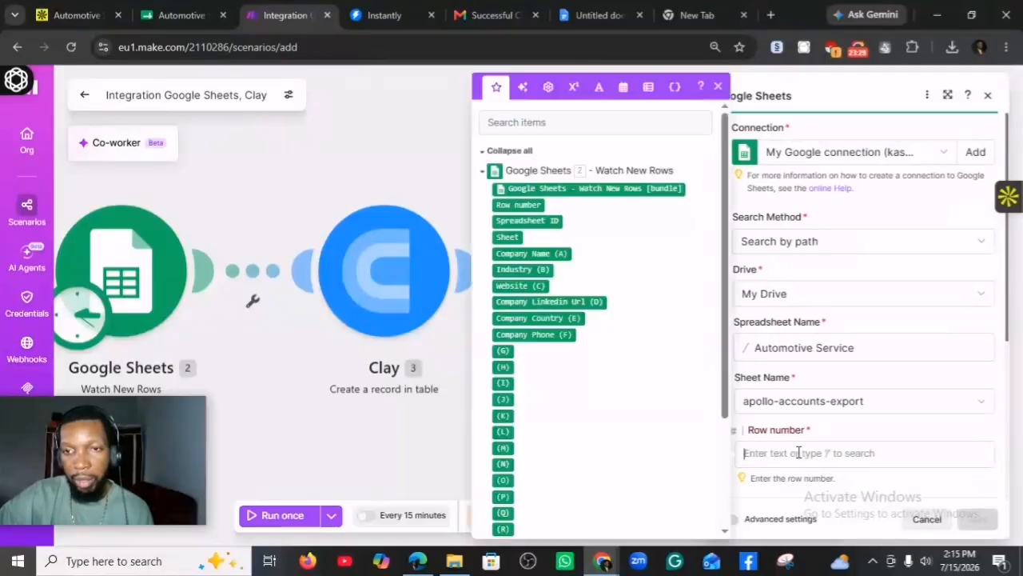
{"action": "left_click", "coordinate": [518, 206]}
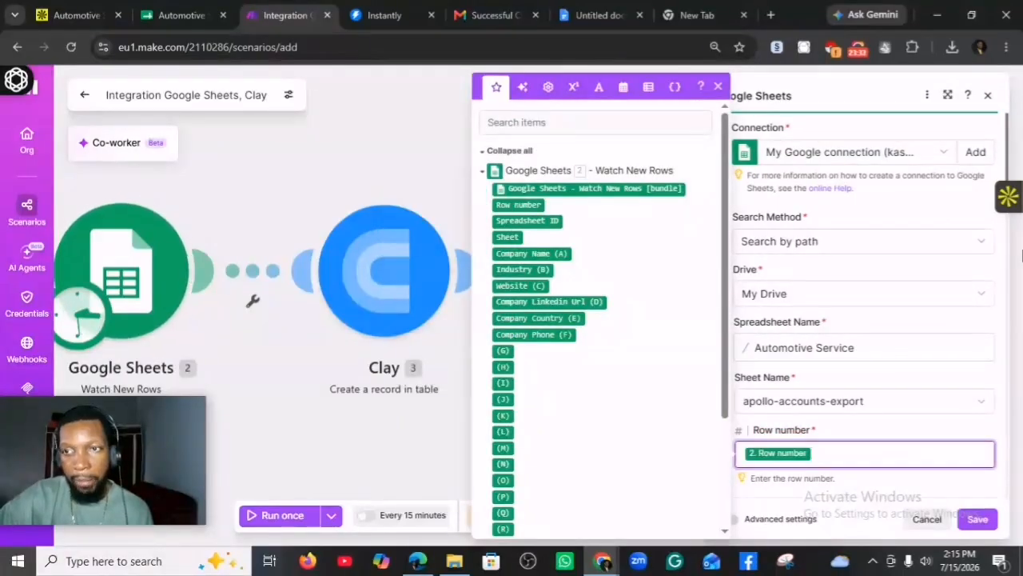
{"action": "left_click", "coordinate": [1010, 164]}
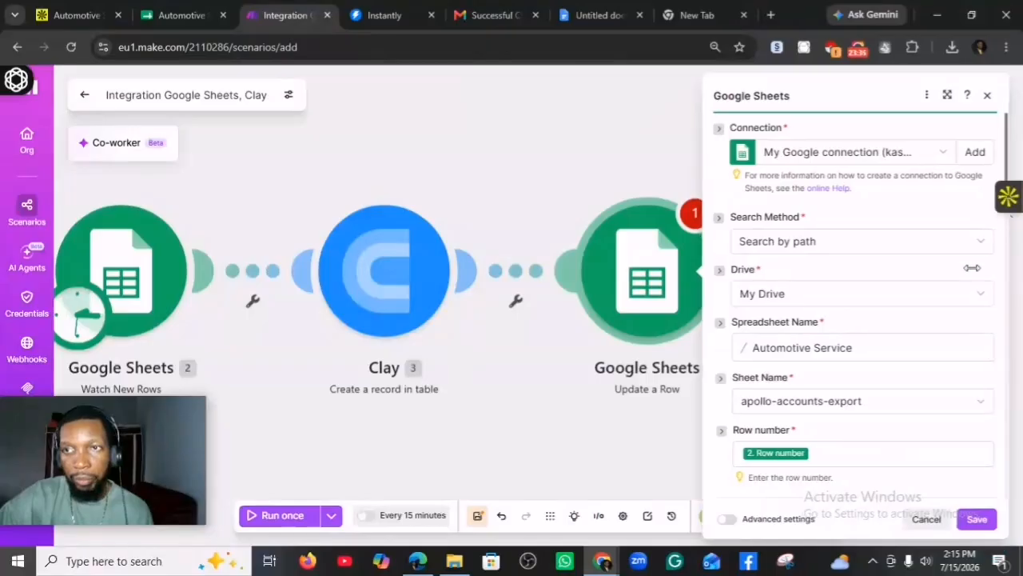
Map the Company Name (A), Industry (B) and Website (C) column values to the matching Watch New Rows items
{"action": "scroll", "coordinate": [893, 357], "scroll_direction": "down", "scroll_amount": 5}
{"action": "scroll", "coordinate": [853, 402], "scroll_direction": "up", "scroll_amount": 5}
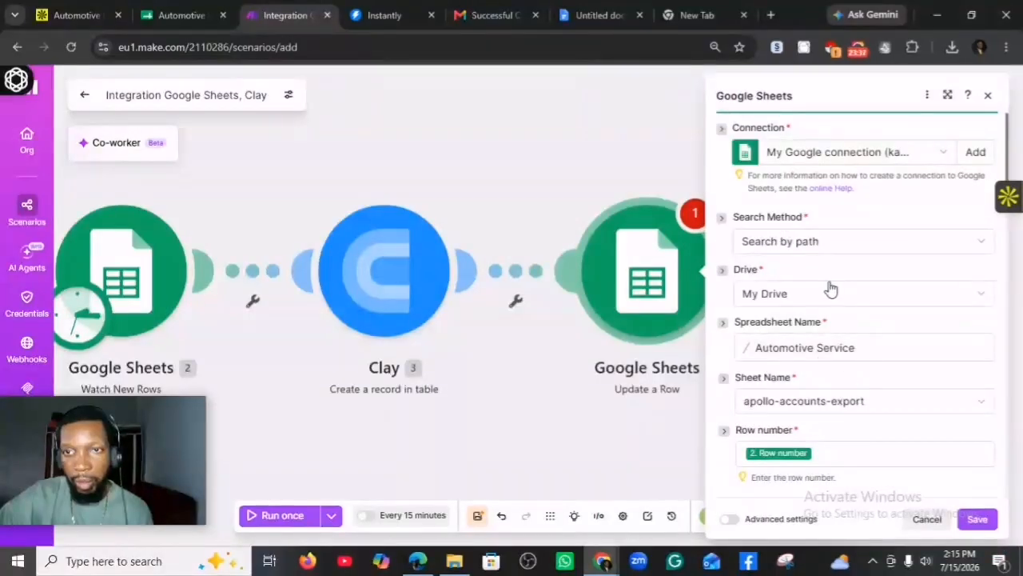
{"action": "scroll", "coordinate": [859, 377], "scroll_direction": "down", "scroll_amount": 10}
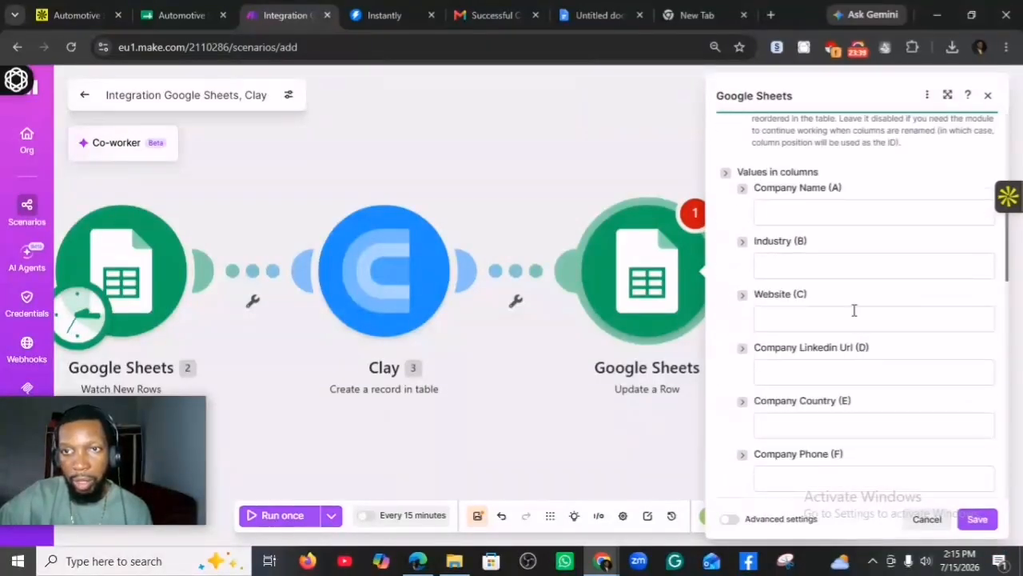
{"action": "left_click", "coordinate": [800, 209]}
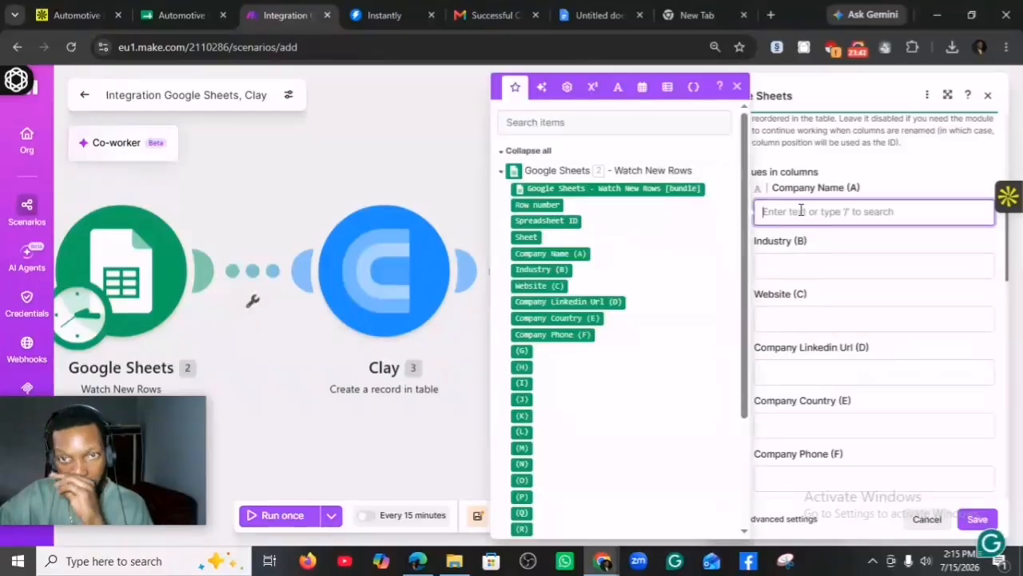
{"action": "left_click", "coordinate": [549, 253]}
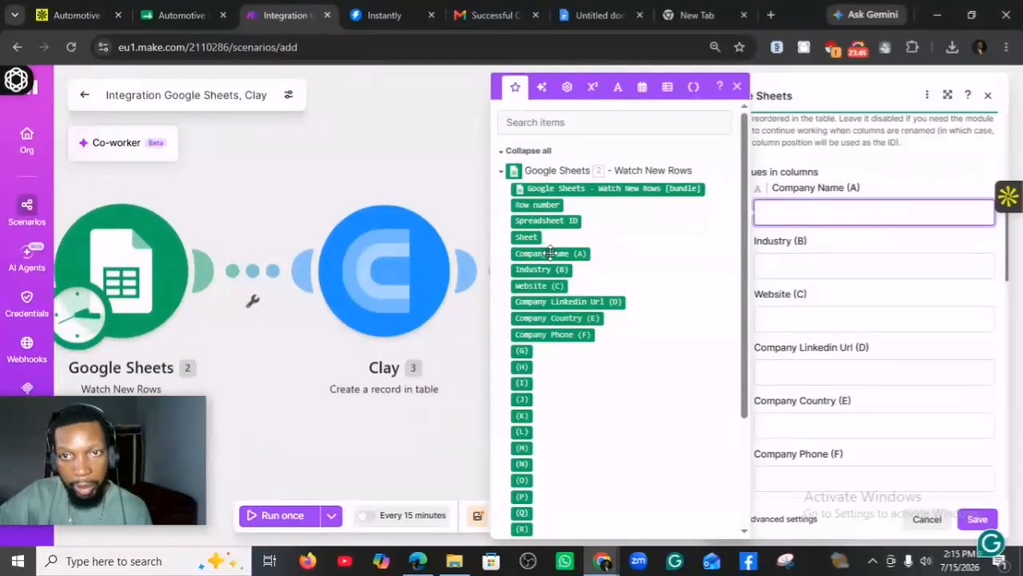
{"action": "left_click", "coordinate": [818, 267]}
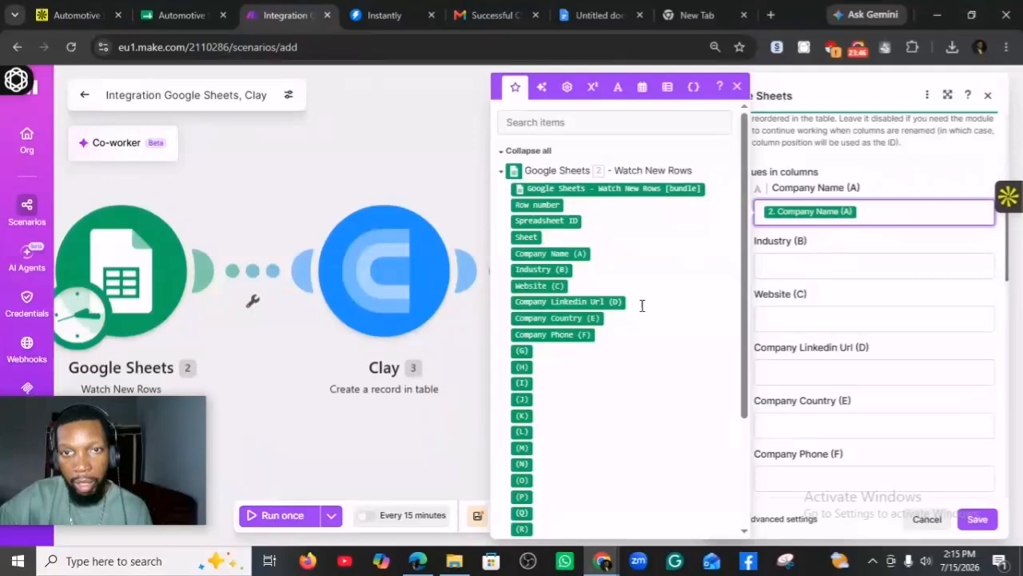
{"action": "left_click", "coordinate": [553, 269]}
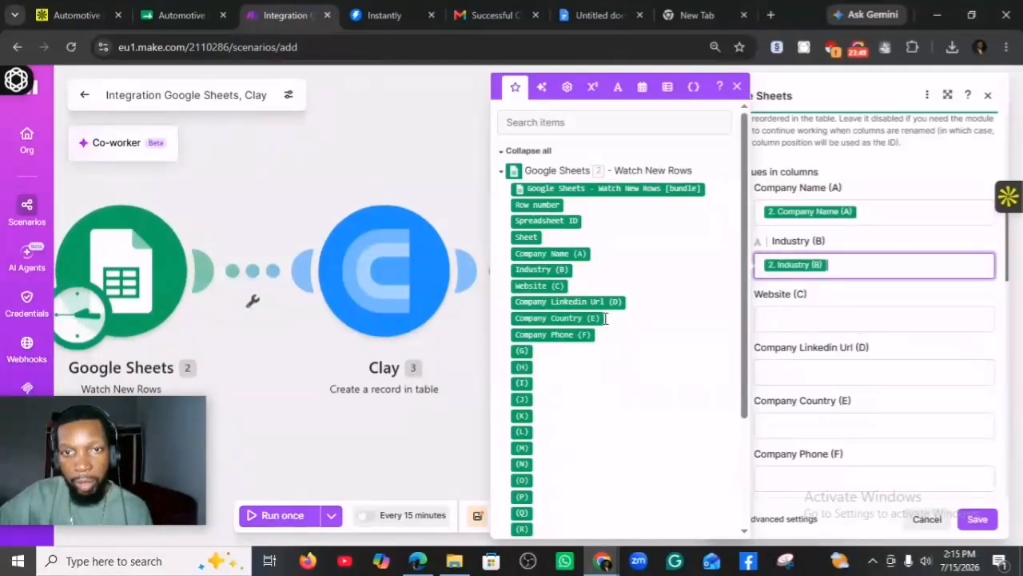
{"action": "left_click", "coordinate": [818, 319]}
{"action": "left_click", "coordinate": [539, 285]}
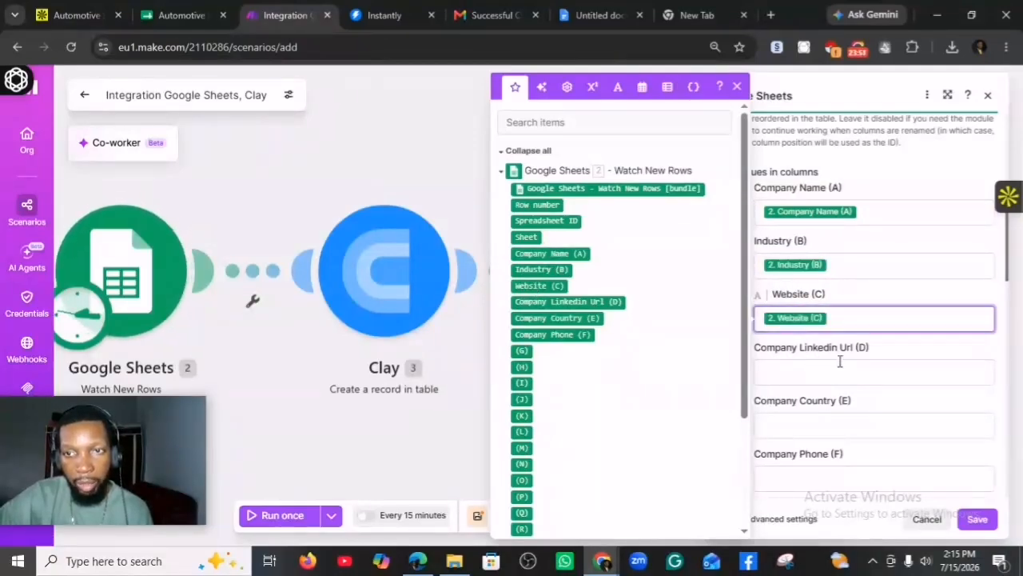
Map the Company Linkedin Url (D), Company Country (E) and Company Phone (F) column values to the matching Watch New Rows items
{"action": "left_click", "coordinate": [839, 368]}
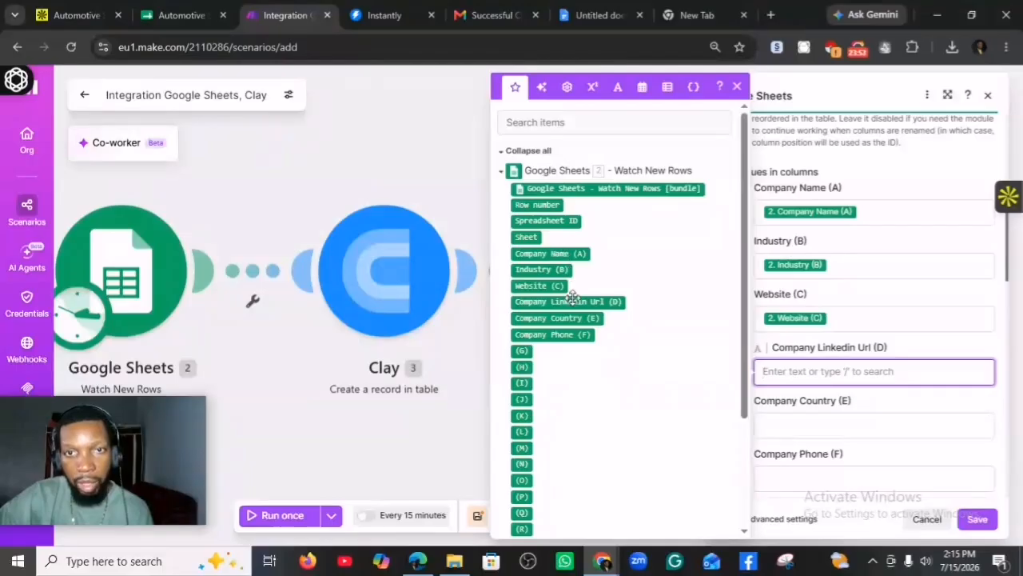
{"action": "left_click", "coordinate": [569, 301]}
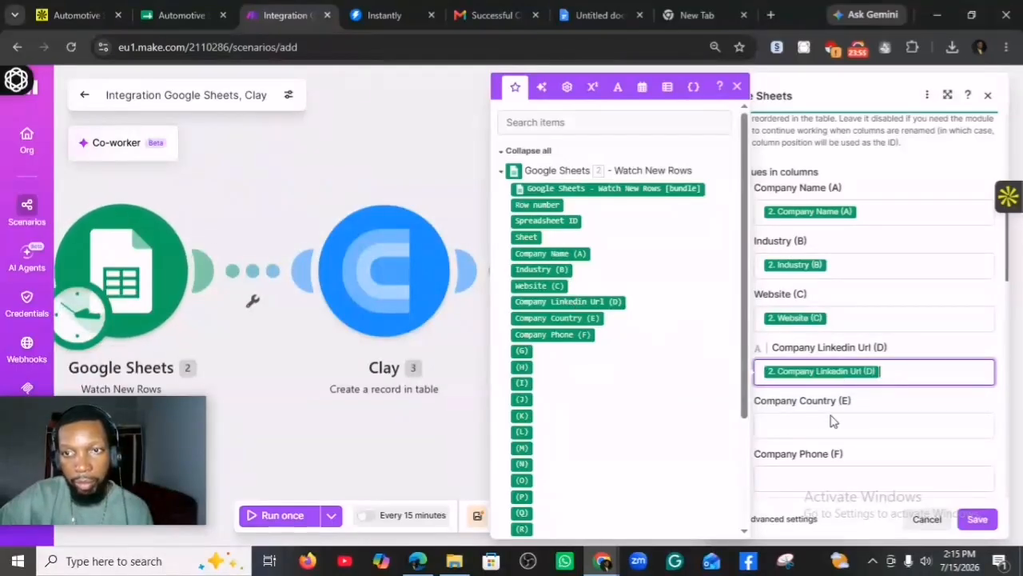
{"action": "left_click", "coordinate": [825, 422]}
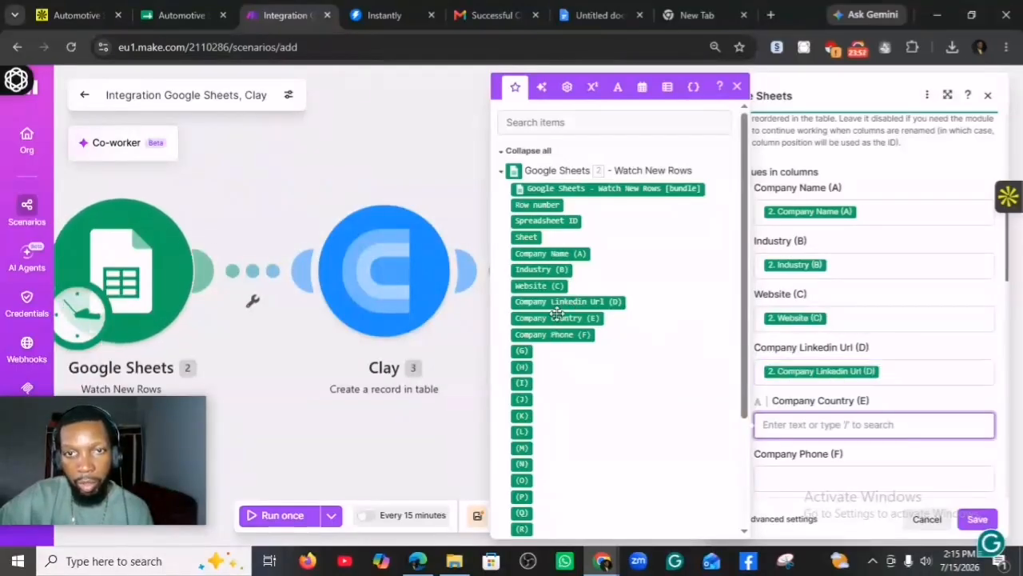
{"action": "left_click", "coordinate": [556, 317]}
{"action": "left_click", "coordinate": [790, 475]}
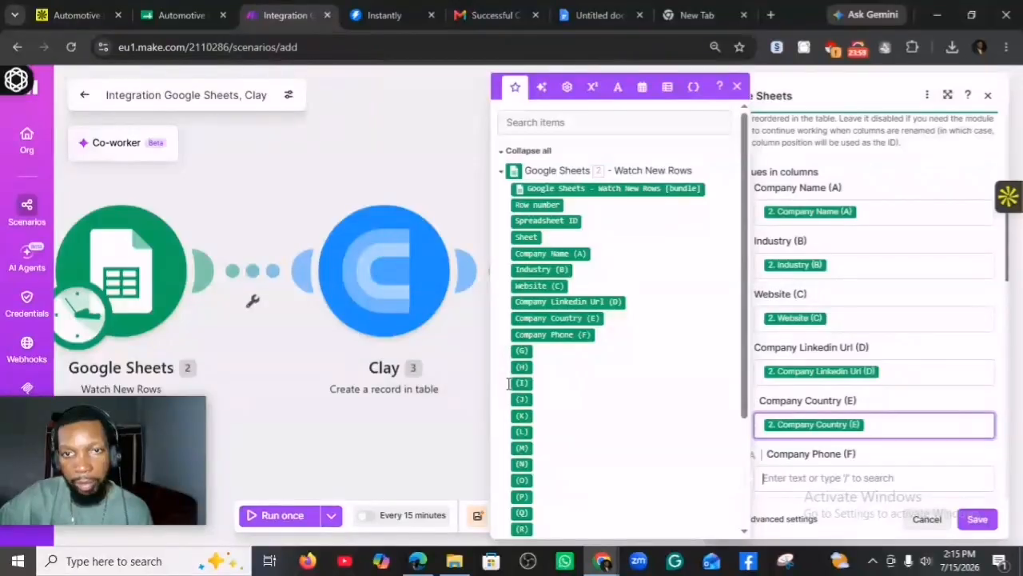
{"action": "left_click", "coordinate": [541, 334]}
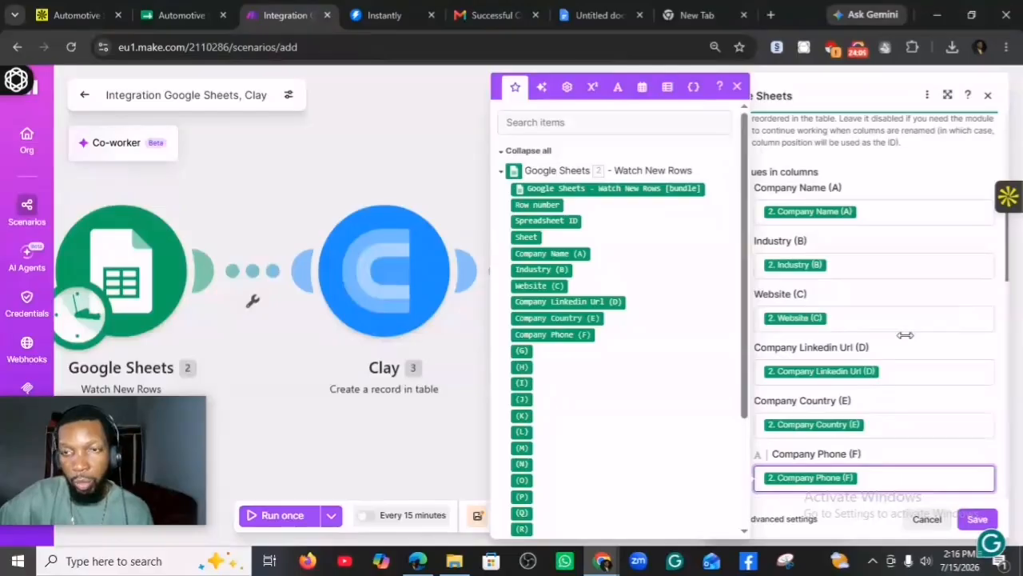
Switch to the Automotive Service spreadsheet and enter the header Status in cell G1
{"action": "scroll", "coordinate": [909, 332], "scroll_direction": "down", "scroll_amount": 5}
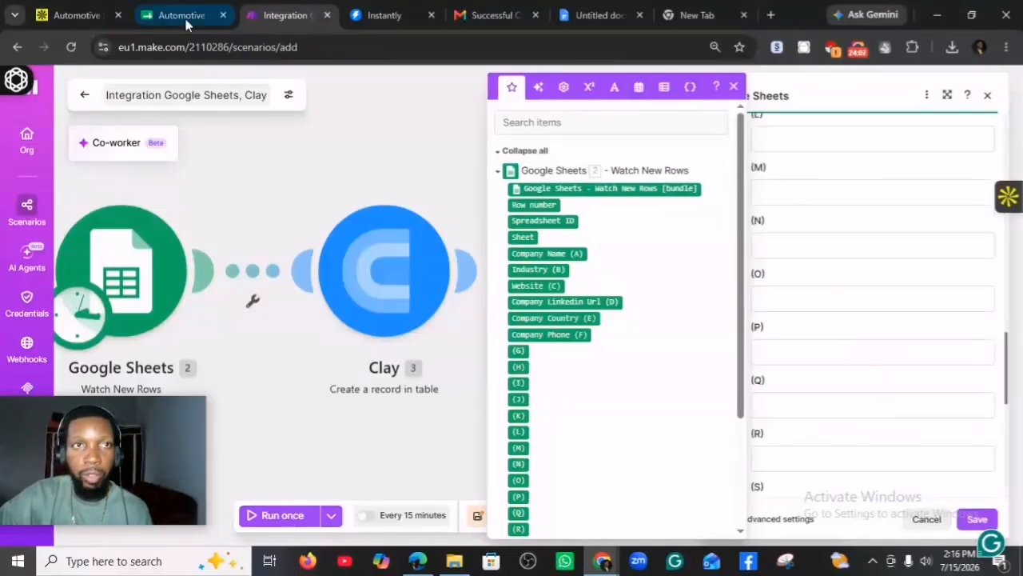
{"action": "left_click", "coordinate": [185, 16]}
{"action": "left_click", "coordinate": [429, 173]}
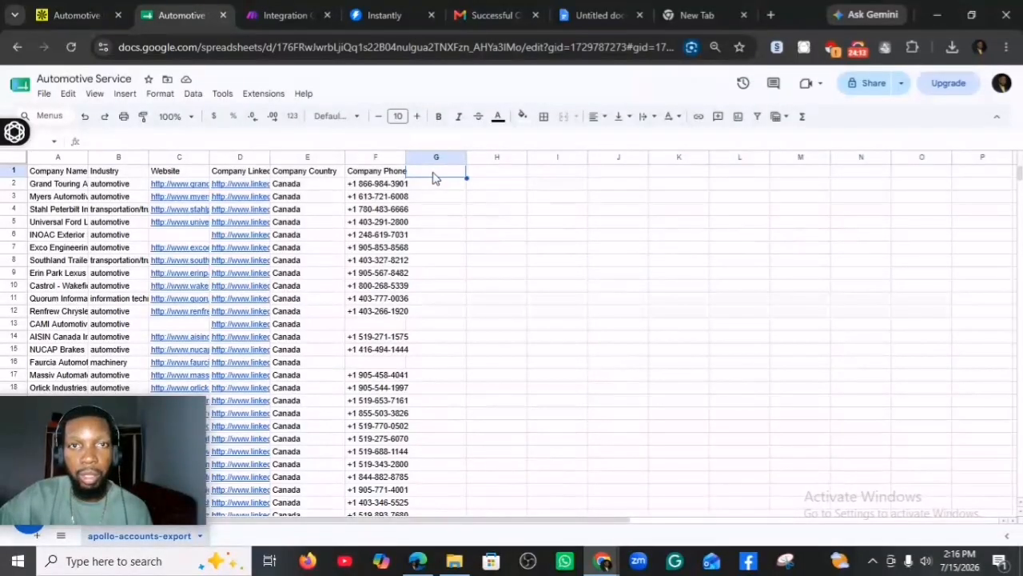
{"action": "double_click", "coordinate": [432, 173]}
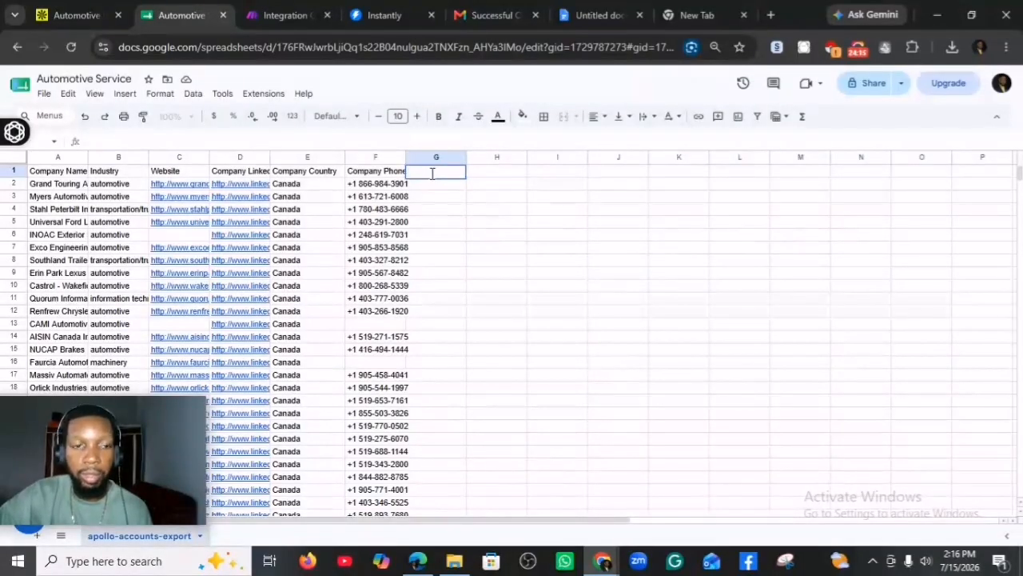
{"action": "type", "text": "Status"}
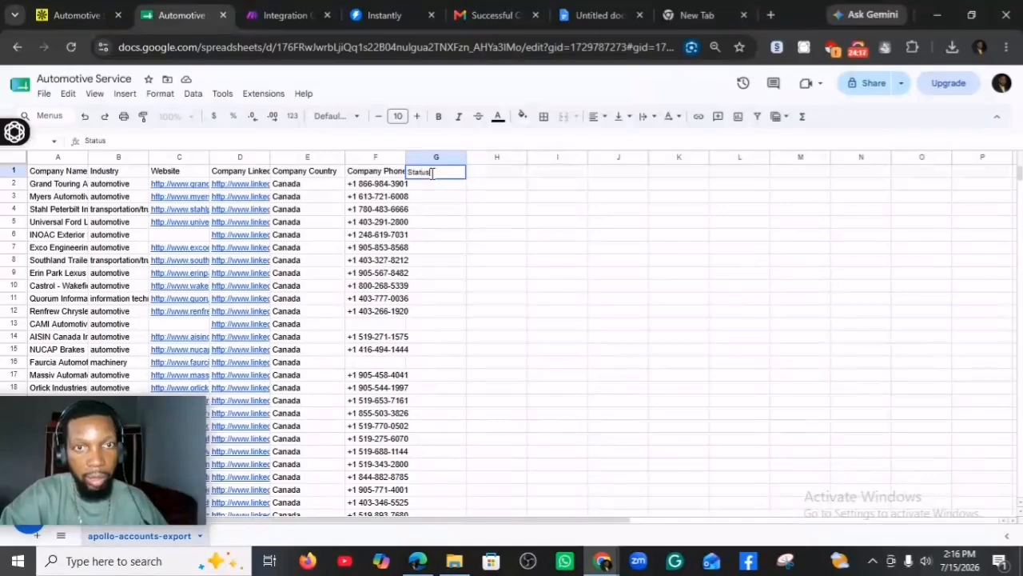
{"action": "key", "text": "Return"}
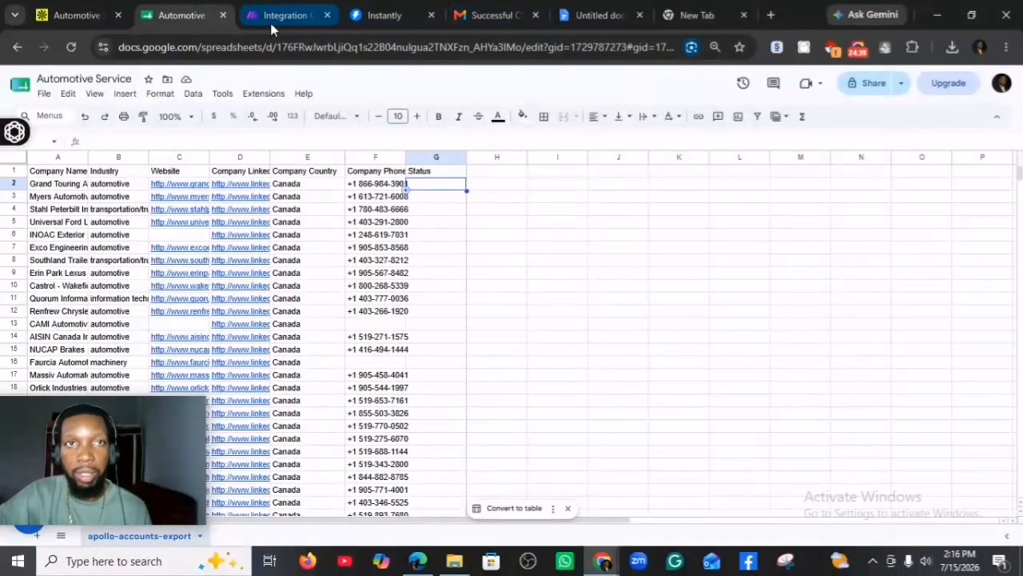
Return to the Make scenario and enter Status as the value for column (G) in the Update a Row module
{"action": "mouse_move", "coordinate": [271, 22]}
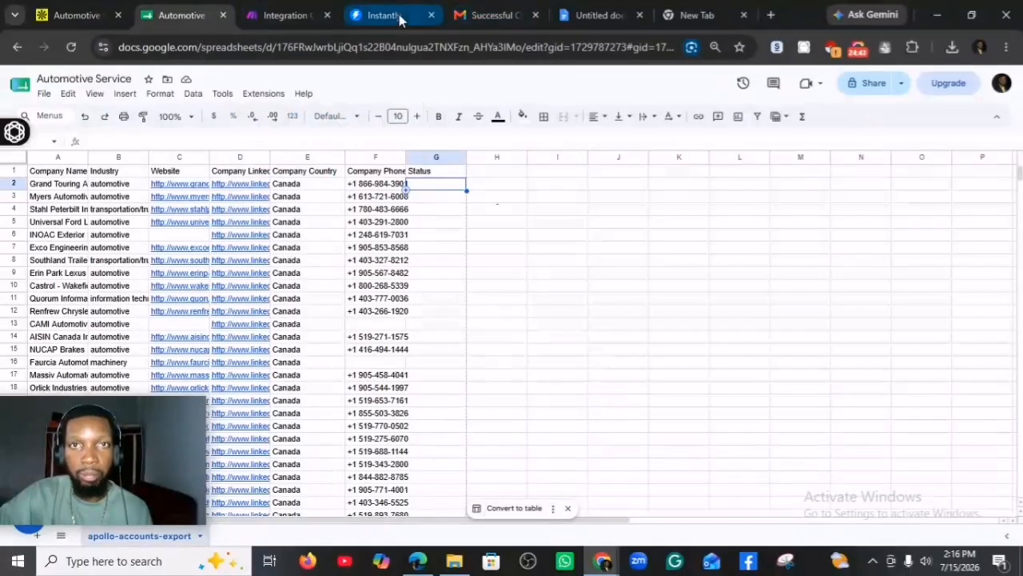
{"action": "left_click", "coordinate": [306, 17]}
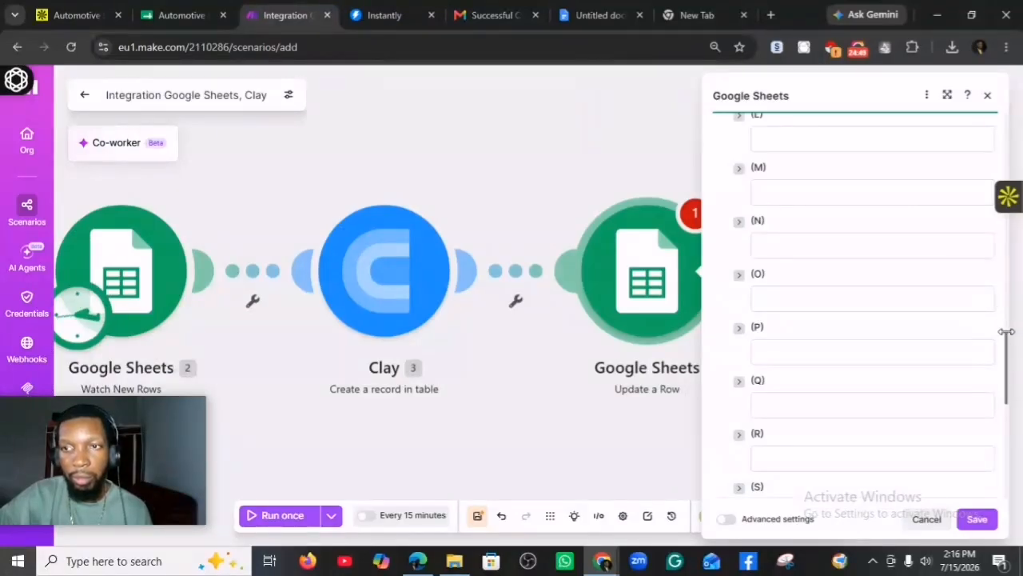
{"action": "left_click", "coordinate": [967, 352]}
{"action": "scroll", "coordinate": [928, 292], "scroll_direction": "up", "scroll_amount": 6}
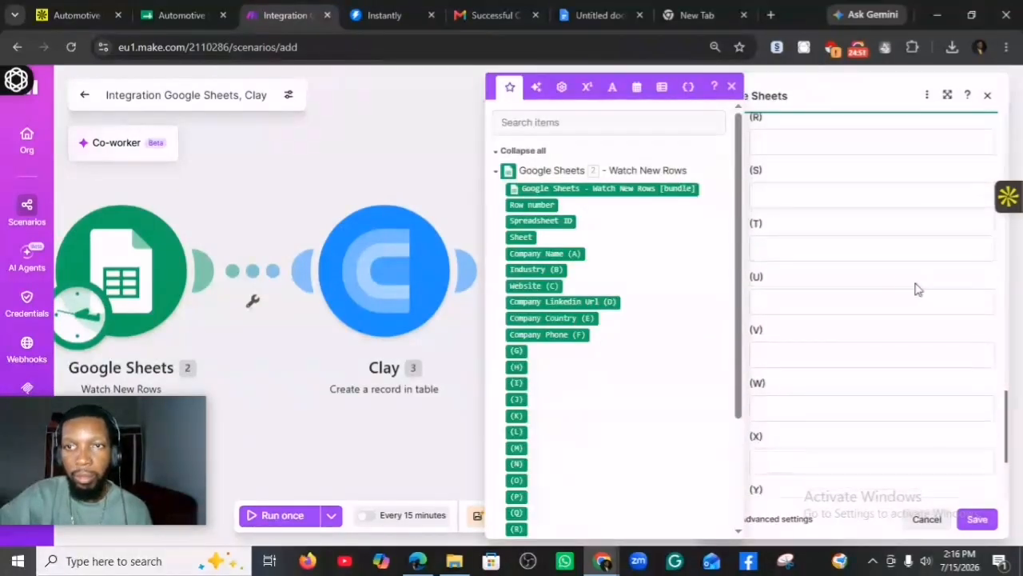
{"action": "left_click", "coordinate": [795, 392]}
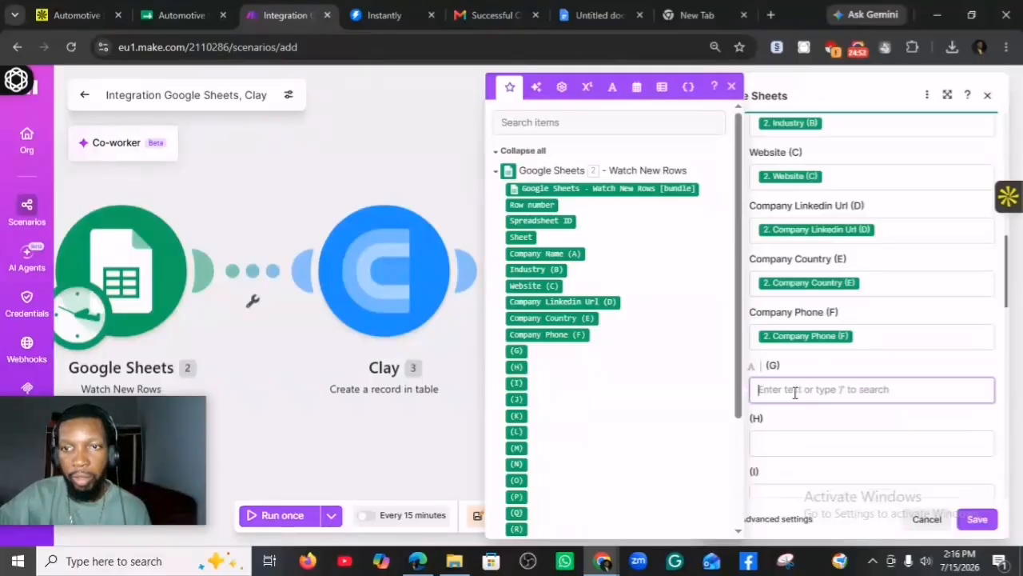
{"action": "type", "text": "S"}
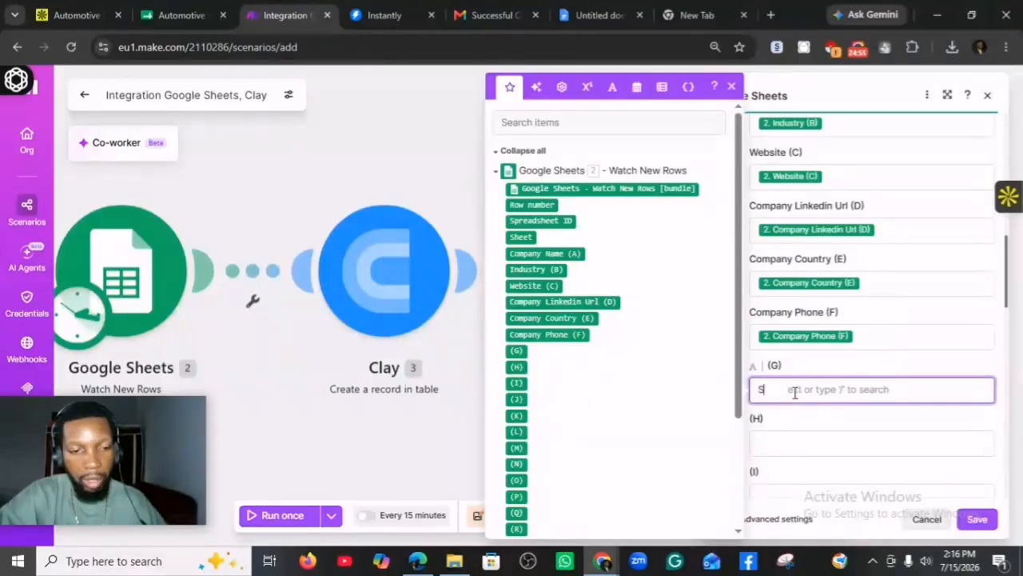
{"action": "type", "text": "tatus"}
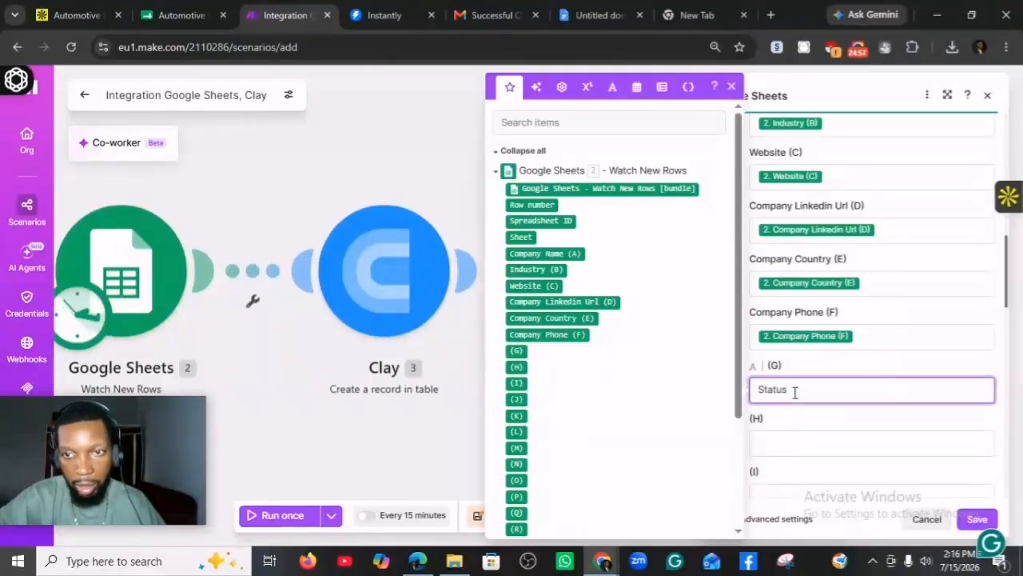
Enter Sent as the value for column (H) and save the Update a Row module
{"action": "left_click", "coordinate": [796, 444]}
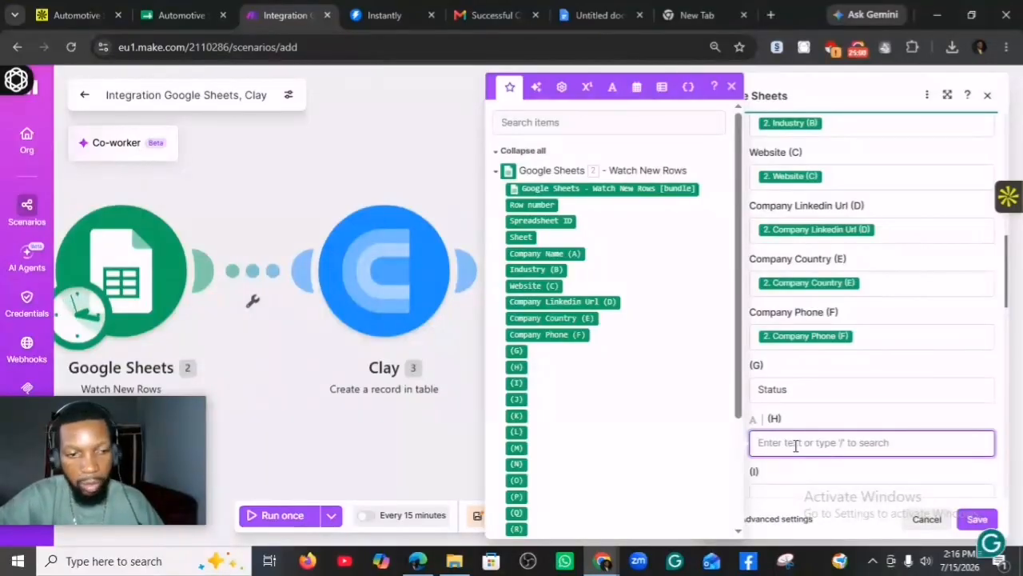
{"action": "type", "text": "sen"}
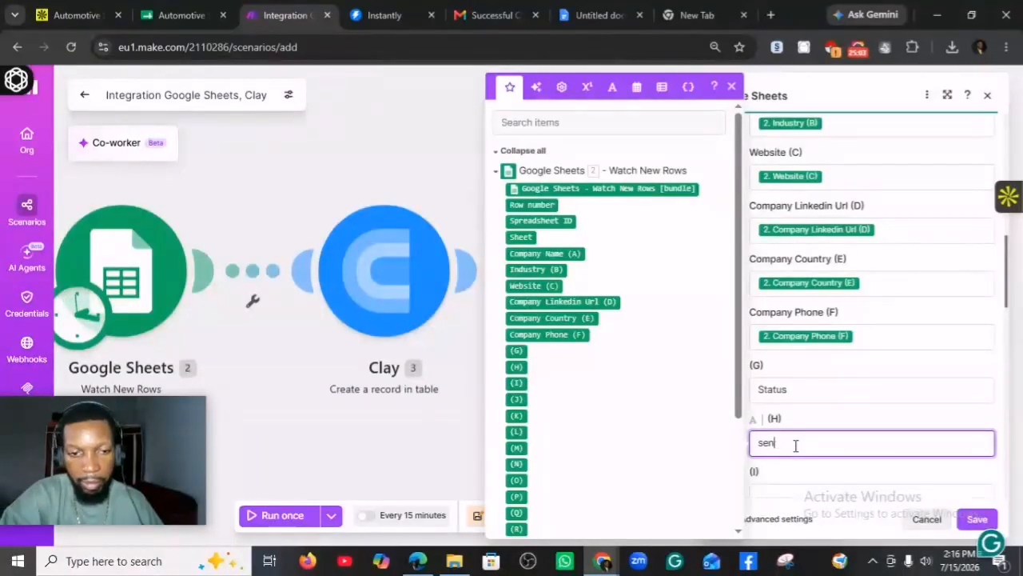
{"action": "key", "text": "BackSpace"}
{"action": "key", "text": "BackSpace"}
{"action": "key", "text": "BackSpace"}
{"action": "type", "text": "Sent"}
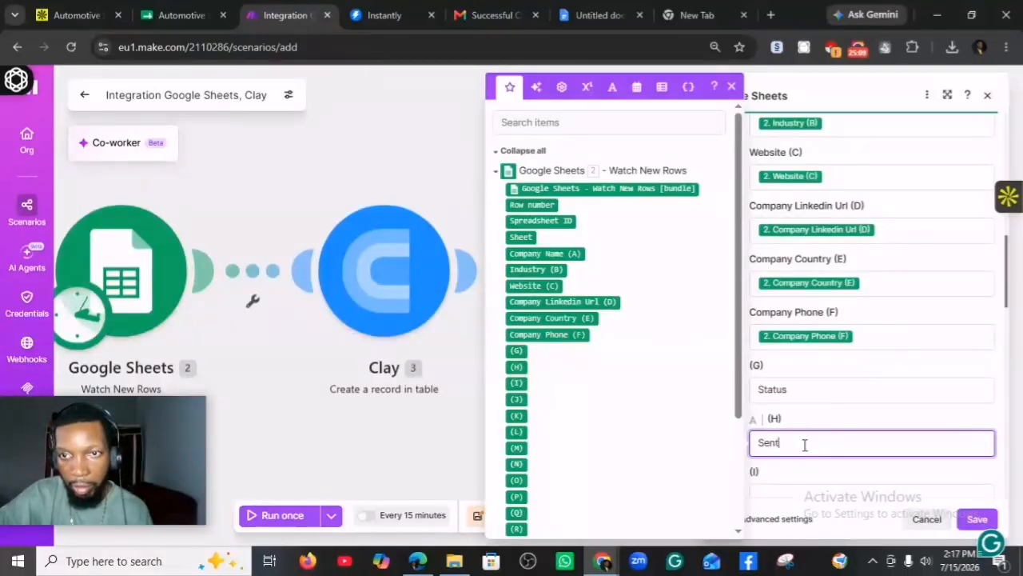
{"action": "left_click", "coordinate": [846, 392]}
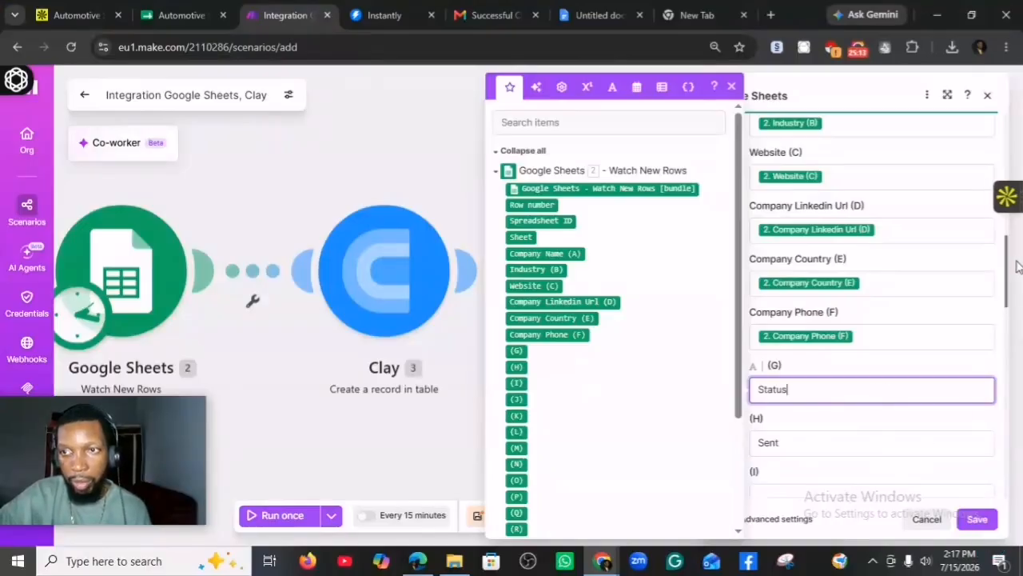
{"action": "left_click_drag", "start_coordinate": [1008, 264], "coordinate": [1001, 314]}
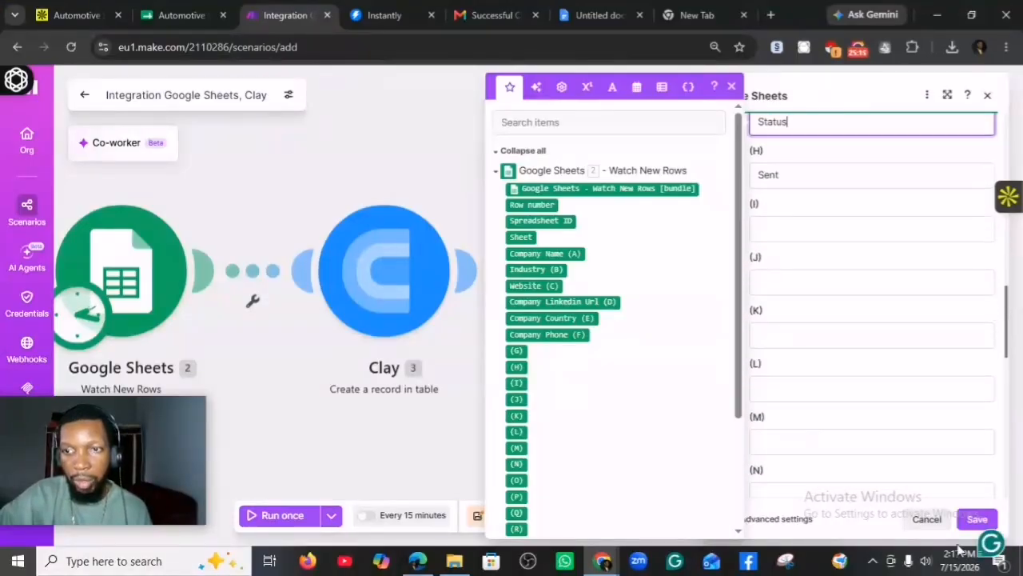
{"action": "left_click", "coordinate": [977, 520]}
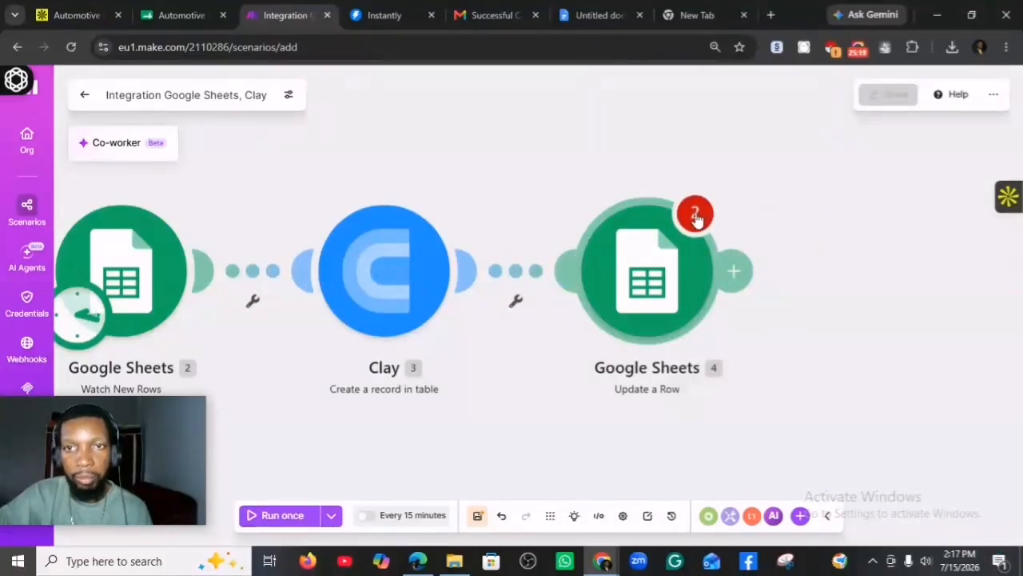
Reopen the Update a Row module from its error messages, reselect the Google connection with My Drive, and save it
{"action": "left_click", "coordinate": [695, 214]}
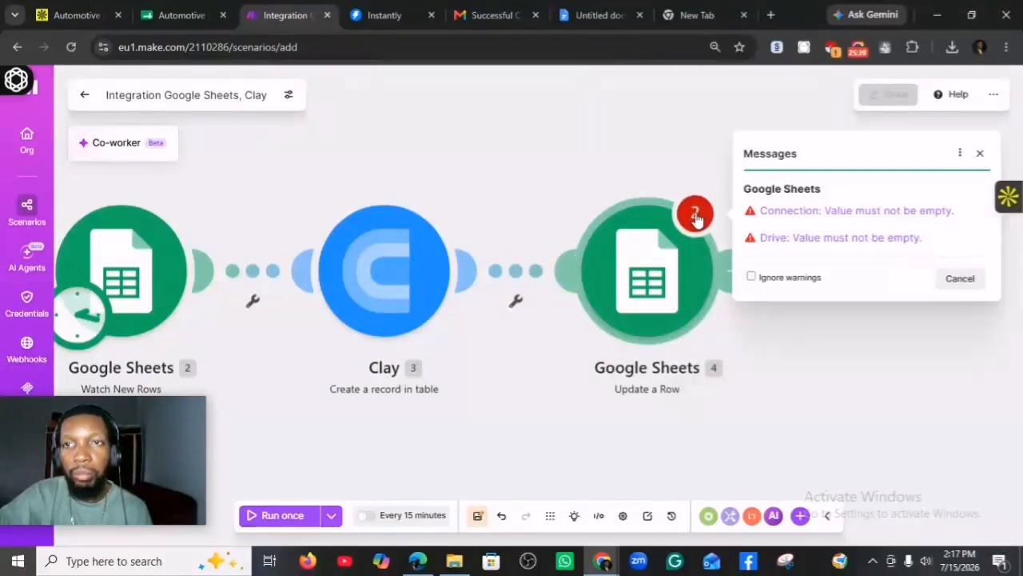
{"action": "left_click", "coordinate": [850, 221]}
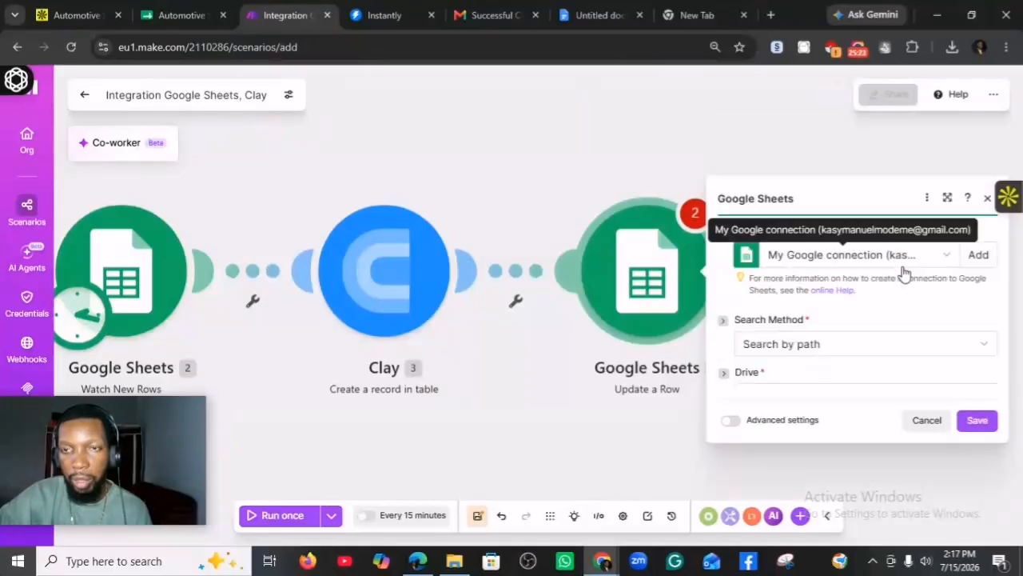
{"action": "left_click", "coordinate": [855, 160]}
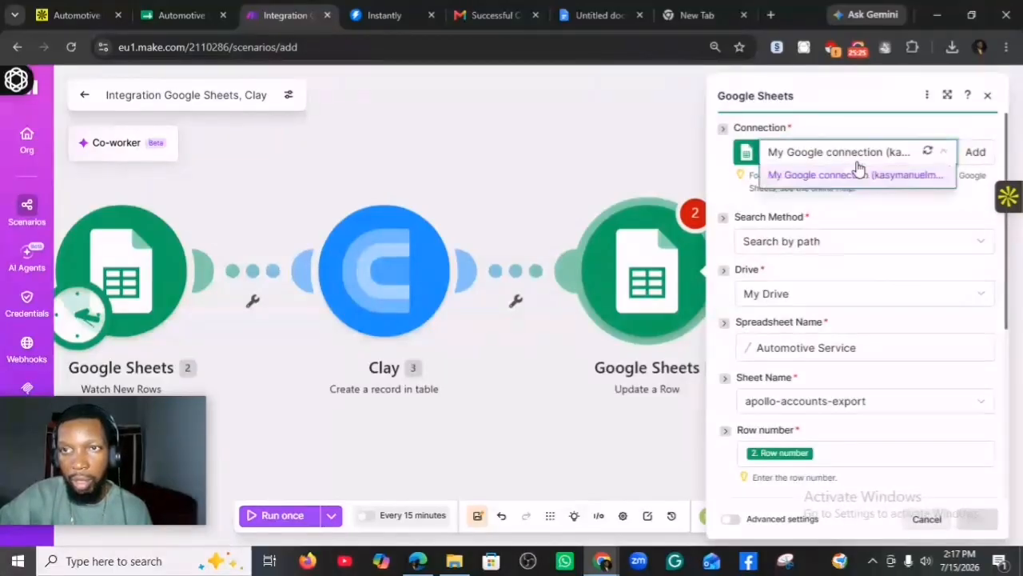
{"action": "left_click", "coordinate": [853, 174]}
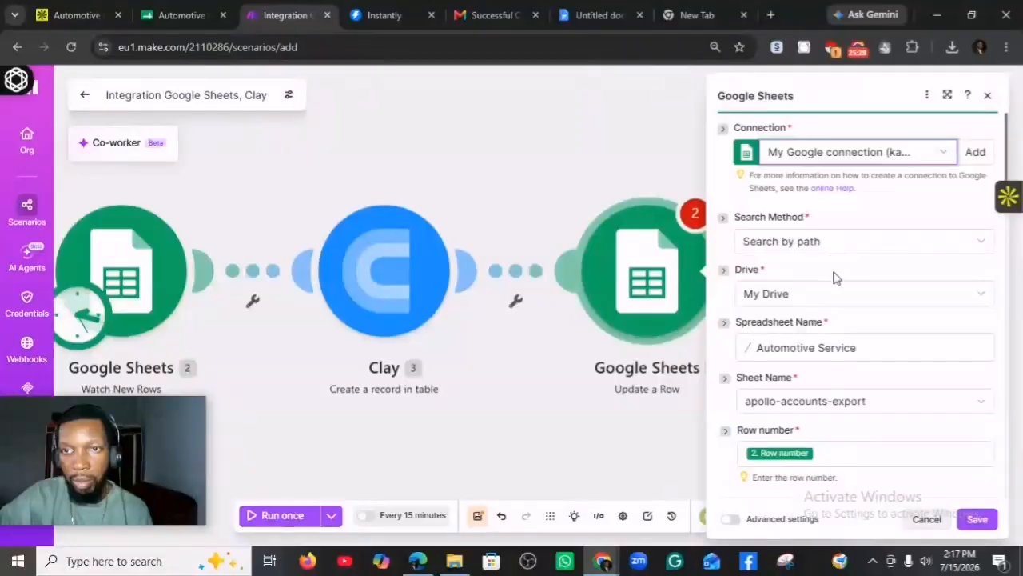
{"action": "left_click", "coordinate": [836, 308]}
{"action": "left_click", "coordinate": [823, 319]}
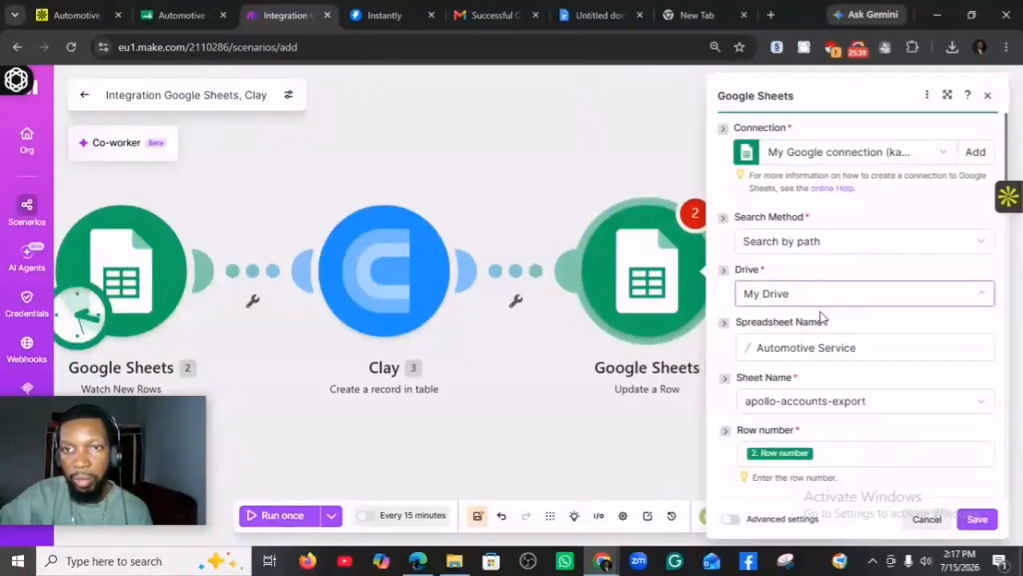
{"action": "left_click", "coordinate": [977, 519]}
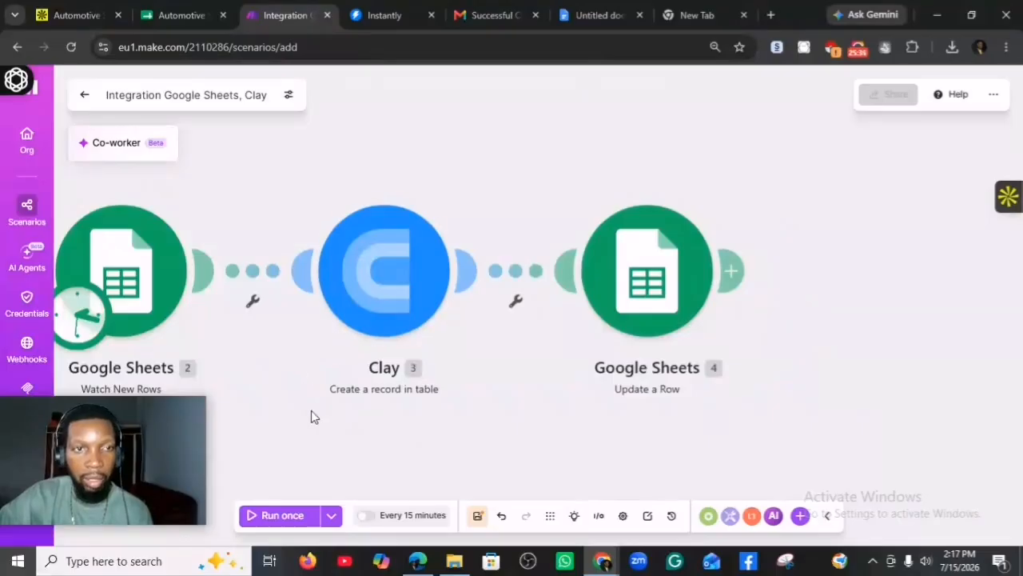
Set the Watch New Rows module's limit to 10 and save the module
{"action": "left_click", "coordinate": [147, 298]}
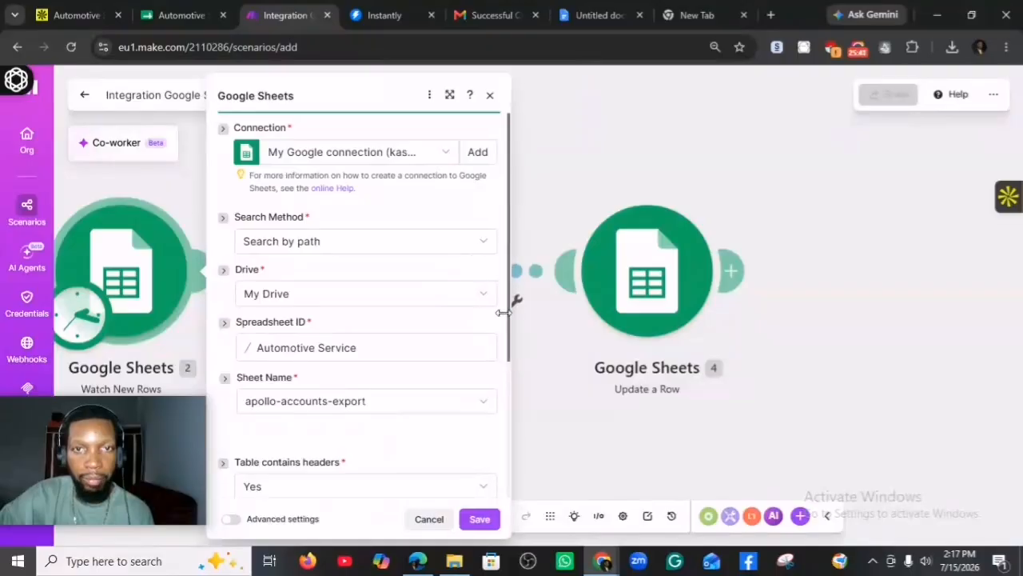
{"action": "scroll", "coordinate": [464, 354], "scroll_direction": "down", "scroll_amount": 3}
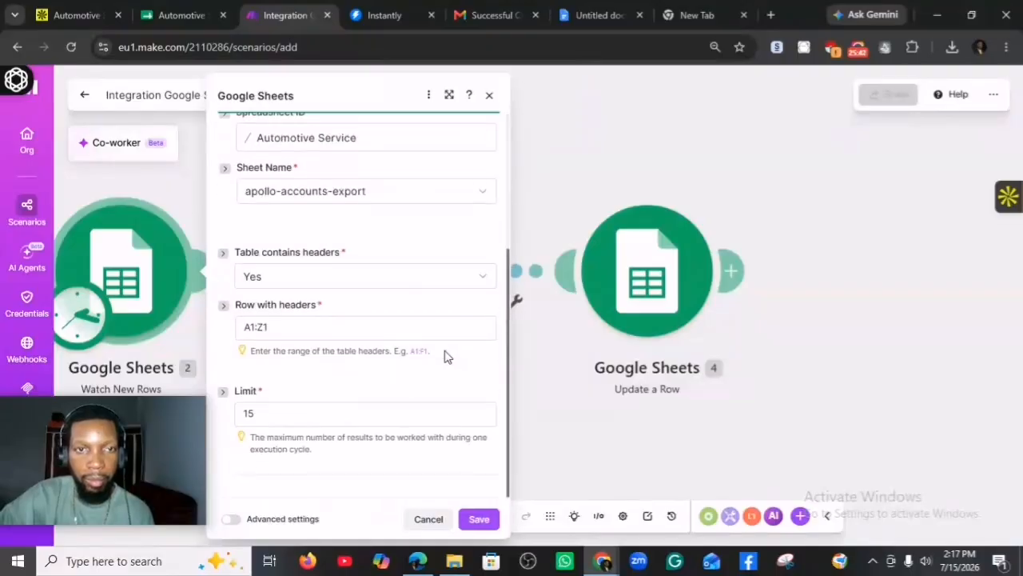
{"action": "left_click", "coordinate": [259, 413]}
{"action": "key", "text": "BackSpace"}
{"action": "key", "text": "BackSpace"}
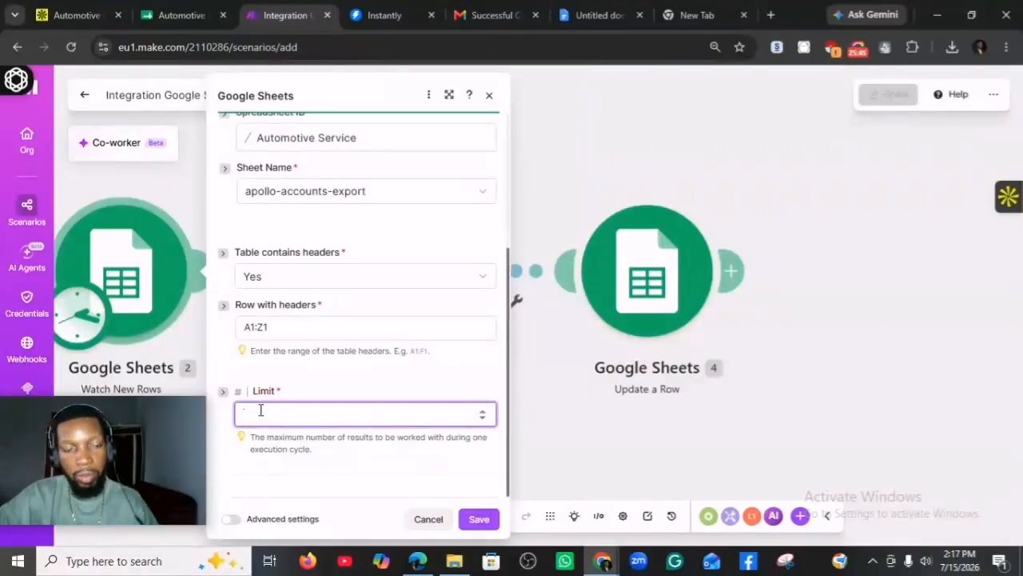
{"action": "type", "text": "10"}
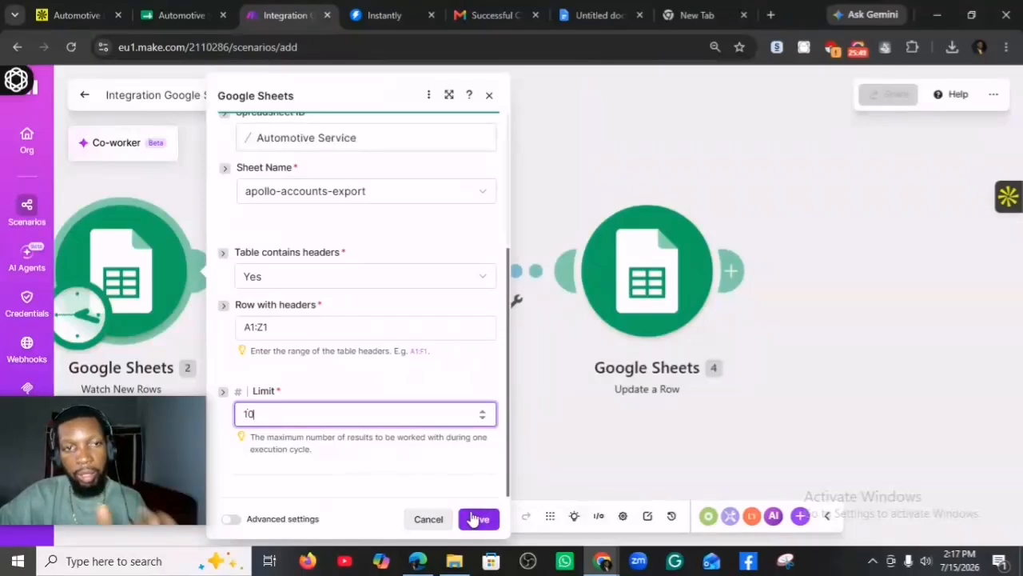
{"action": "left_click", "coordinate": [478, 519]}
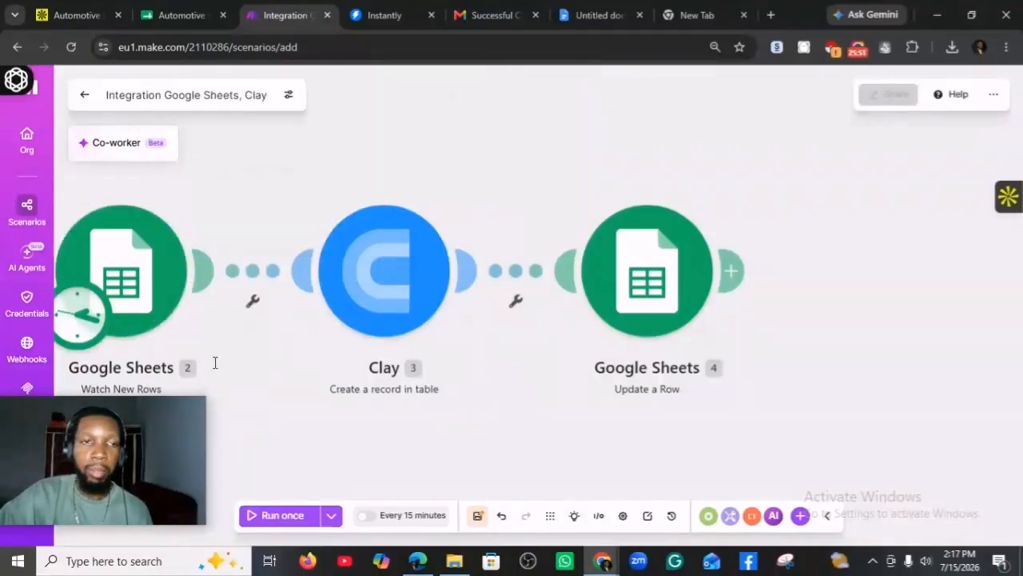
Save the Integration Google Sheets, Clay scenario
{"action": "mouse_move", "coordinate": [144, 405]}
{"action": "left_click_drag", "start_coordinate": [109, 404], "coordinate": [971, 270]}
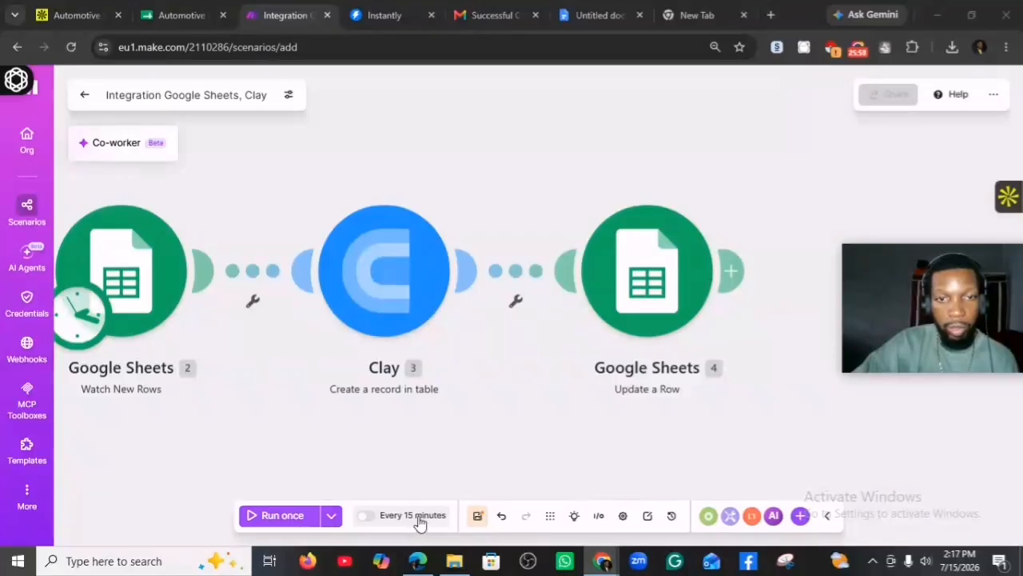
{"action": "left_click", "coordinate": [478, 521]}
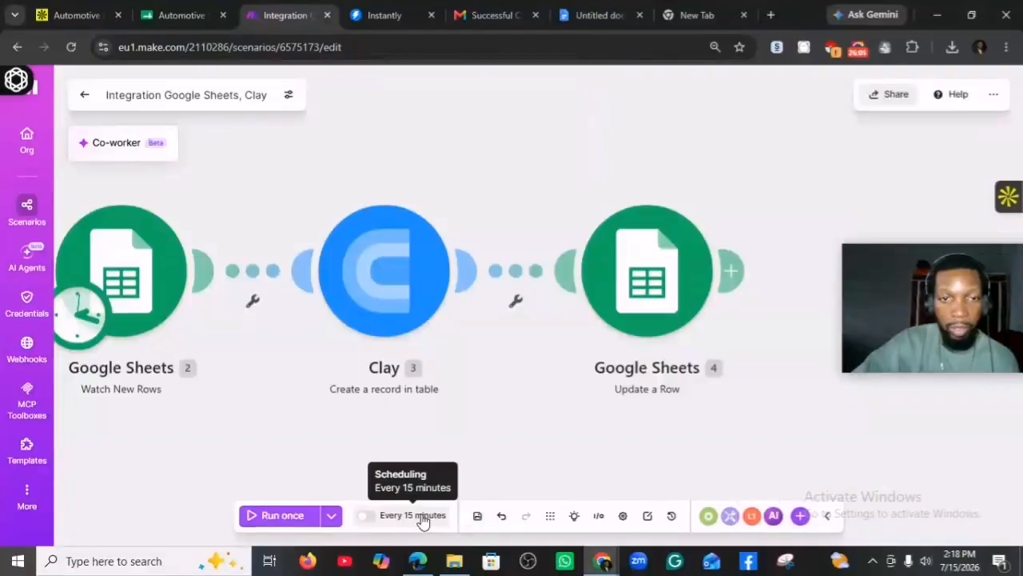
Examine the scenario's schedule options, including Once, Daily and At regular intervals, and close the settings without saving
{"action": "left_click", "coordinate": [423, 518]}
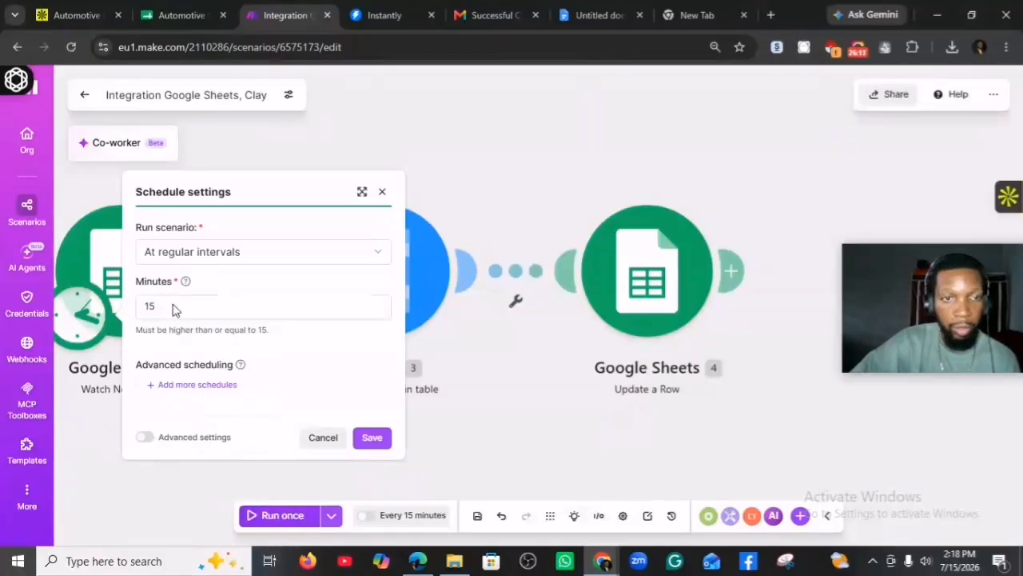
{"action": "left_click", "coordinate": [255, 256]}
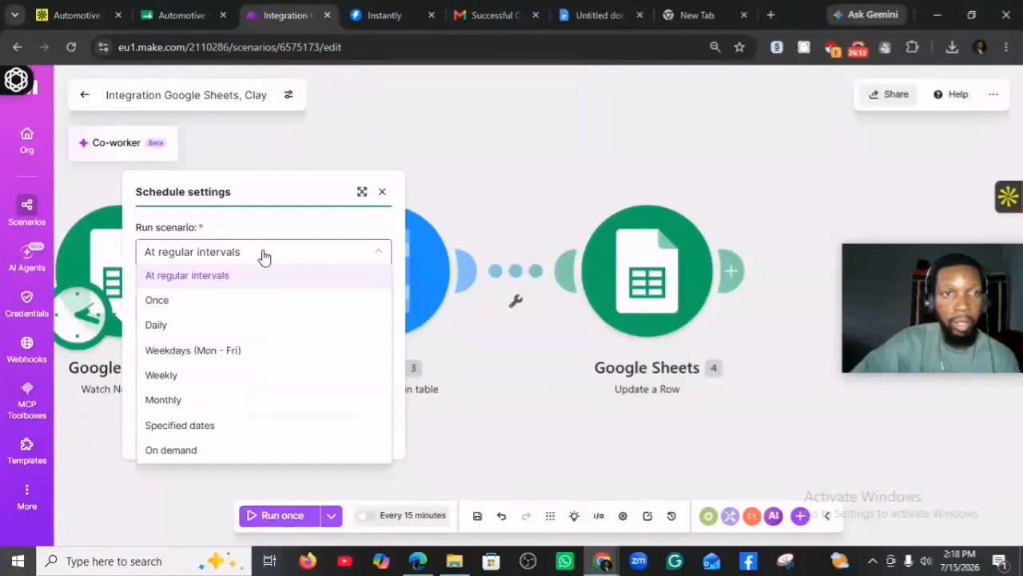
{"action": "left_click", "coordinate": [177, 304]}
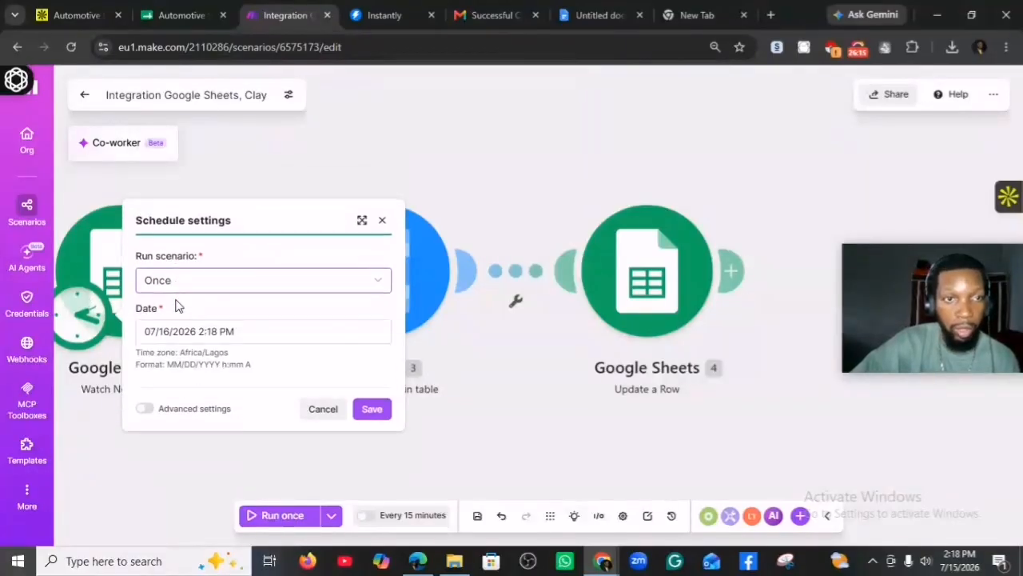
{"action": "left_click", "coordinate": [270, 281]}
{"action": "left_click", "coordinate": [240, 346]}
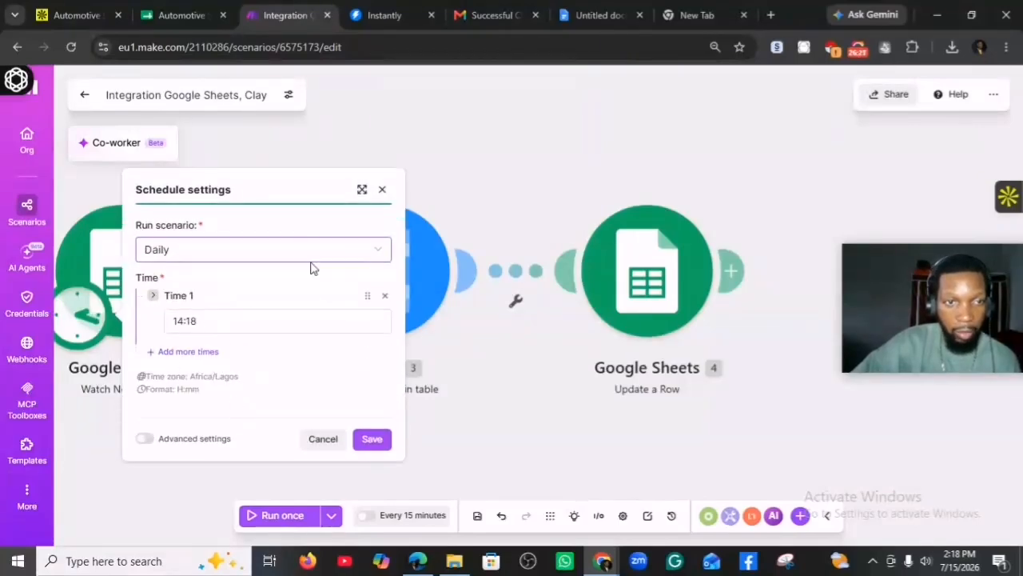
{"action": "left_click", "coordinate": [286, 257]}
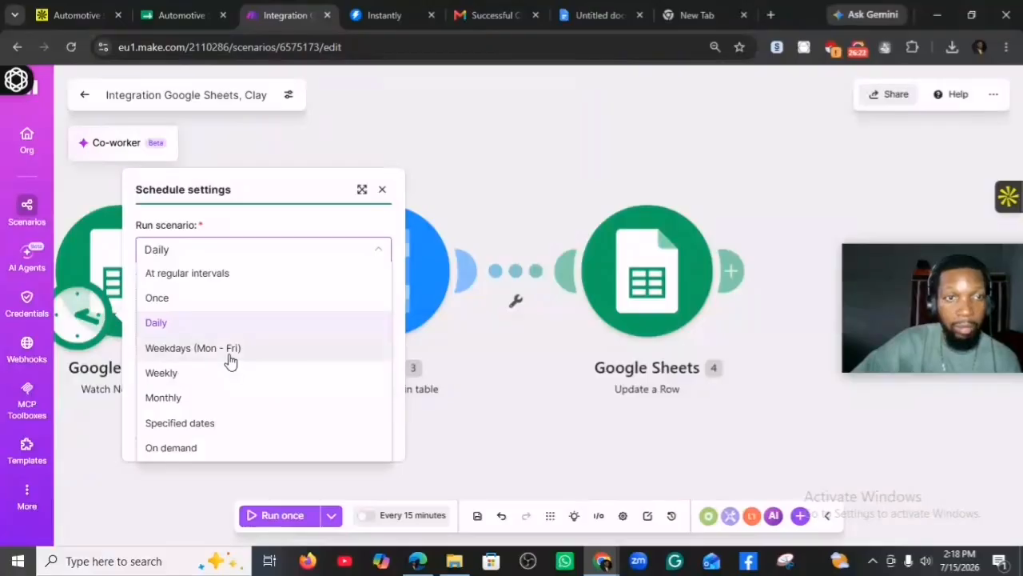
{"action": "left_click", "coordinate": [216, 274]}
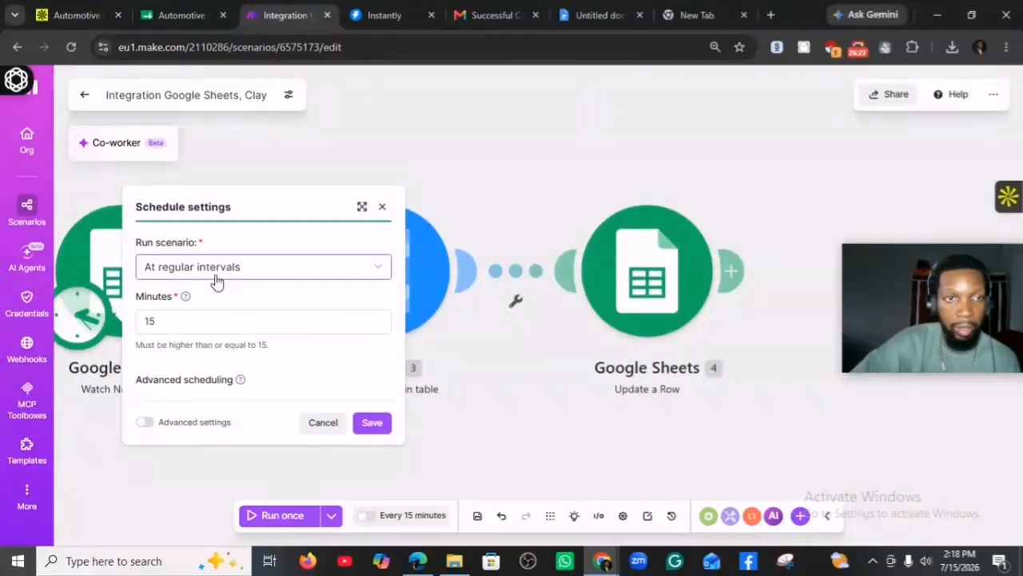
{"action": "left_click", "coordinate": [330, 440]}
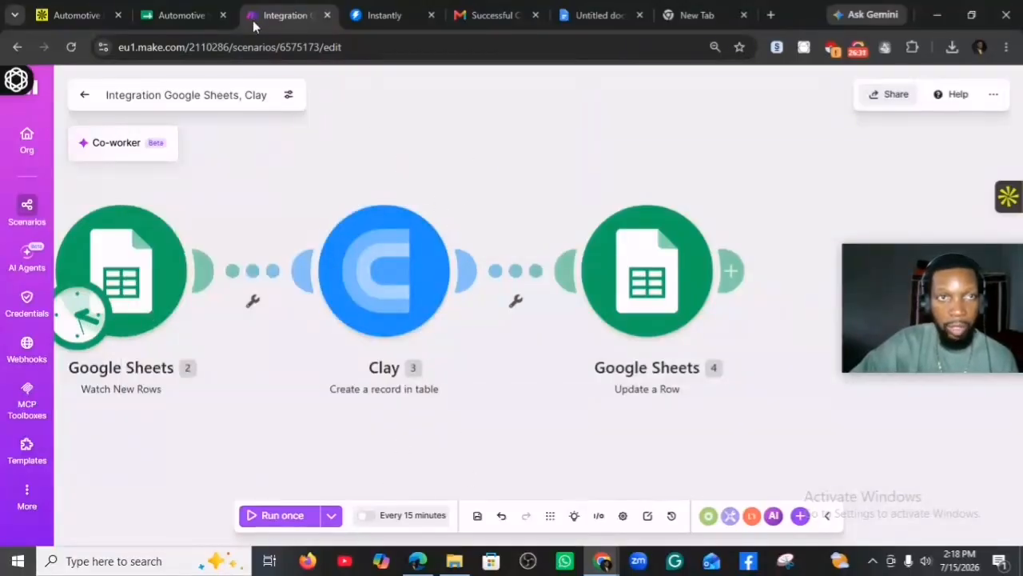
Switch to Clay, examine the column types available for the Automotive Service table, and close the webhook settings
{"action": "left_click", "coordinate": [415, 561]}
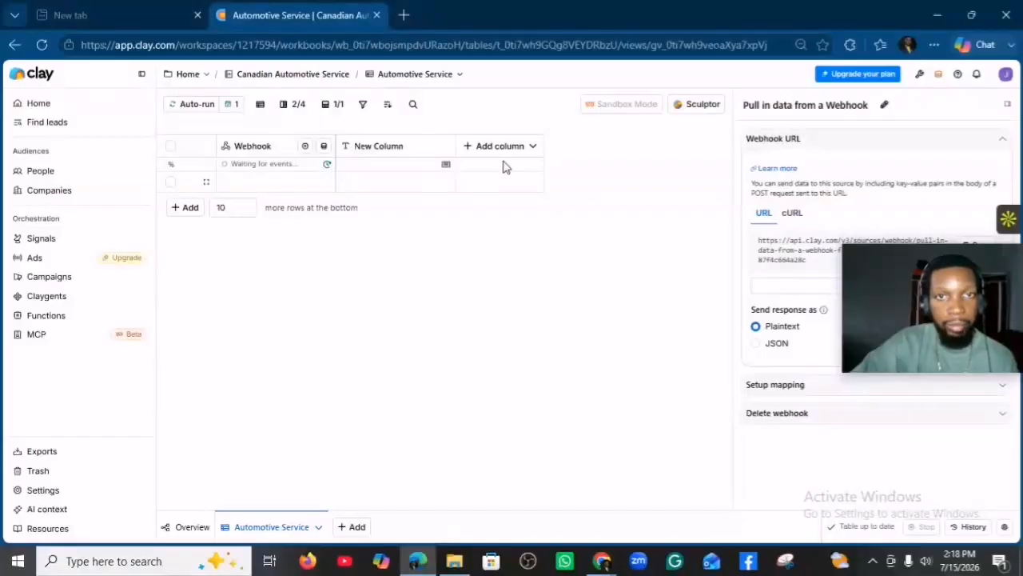
{"action": "left_click", "coordinate": [516, 152]}
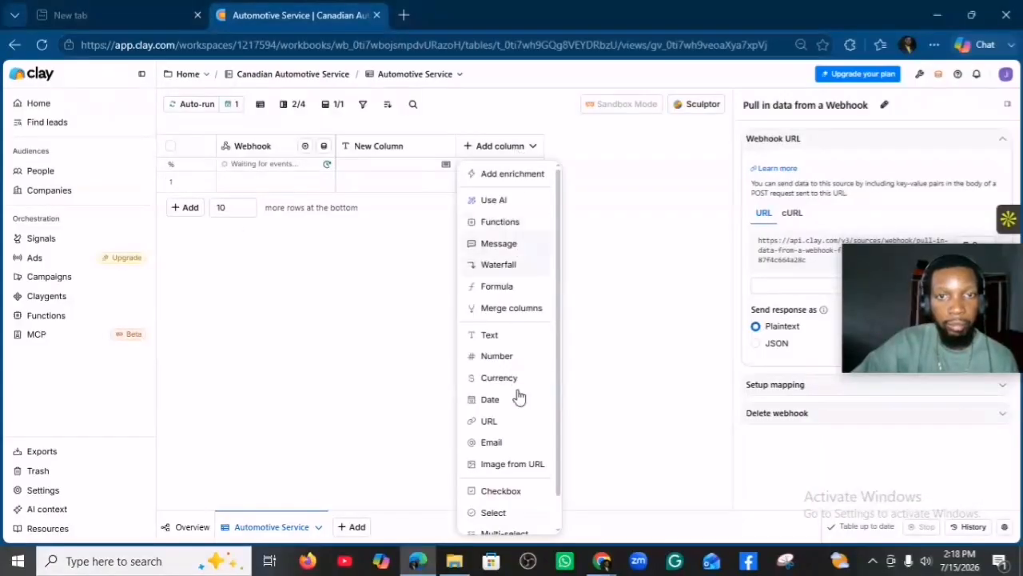
{"action": "scroll", "coordinate": [519, 491], "scroll_direction": "down", "scroll_amount": 1}
{"action": "scroll", "coordinate": [524, 508], "scroll_direction": "up", "scroll_amount": 1}
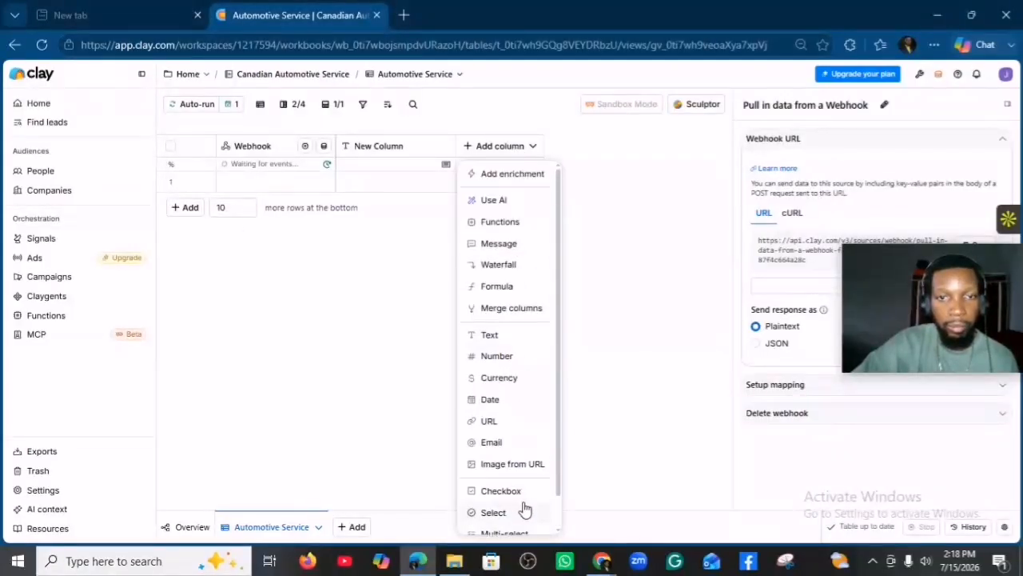
{"action": "scroll", "coordinate": [521, 505], "scroll_direction": "down", "scroll_amount": 1}
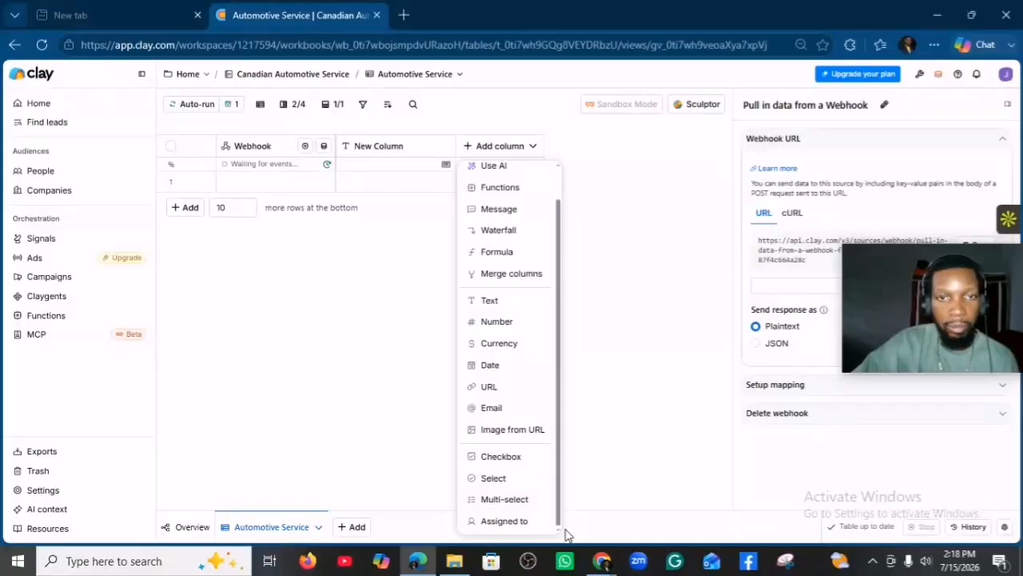
{"action": "scroll", "coordinate": [566, 496], "scroll_direction": "up", "scroll_amount": 1}
{"action": "left_click", "coordinate": [392, 306]}
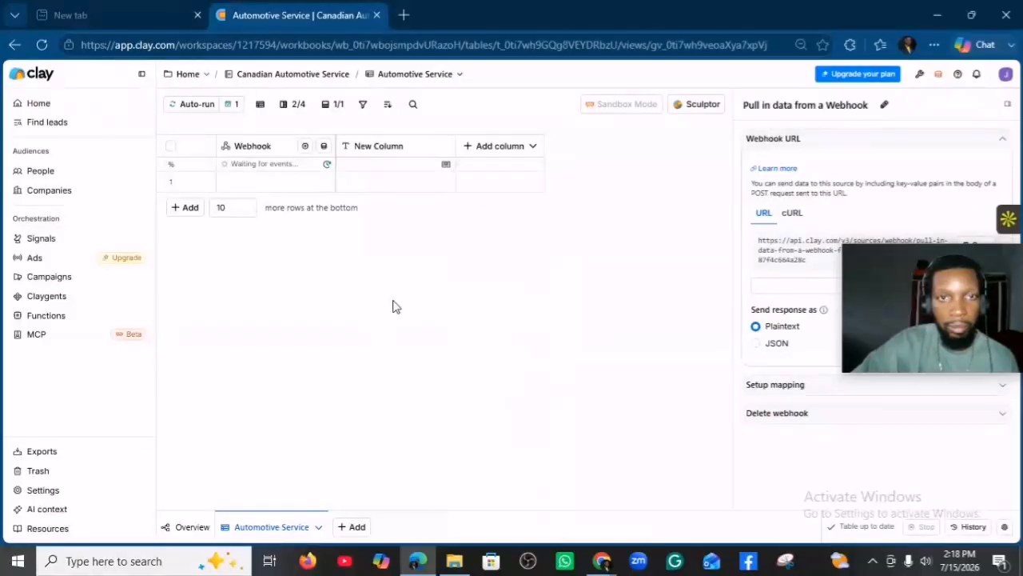
{"action": "left_click", "coordinate": [512, 142]}
{"action": "left_click", "coordinate": [400, 252]}
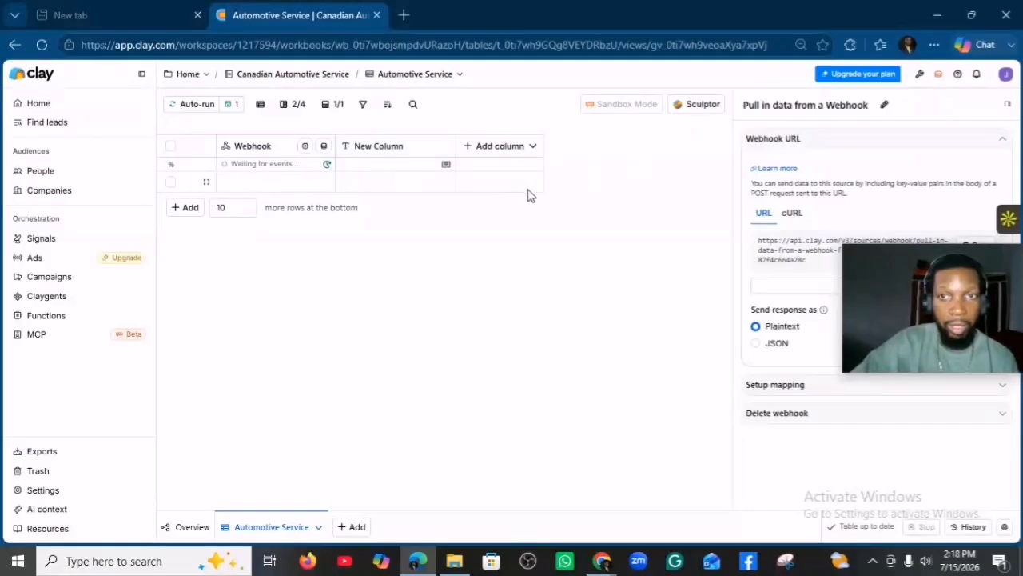
{"action": "left_click", "coordinate": [1008, 107]}
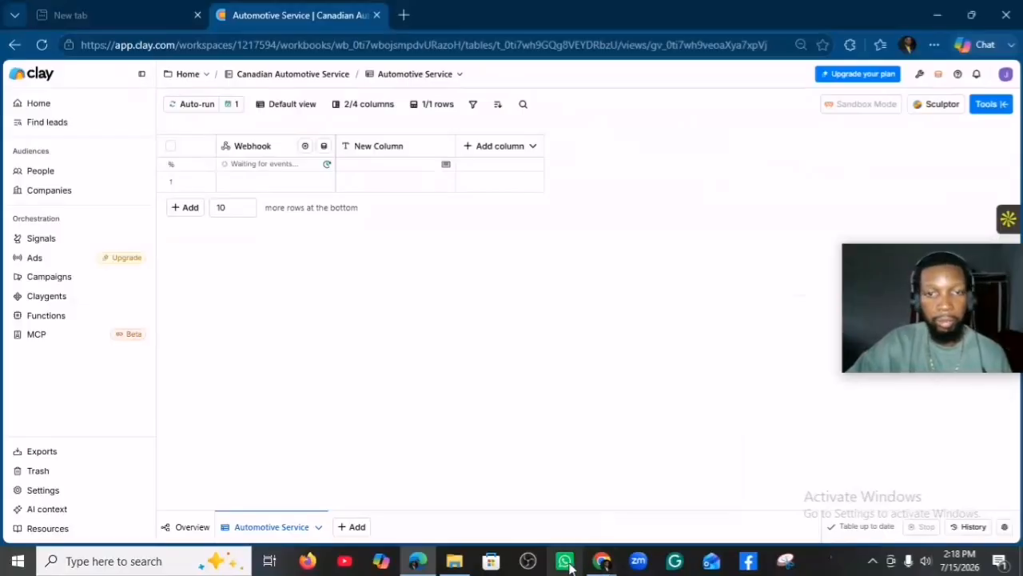
Return to Make, run the Integration Google Sheets, Clay scenario once, and check the Status column in the Automotive Service sheet
{"action": "mouse_move", "coordinate": [602, 560]}
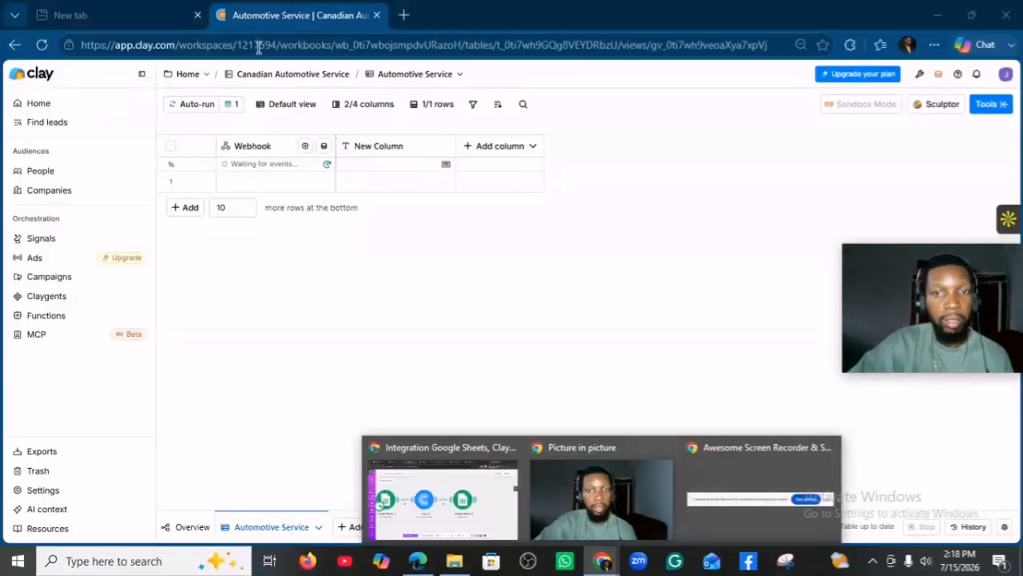
{"action": "left_click", "coordinate": [493, 501]}
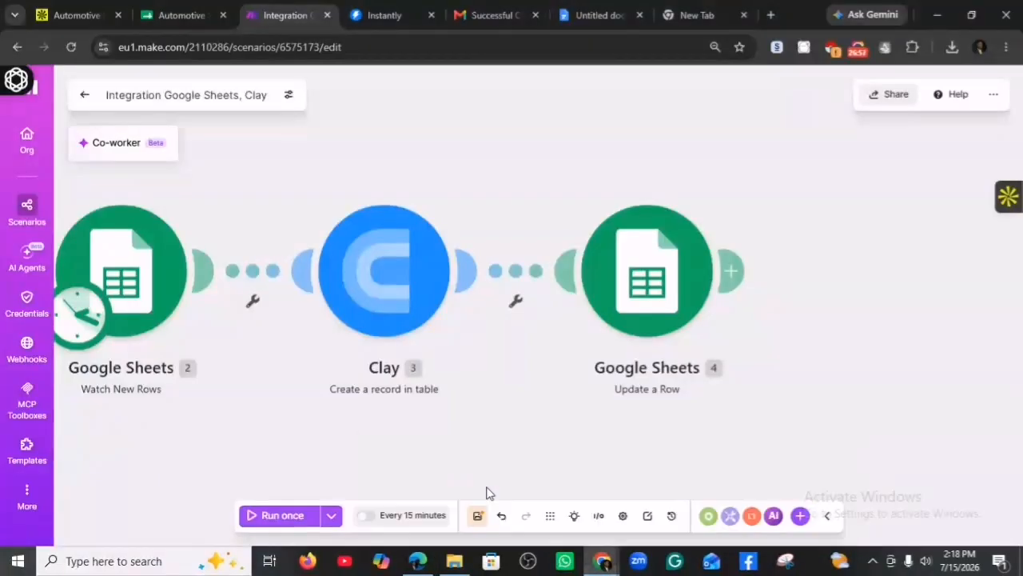
{"action": "left_click", "coordinate": [182, 15]}
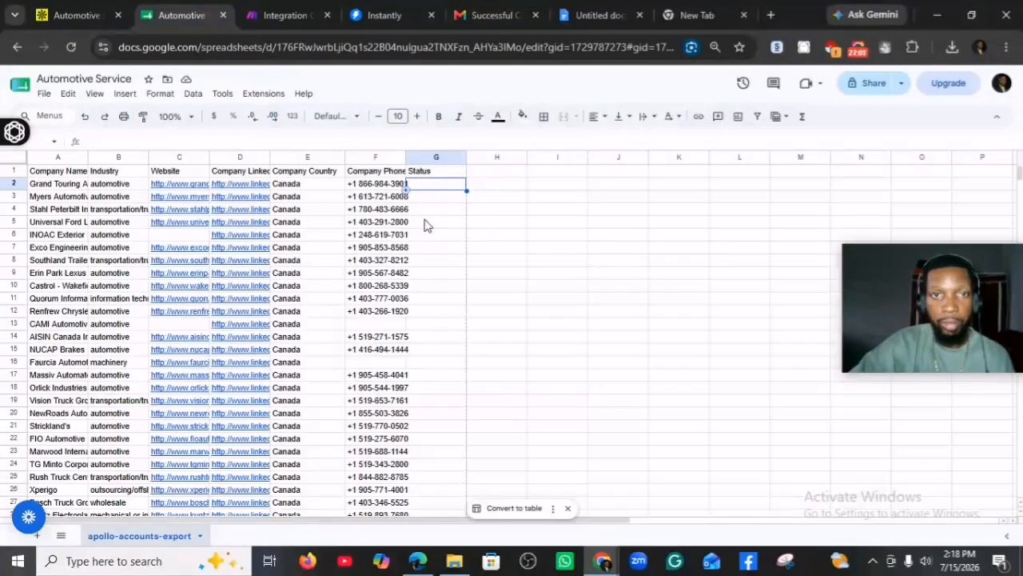
{"action": "left_click", "coordinate": [282, 16]}
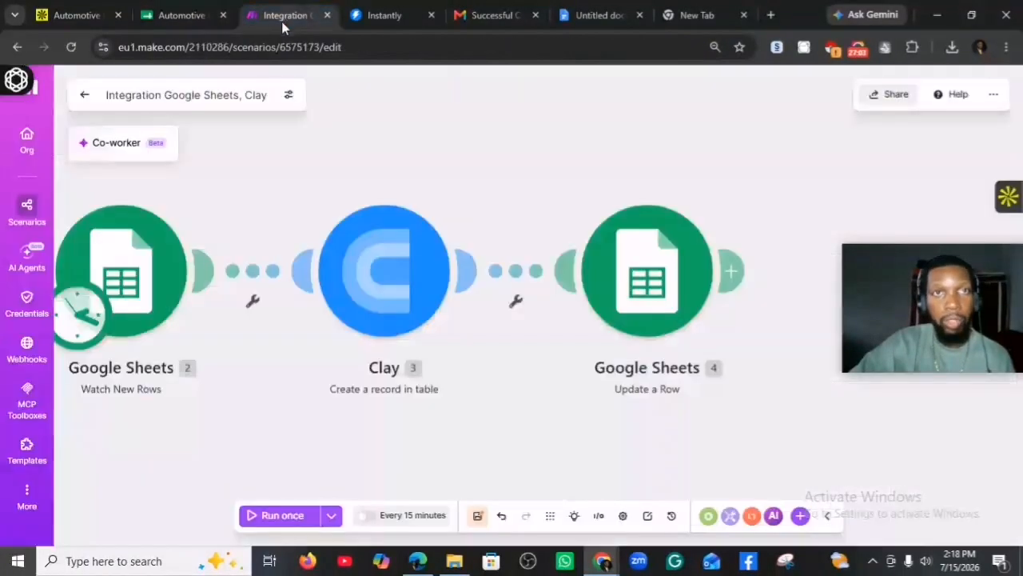
{"action": "left_click", "coordinate": [294, 516]}
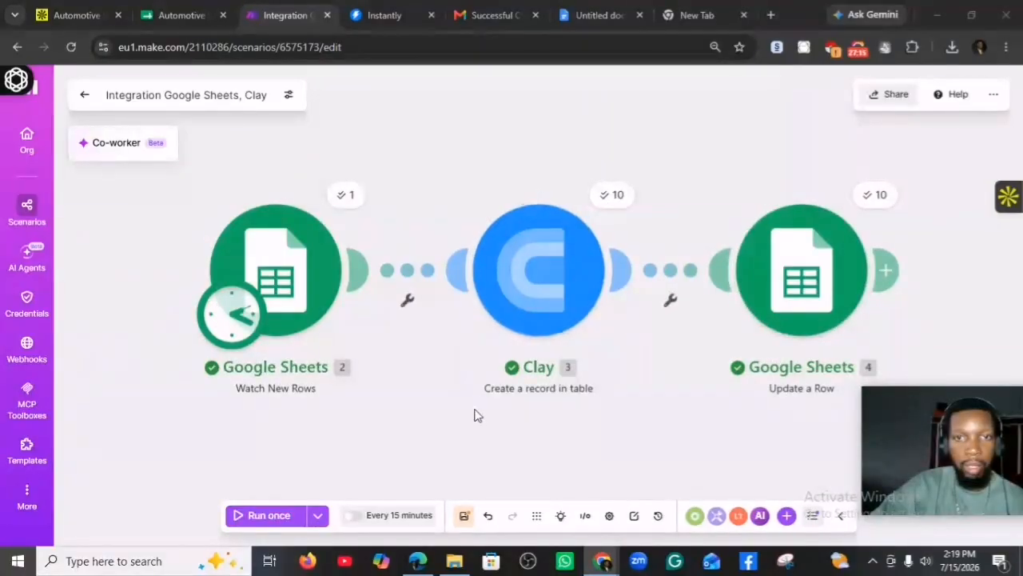
{"action": "left_click", "coordinate": [181, 16]}
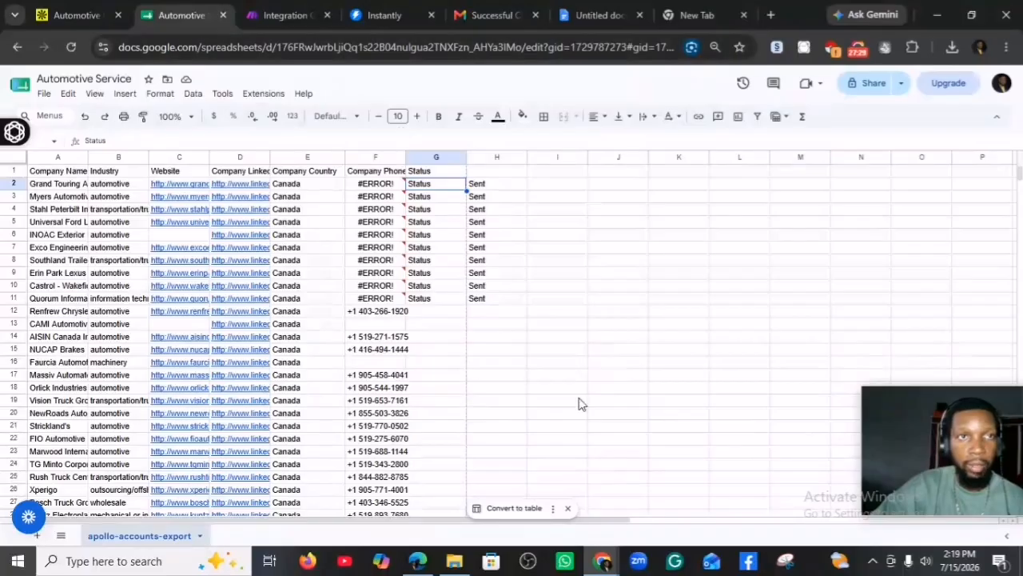
In Clay, open the full results of the first received webhook record and add its Company Name field as a new column
{"action": "left_click", "coordinate": [419, 561]}
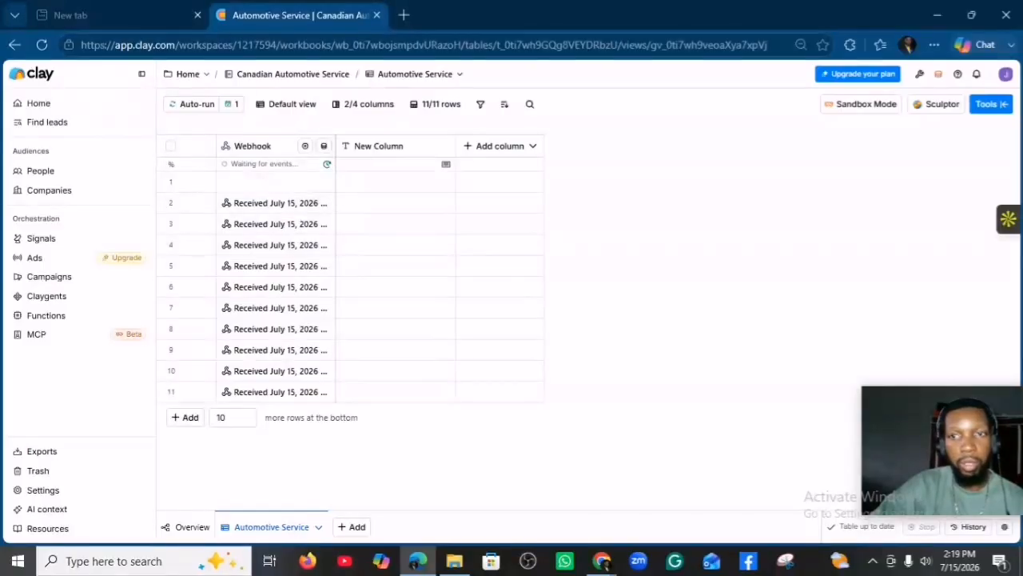
{"action": "left_click_drag", "start_coordinate": [931, 405], "coordinate": [68, 415]}
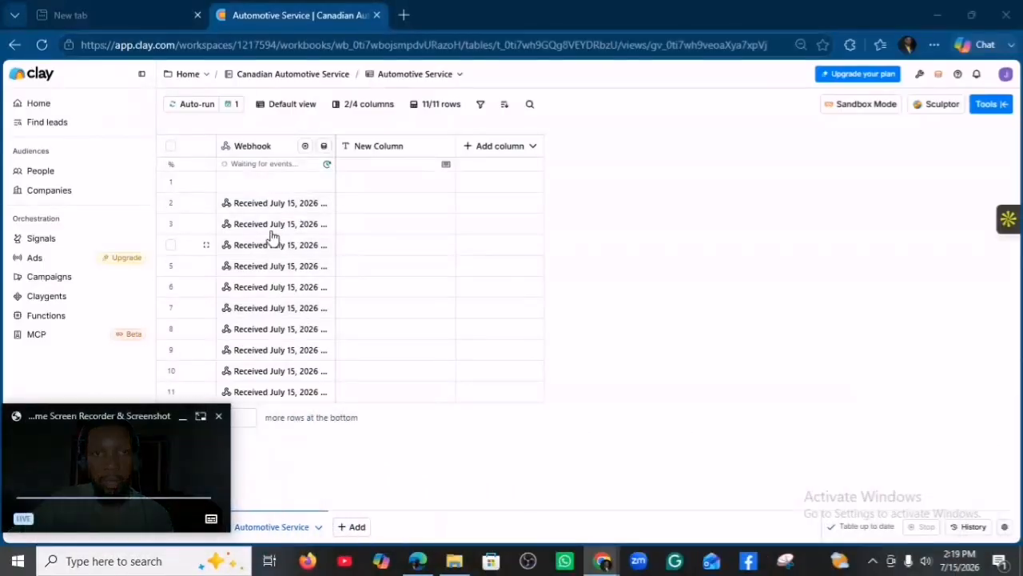
{"action": "left_click", "coordinate": [320, 209]}
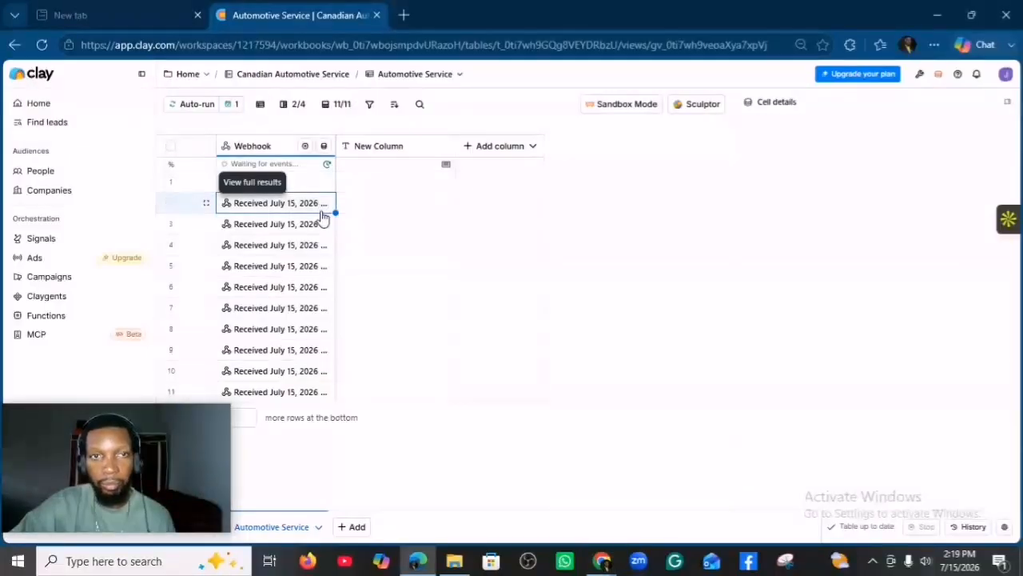
{"action": "mouse_move", "coordinate": [834, 266]}
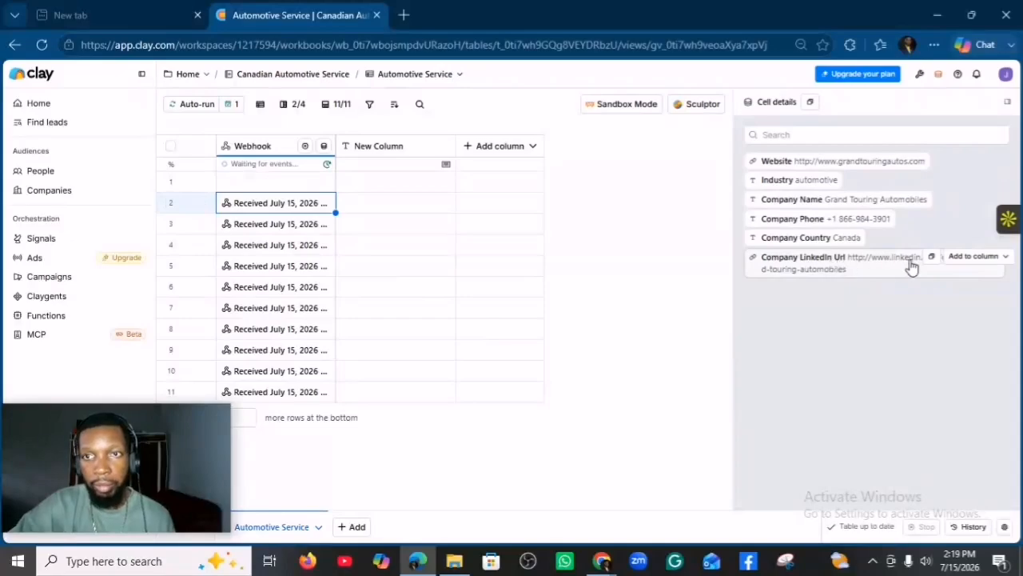
{"action": "mouse_move", "coordinate": [892, 165]}
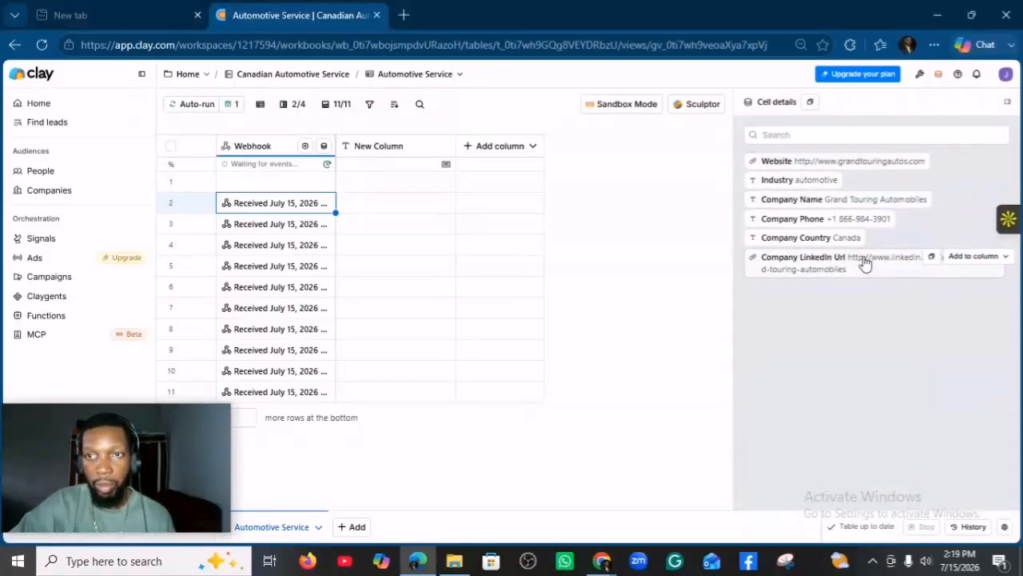
{"action": "mouse_move", "coordinate": [852, 224]}
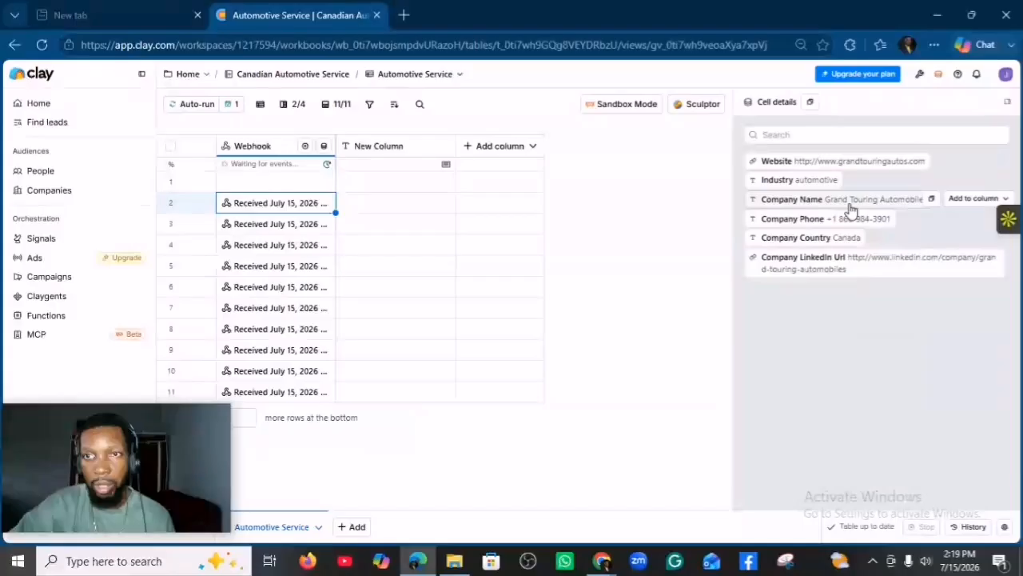
{"action": "left_click", "coordinate": [953, 200]}
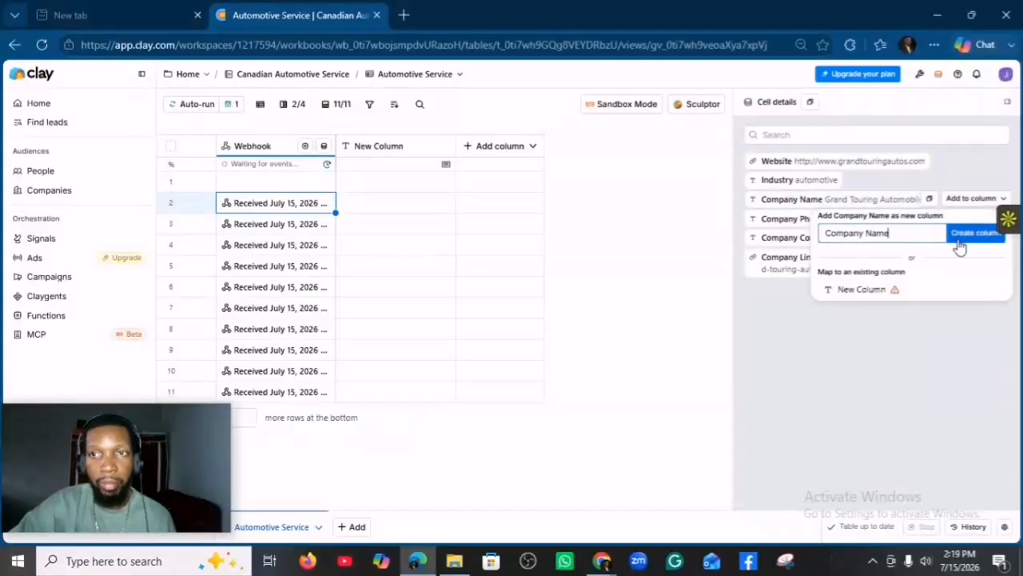
{"action": "left_click", "coordinate": [962, 236]}
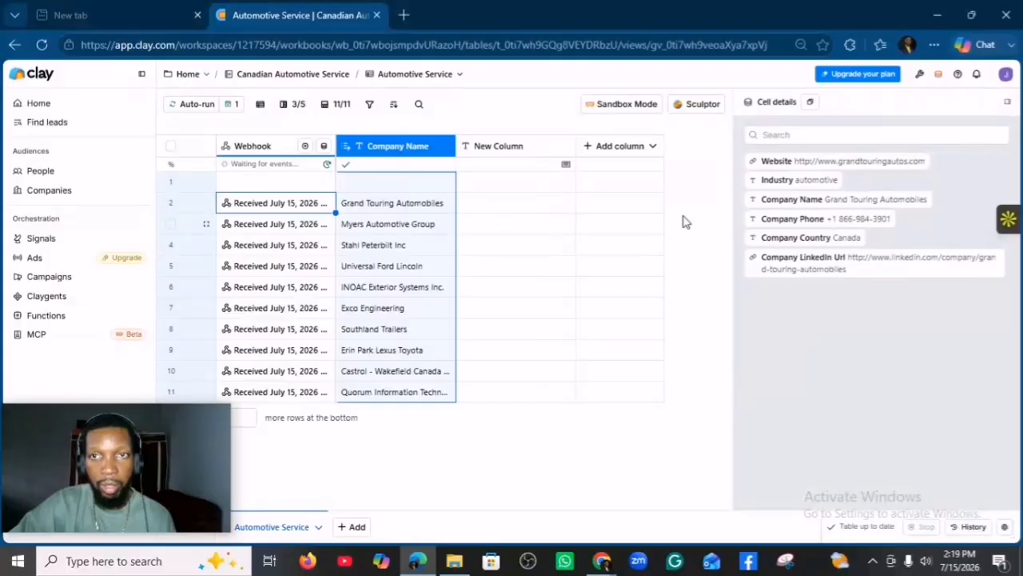
Add the webhook record's Industry and Website fields as new columns in the Automotive Service table
{"action": "mouse_move", "coordinate": [916, 163]}
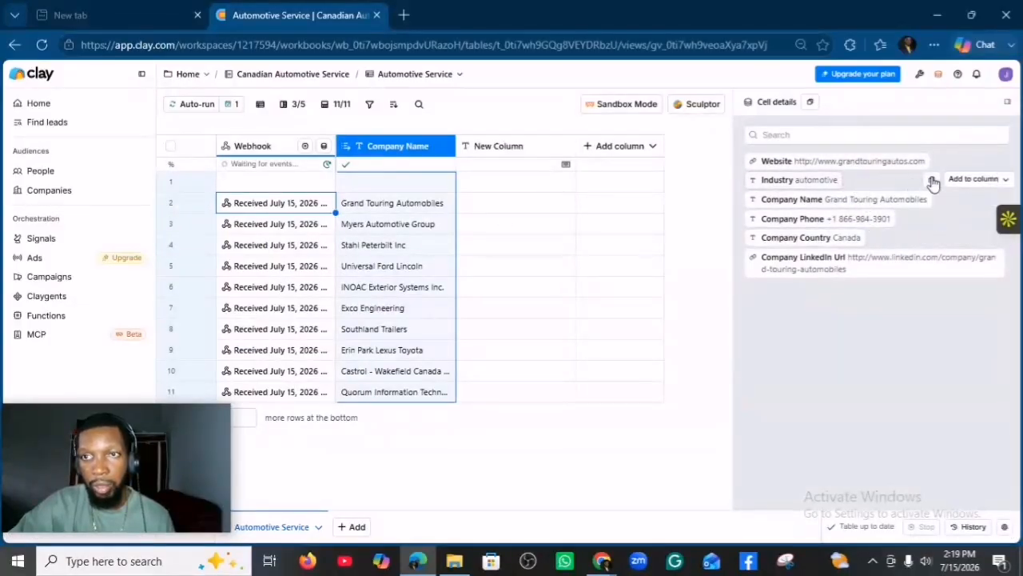
{"action": "left_click", "coordinate": [973, 181]}
{"action": "left_click", "coordinate": [967, 216]}
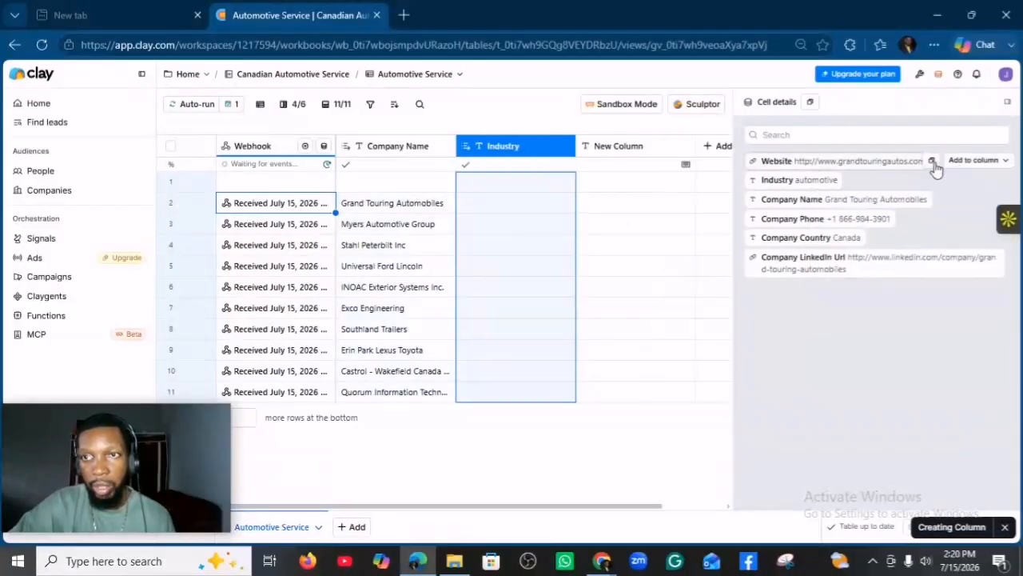
{"action": "left_click", "coordinate": [953, 162]}
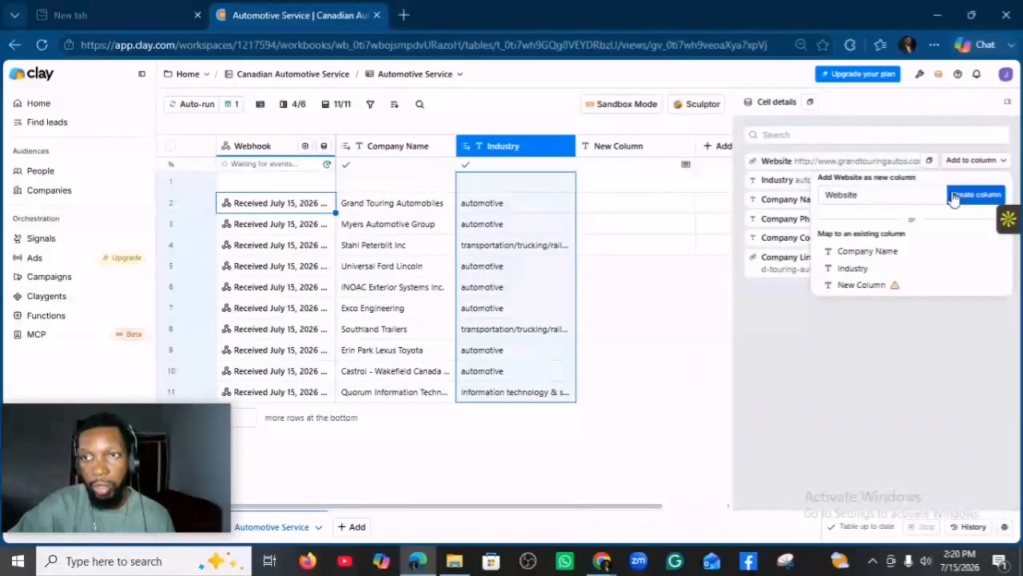
{"action": "left_click", "coordinate": [954, 197]}
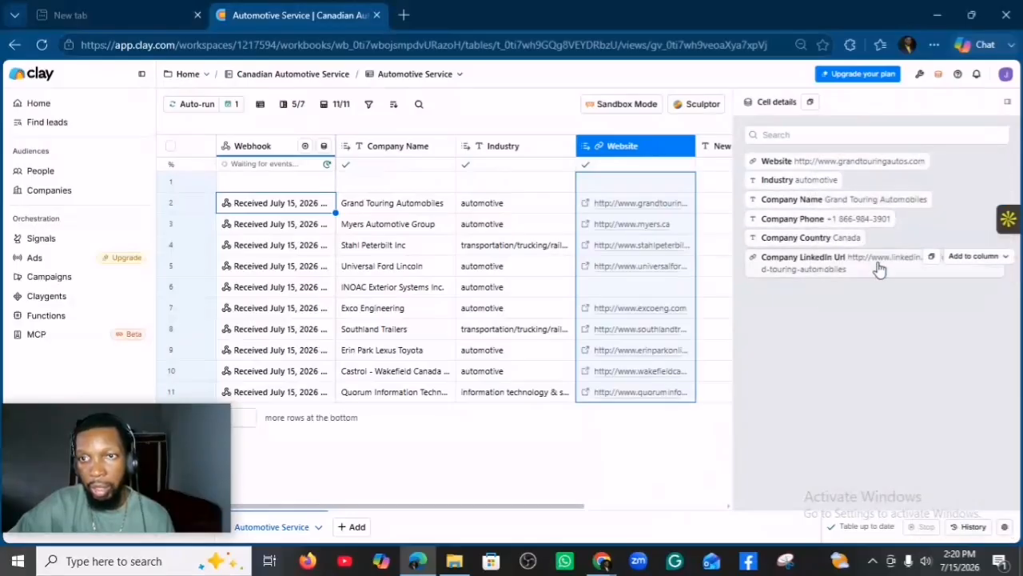
Create columns from the webhook record's Company LinkedIn Url, Company Country and Company Phone fields
{"action": "left_click", "coordinate": [971, 255]}
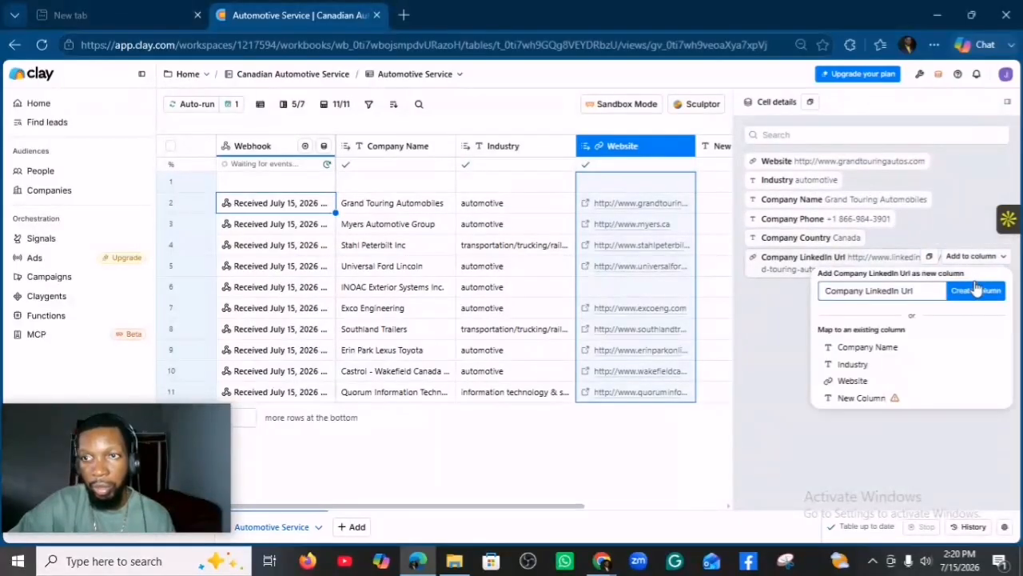
{"action": "left_click", "coordinate": [976, 291]}
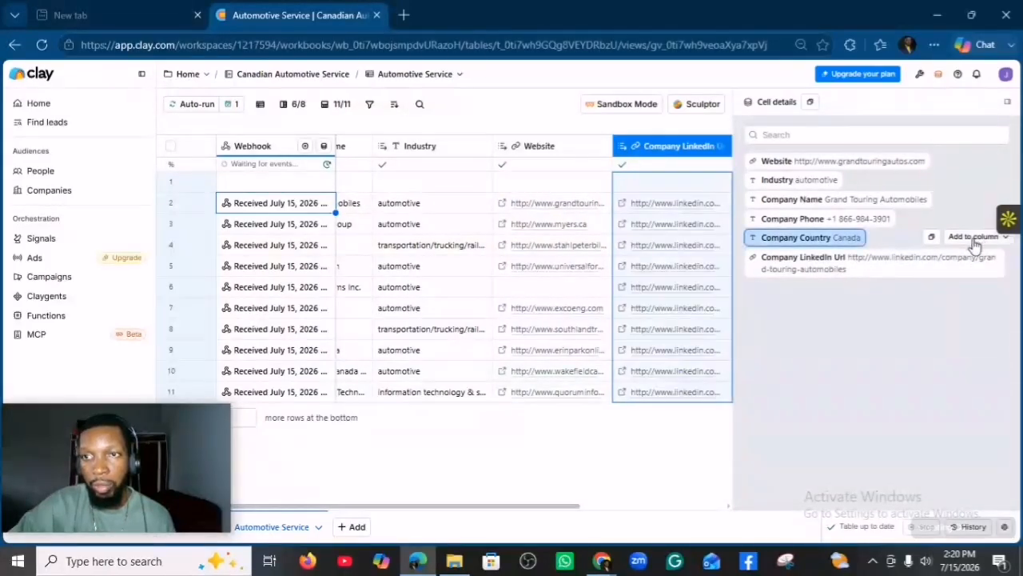
{"action": "left_click", "coordinate": [973, 238]}
{"action": "left_click", "coordinate": [976, 271]}
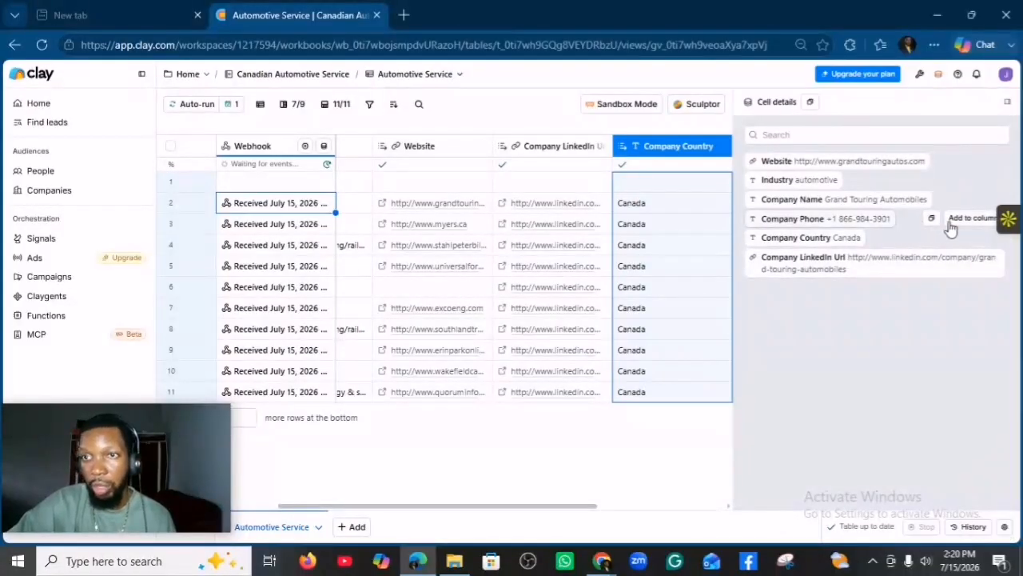
{"action": "left_click", "coordinate": [956, 218]}
{"action": "left_click", "coordinate": [960, 257]}
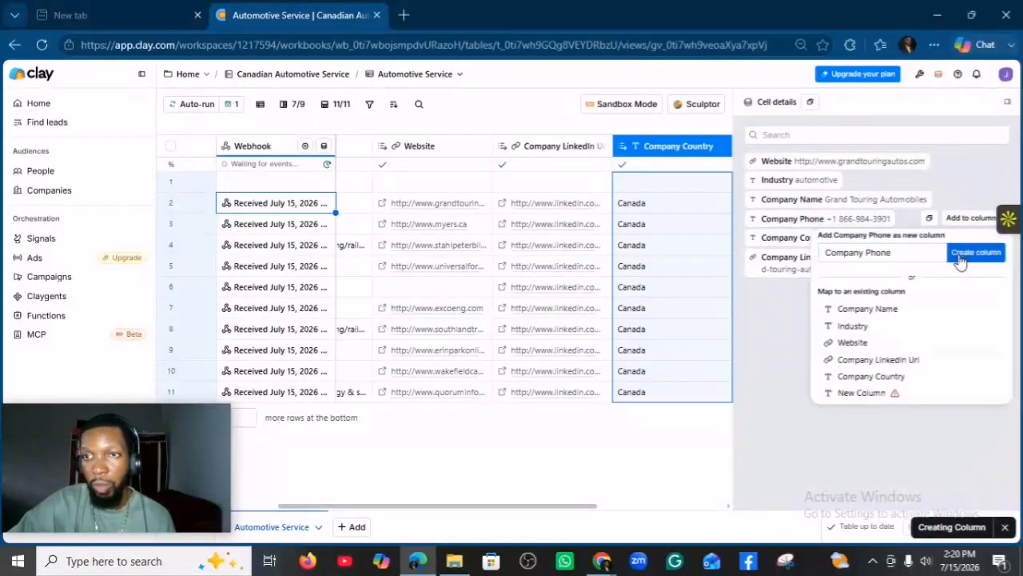
Close the cell details and review the company columns across the Automotive Service table
{"action": "left_click", "coordinate": [1005, 106]}
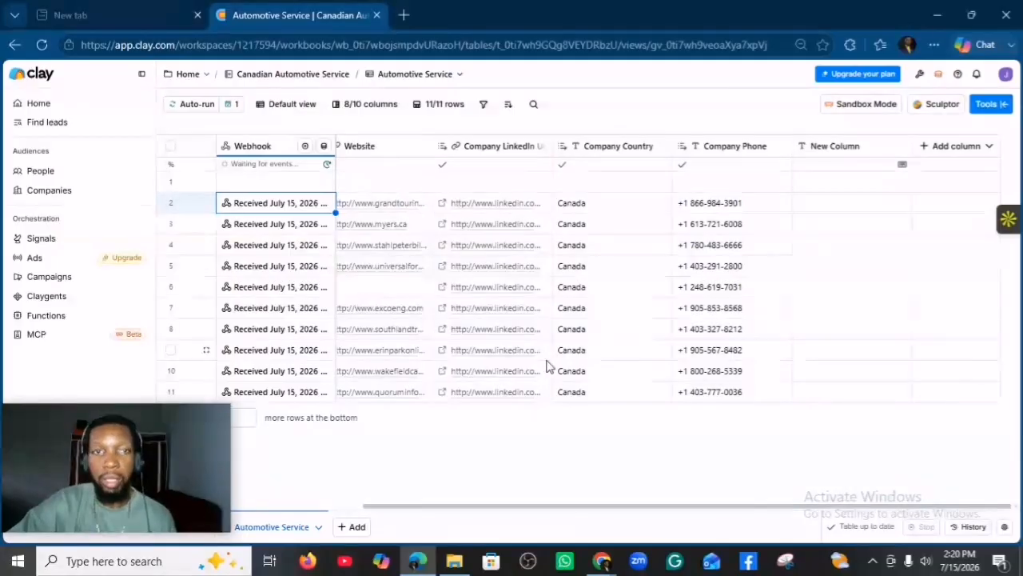
{"action": "left_click_drag", "start_coordinate": [425, 508], "coordinate": [462, 533]}
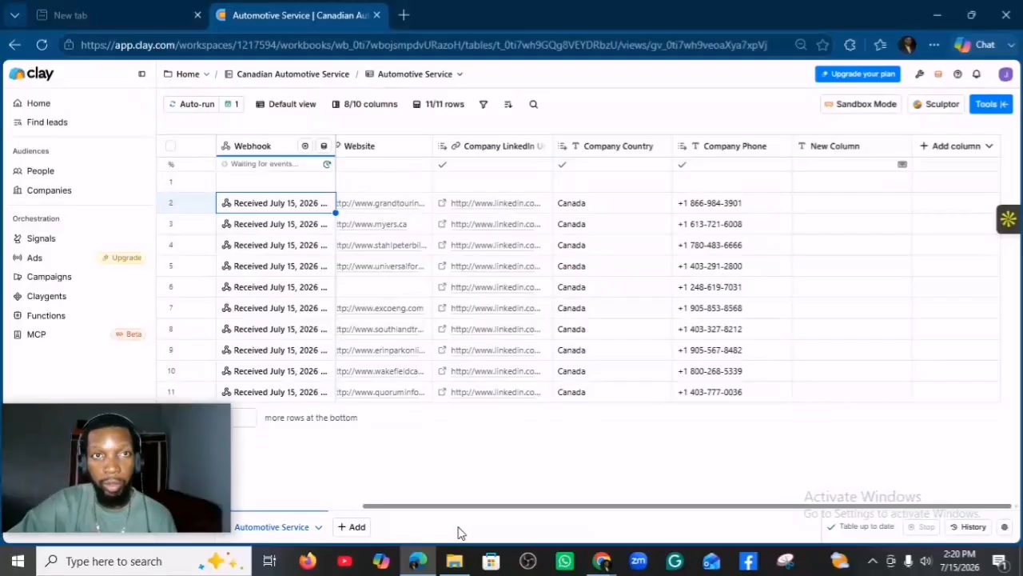
{"action": "scroll", "coordinate": [234, 477], "scroll_direction": "left", "scroll_amount": 5}
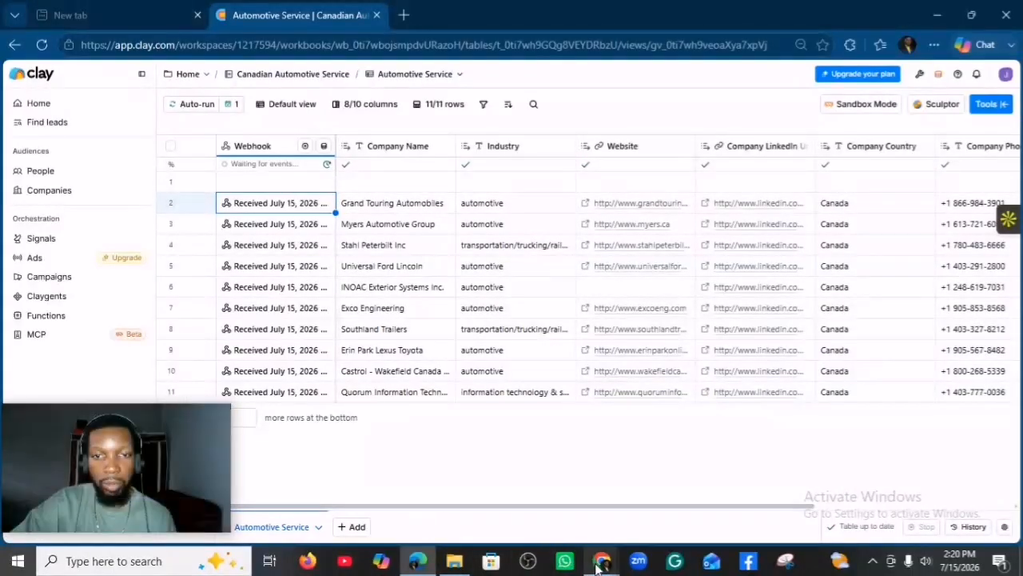
Switch back to Make, run the scenario once more for the next batch of rows, and check the sheet's updated rows
{"action": "mouse_move", "coordinate": [601, 566]}
{"action": "left_click", "coordinate": [512, 519]}
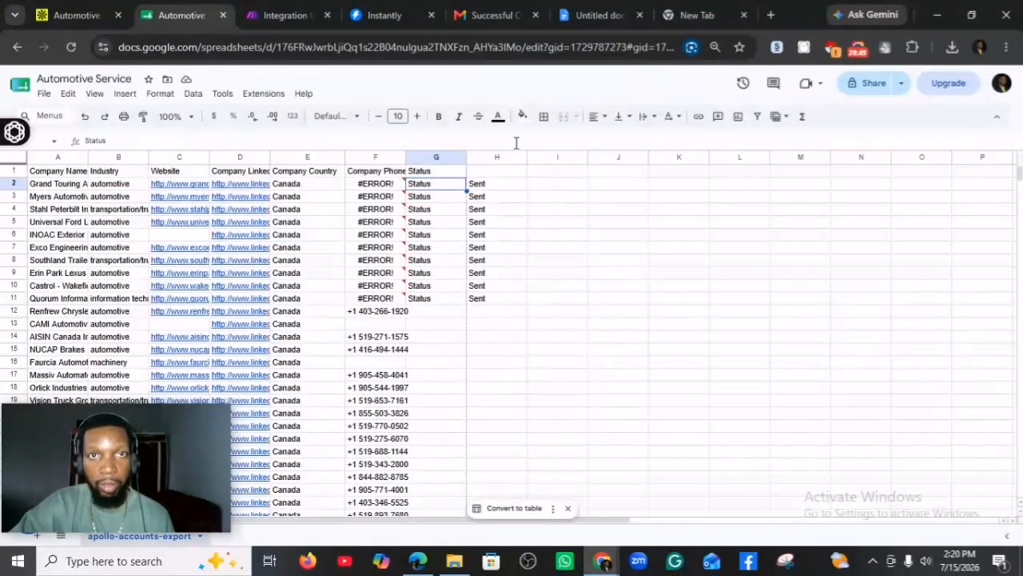
{"action": "left_click", "coordinate": [282, 18]}
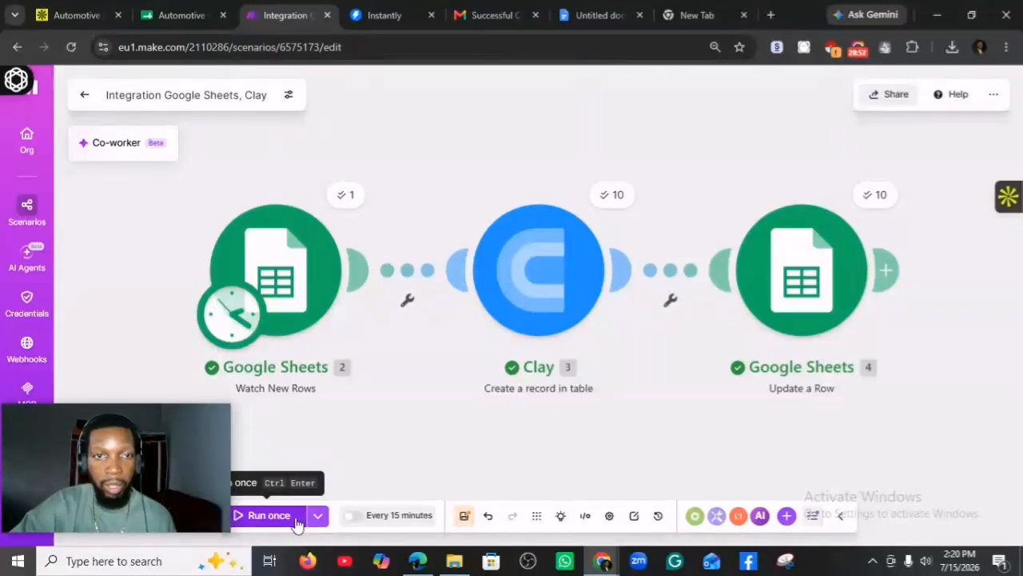
{"action": "left_click", "coordinate": [269, 515]}
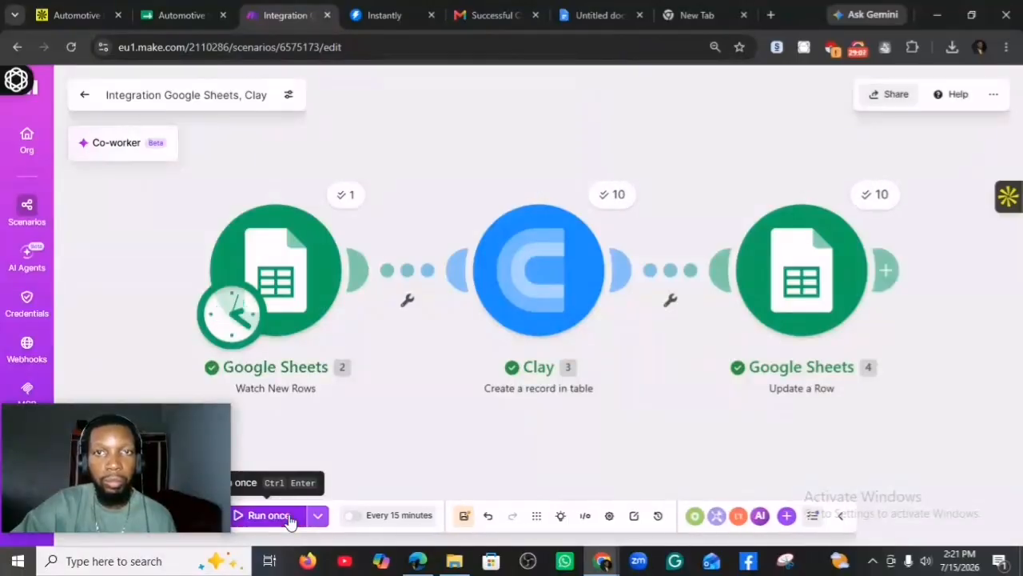
{"action": "left_click", "coordinate": [185, 16]}
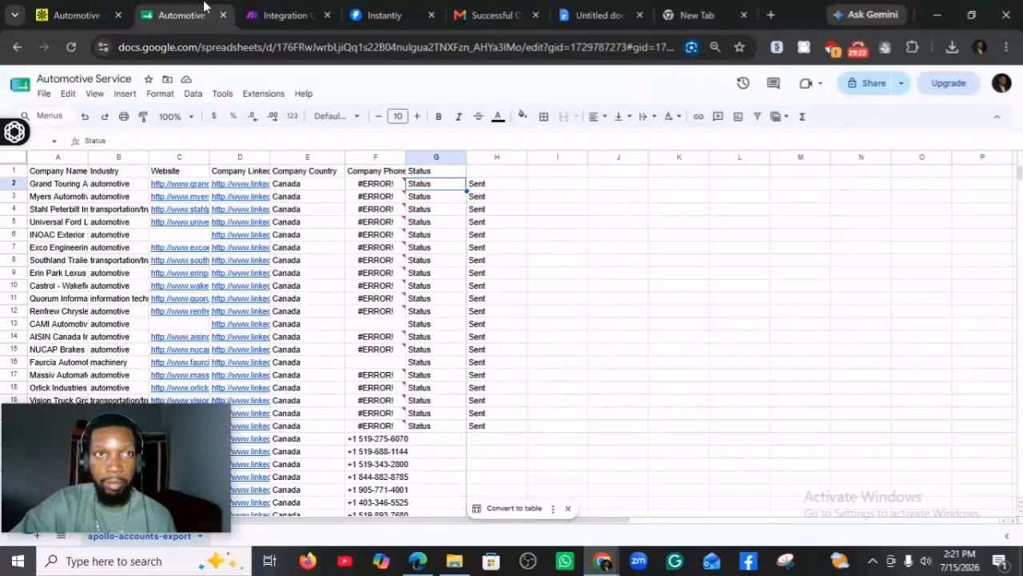
Switch to the Automotive Service table in Clay and look through its imported company rows and columns
{"action": "left_click", "coordinate": [419, 561]}
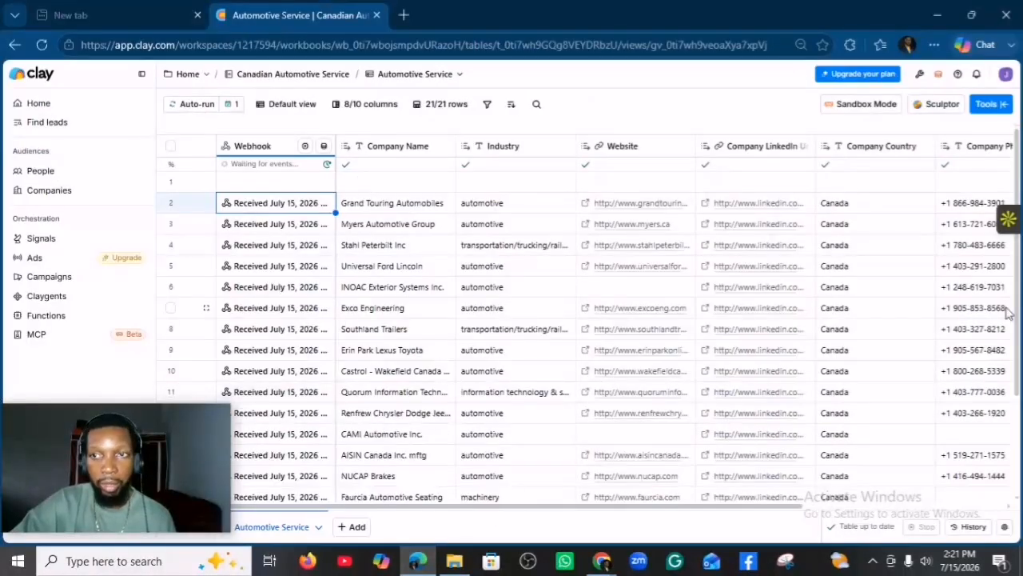
{"action": "left_click_drag", "start_coordinate": [1017, 301], "coordinate": [1018, 424]}
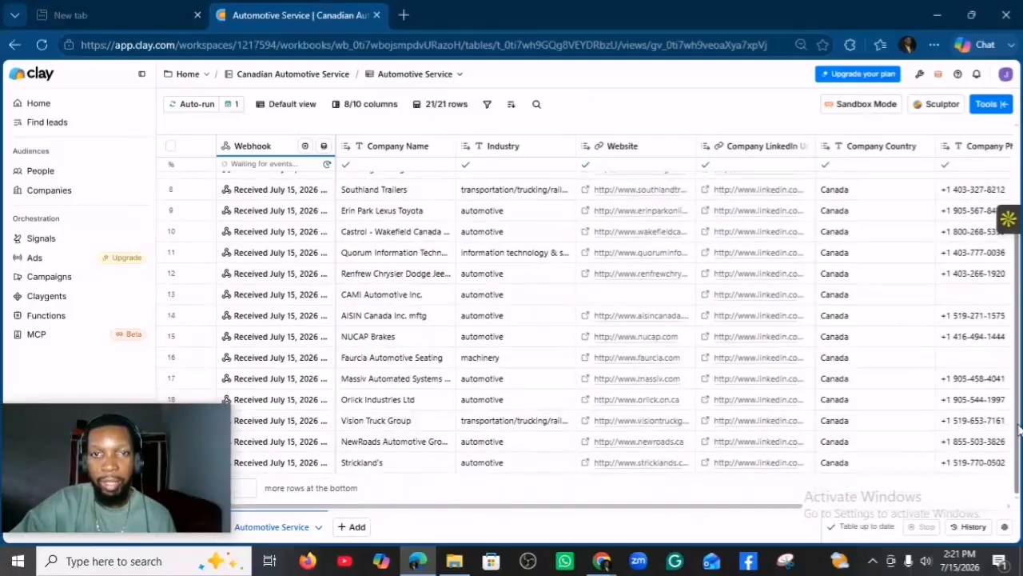
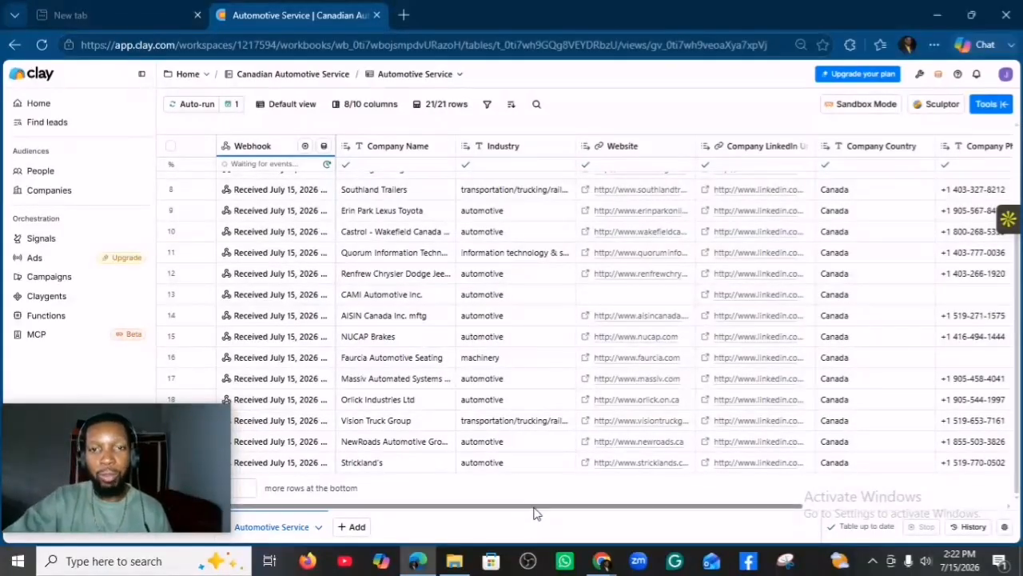
{"action": "left_click_drag", "start_coordinate": [540, 508], "coordinate": [823, 508]}
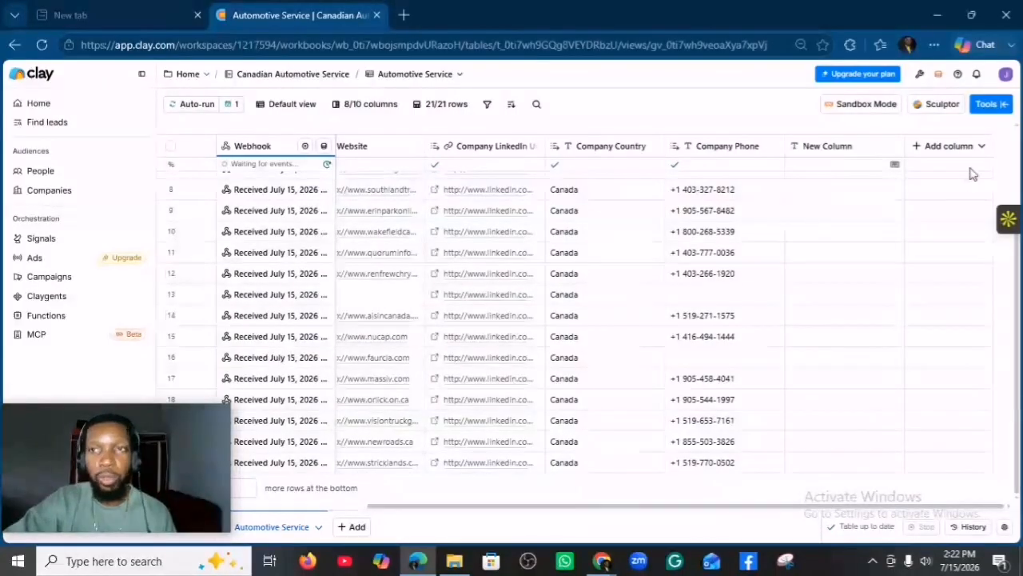
Search the table tools for "find company domain" and choose the Snov.io Find company domain enrichment
{"action": "left_click", "coordinate": [991, 104]}
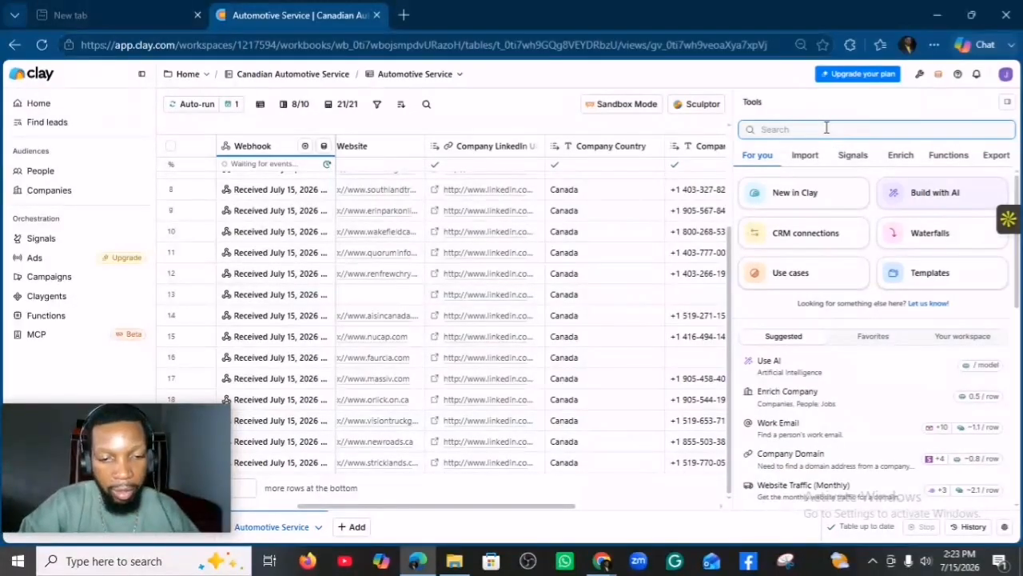
{"action": "type", "text": "find "}
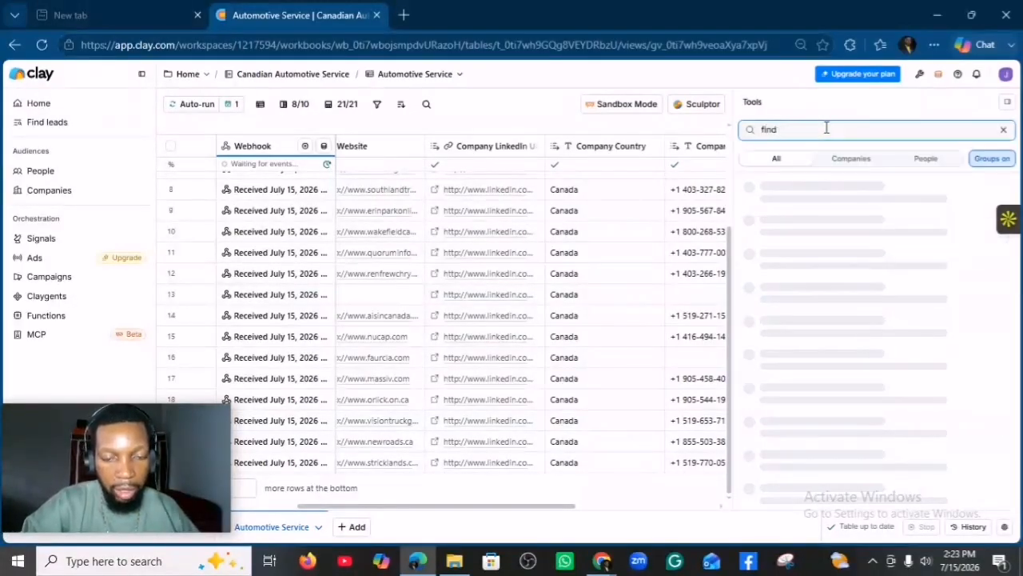
{"action": "type", "text": "com"}
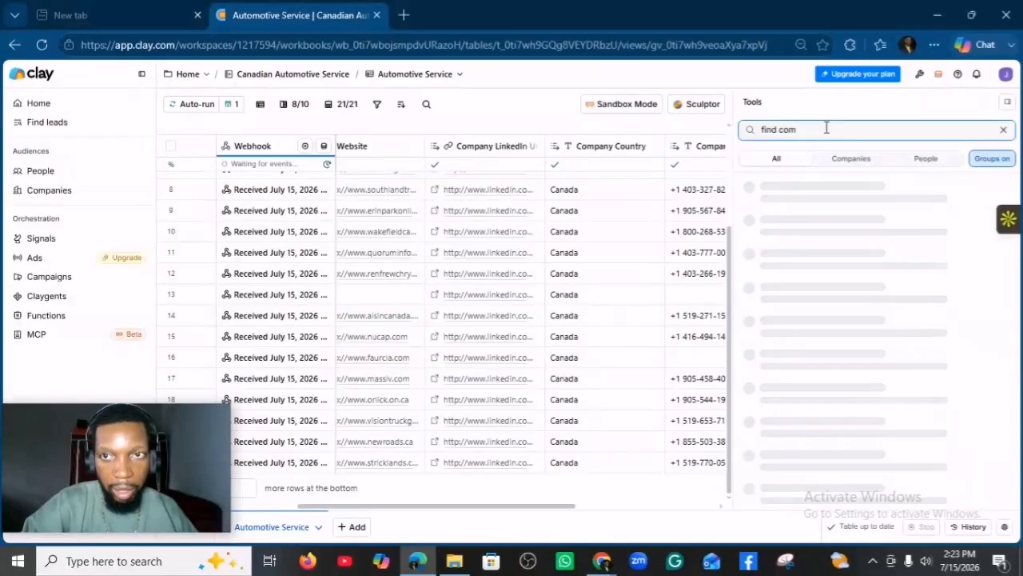
{"action": "type", "text": "pany"}
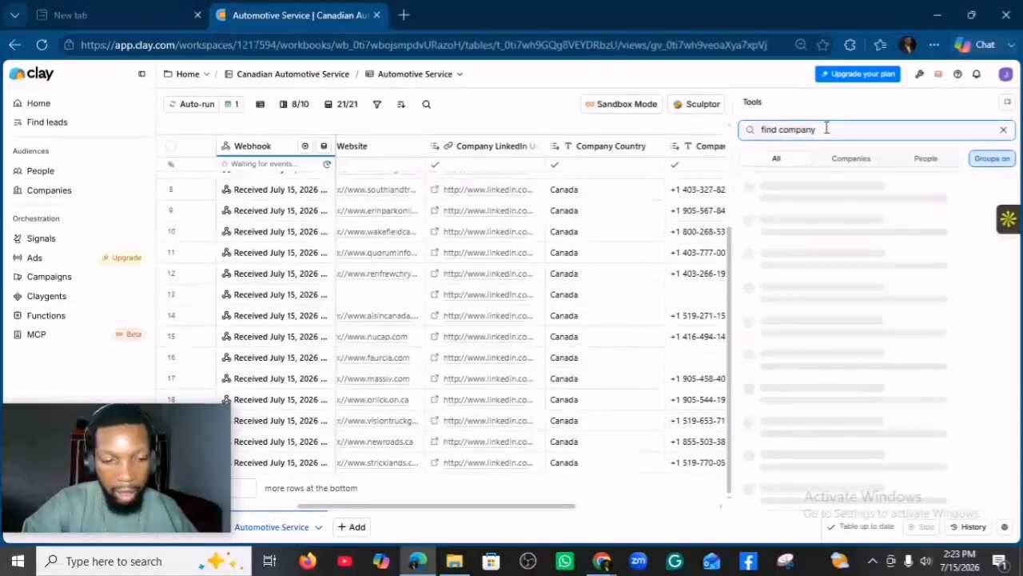
{"action": "type", "text": " domain"}
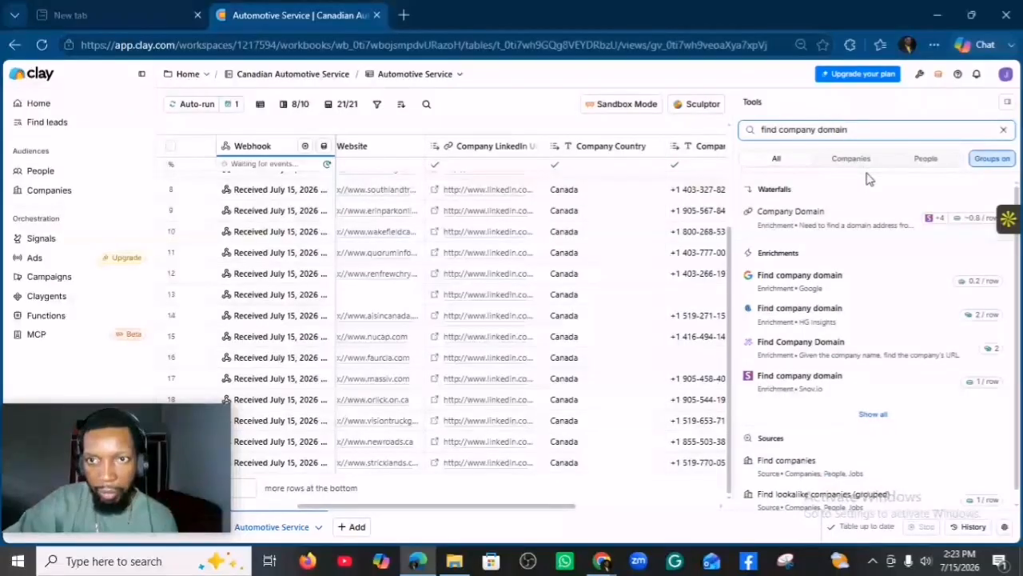
{"action": "mouse_move", "coordinate": [852, 344]}
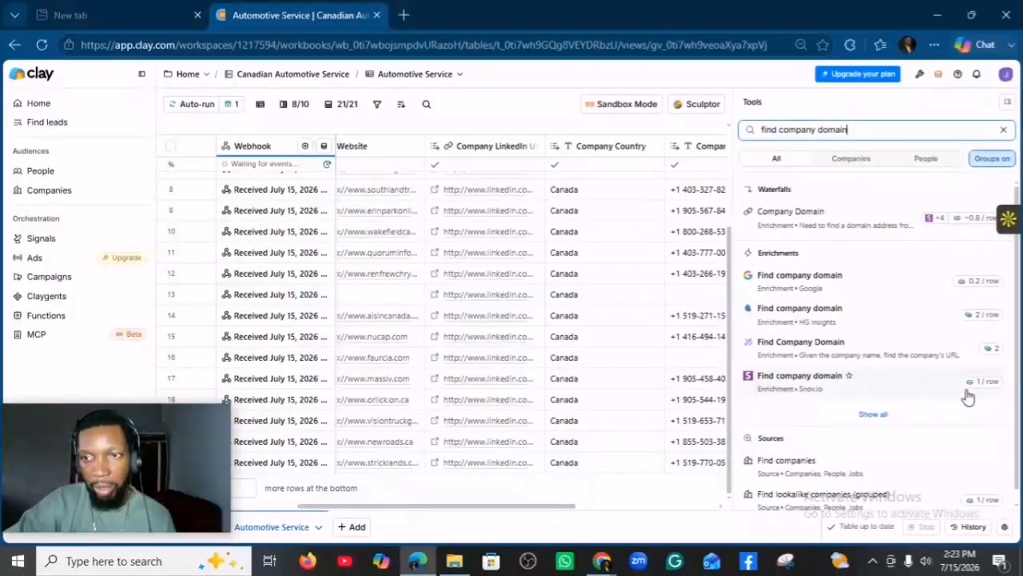
{"action": "mouse_move", "coordinate": [980, 391]}
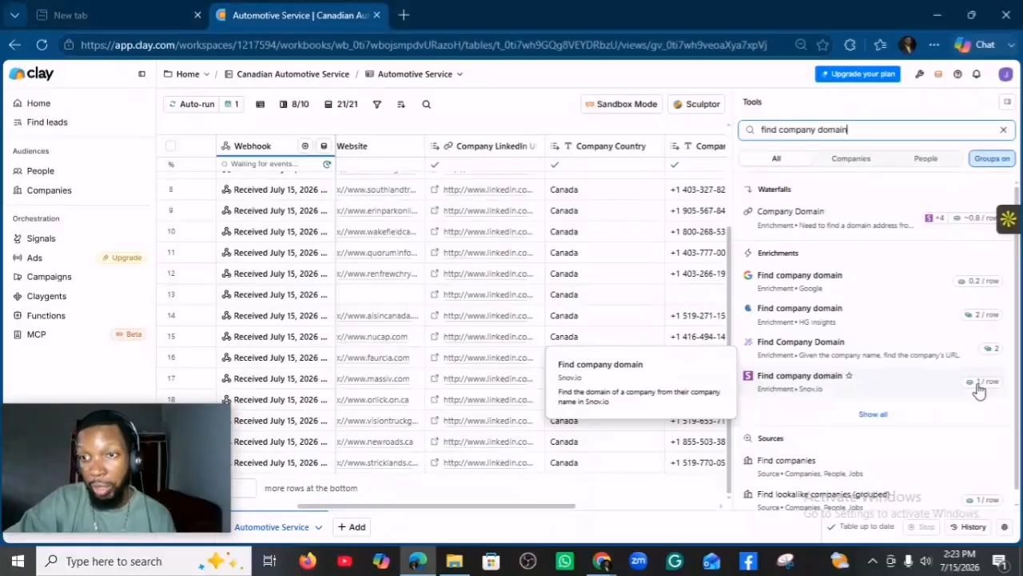
{"action": "left_click", "coordinate": [834, 390]}
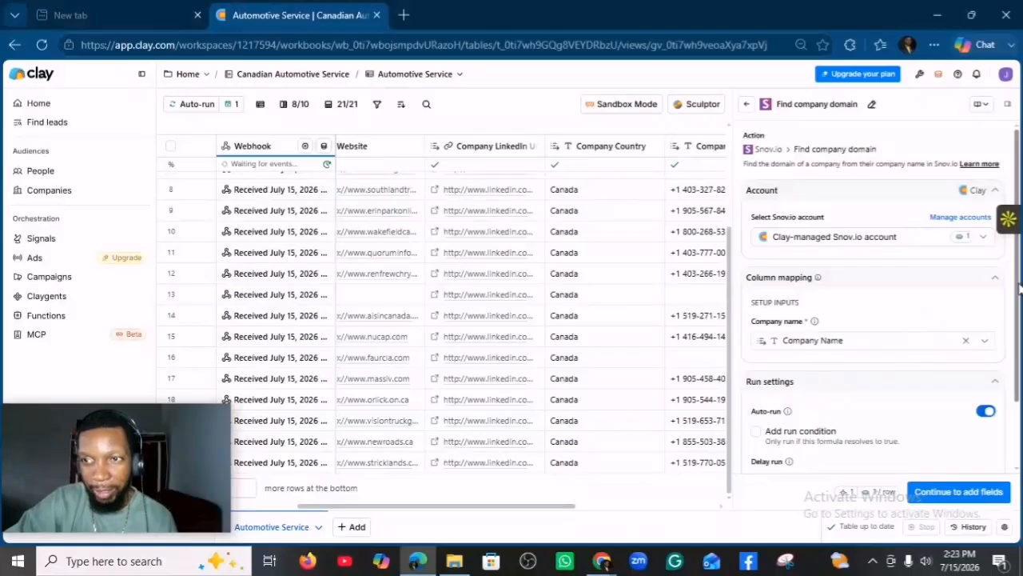
Add the enrichment's Domain output as a table column, then save and run it for the 21 rows in this view
{"action": "scroll", "coordinate": [1020, 287], "scroll_direction": "down", "scroll_amount": 2}
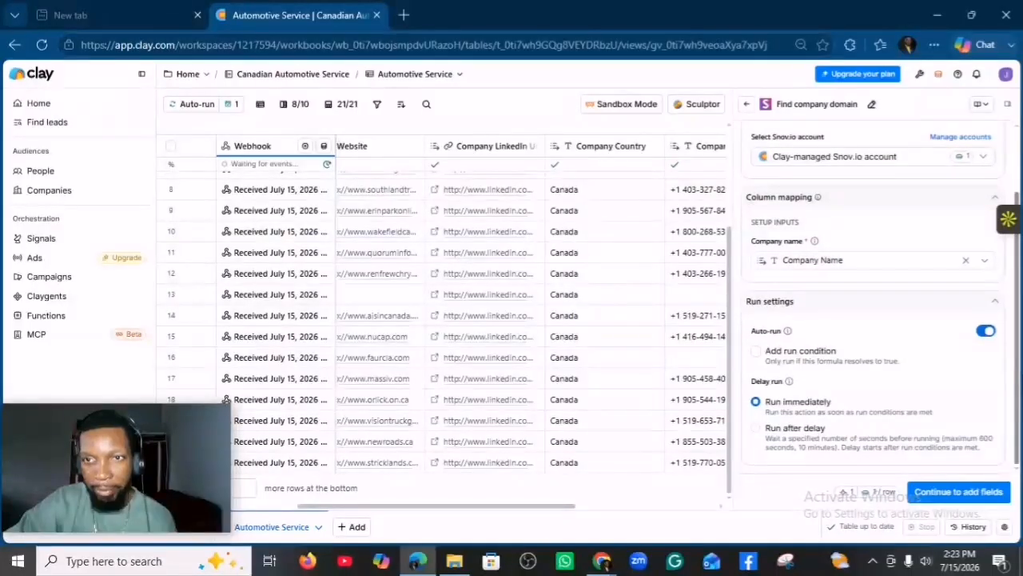
{"action": "scroll", "coordinate": [1017, 288], "scroll_direction": "up", "scroll_amount": 2}
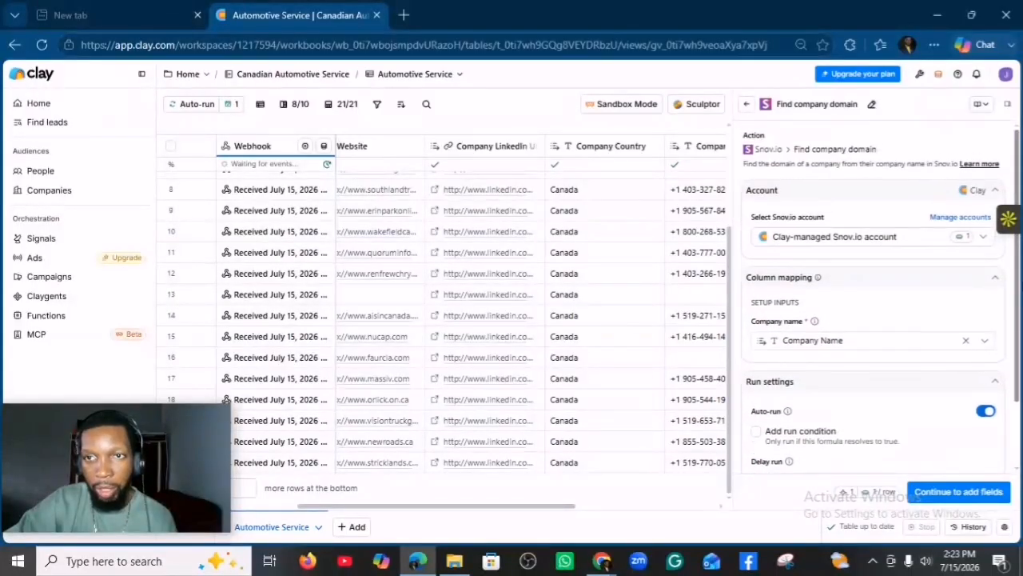
{"action": "scroll", "coordinate": [1018, 264], "scroll_direction": "up", "scroll_amount": 1}
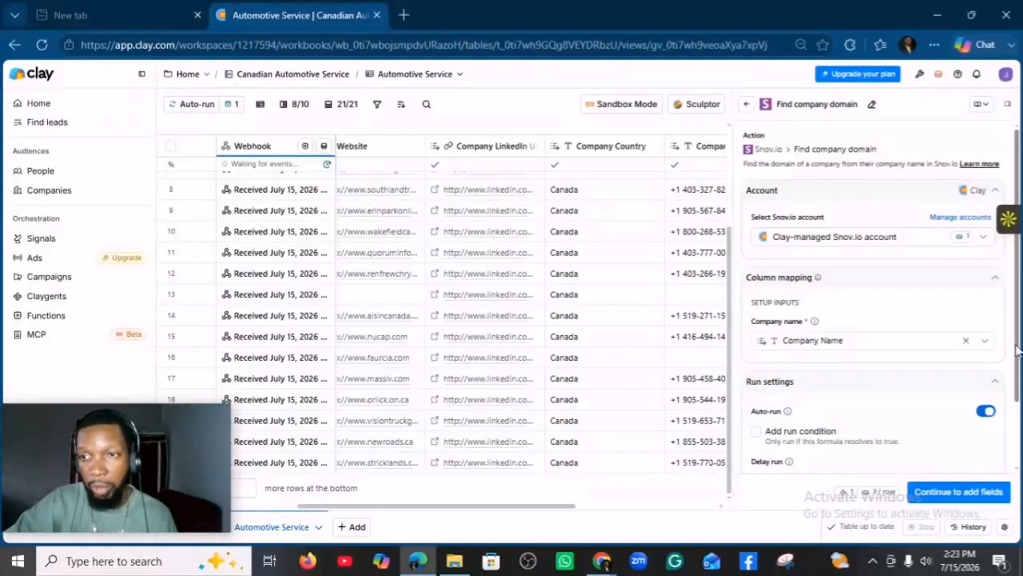
{"action": "scroll", "coordinate": [1017, 349], "scroll_direction": "down", "scroll_amount": 3}
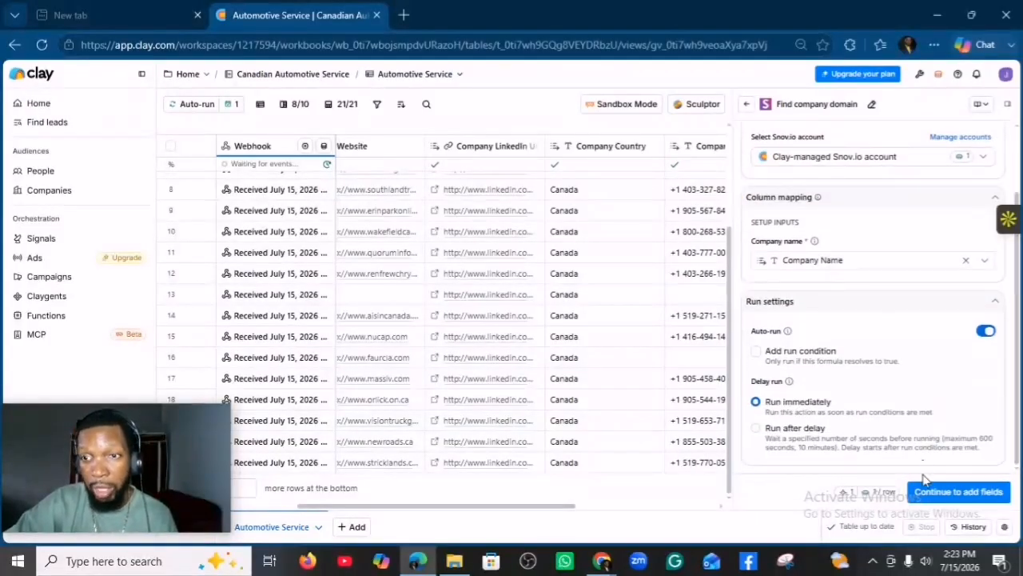
{"action": "left_click", "coordinate": [932, 491]}
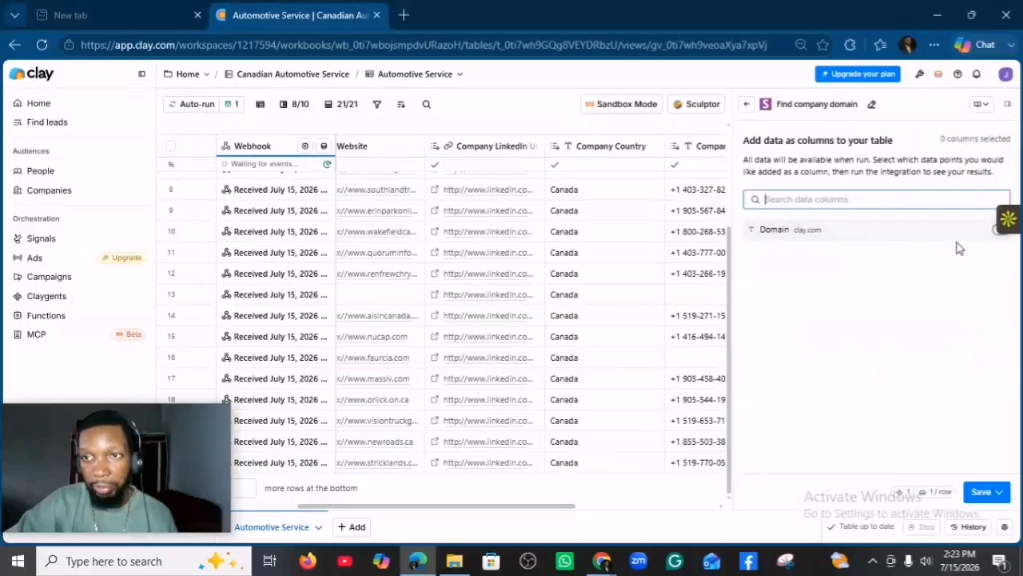
{"action": "left_click", "coordinate": [997, 230]}
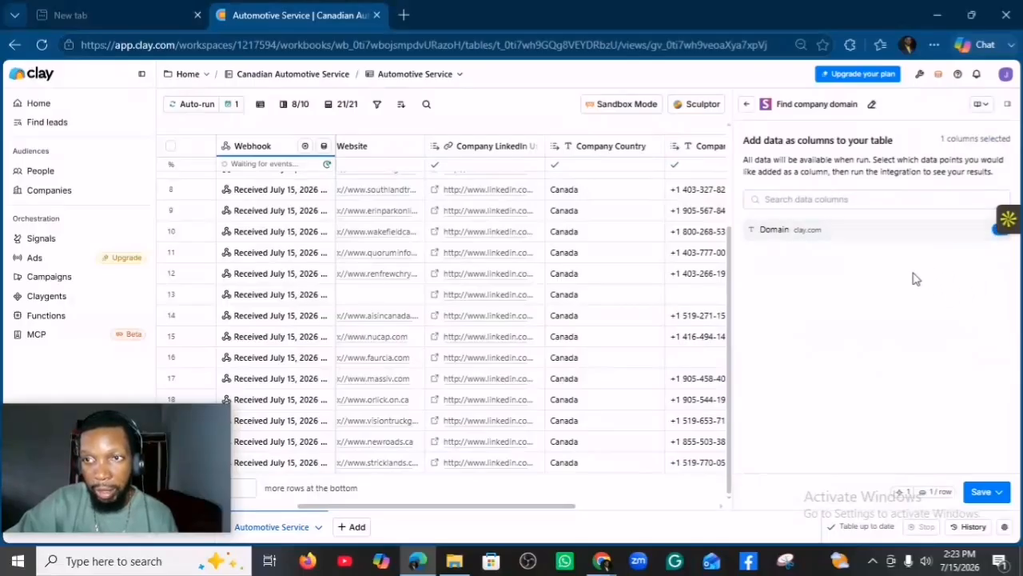
{"action": "left_click", "coordinate": [985, 493]}
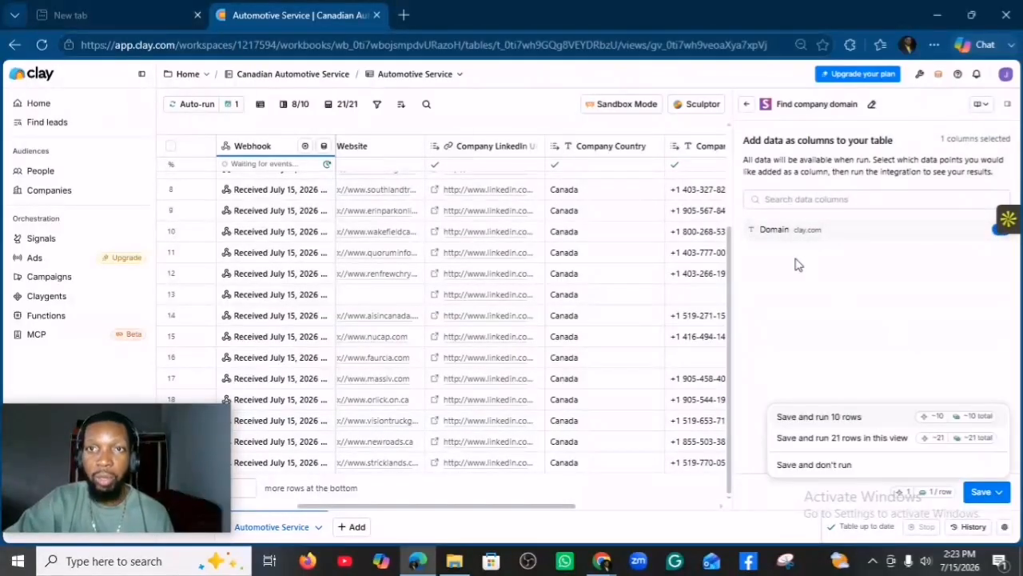
{"action": "left_click", "coordinate": [982, 440]}
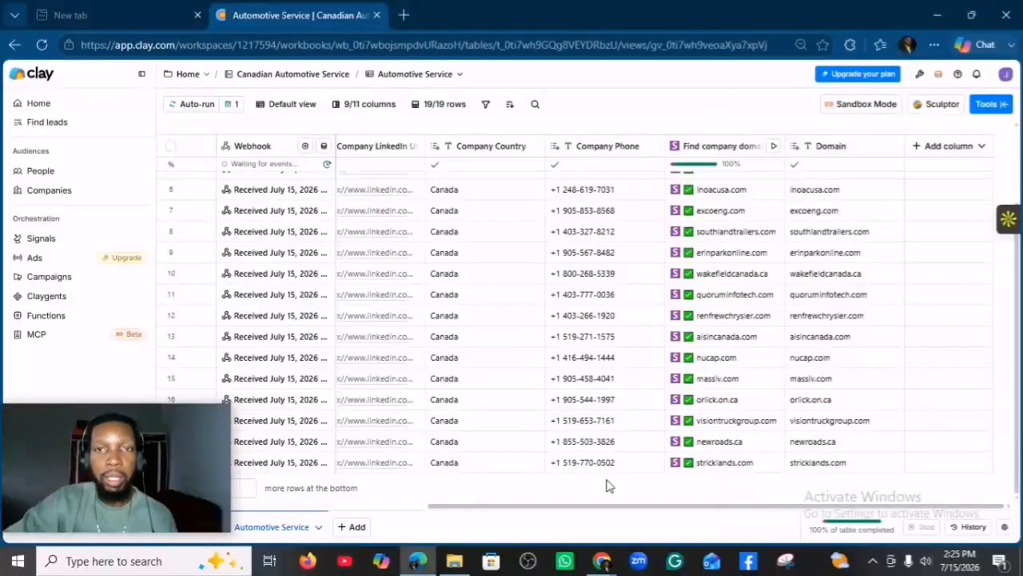
Start a Use AI column in the table and activate its empty prompt field
{"action": "left_click_drag", "start_coordinate": [577, 512], "coordinate": [260, 516]}
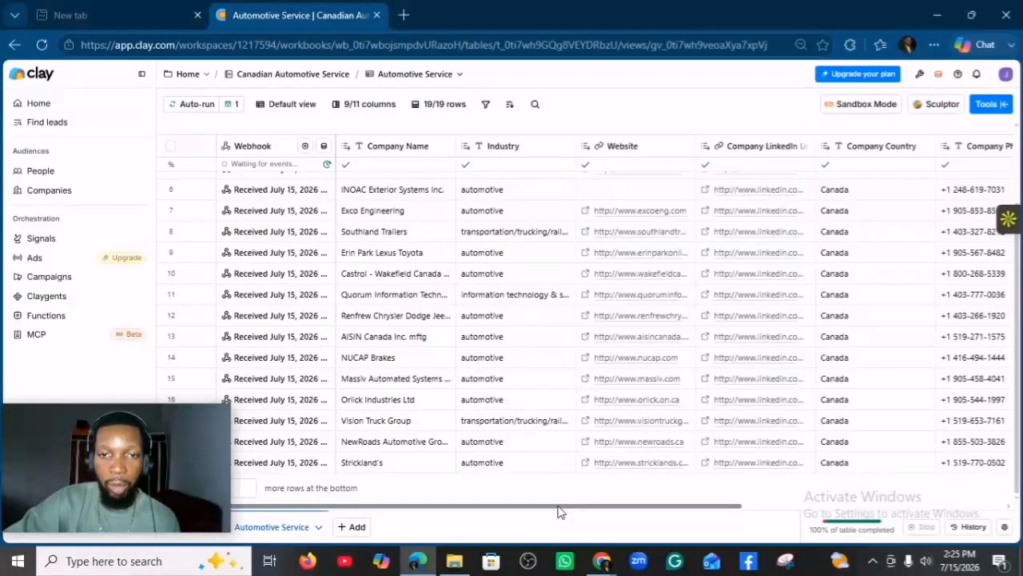
{"action": "left_click_drag", "start_coordinate": [559, 511], "coordinate": [945, 530]}
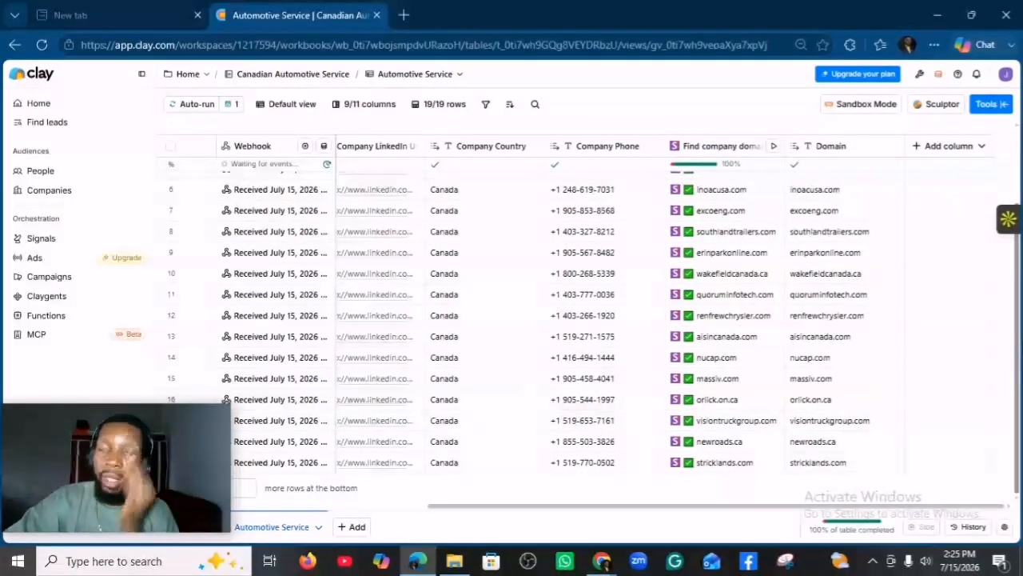
{"action": "left_click", "coordinate": [921, 156]}
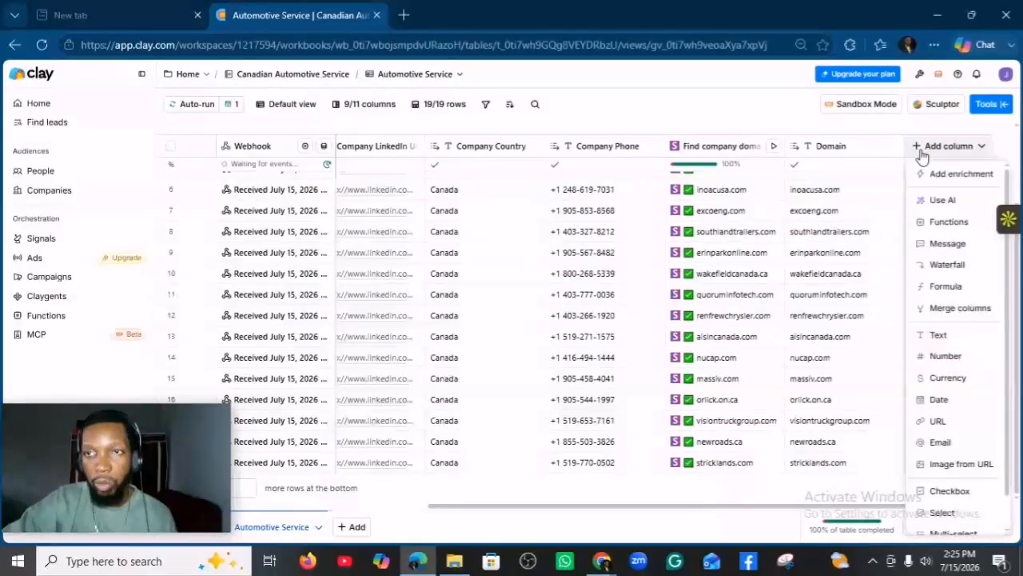
{"action": "left_click", "coordinate": [948, 204]}
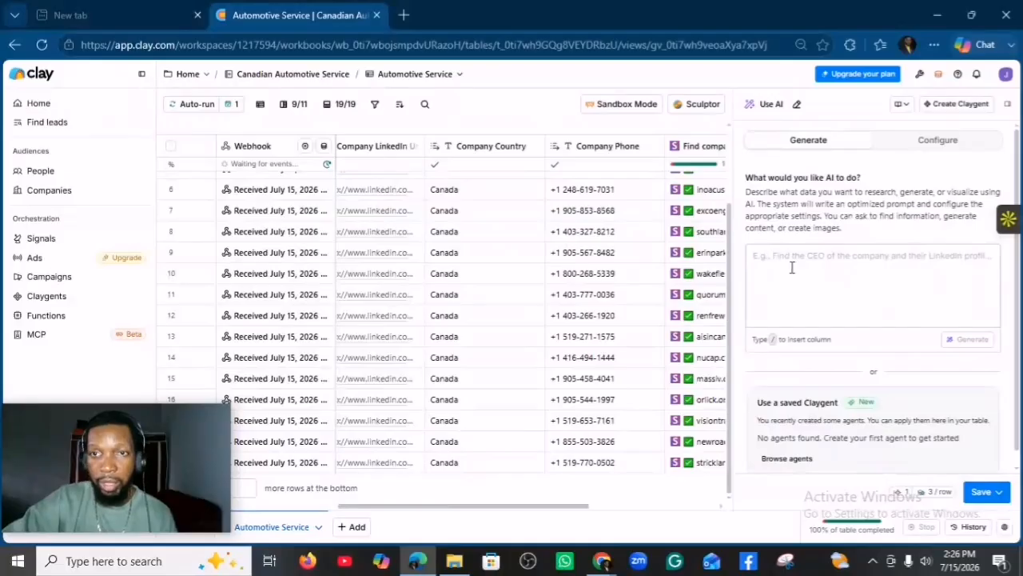
{"action": "left_click", "coordinate": [760, 258]}
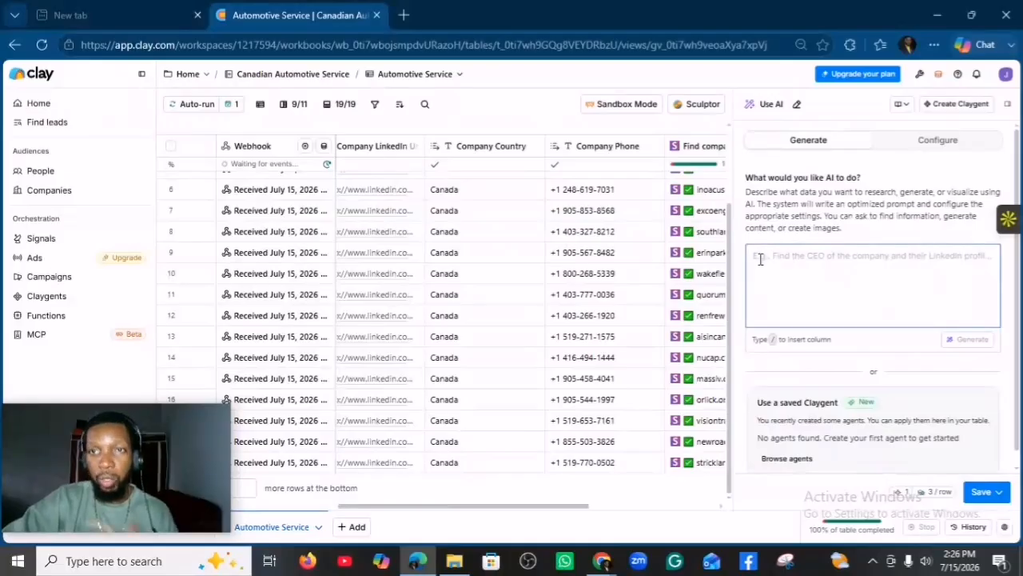
Switch to the Untitled document in Google Docs, copy the qualification prompt beginning "Analyze {{Company Name}}", and return to the Clay window
{"action": "left_click", "coordinate": [601, 560]}
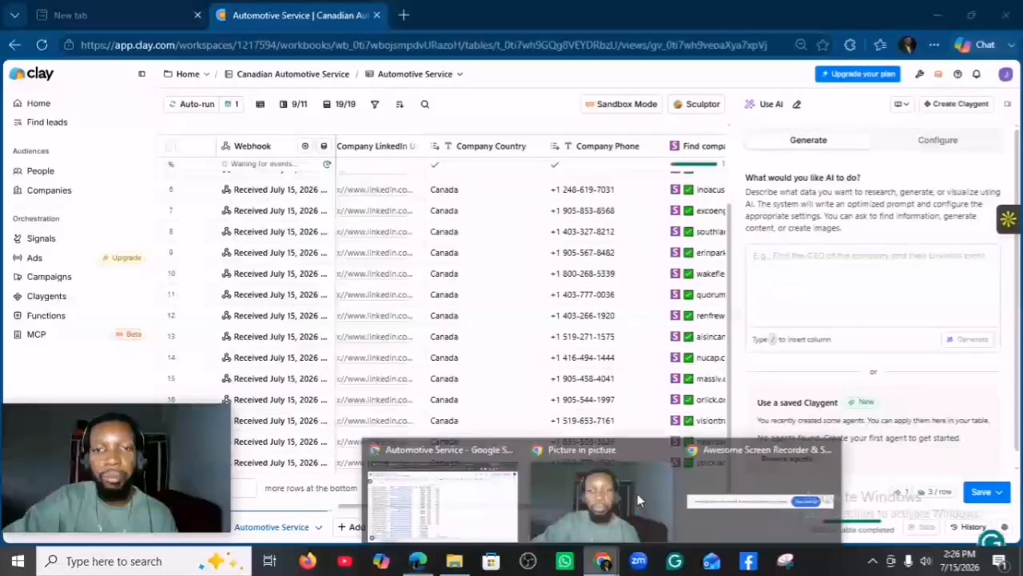
{"action": "left_click", "coordinate": [486, 500]}
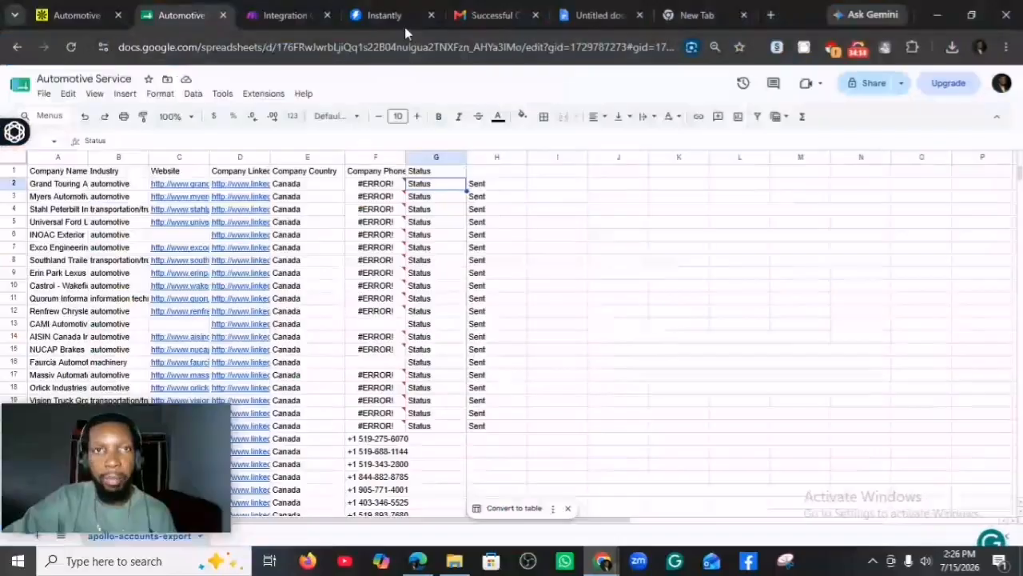
{"action": "left_click", "coordinate": [604, 17]}
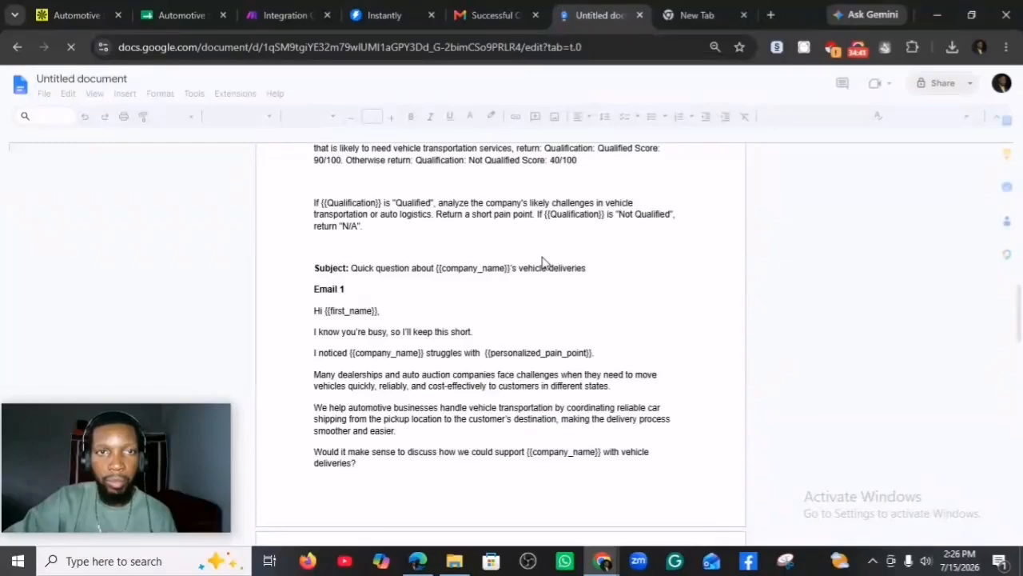
{"action": "scroll", "coordinate": [541, 262], "scroll_direction": "up", "scroll_amount": 5}
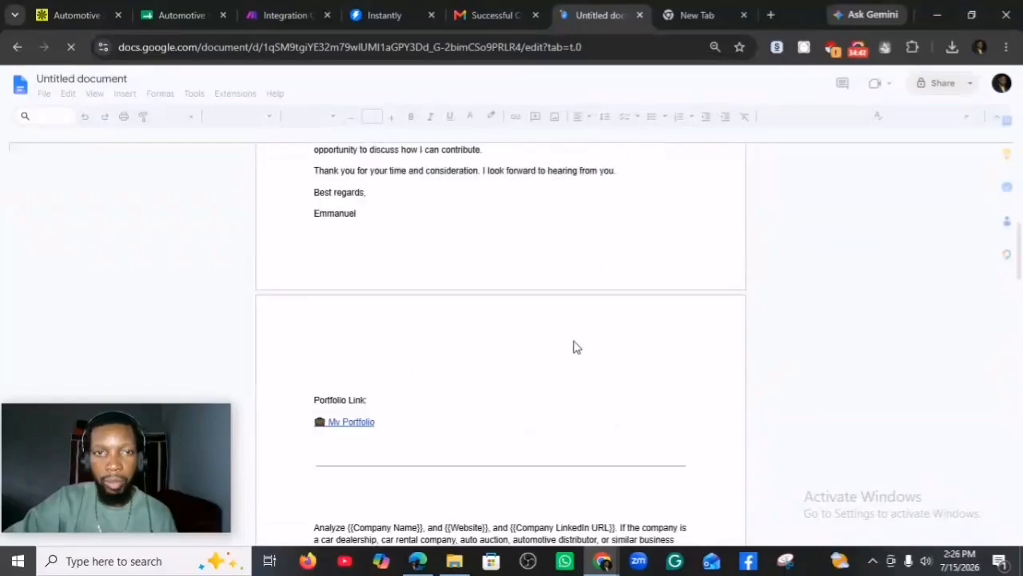
{"action": "scroll", "coordinate": [520, 341], "scroll_direction": "down", "scroll_amount": 5}
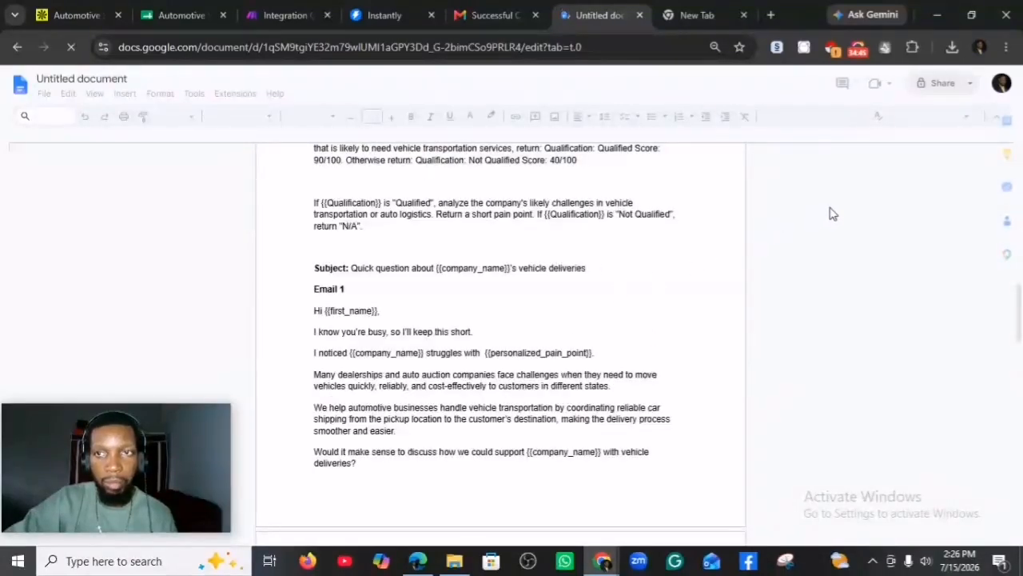
{"action": "left_click", "coordinate": [586, 170]}
{"action": "left_click_drag", "start_coordinate": [586, 169], "coordinate": [309, 245]}
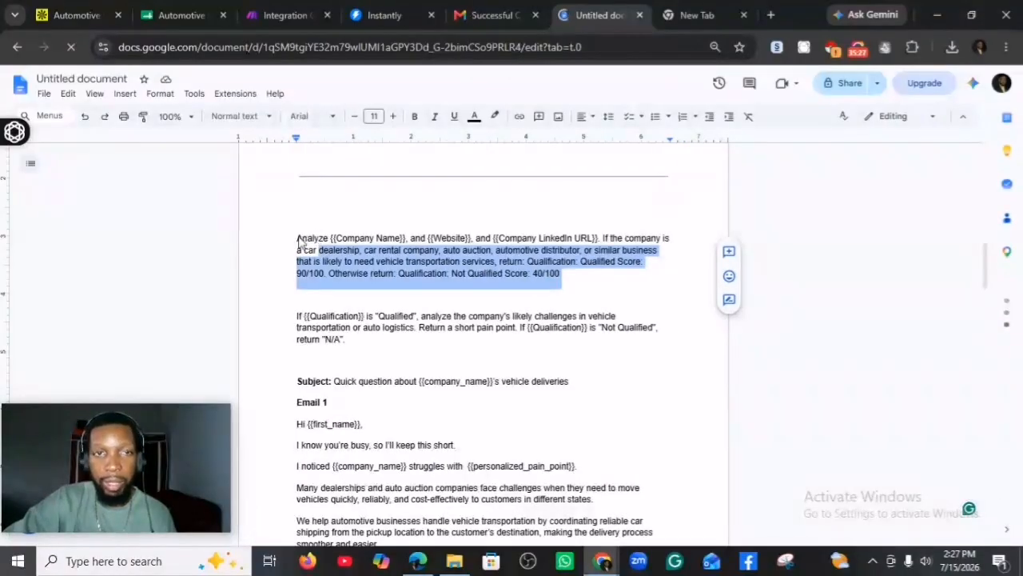
{"action": "left_click", "coordinate": [298, 242]}
{"action": "left_click_drag", "start_coordinate": [297, 240], "coordinate": [590, 276]}
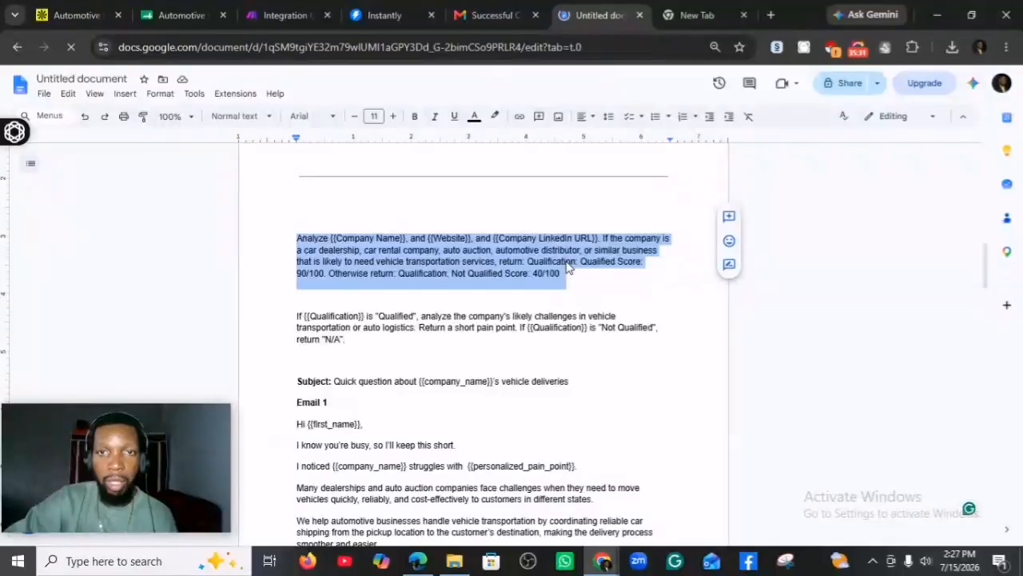
{"action": "right_click", "coordinate": [567, 267]}
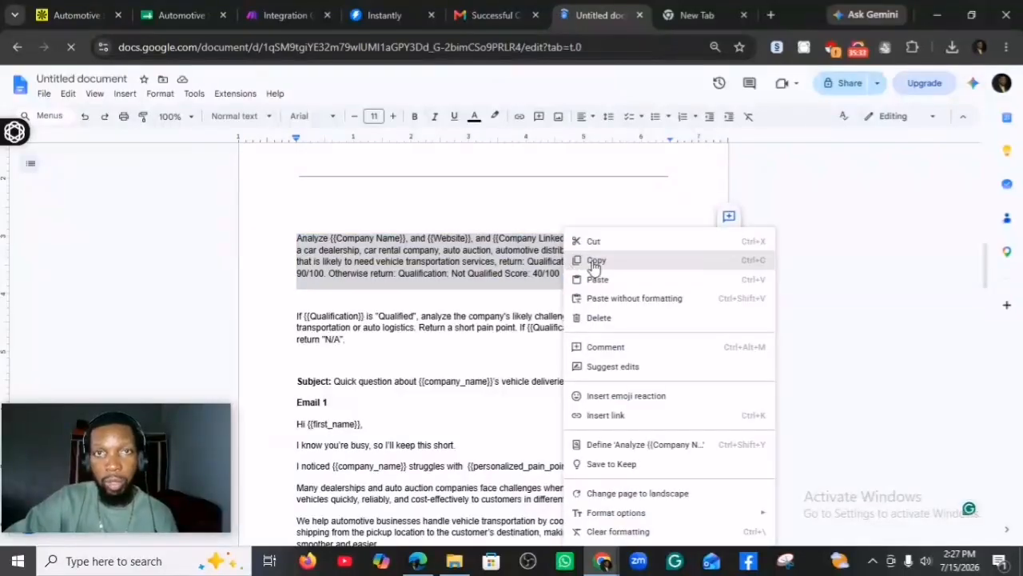
{"action": "left_click", "coordinate": [595, 263]}
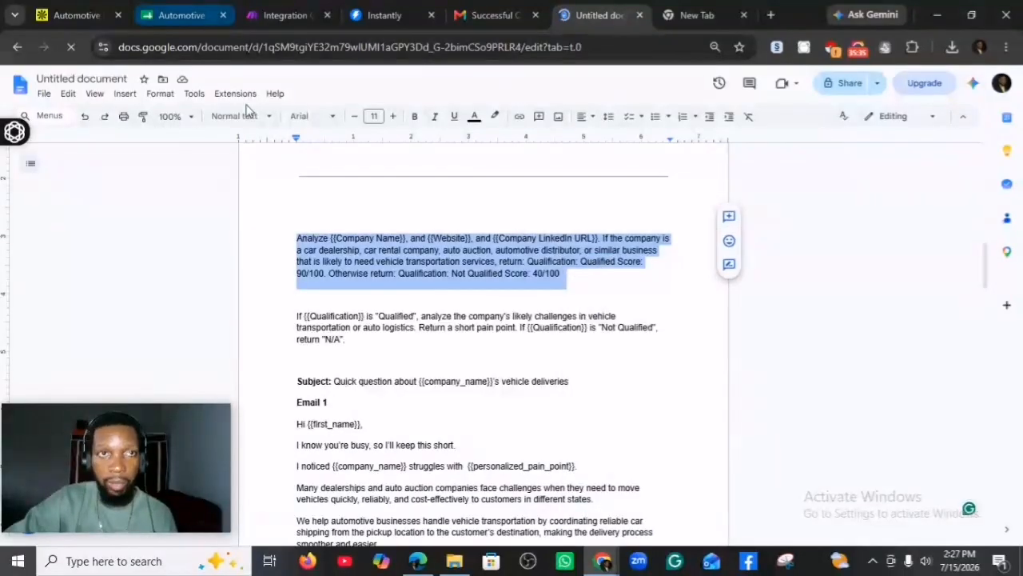
{"action": "left_click", "coordinate": [418, 562]}
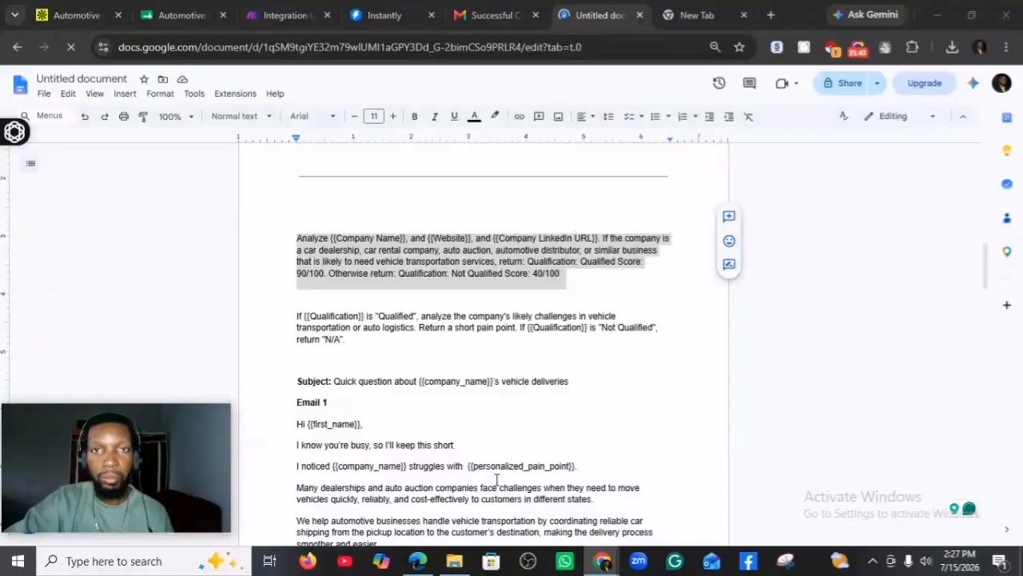
Switch back to the Clay window and paste the copied qualification prompt into the Use AI column's prompt field
{"action": "mouse_move", "coordinate": [417, 562]}
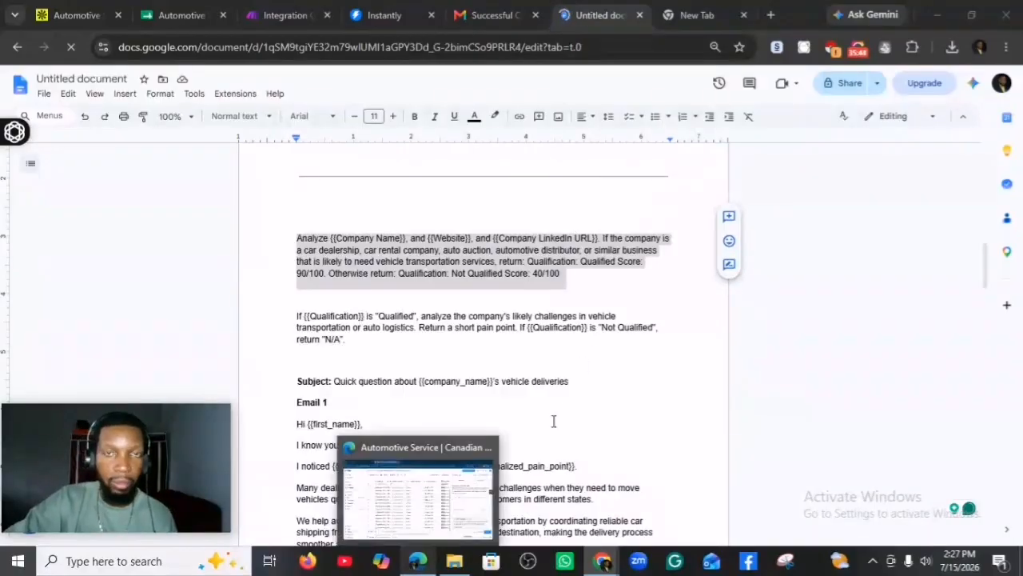
{"action": "left_click", "coordinate": [416, 502]}
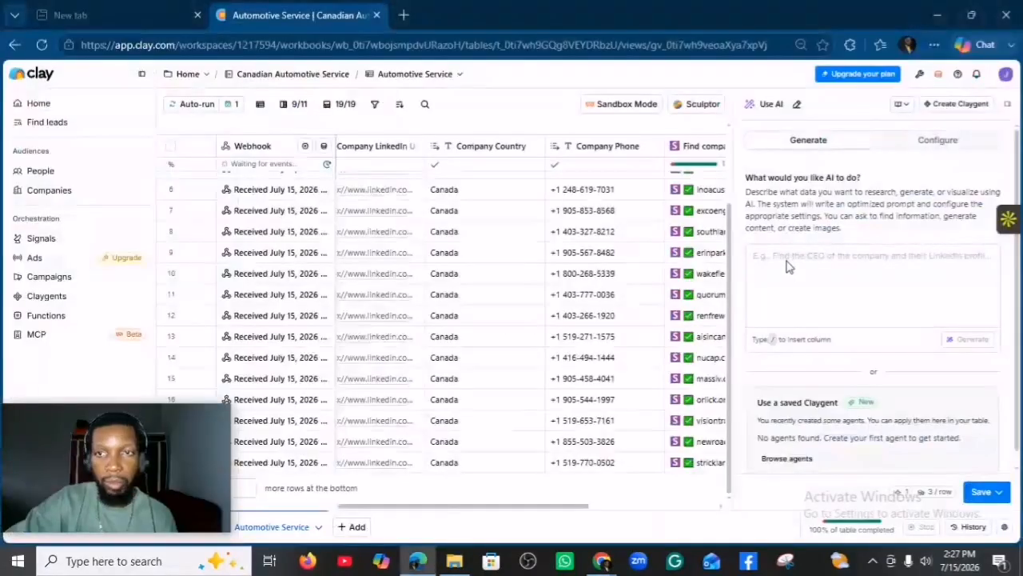
{"action": "left_click", "coordinate": [786, 264]}
{"action": "right_click", "coordinate": [784, 261]}
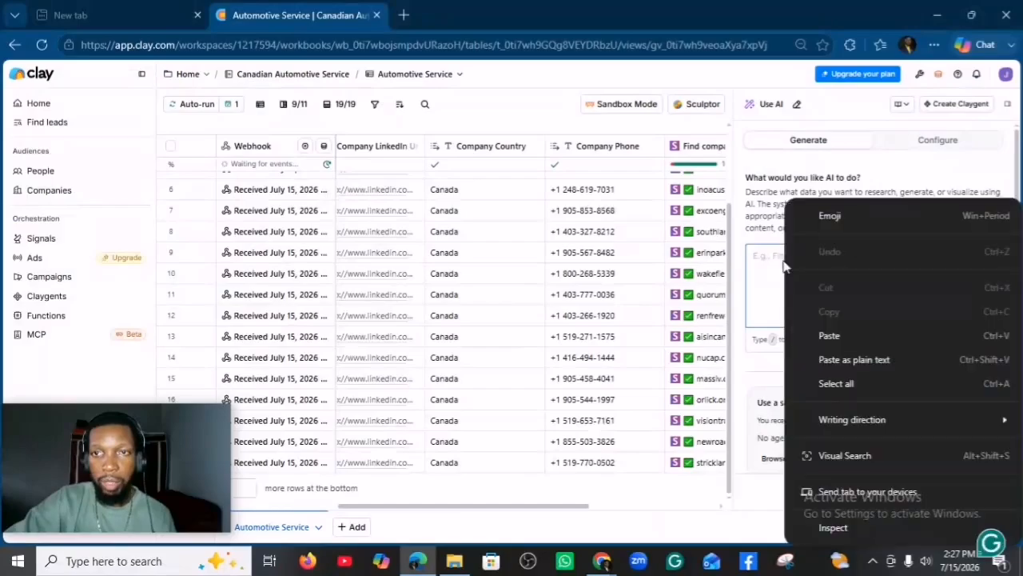
{"action": "left_click", "coordinate": [834, 336]}
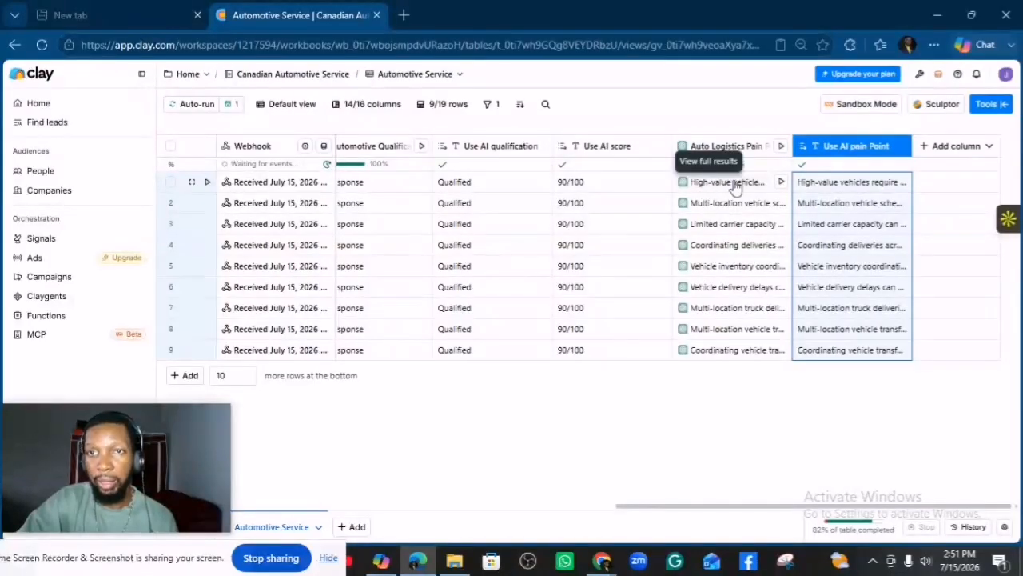
Read the full pain point texts in rows 1, 6, 4 and 9 of the Use AI pain Point column
{"action": "left_click", "coordinate": [817, 187]}
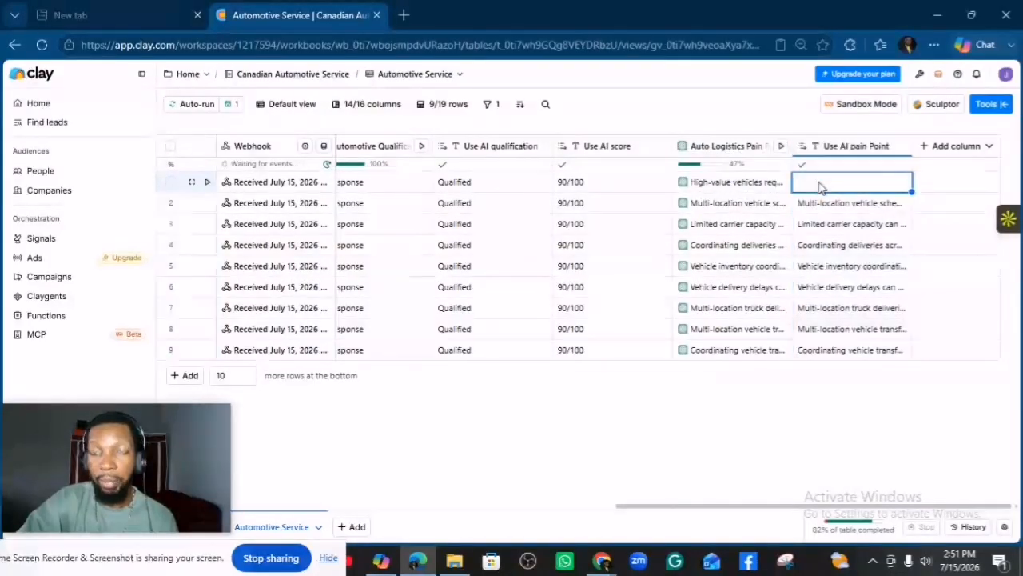
{"action": "double_click", "coordinate": [819, 188]}
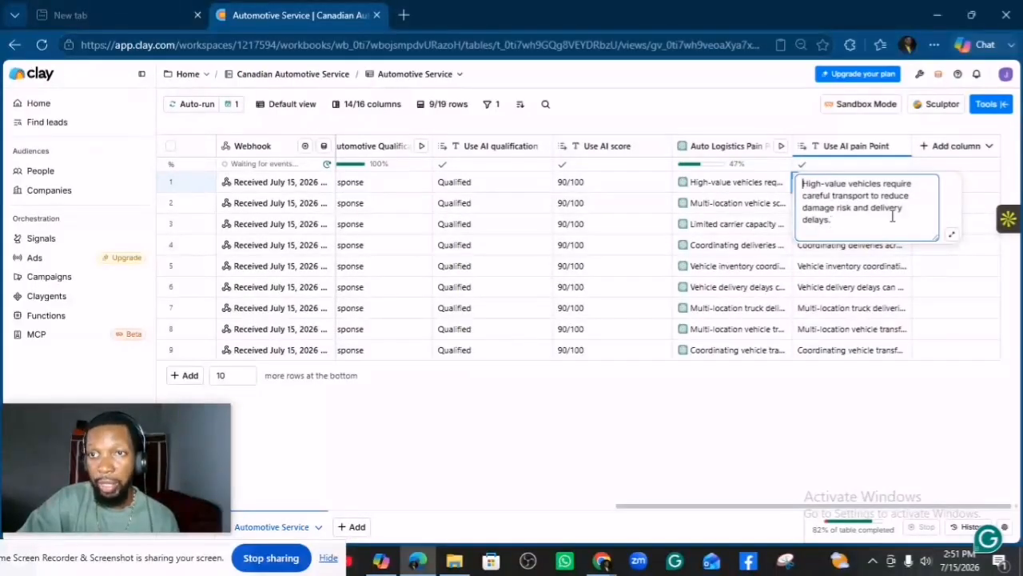
{"action": "double_click", "coordinate": [827, 290]}
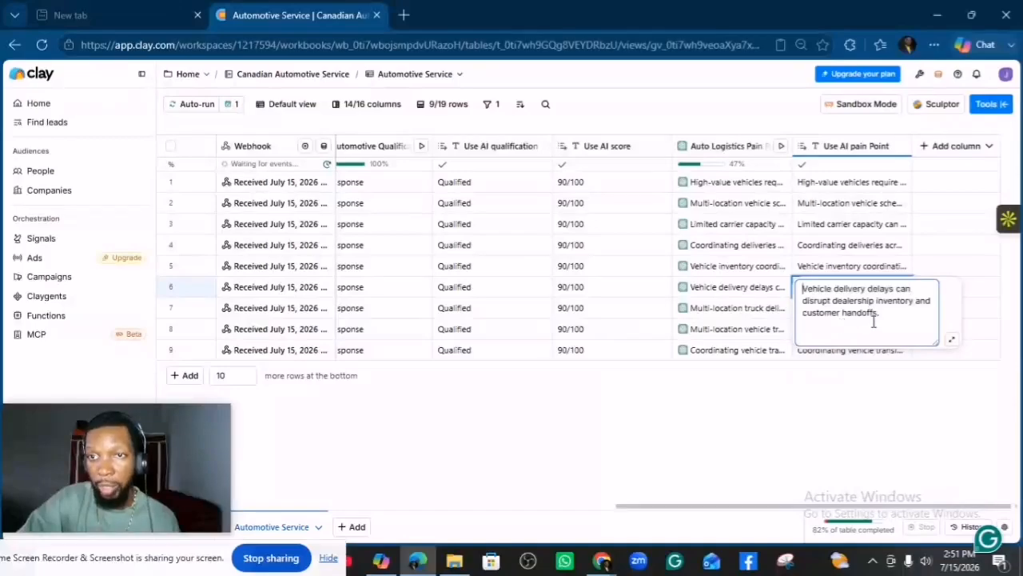
{"action": "left_click", "coordinate": [829, 250]}
{"action": "left_click", "coordinate": [828, 251]}
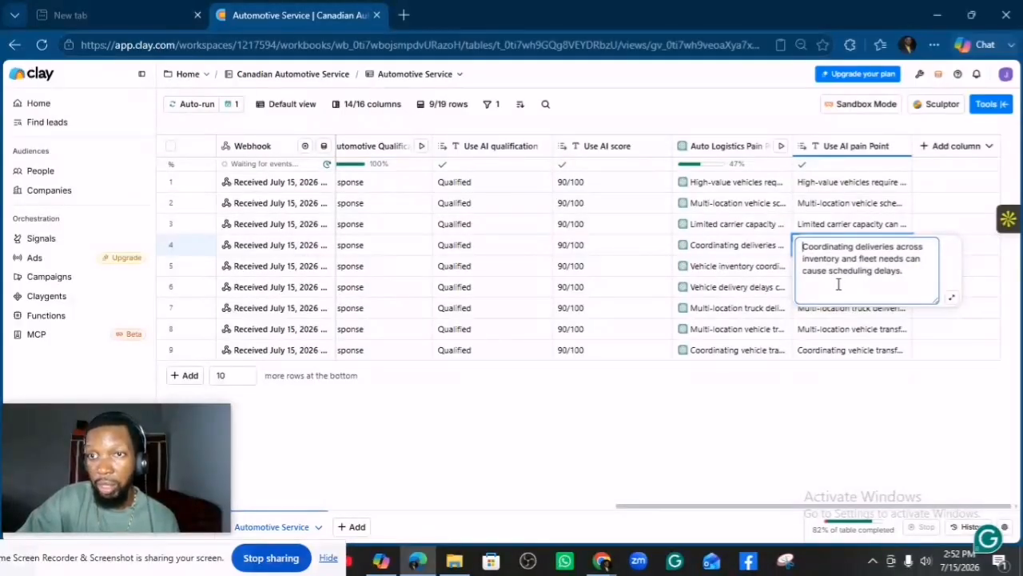
{"action": "left_click", "coordinate": [848, 351]}
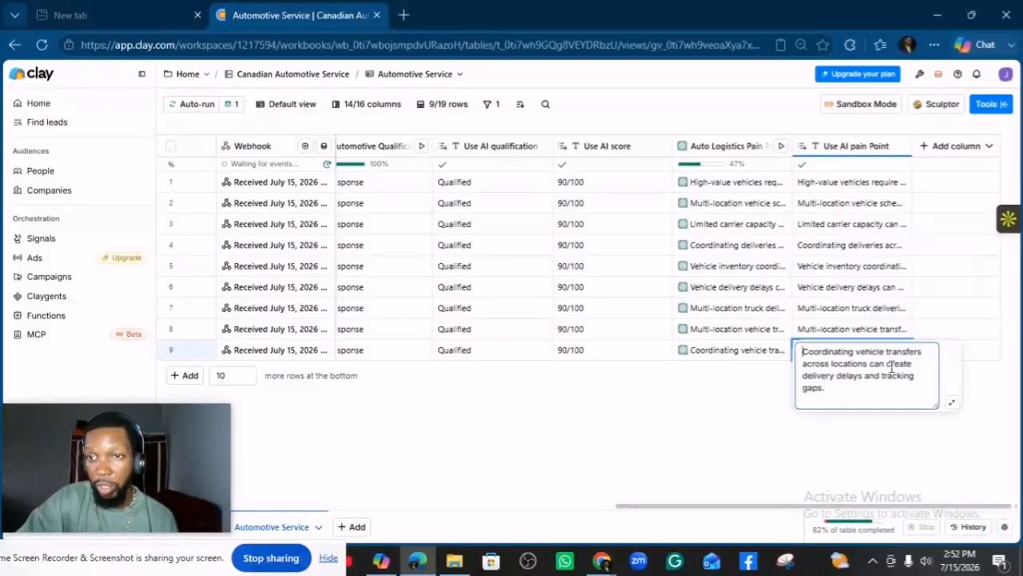
{"action": "left_click", "coordinate": [855, 389]}
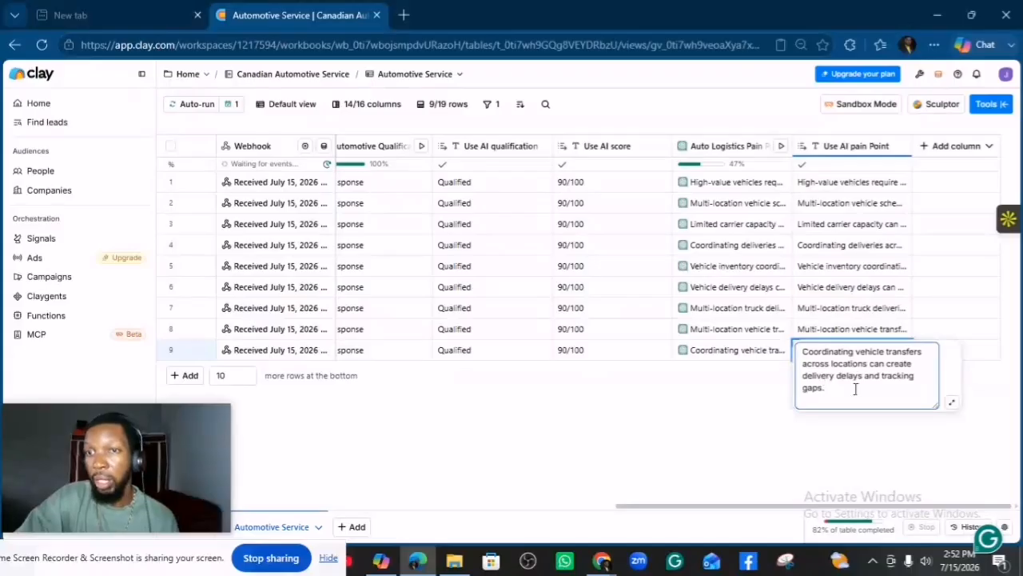
{"action": "left_click", "coordinate": [761, 408]}
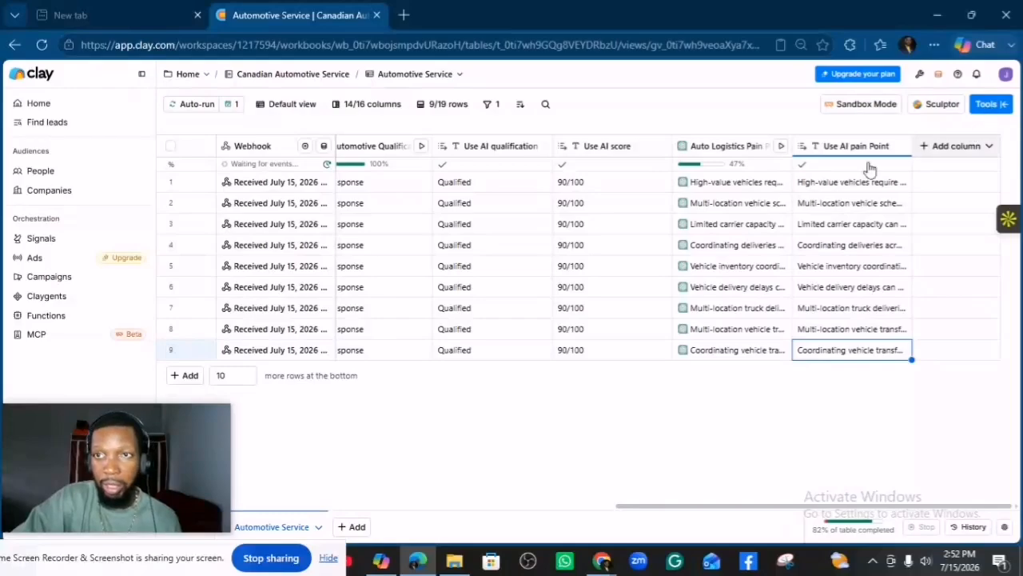
Search the table tools for "find people" and choose the Surfe Find people at company enrichment
{"action": "left_click", "coordinate": [988, 107]}
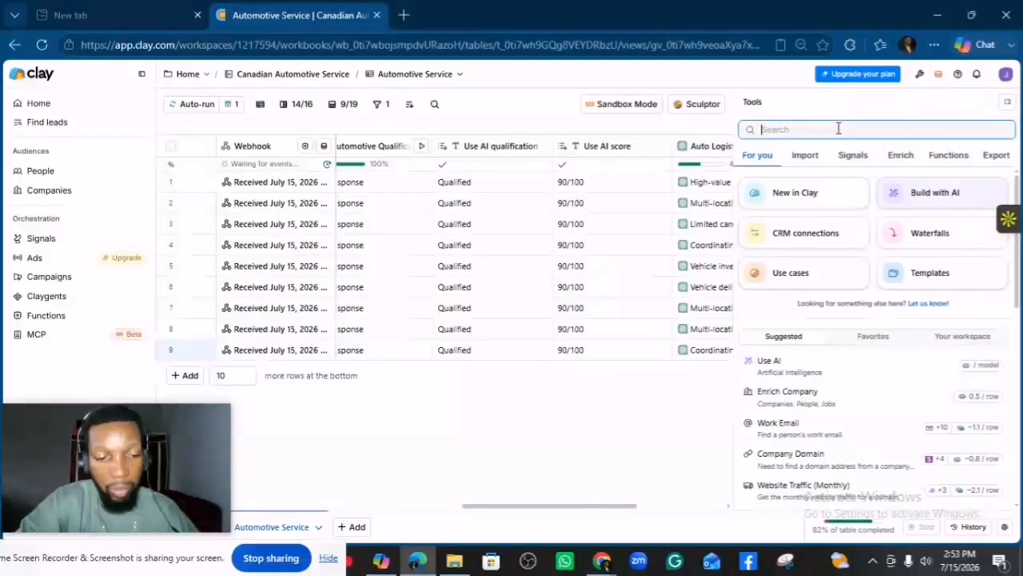
{"action": "type", "text": "fi"}
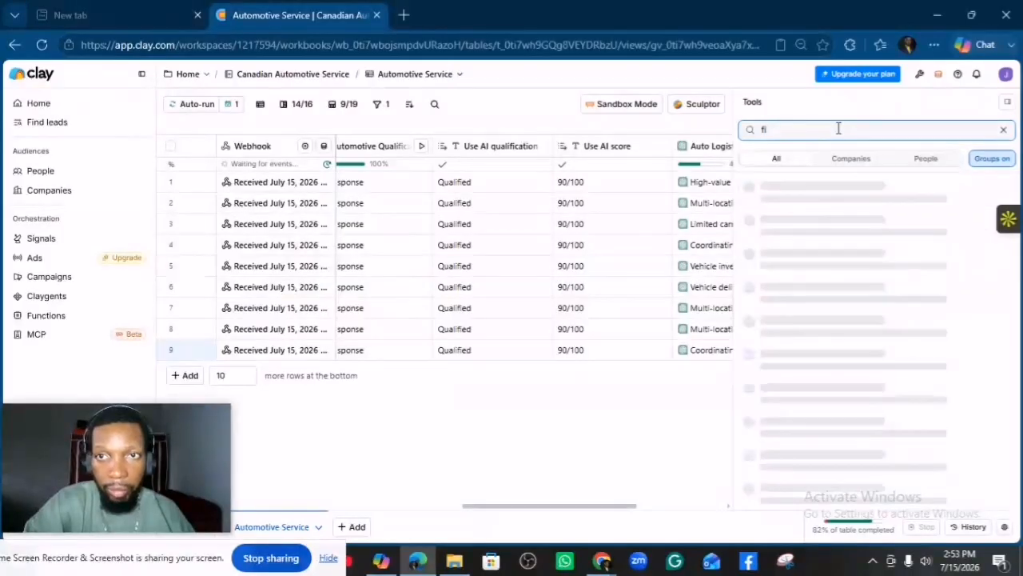
{"action": "type", "text": " dn"}
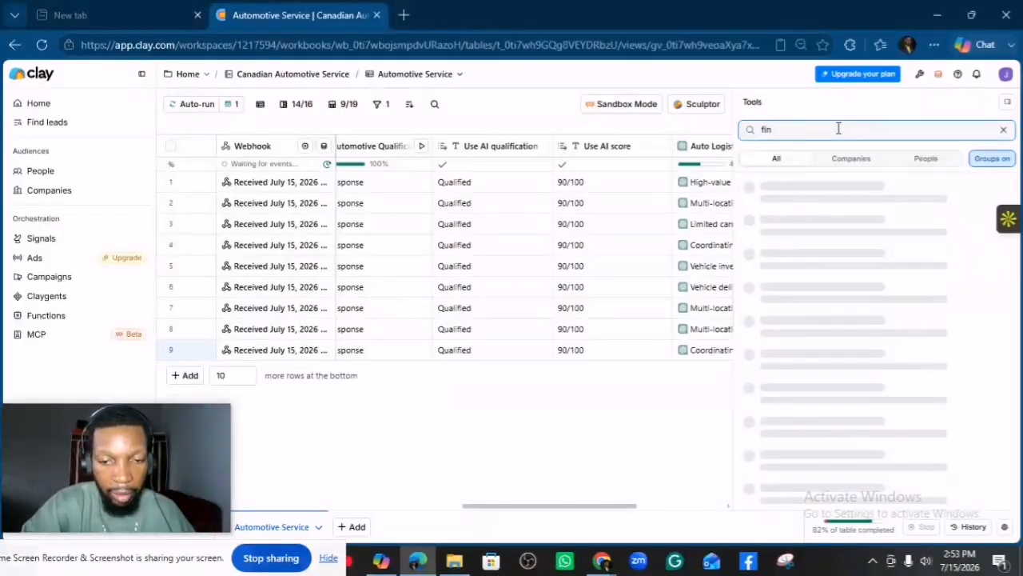
{"action": "key", "text": "BackSpace"}
{"action": "type", "text": "n"}
{"action": "key", "text": "BackSpace"}
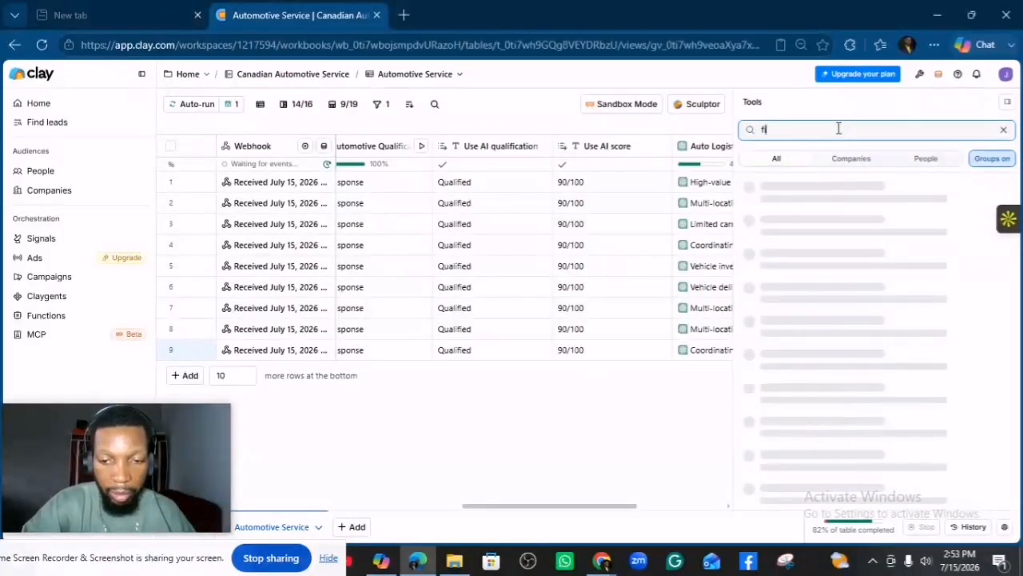
{"action": "type", "text": "nd peo"}
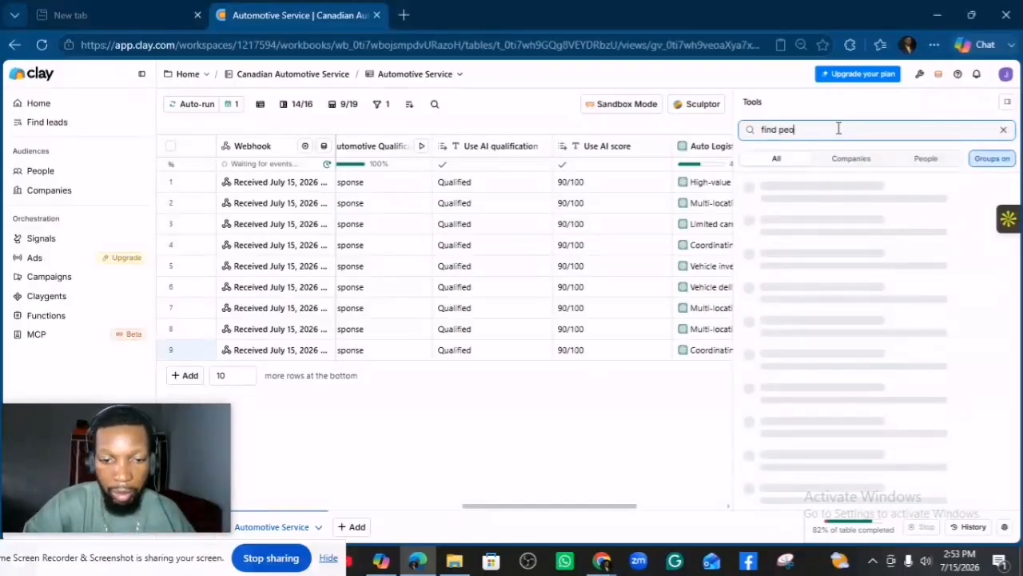
{"action": "type", "text": "ple"}
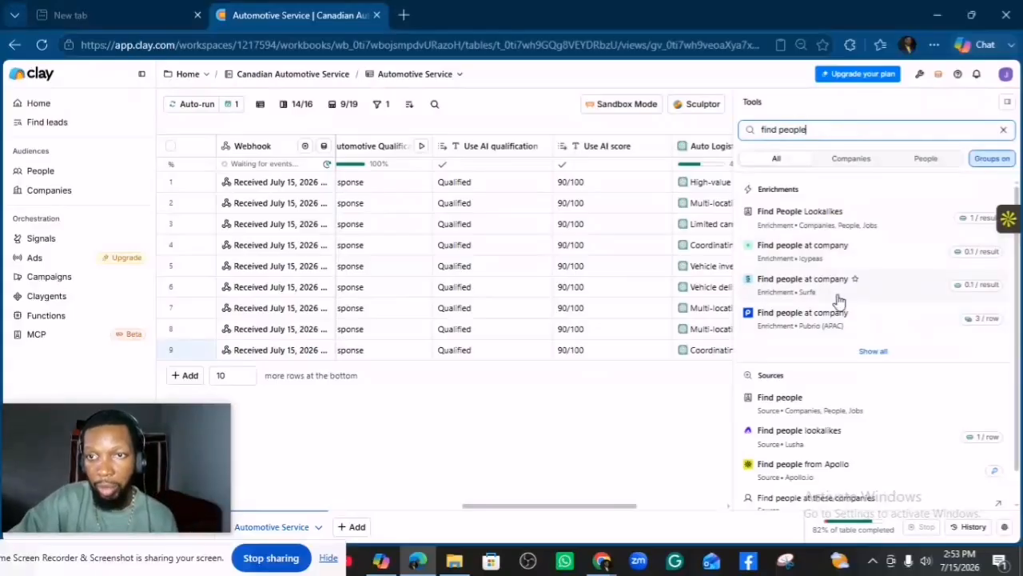
{"action": "mouse_move", "coordinate": [797, 299]}
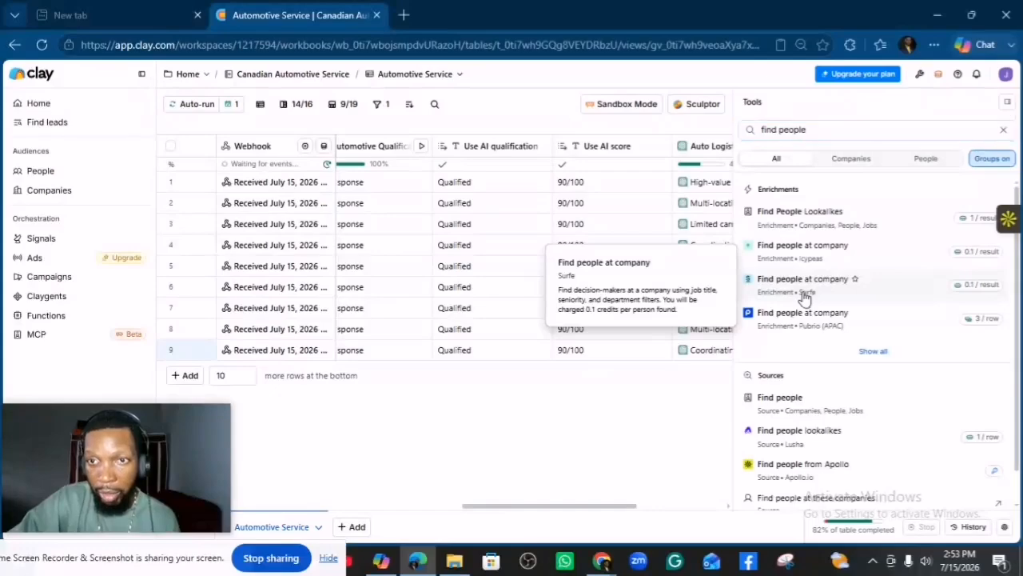
{"action": "left_click", "coordinate": [984, 284]}
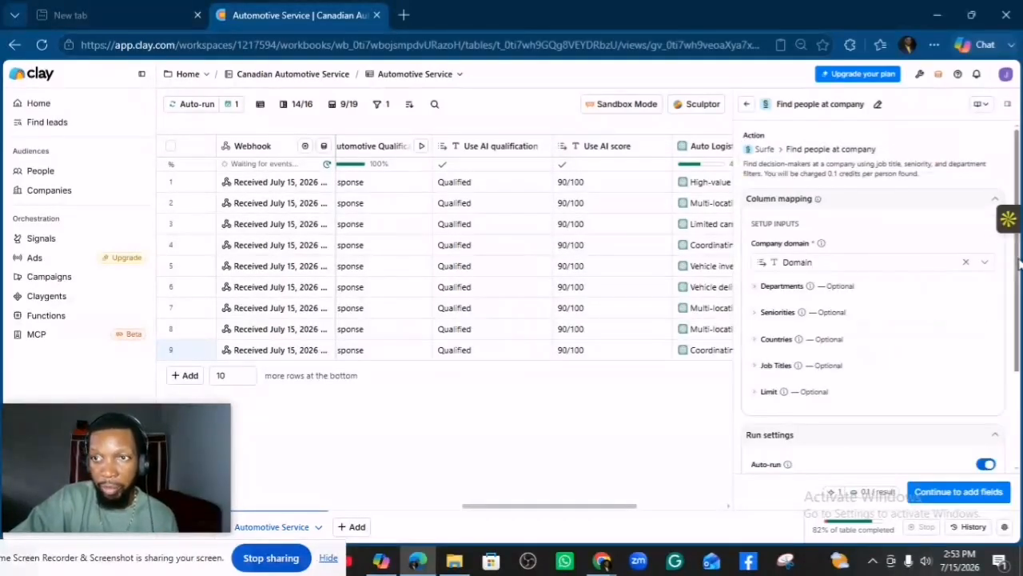
Set the enrichment's Seniorities filter to C-Level, Director, Founder, Manager, VP and Head
{"action": "left_click_drag", "start_coordinate": [1021, 266], "coordinate": [1021, 274]}
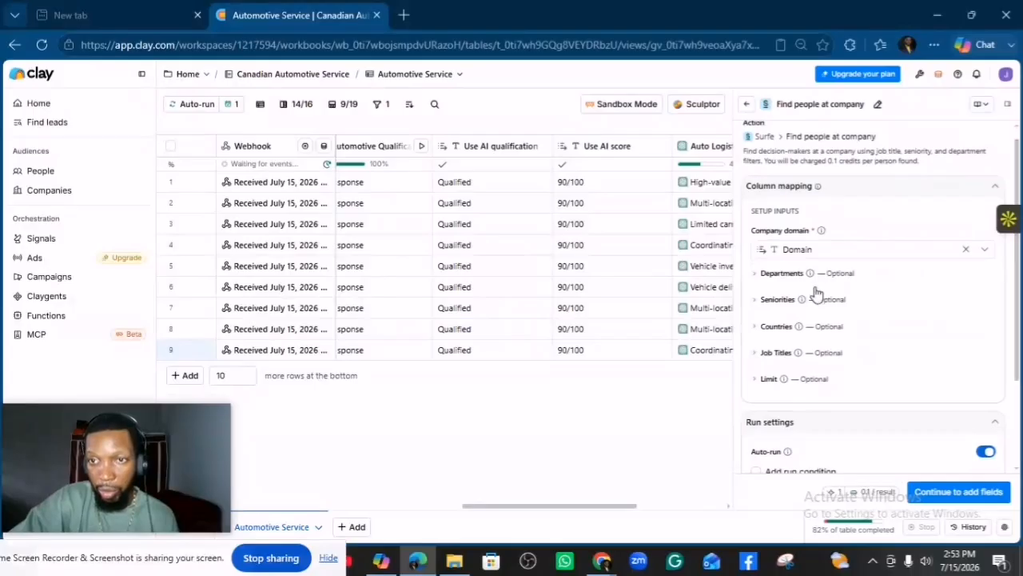
{"action": "left_click", "coordinate": [770, 304]}
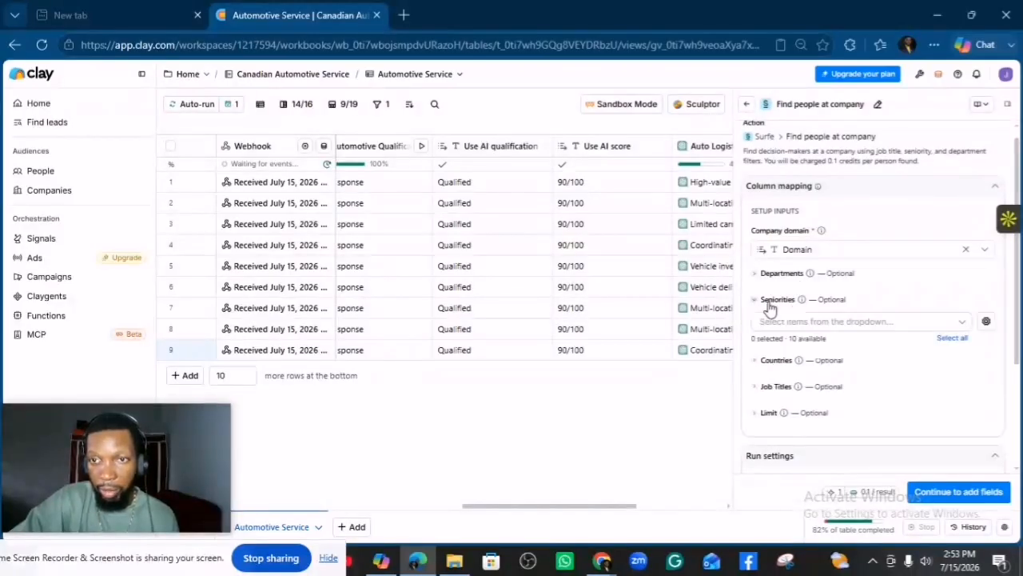
{"action": "left_click", "coordinate": [847, 322]}
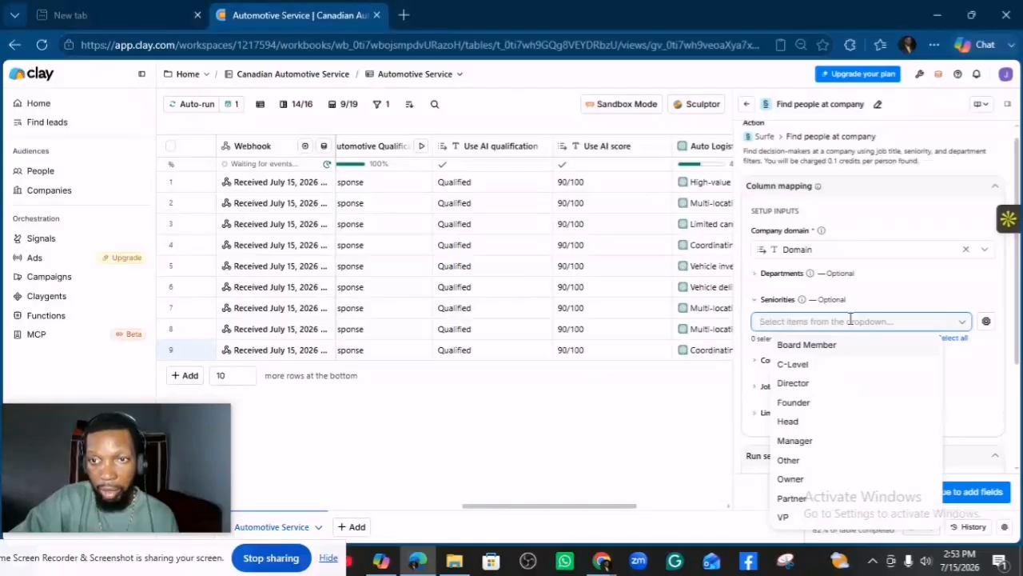
{"action": "left_click", "coordinate": [793, 364]}
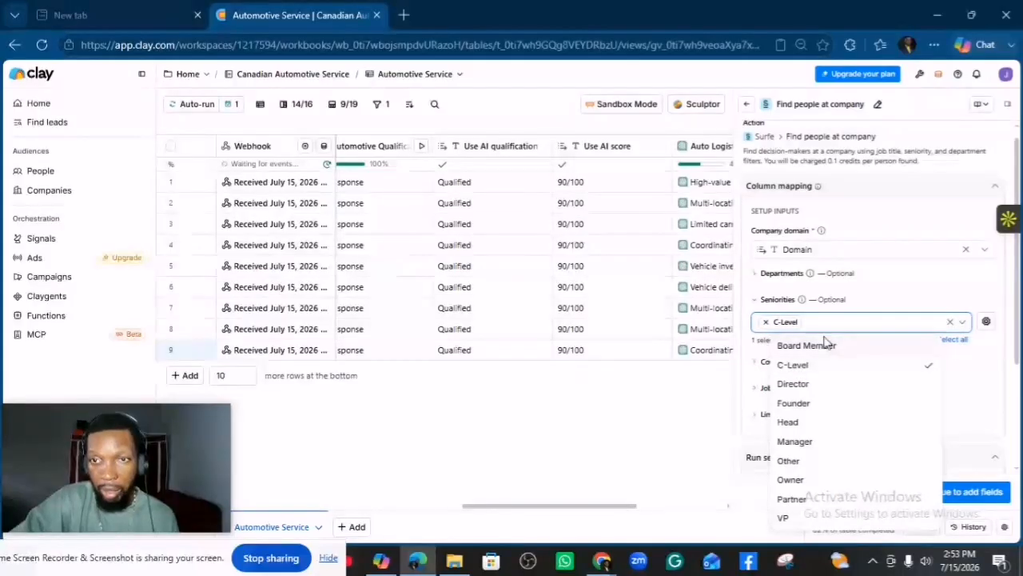
{"action": "left_click", "coordinate": [803, 385]}
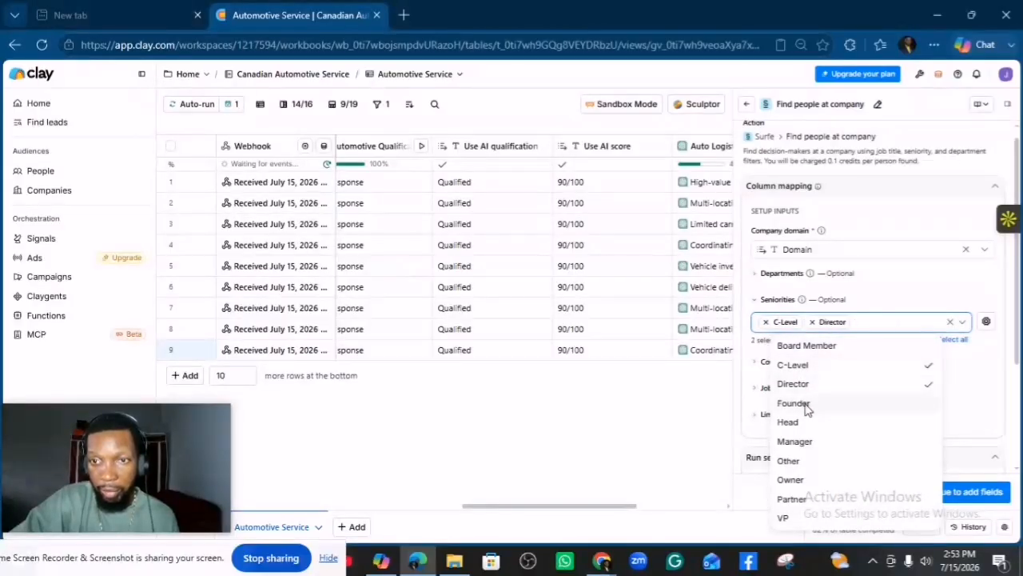
{"action": "left_click", "coordinate": [804, 404]}
{"action": "left_click", "coordinate": [795, 442]}
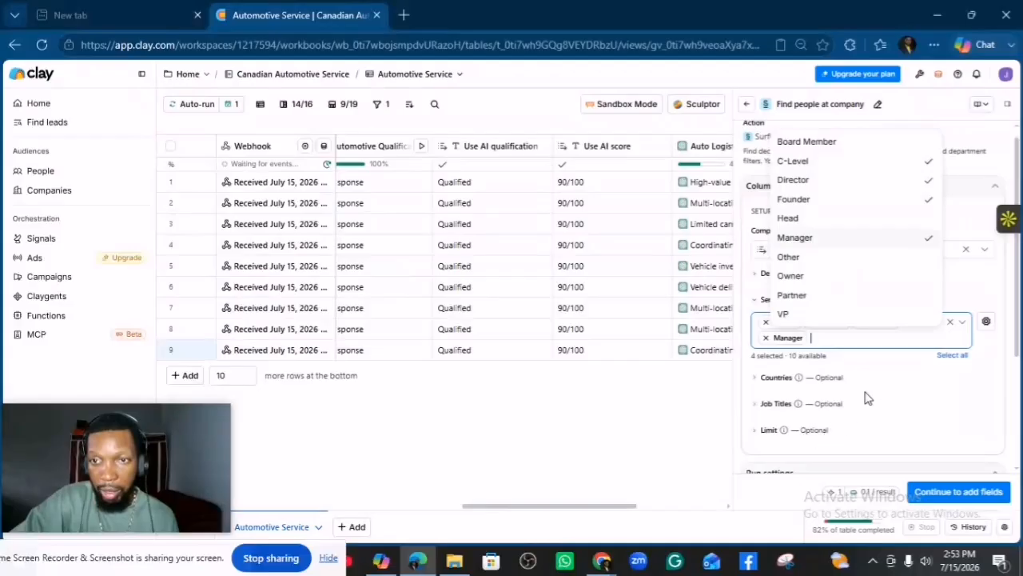
{"action": "left_click", "coordinate": [801, 318]}
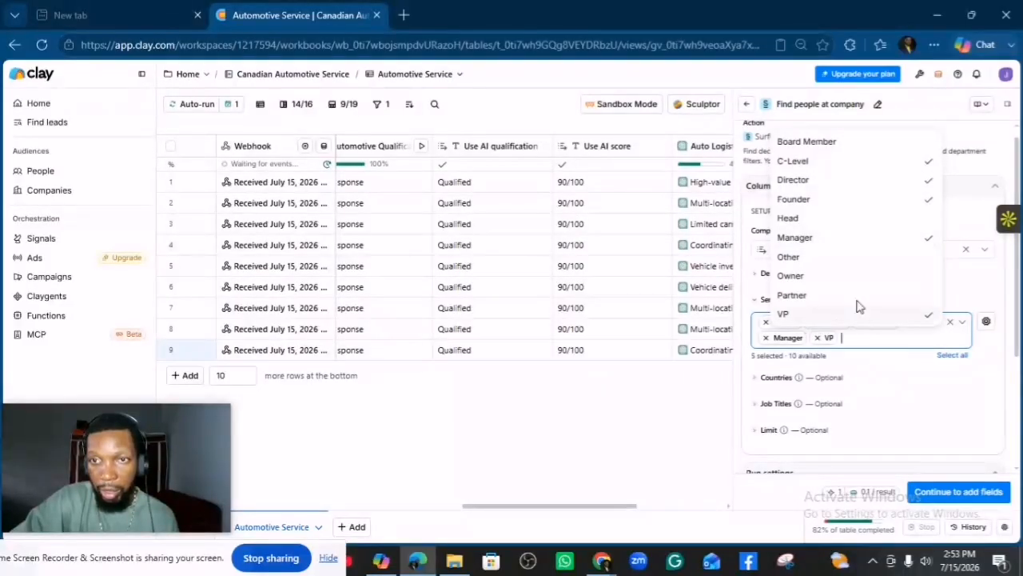
{"action": "left_click", "coordinate": [817, 218]}
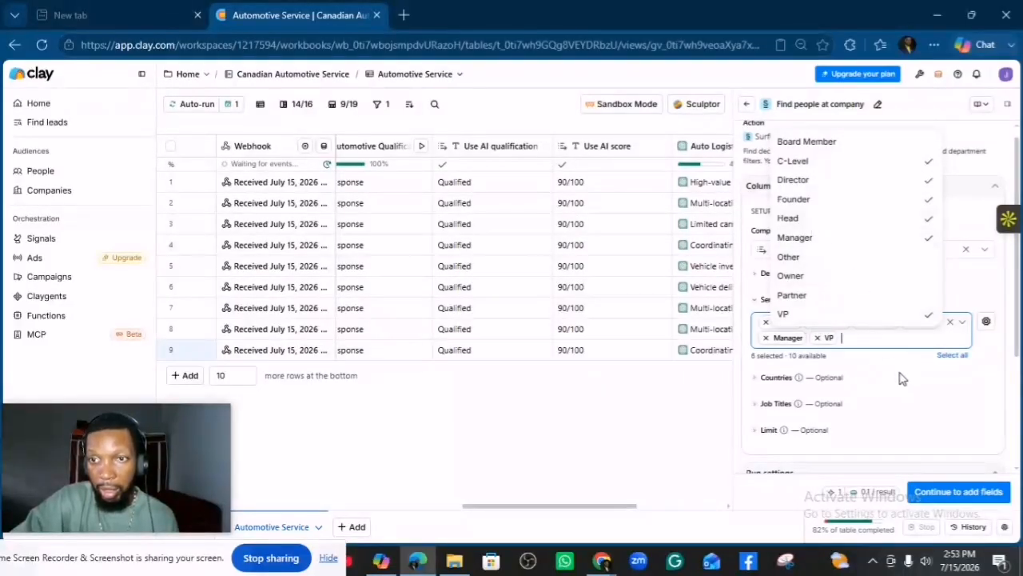
{"action": "left_click", "coordinate": [991, 344]}
Add ceo, coo, manager and director as Job Titles filter tags for the people search
{"action": "scroll", "coordinate": [999, 352], "scroll_direction": "down", "scroll_amount": 1}
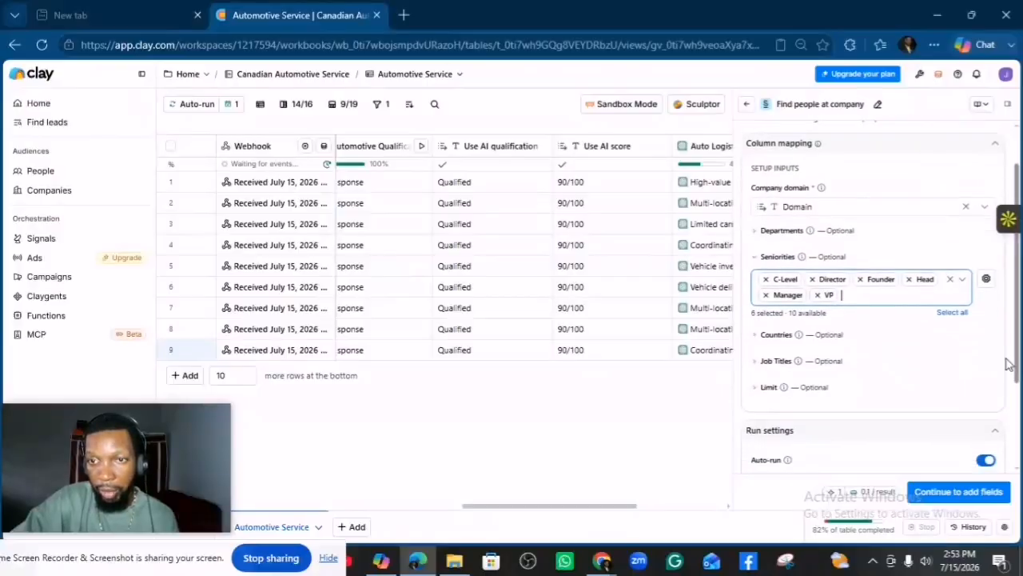
{"action": "left_click", "coordinate": [782, 364]}
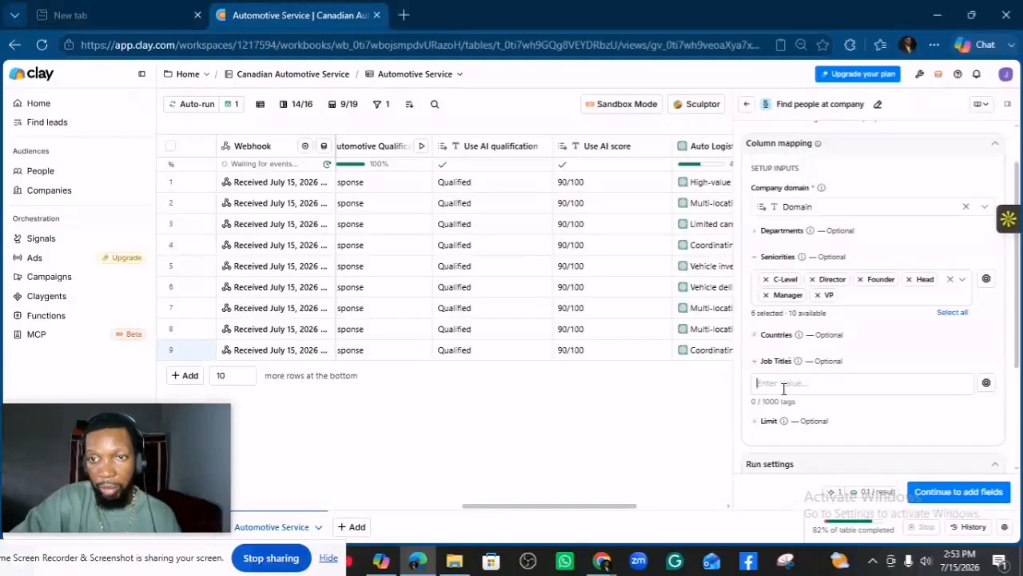
{"action": "type", "text": "ce"}
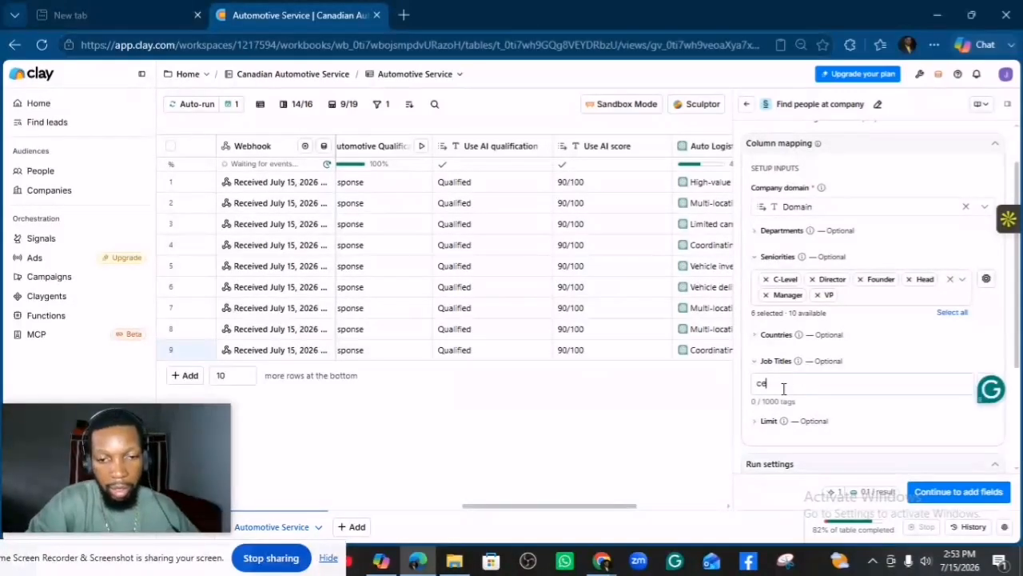
{"action": "type", "text": "o"}
{"action": "key", "text": "Return"}
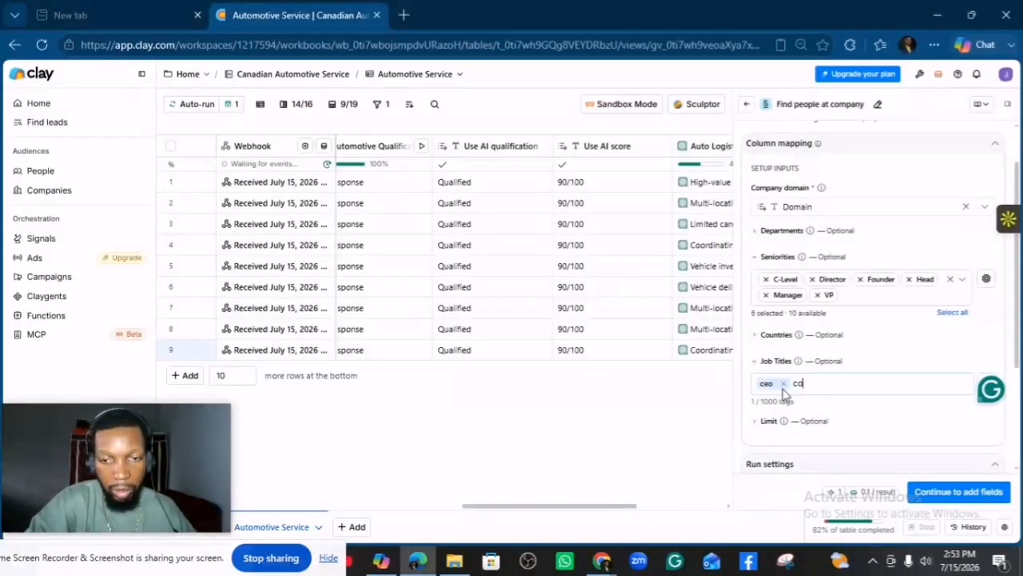
{"action": "type", "text": "coo"}
{"action": "key", "text": "Return"}
{"action": "type", "text": "m"}
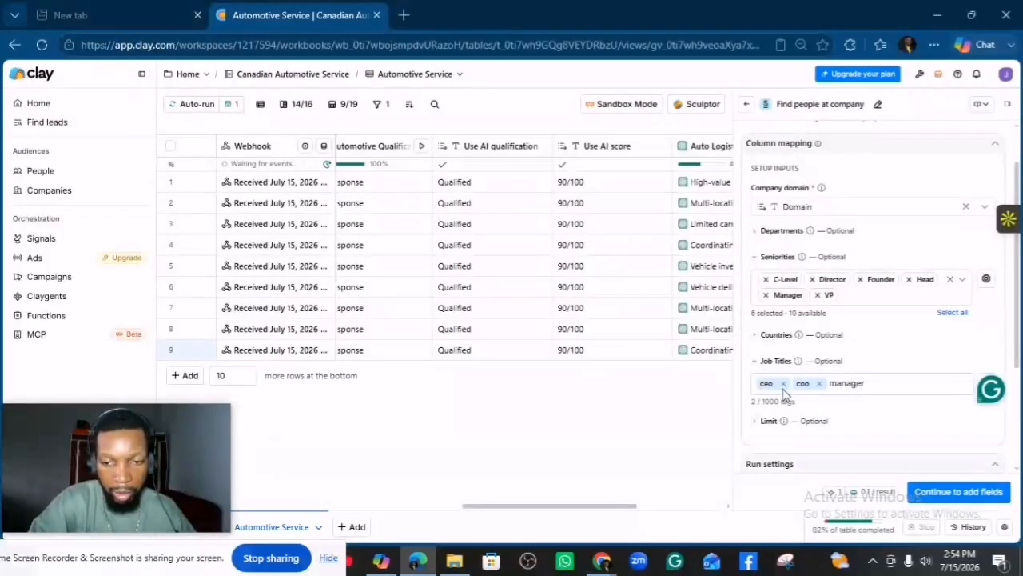
{"action": "type", "text": "anager"}
{"action": "key", "text": "Return"}
{"action": "type", "text": "di"}
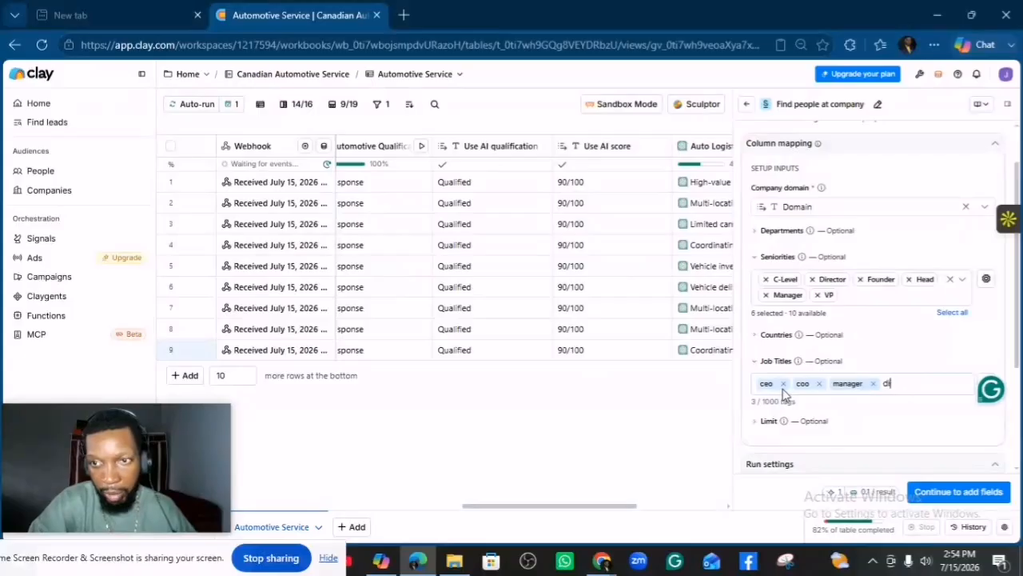
{"action": "type", "text": "rectors"}
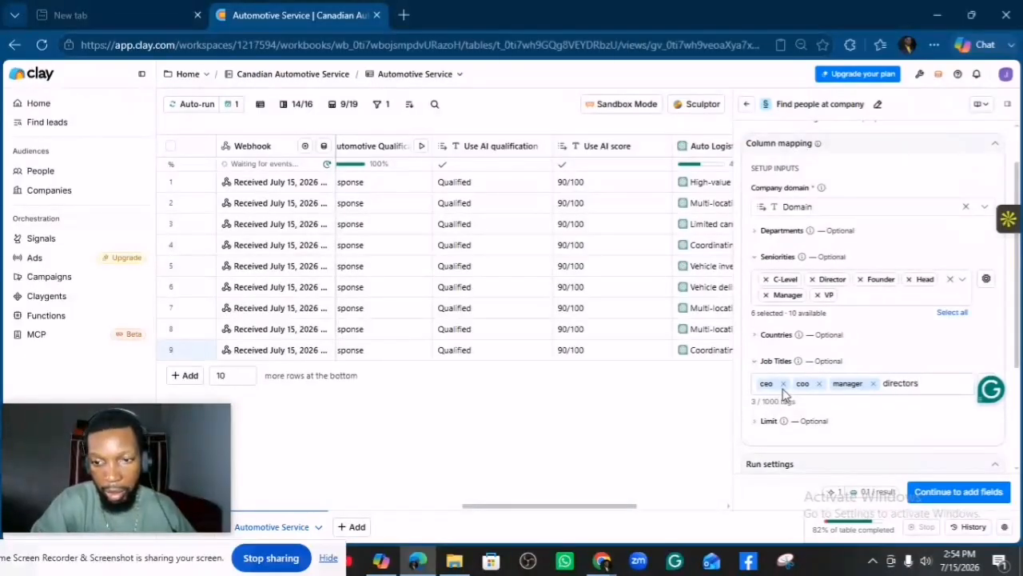
{"action": "key", "text": "Return"}
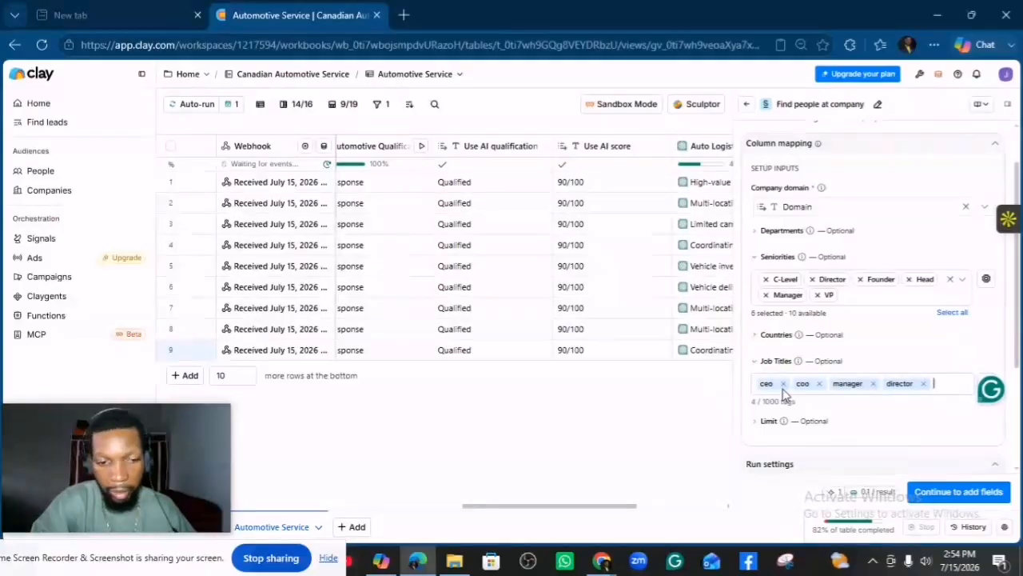
Add vp and founder as further Job Titles filter tags for the people search
{"action": "key", "text": "Return"}
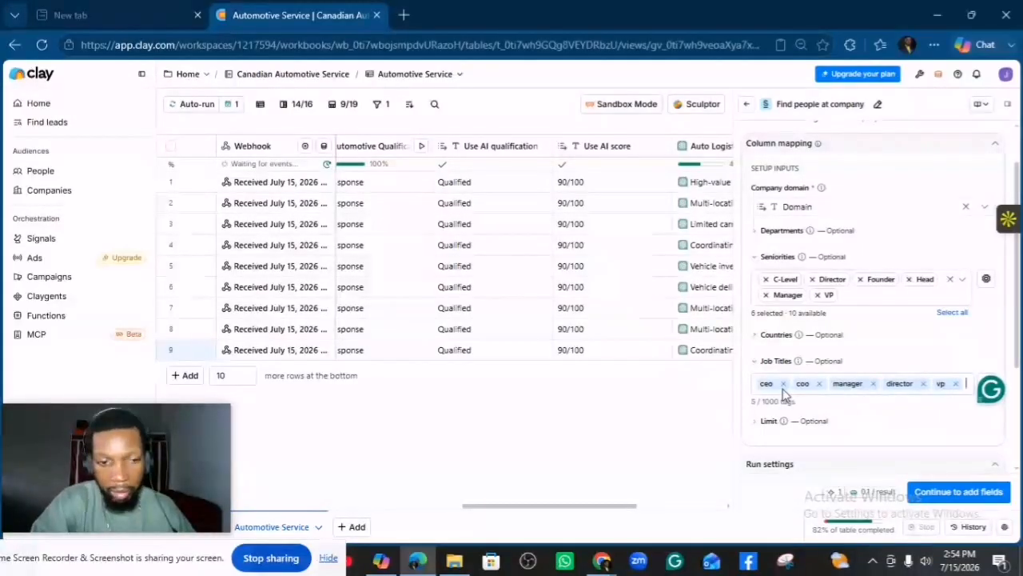
{"action": "type", "text": "founder"}
{"action": "key", "text": "Return"}
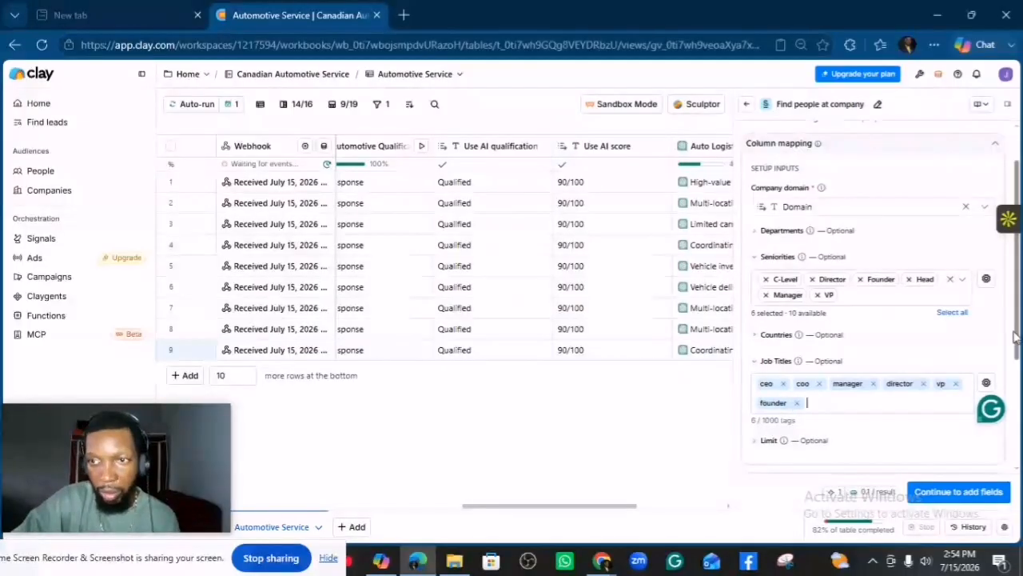
Set the people search's Limit to 2 results per company
{"action": "left_click_drag", "start_coordinate": [1017, 339], "coordinate": [1016, 413]}
{"action": "left_click", "coordinate": [773, 320]}
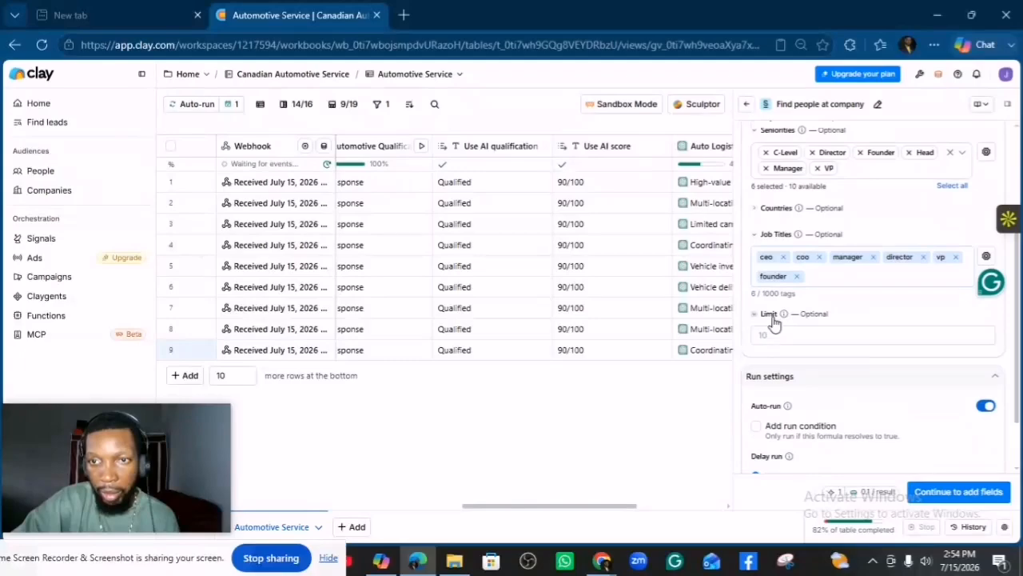
{"action": "left_click", "coordinate": [773, 320]}
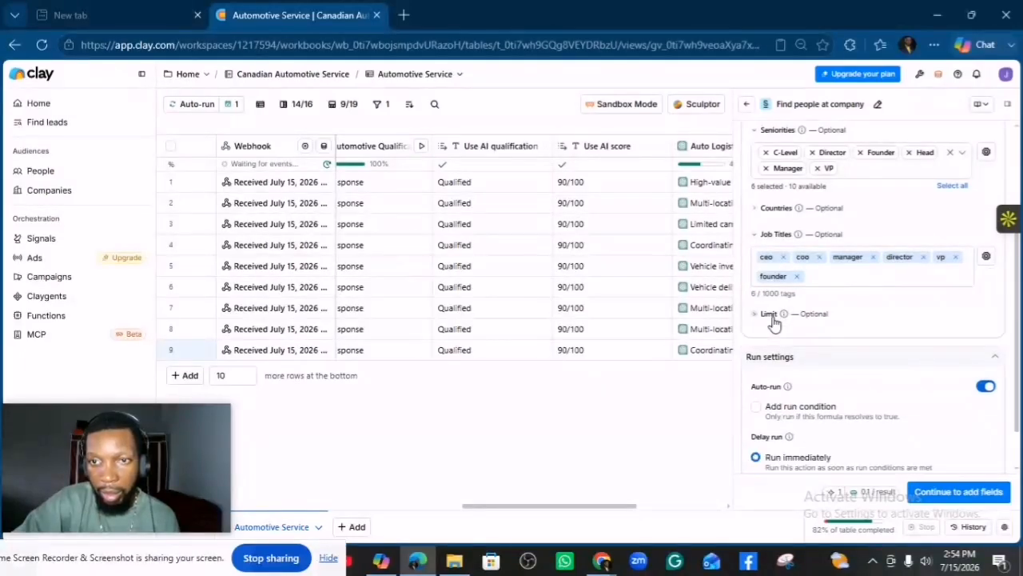
{"action": "left_click", "coordinate": [772, 318]}
{"action": "left_click", "coordinate": [773, 336]}
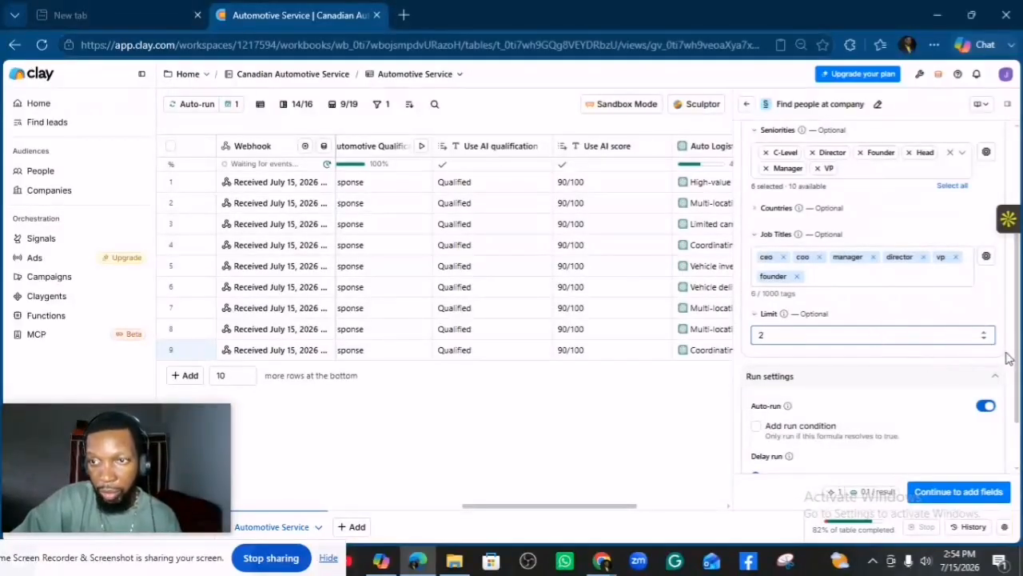
{"action": "scroll", "coordinate": [1012, 351], "scroll_direction": "down", "scroll_amount": 2}
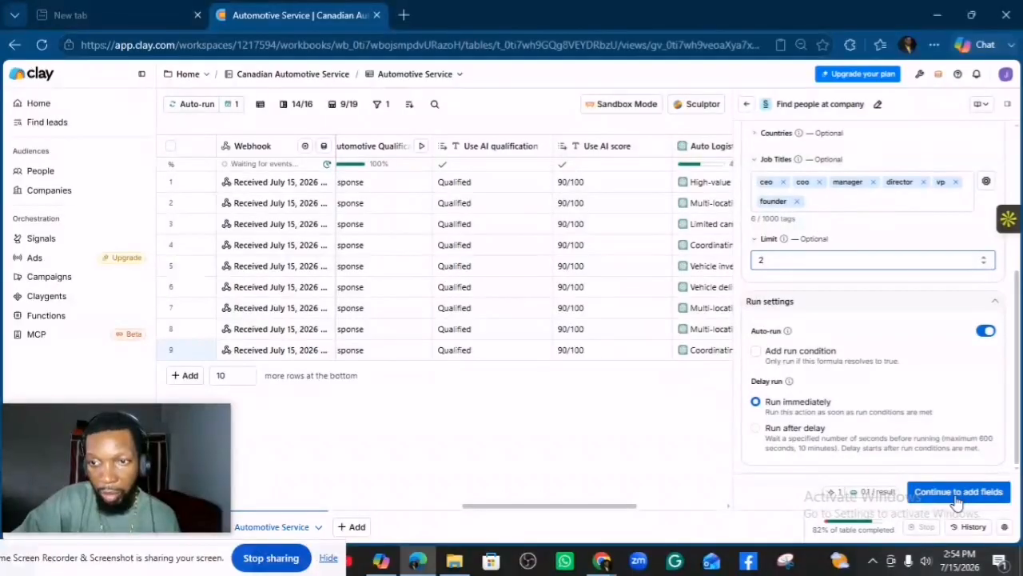
Add First name, Last name, LinkedIn URL, Job title and the Seniorities item as output columns, and save and run the view's 9 rows
{"action": "left_click", "coordinate": [955, 497]}
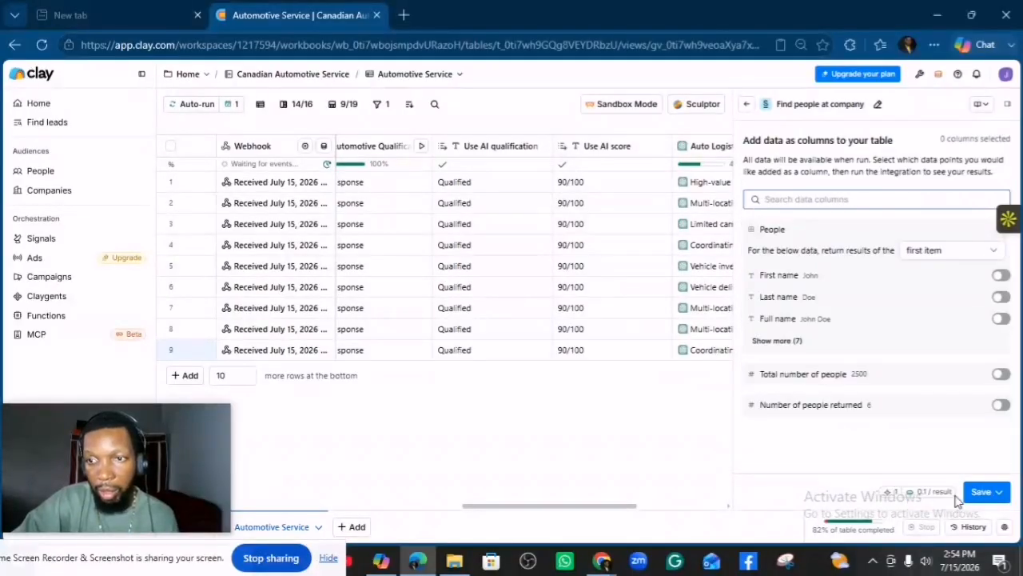
{"action": "left_click", "coordinate": [1000, 275]}
{"action": "left_click", "coordinate": [995, 298]}
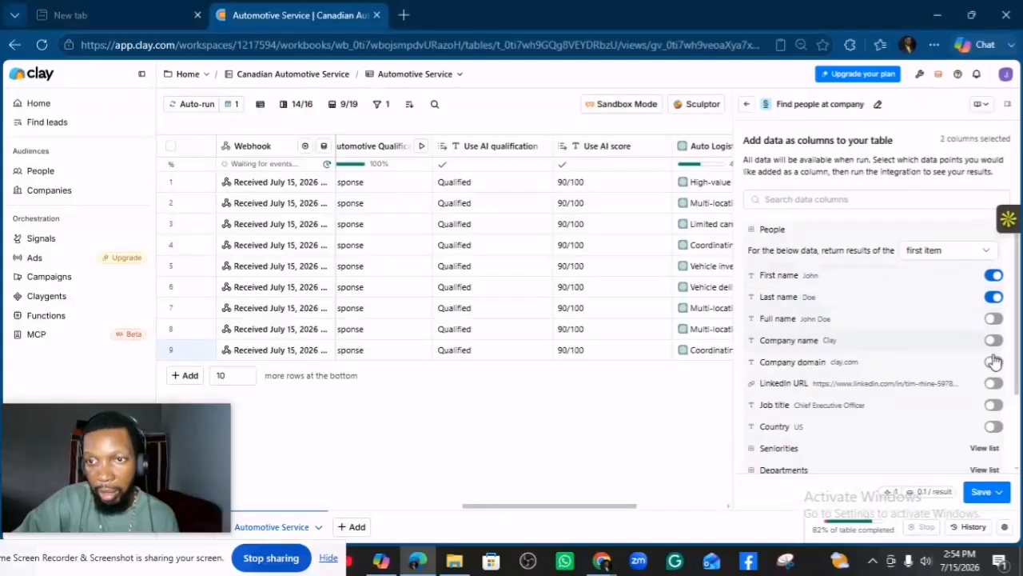
{"action": "left_click", "coordinate": [994, 385]}
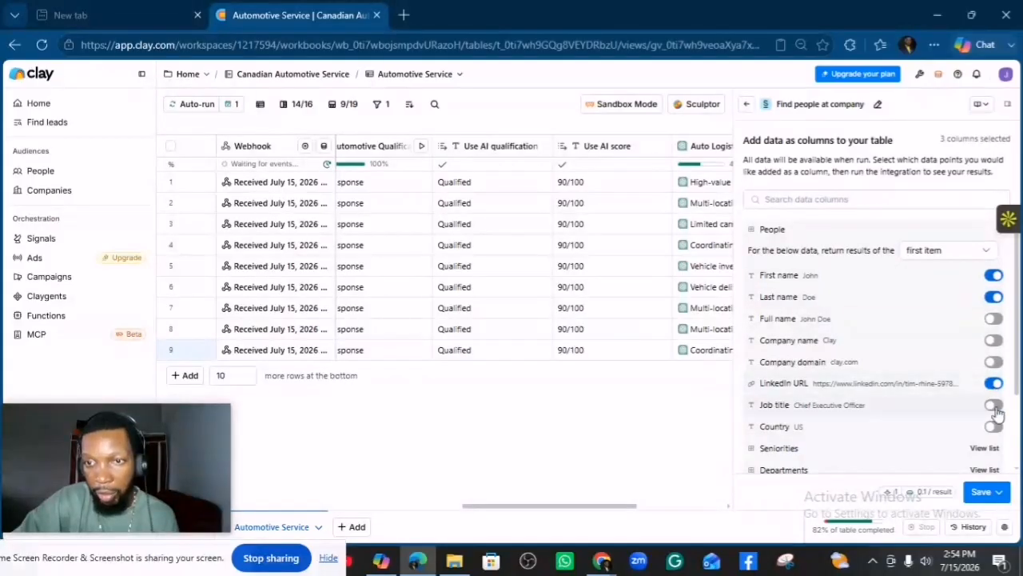
{"action": "left_click", "coordinate": [994, 405]}
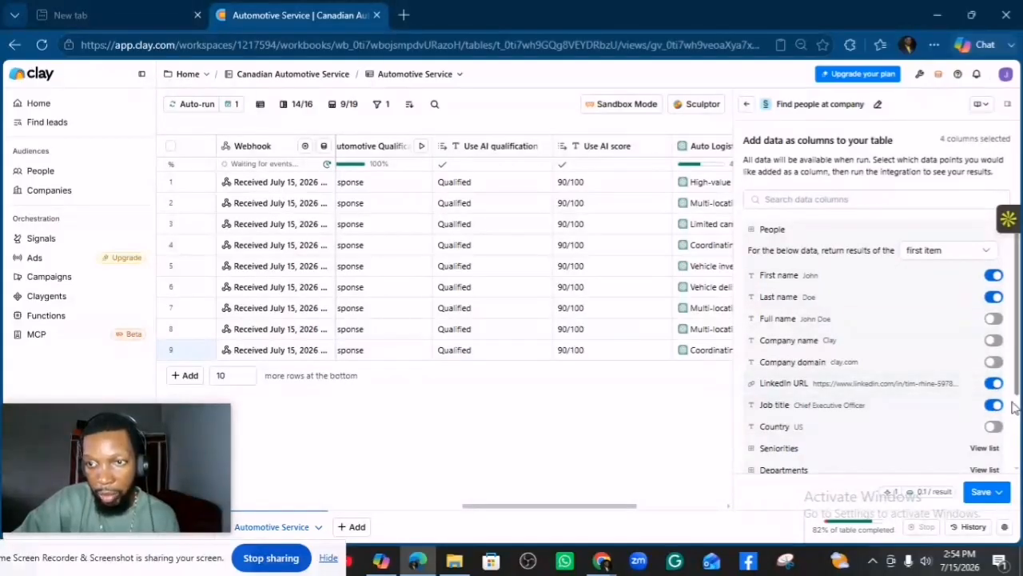
{"action": "left_click", "coordinate": [983, 448]}
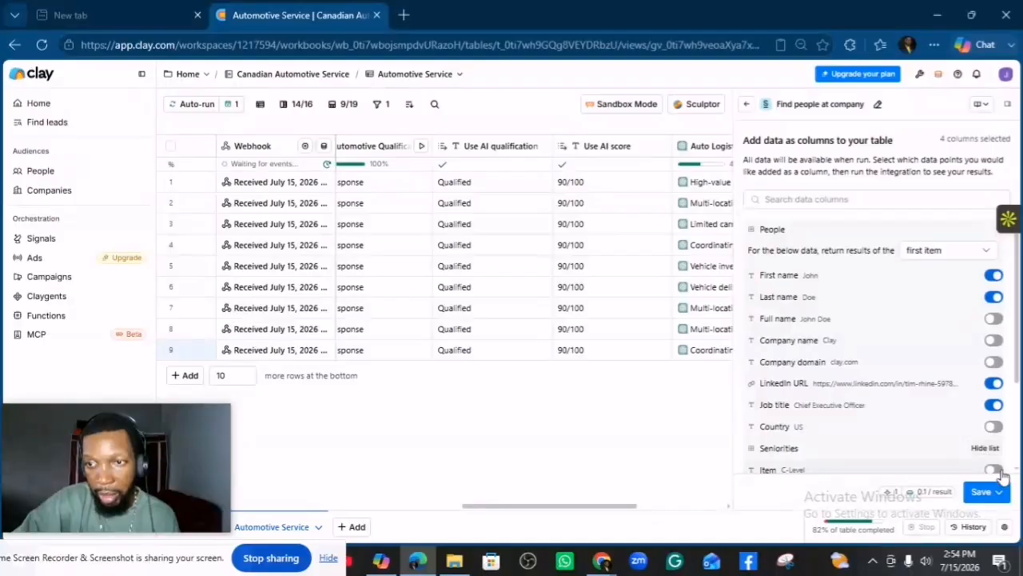
{"action": "left_click", "coordinate": [993, 470]}
{"action": "scroll", "coordinate": [1019, 340], "scroll_direction": "down", "scroll_amount": 3}
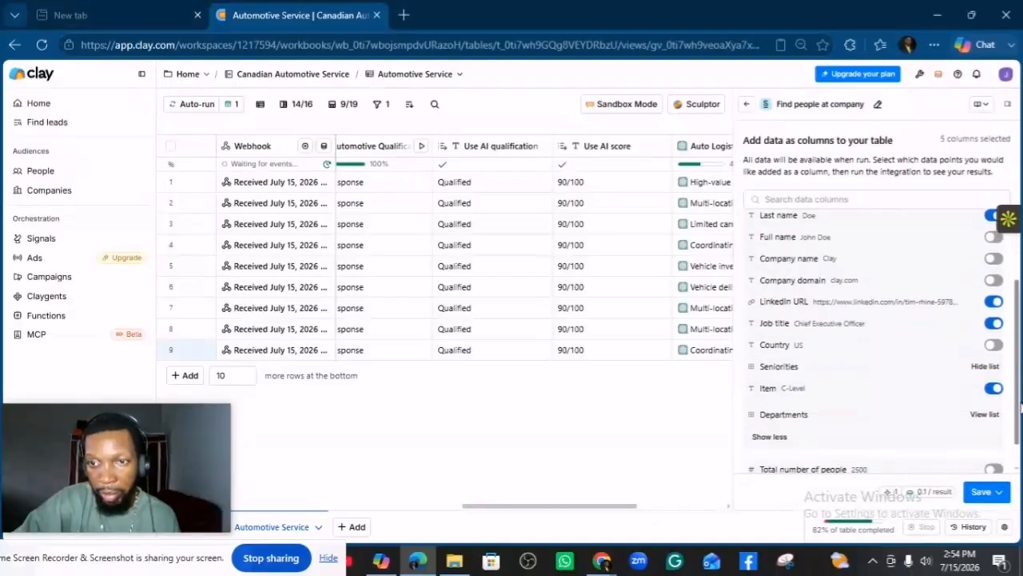
{"action": "left_click", "coordinate": [980, 493]}
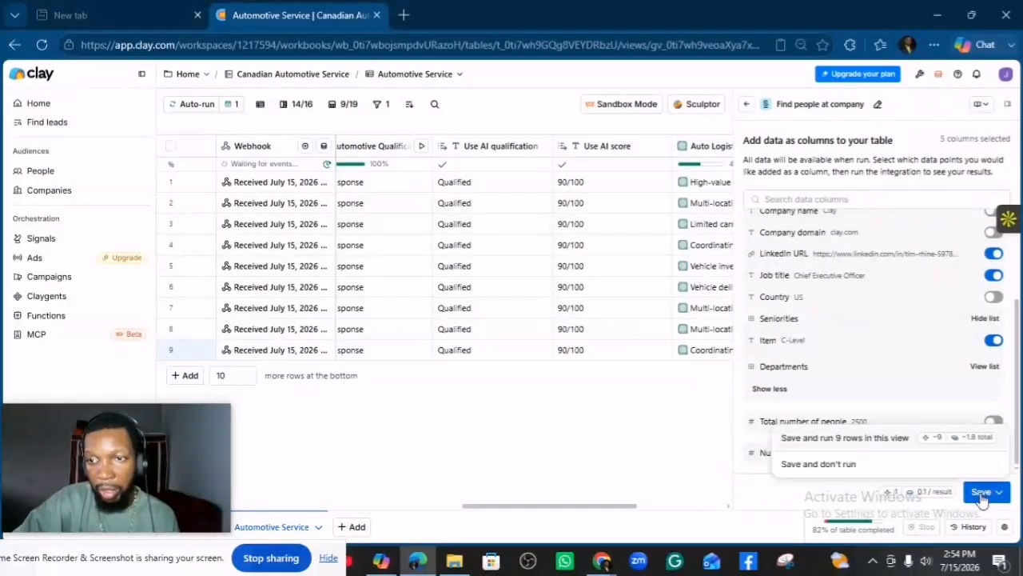
{"action": "left_click", "coordinate": [972, 438]}
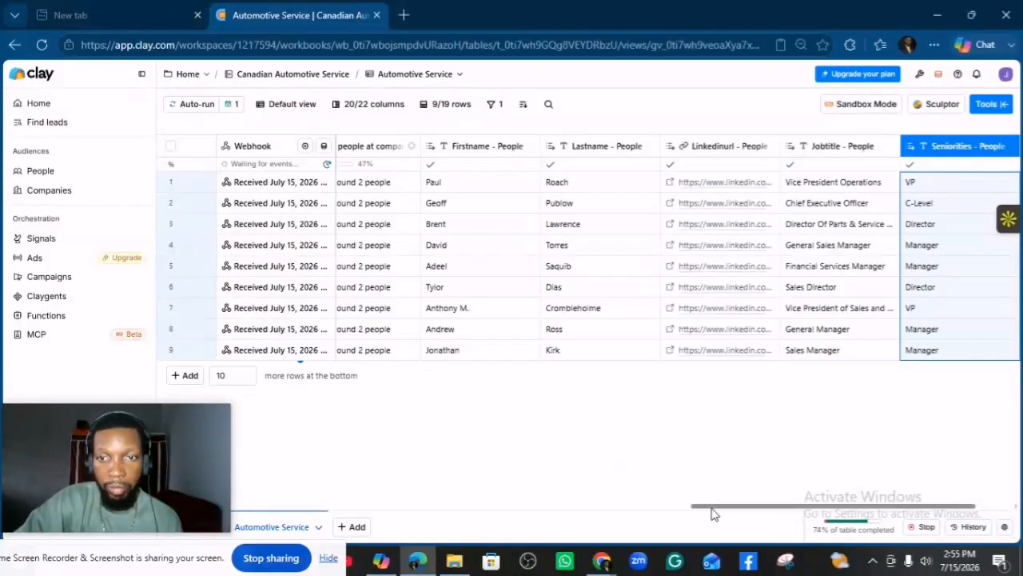
Look over the people search's output columns and search the table tools for "find work email"
{"action": "left_click_drag", "start_coordinate": [712, 514], "coordinate": [644, 521]}
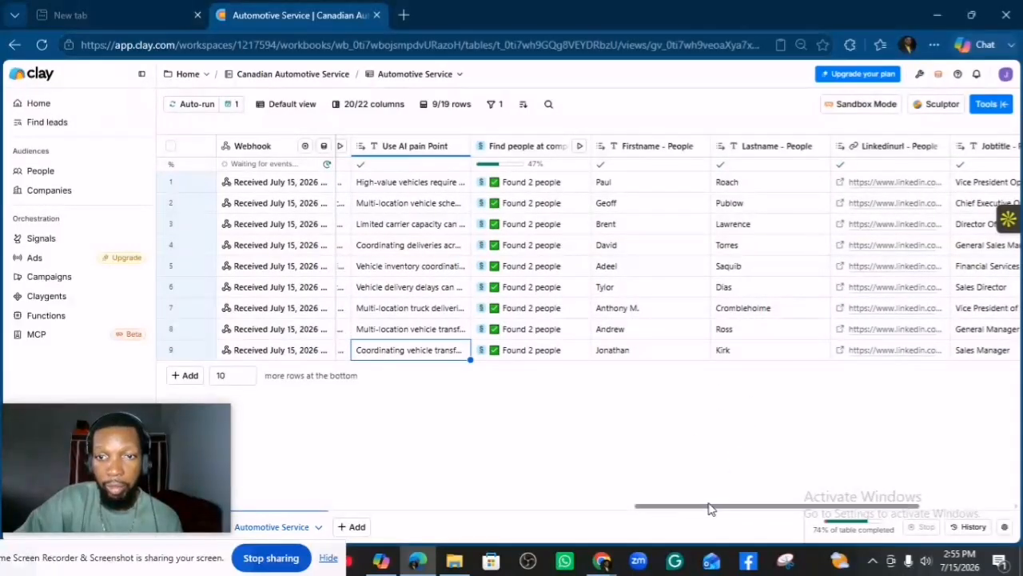
{"action": "left_click_drag", "start_coordinate": [711, 509], "coordinate": [820, 518]}
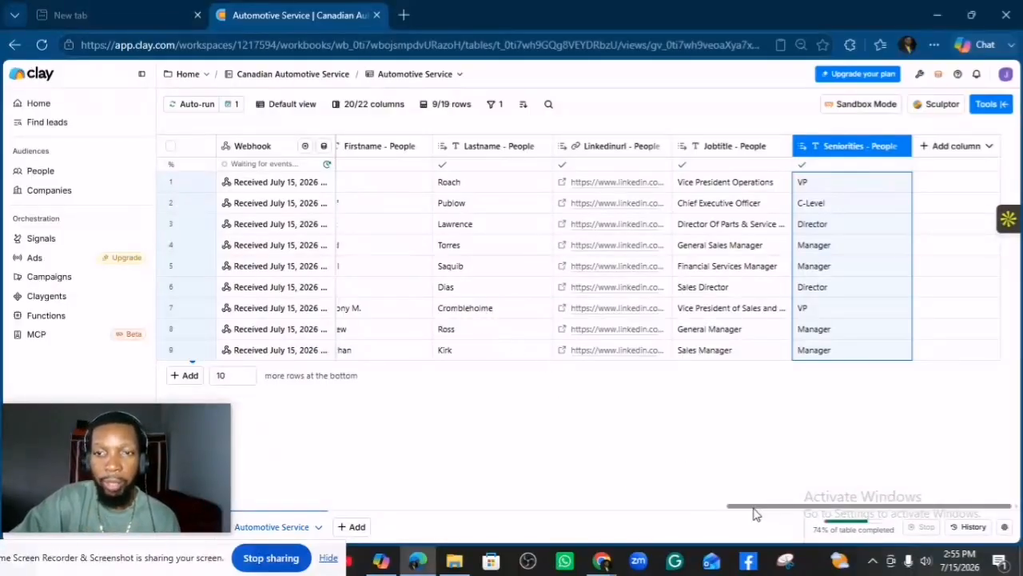
{"action": "left_click", "coordinate": [989, 112]}
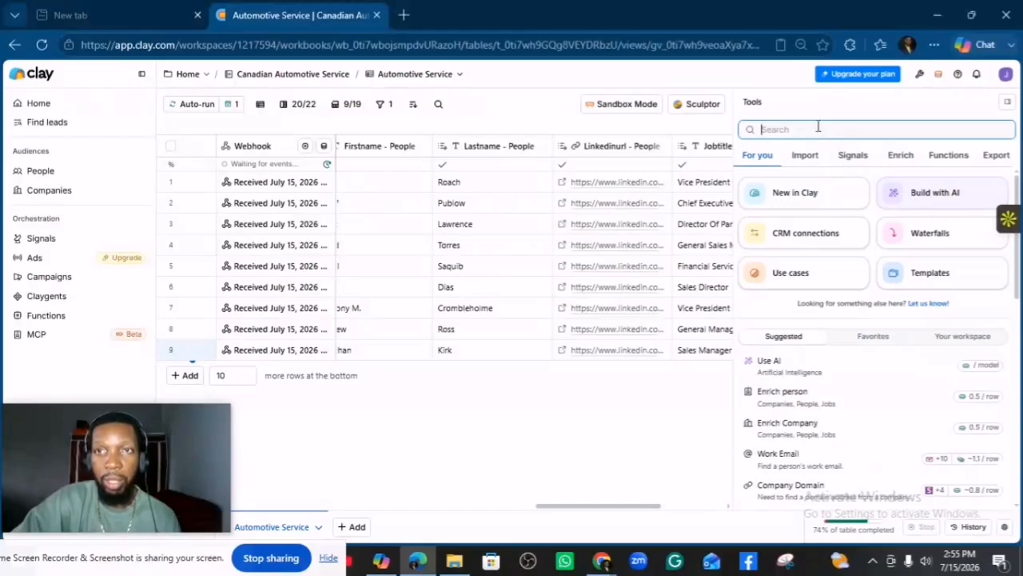
{"action": "type", "text": "fin"}
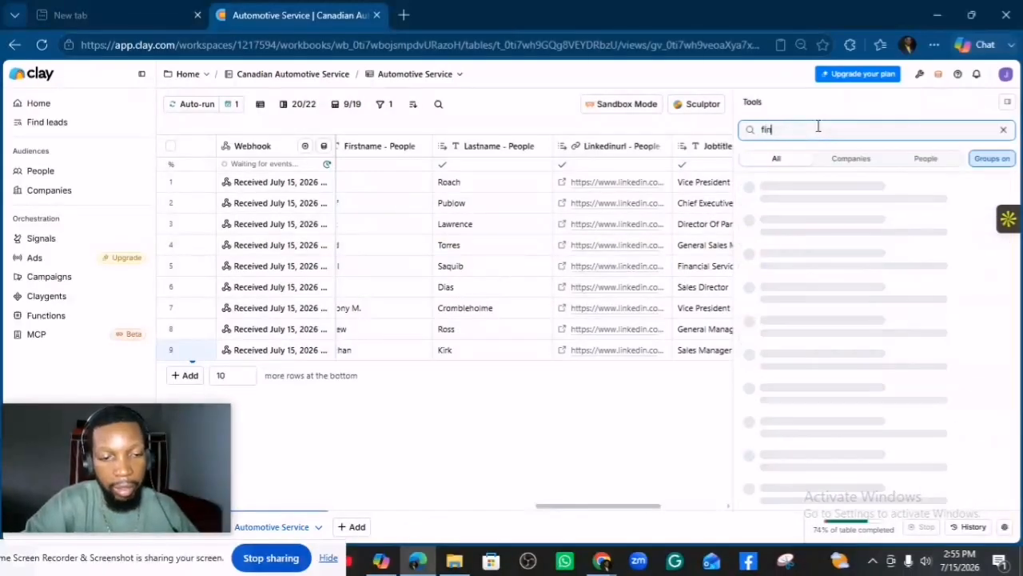
{"action": "type", "text": "d work e"}
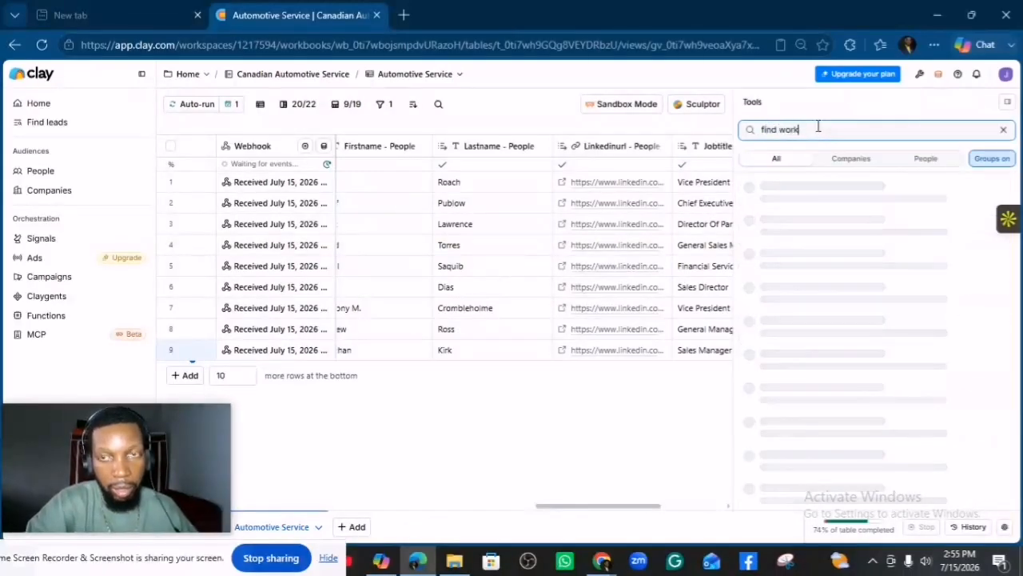
{"action": "type", "text": "mail"}
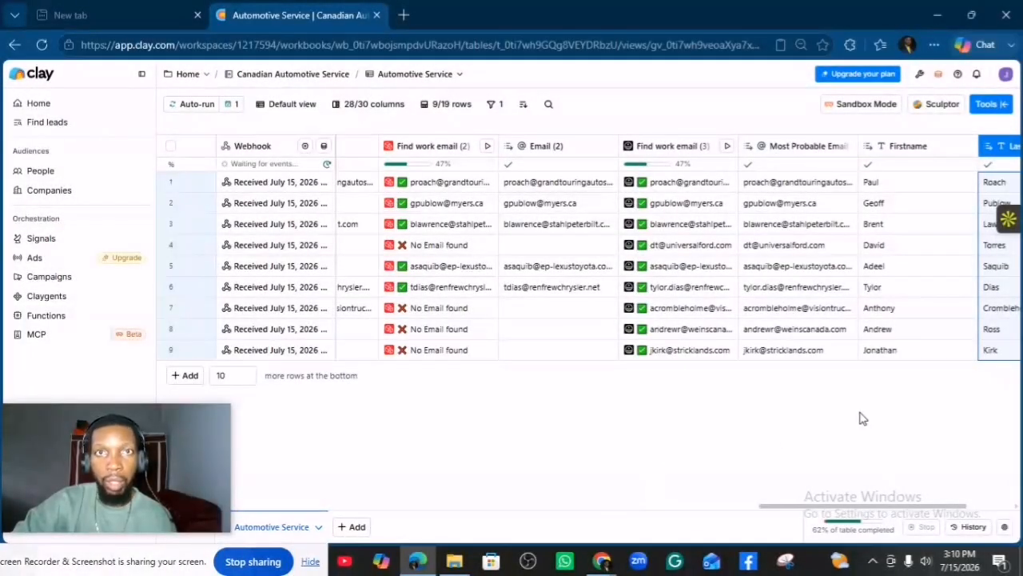
Look up the "find work email" enrichment providers in the table tools again, and close the tools
{"action": "left_click_drag", "start_coordinate": [831, 506], "coordinate": [815, 526]}
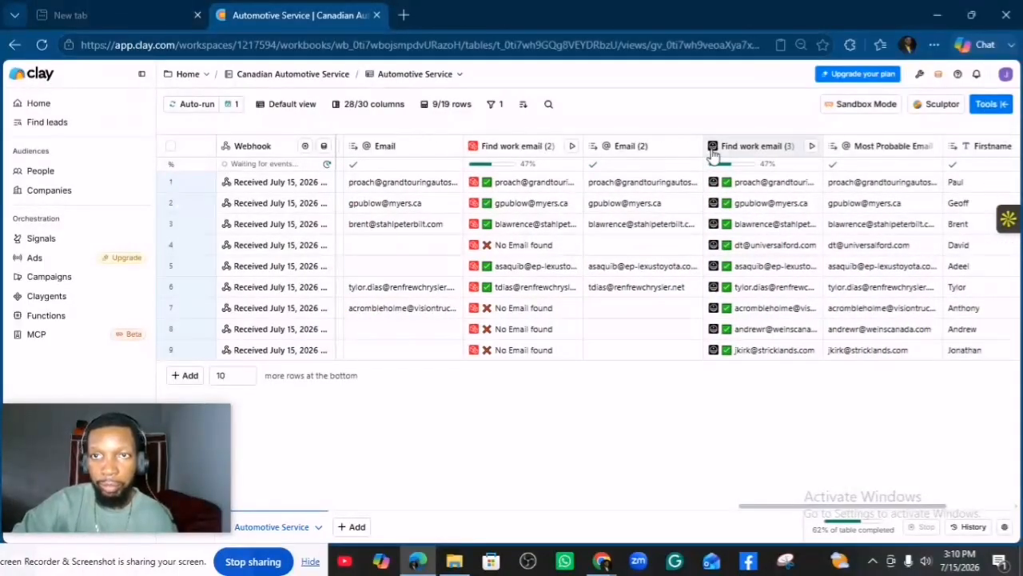
{"action": "left_click", "coordinate": [992, 104]}
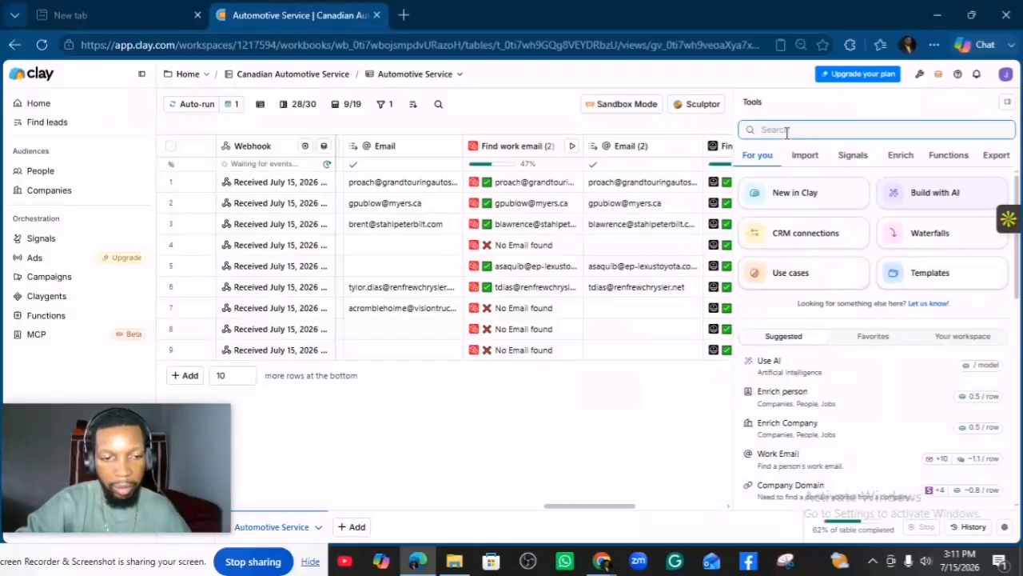
{"action": "type", "text": "find work ema"}
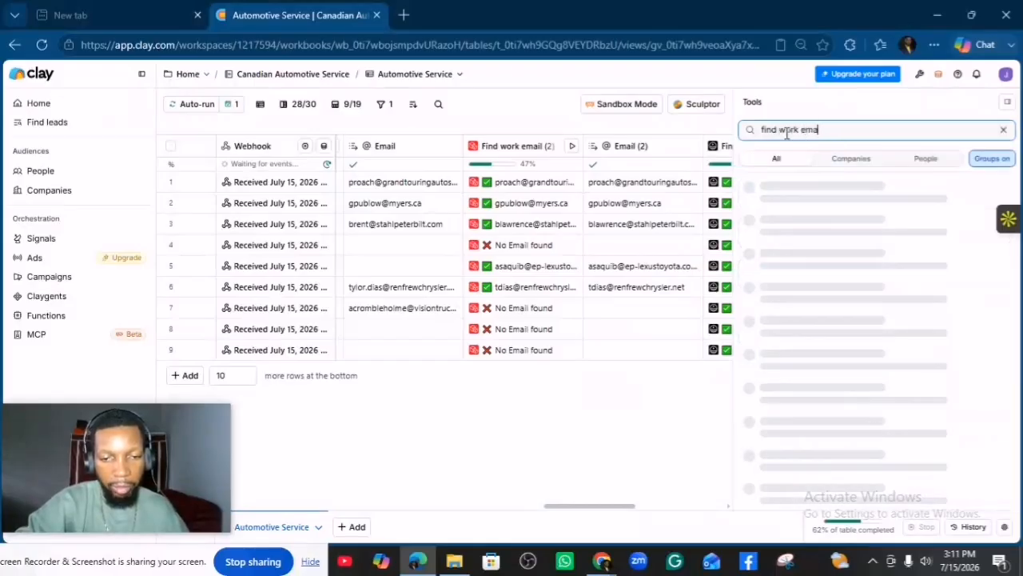
{"action": "type", "text": "il"}
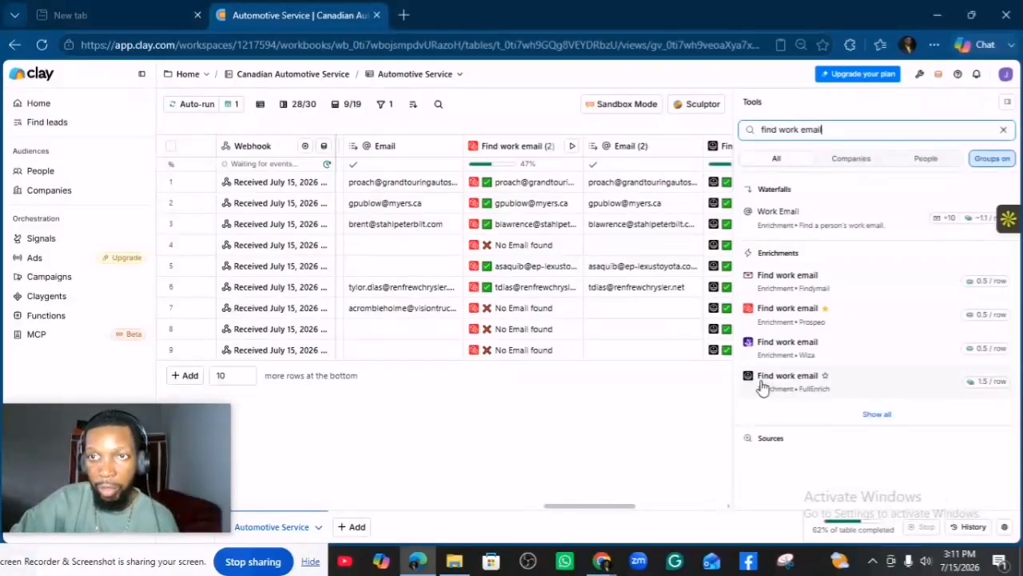
{"action": "left_click", "coordinate": [1008, 106]}
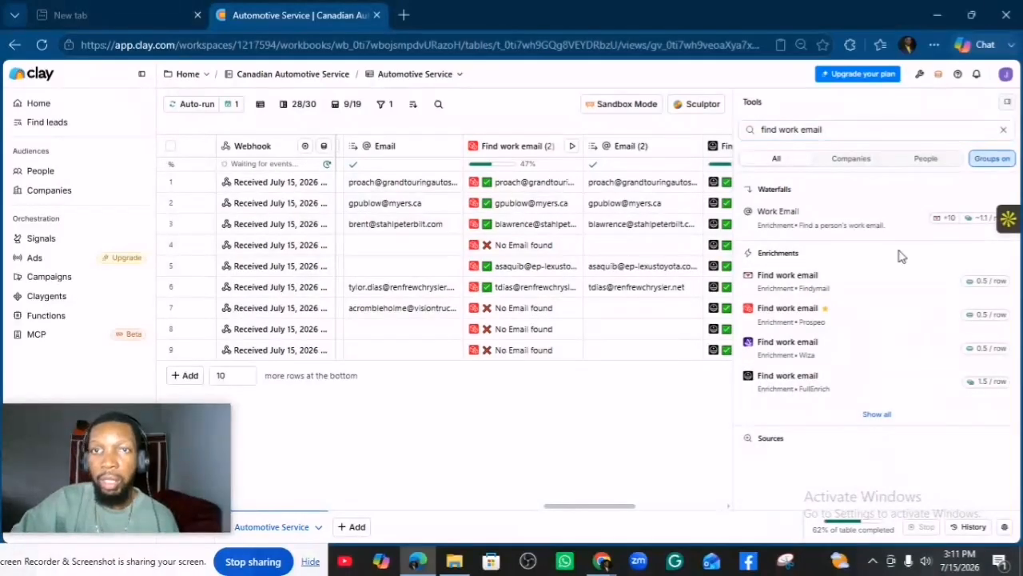
Delete the four columns Find work email, Email, Find work email (2) and Email (2) from the table
{"action": "left_click_drag", "start_coordinate": [758, 515], "coordinate": [719, 519]}
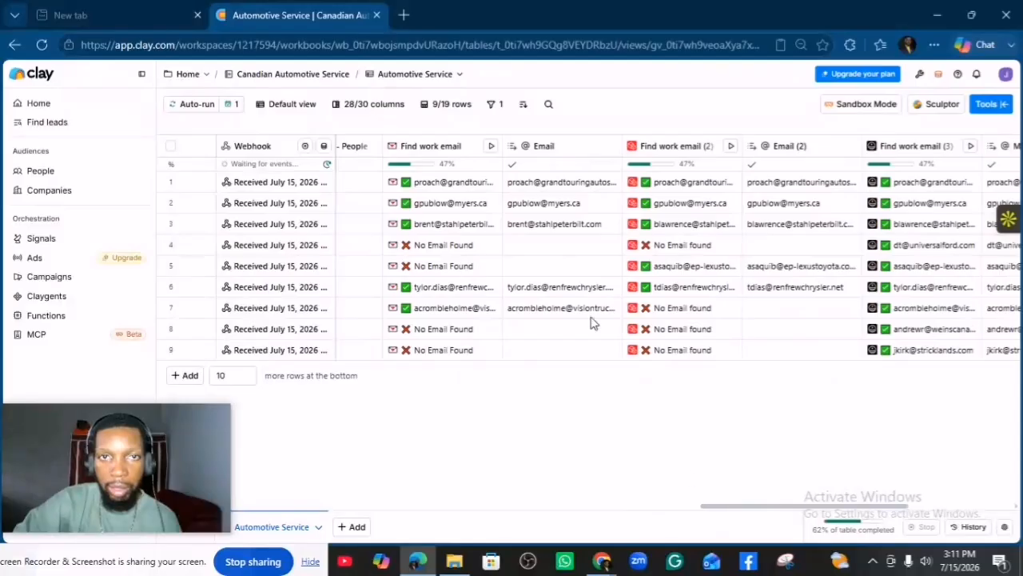
{"action": "left_click", "coordinate": [435, 144]}
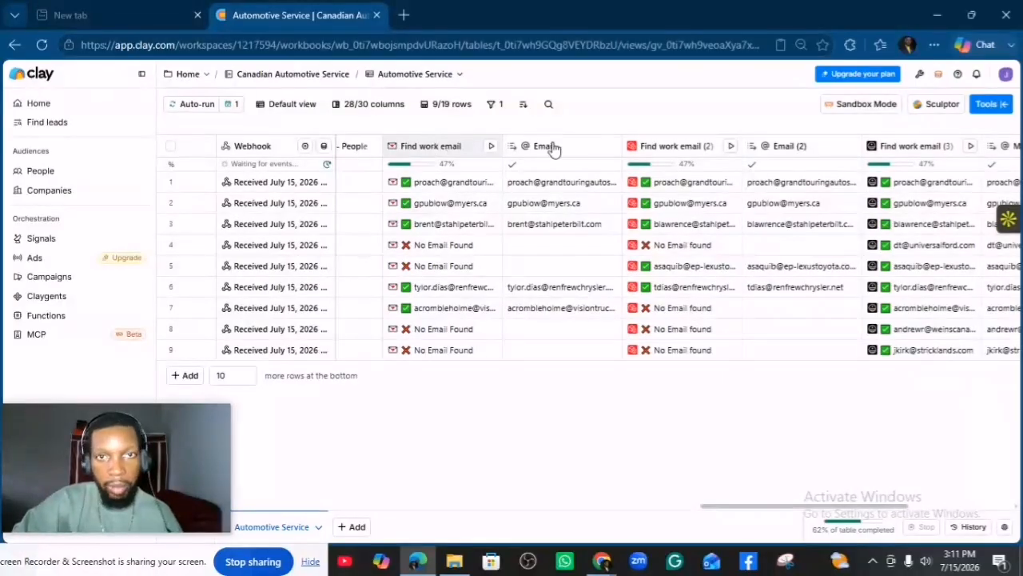
{"action": "left_click", "coordinate": [569, 149], "text": "ctrl"}
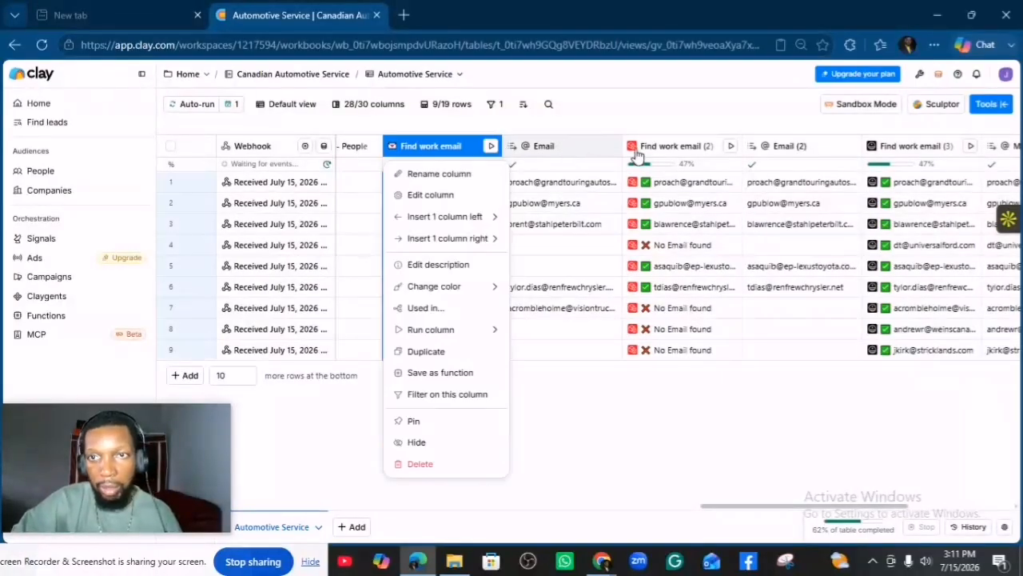
{"action": "left_click", "coordinate": [673, 146], "text": "ctrl"}
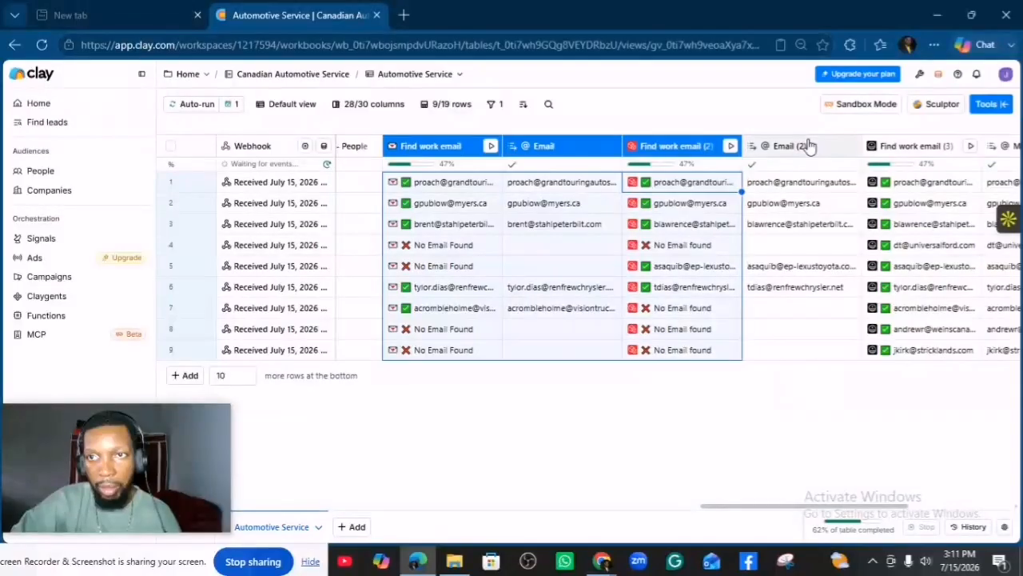
{"action": "left_click", "coordinate": [809, 146], "text": "ctrl"}
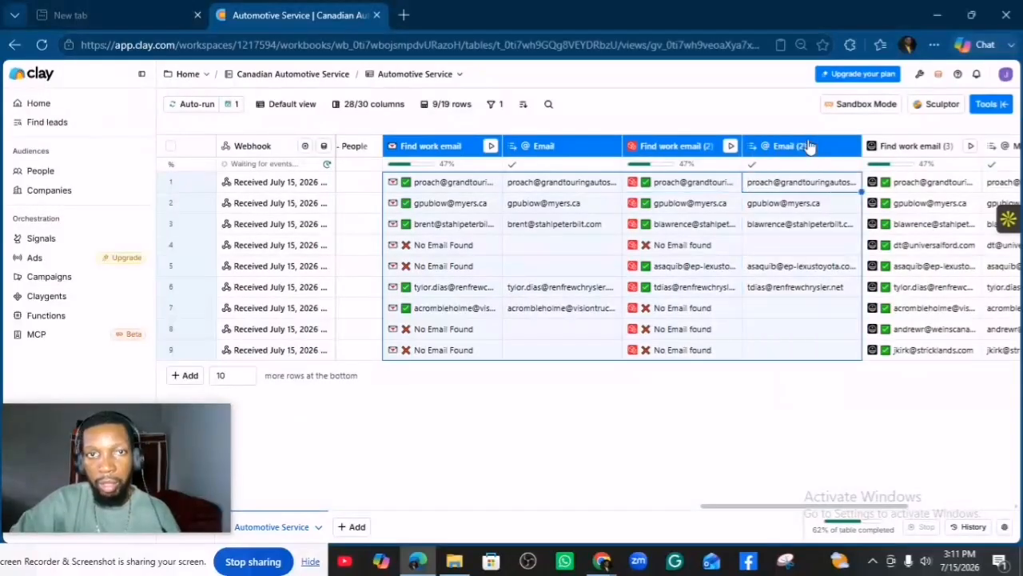
{"action": "right_click", "coordinate": [809, 146]}
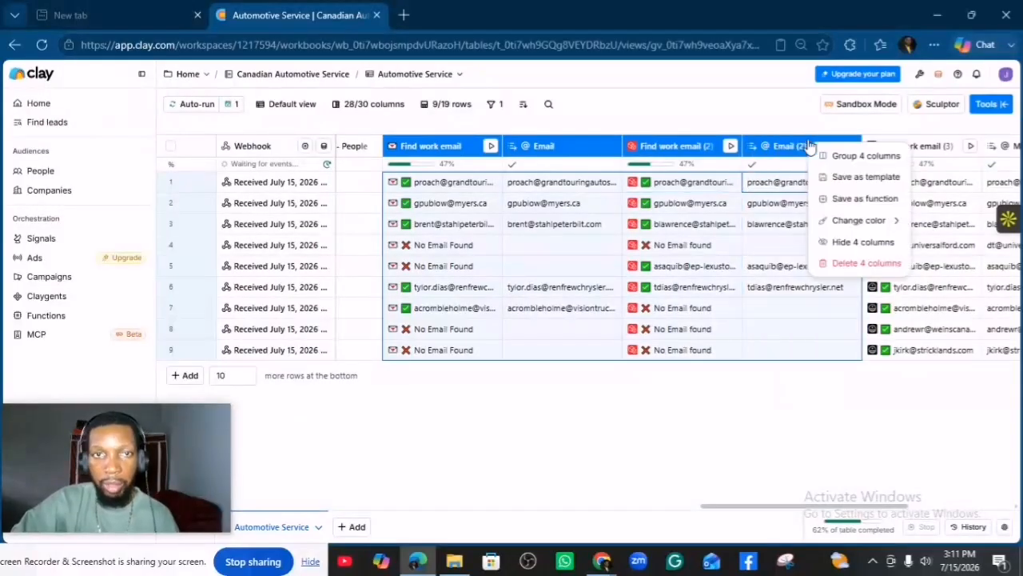
{"action": "left_click", "coordinate": [859, 266]}
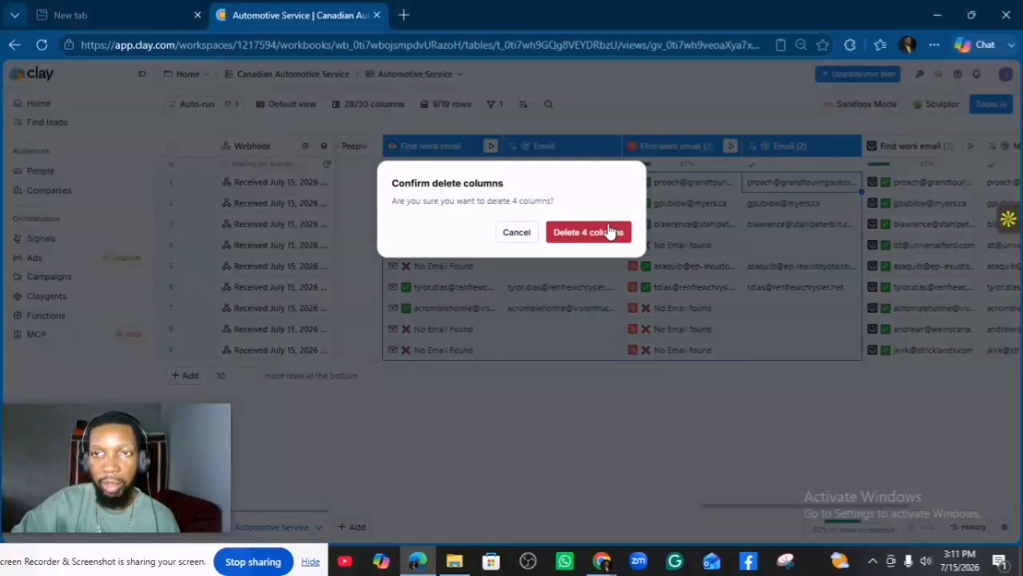
{"action": "left_click", "coordinate": [610, 232]}
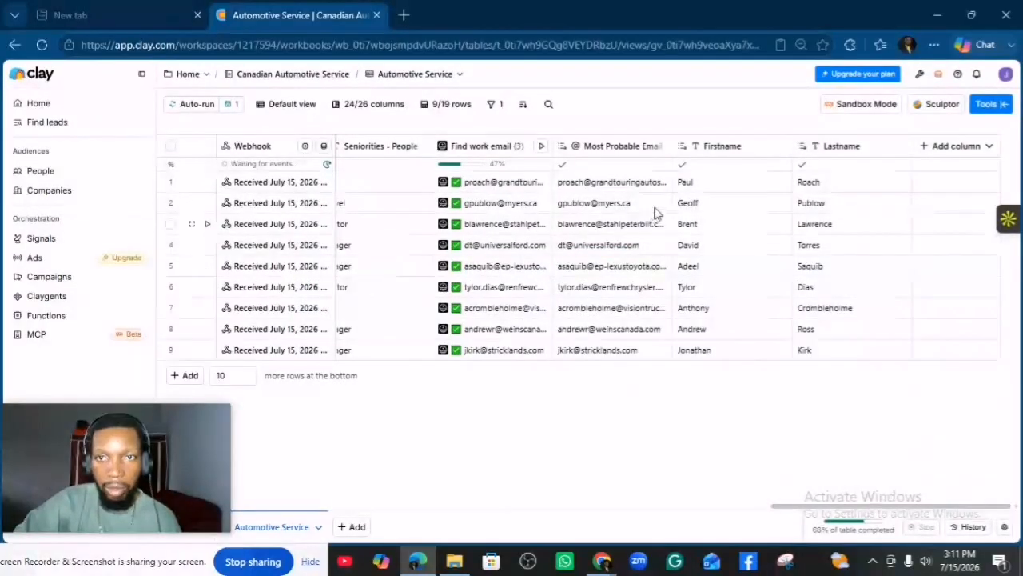
{"action": "mouse_move", "coordinate": [776, 512]}
{"action": "left_mouse_down"}
{"action": "mouse_move", "coordinate": [735, 526]}
{"action": "mouse_move", "coordinate": [793, 522]}
{"action": "left_mouse_up"}
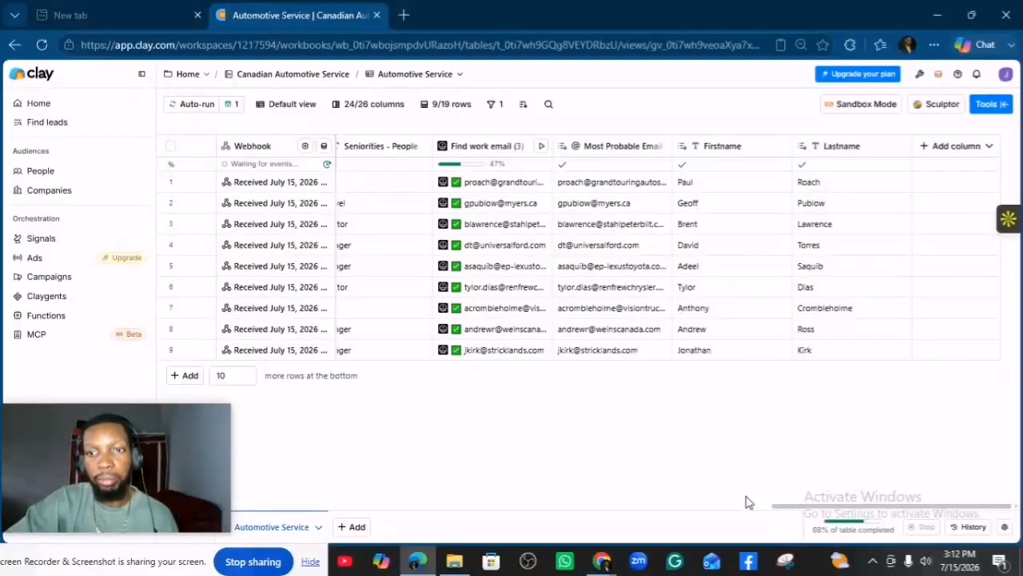
{"action": "left_click_drag", "start_coordinate": [791, 510], "coordinate": [818, 514]}
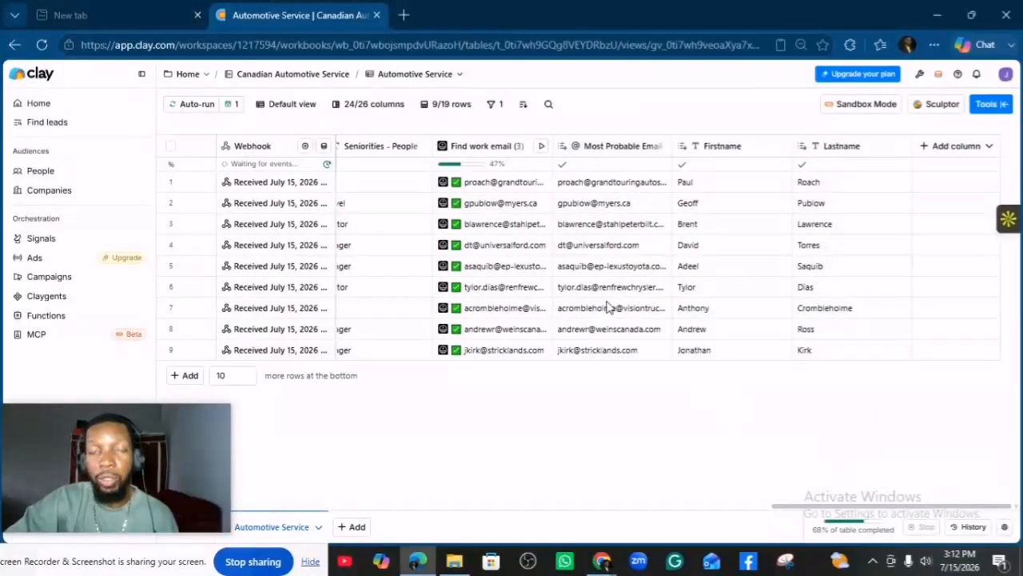
Switch to the Chrome window and save the Google Sheets and Clay integration scenario in Make
{"action": "mouse_move", "coordinate": [782, 514]}
{"action": "left_mouse_down"}
{"action": "mouse_move", "coordinate": [690, 525]}
{"action": "mouse_move", "coordinate": [772, 498]}
{"action": "left_mouse_up"}
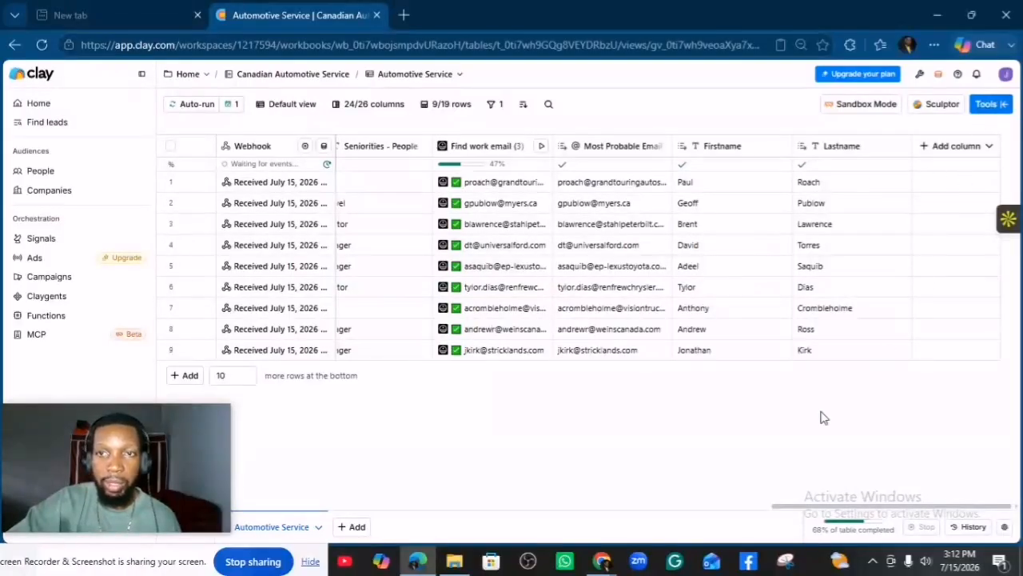
{"action": "left_click", "coordinate": [601, 560]}
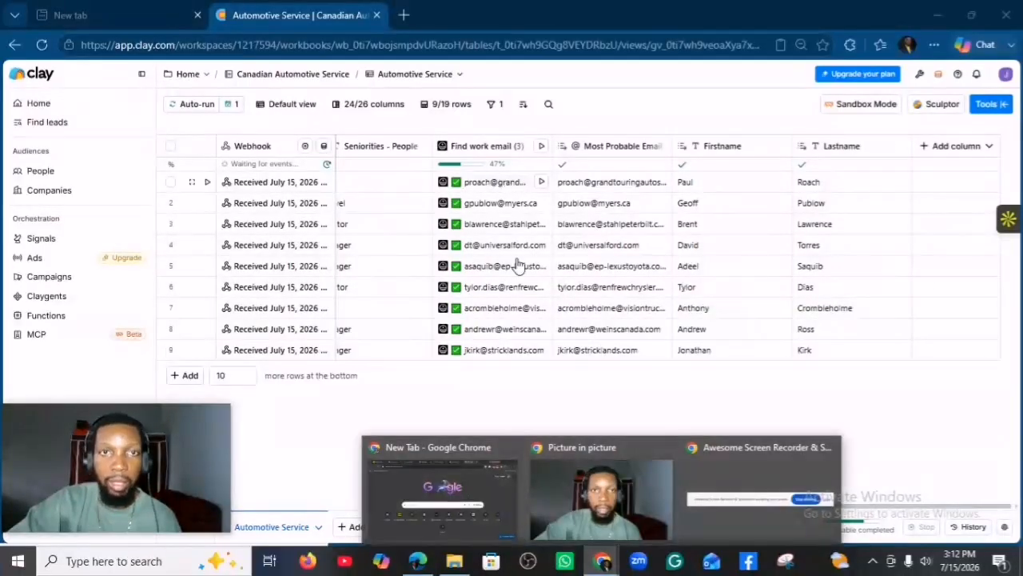
{"action": "left_click", "coordinate": [490, 505]}
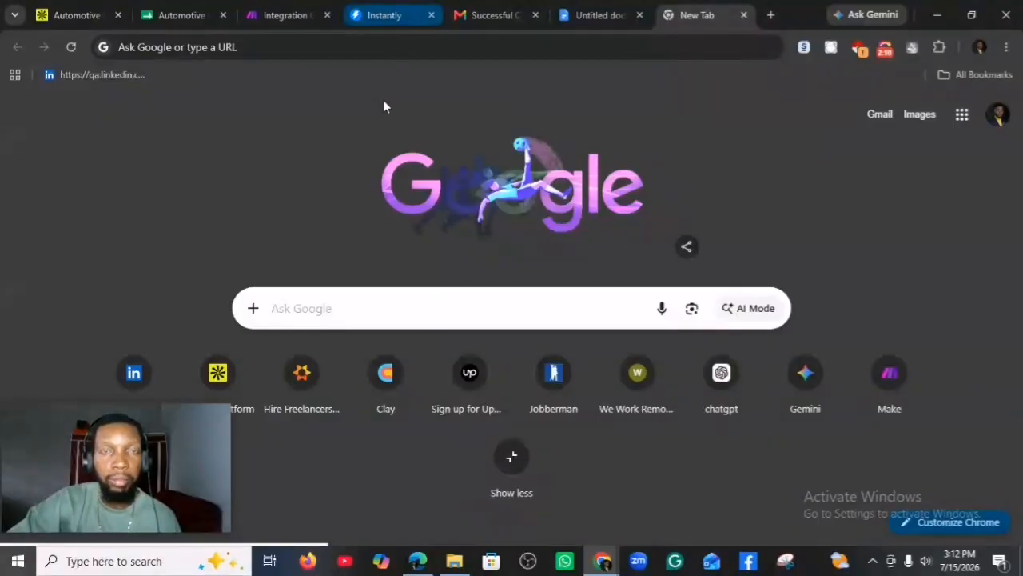
{"action": "left_click", "coordinate": [399, 17]}
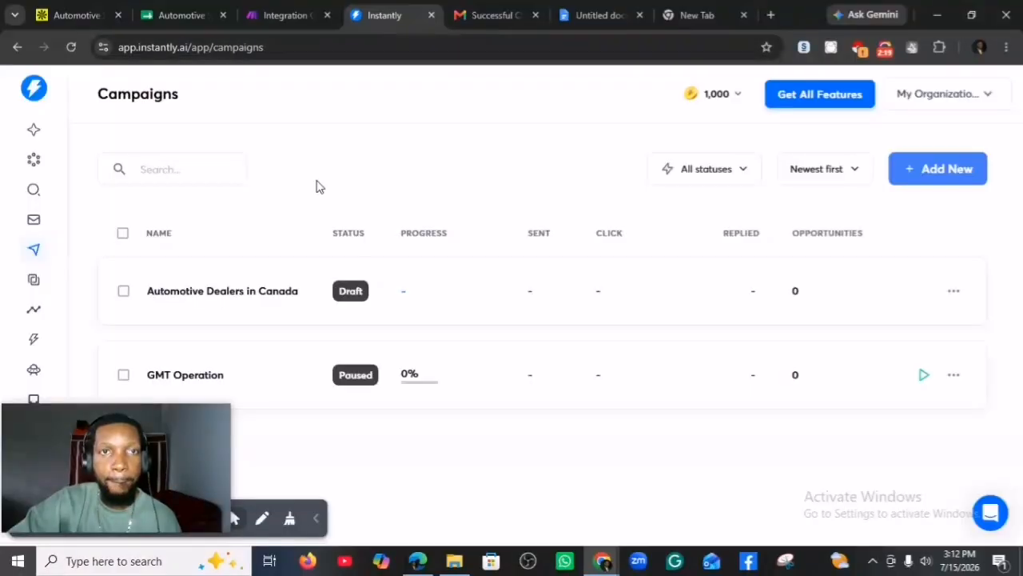
{"action": "left_click", "coordinate": [283, 20]}
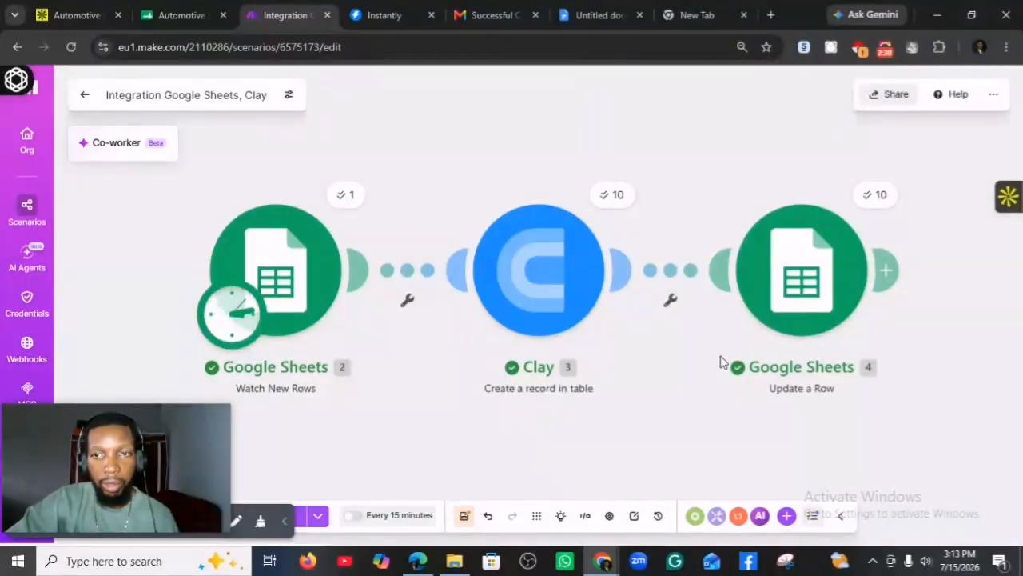
{"action": "left_click", "coordinate": [464, 517]}
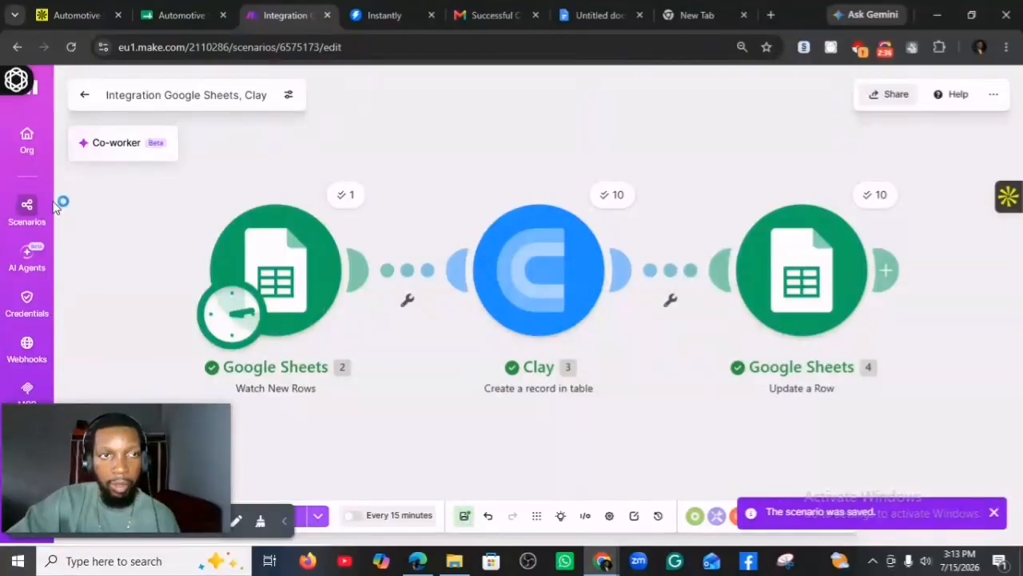
Open the Automotive Dealers in Canada campaign in Instantly and look over its leads and email sequence
{"action": "left_click", "coordinate": [373, 16]}
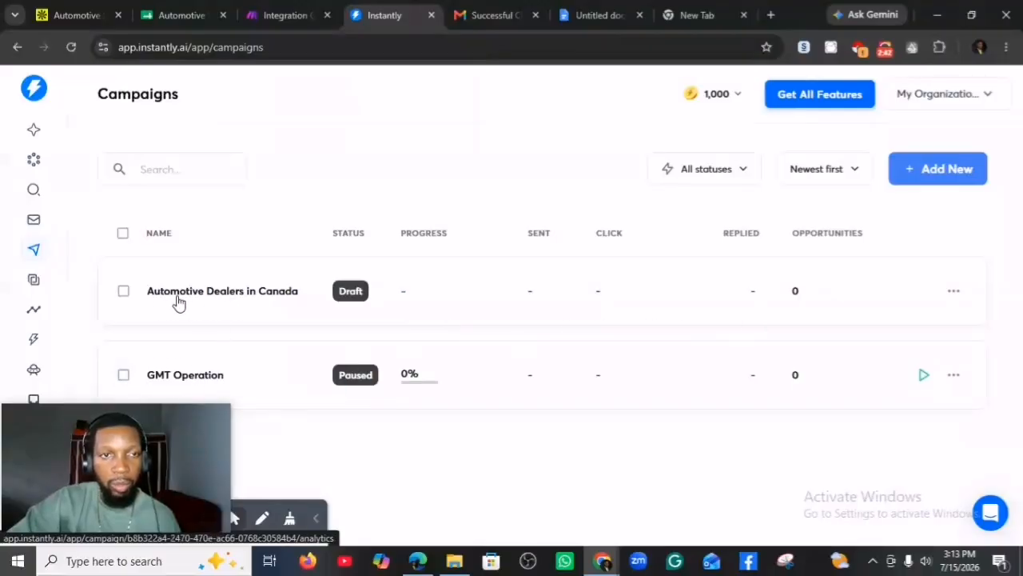
{"action": "left_click", "coordinate": [222, 293]}
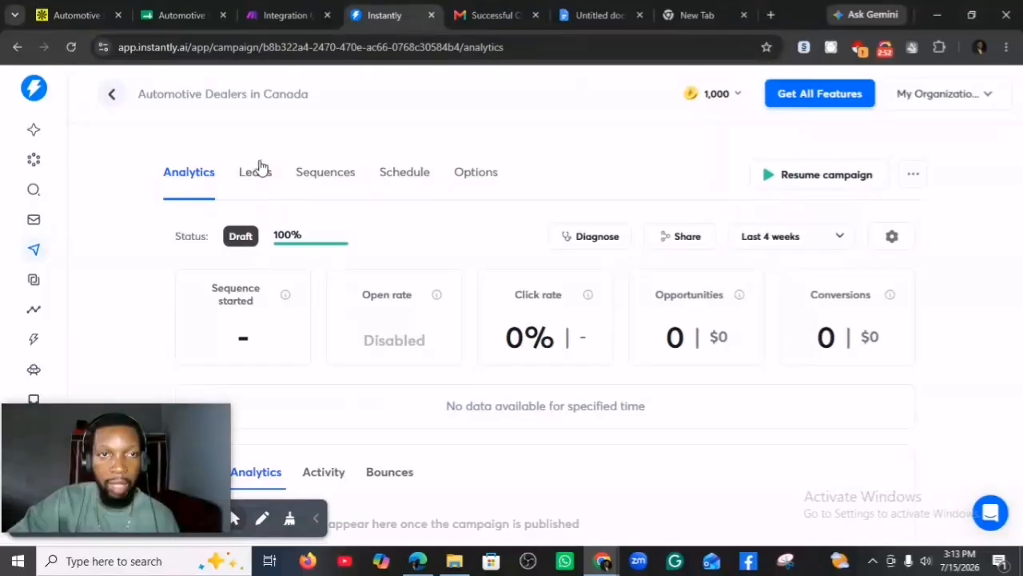
{"action": "left_click", "coordinate": [261, 178]}
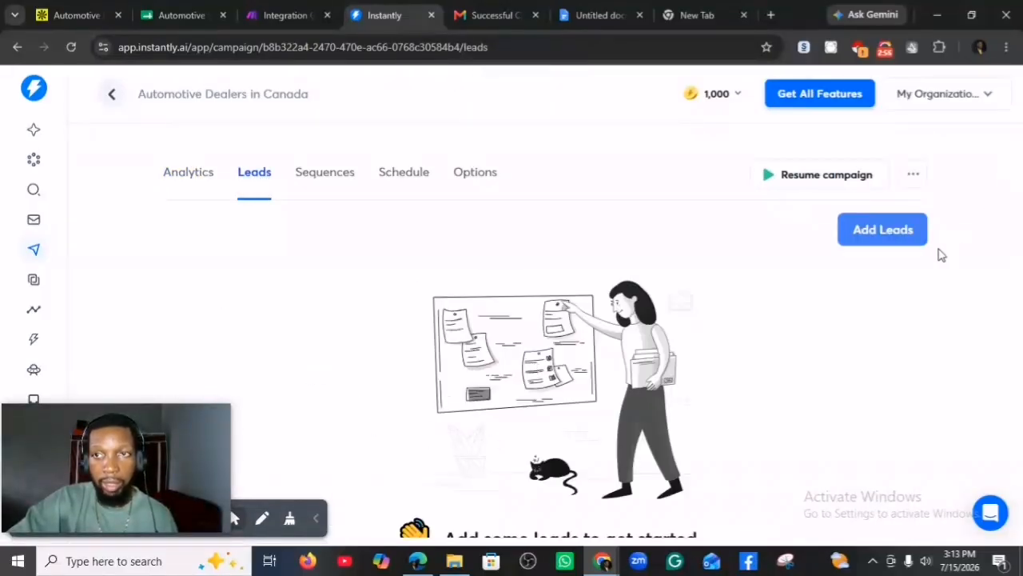
{"action": "left_click", "coordinate": [334, 174]}
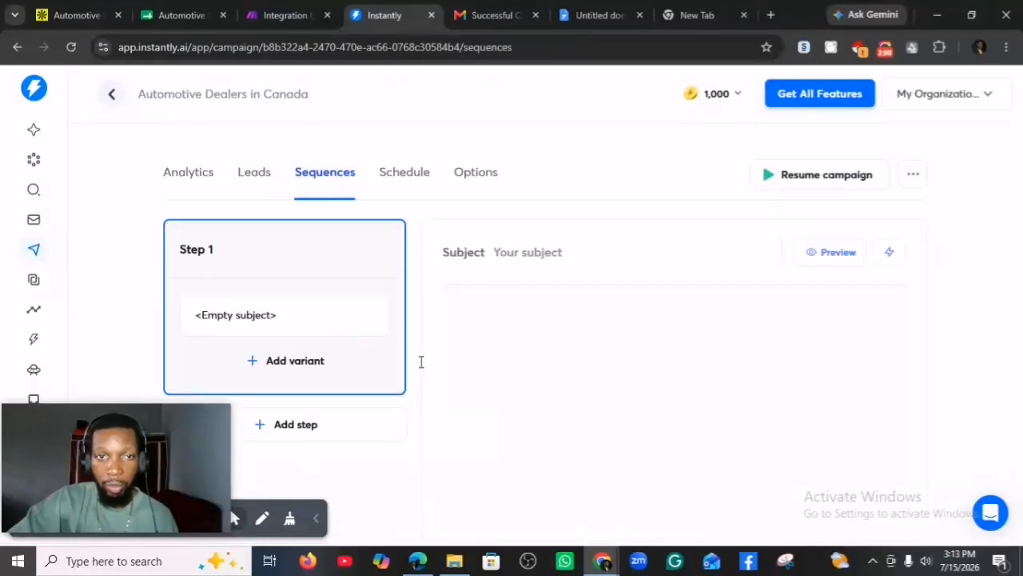
{"action": "left_click", "coordinate": [258, 174]}
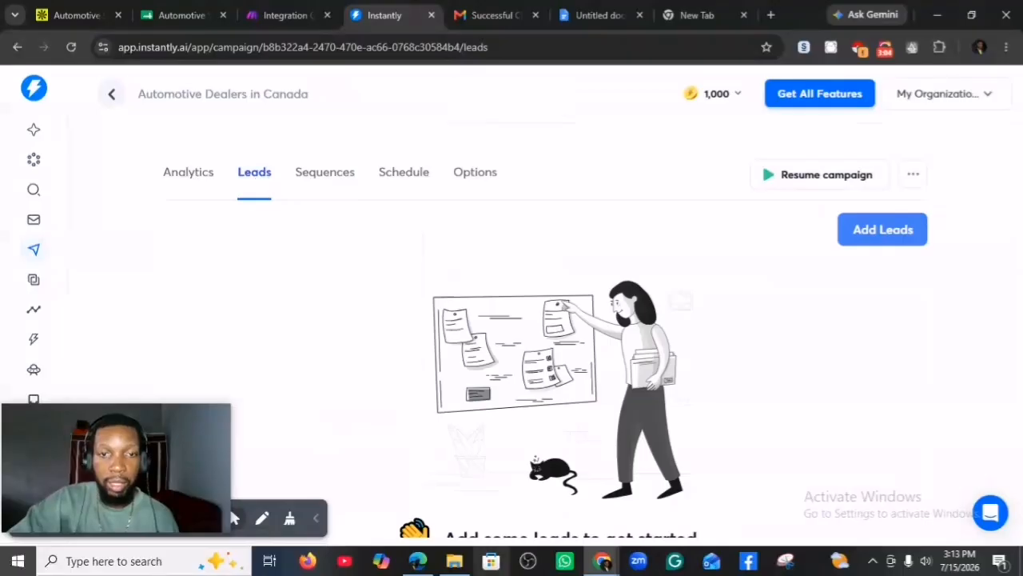
{"action": "left_click", "coordinate": [432, 564]}
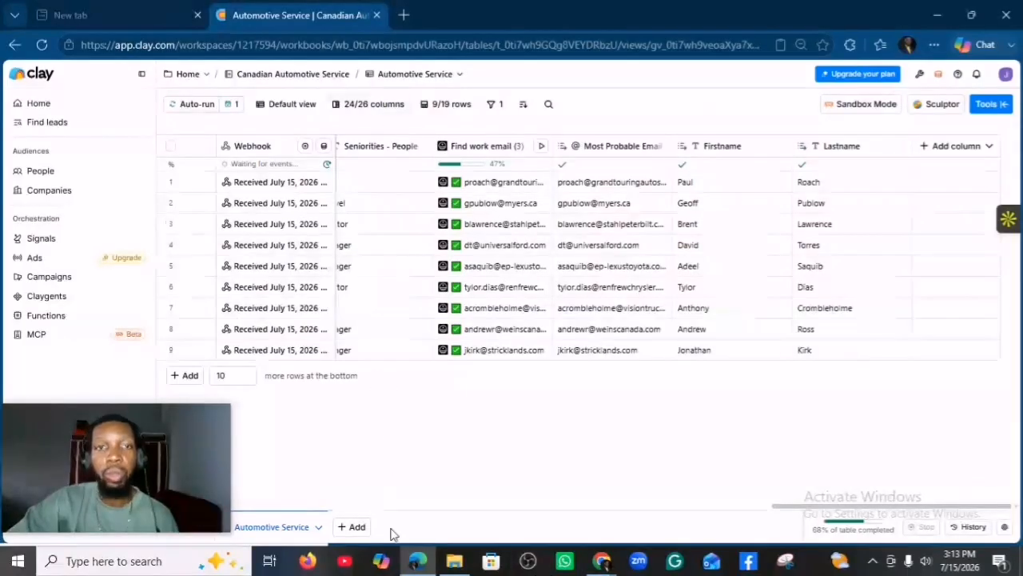
{"action": "left_click", "coordinate": [593, 555]}
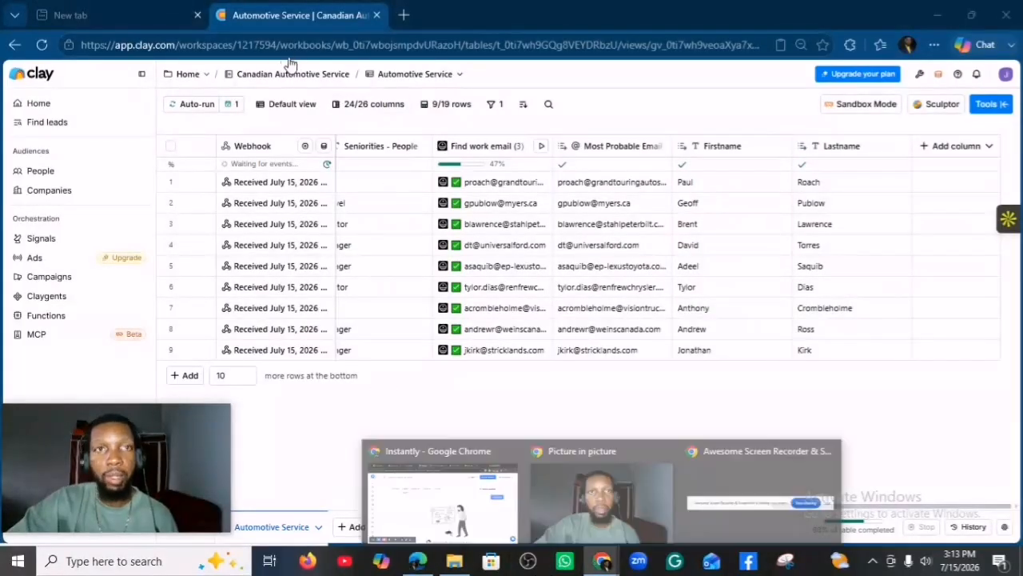
{"action": "left_click", "coordinate": [440, 487]}
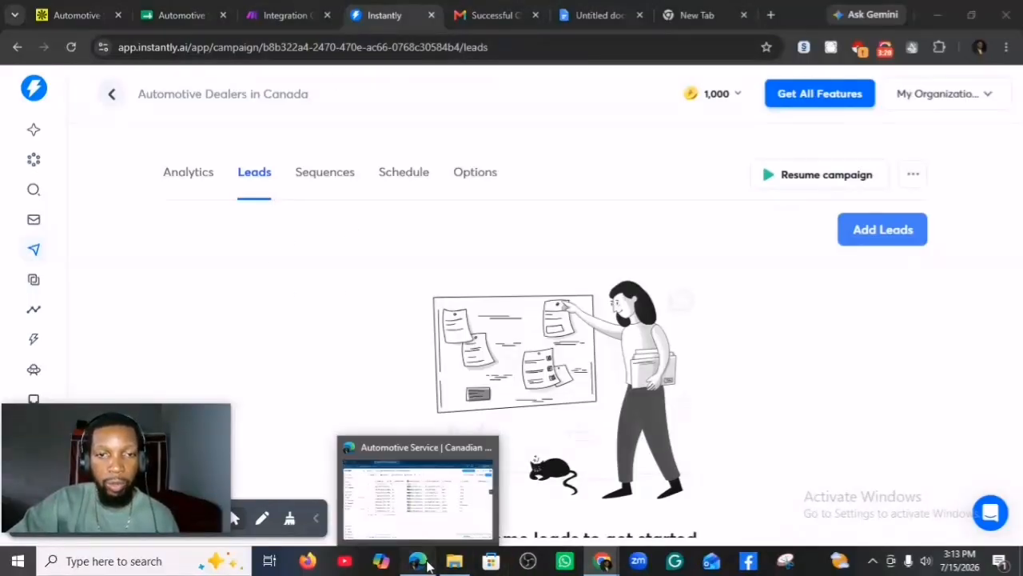
Switch back to Clay and start a sequencer export of the table through Instantly, using the saved Instantly account
{"action": "left_click", "coordinate": [423, 563]}
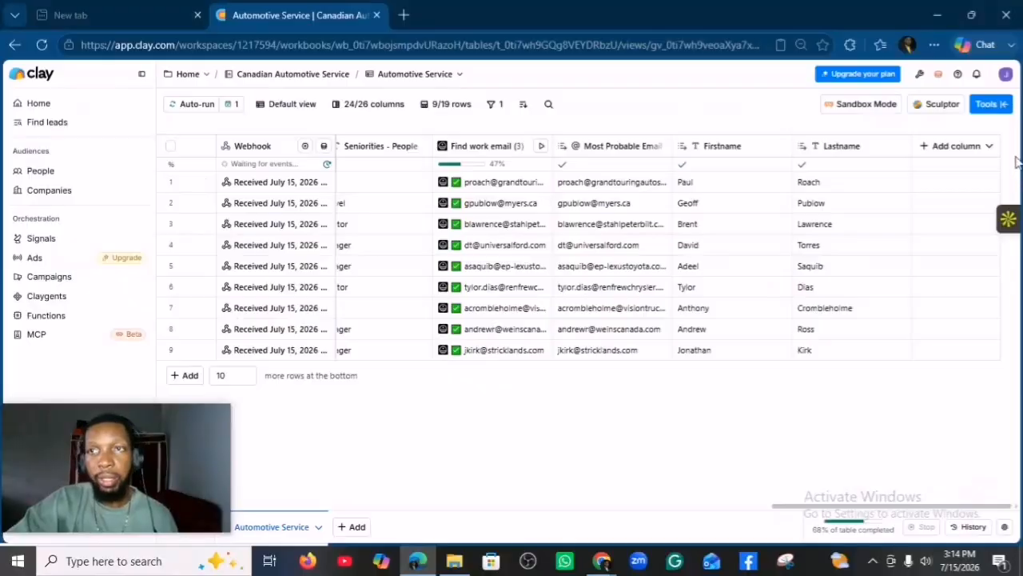
{"action": "left_click", "coordinate": [984, 105]}
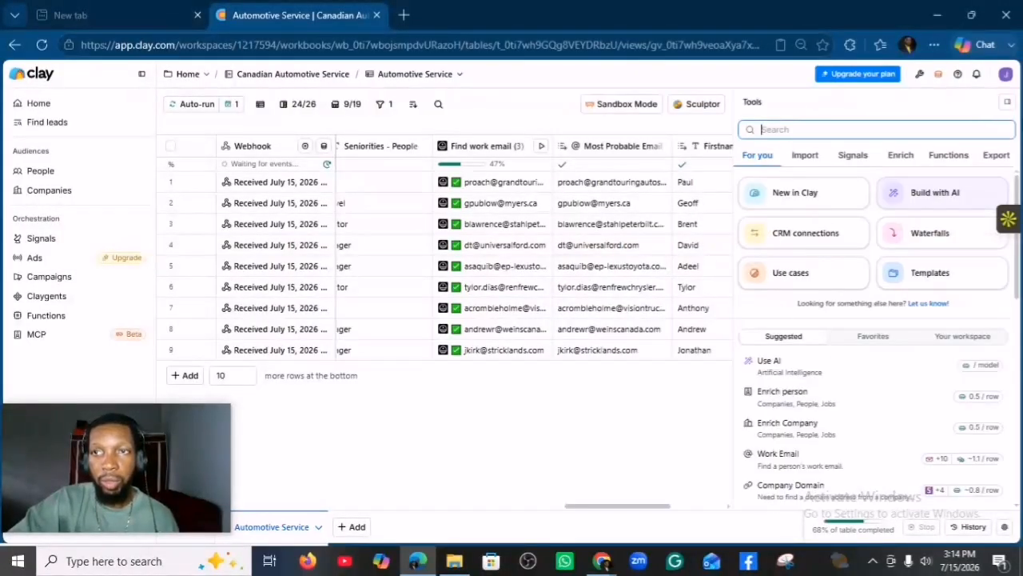
{"action": "left_click", "coordinate": [993, 156]}
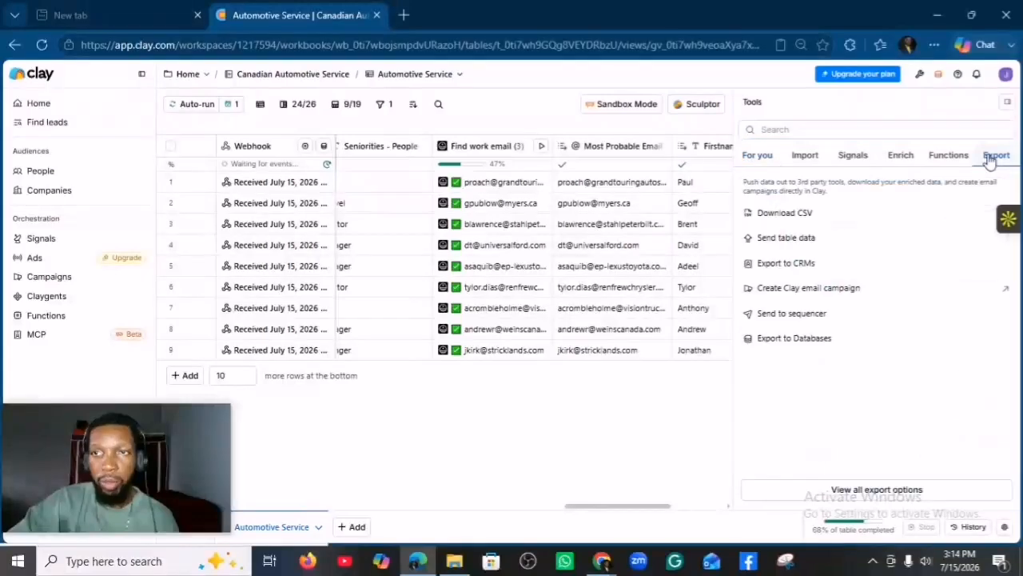
{"action": "left_click", "coordinate": [788, 313]}
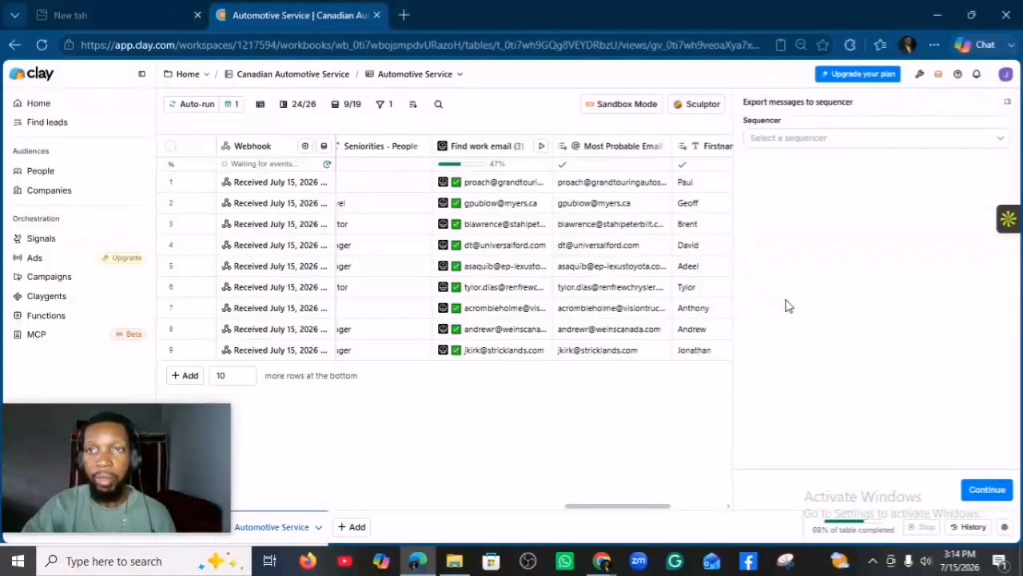
{"action": "left_click", "coordinate": [995, 145]}
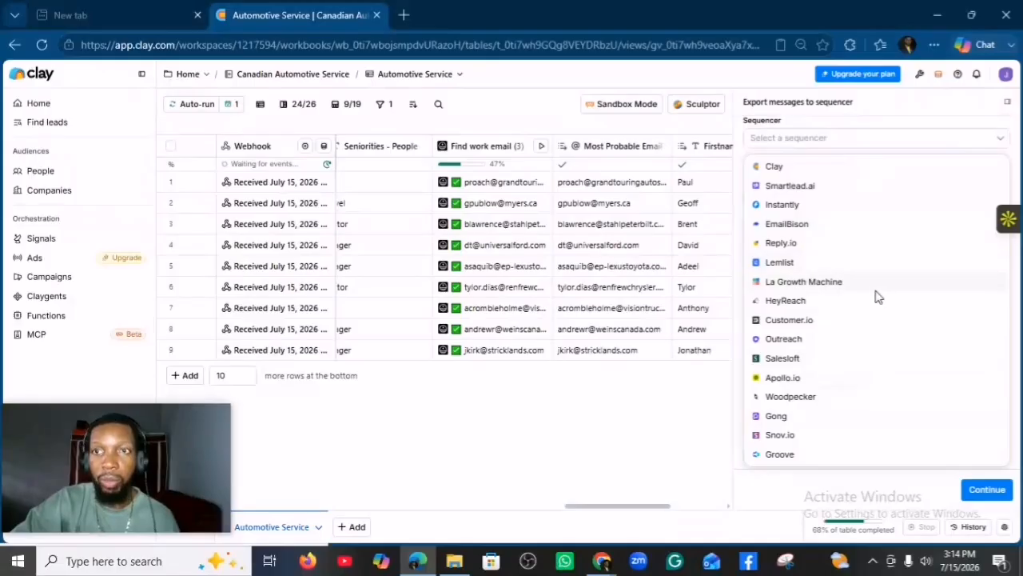
{"action": "left_click", "coordinate": [791, 207]}
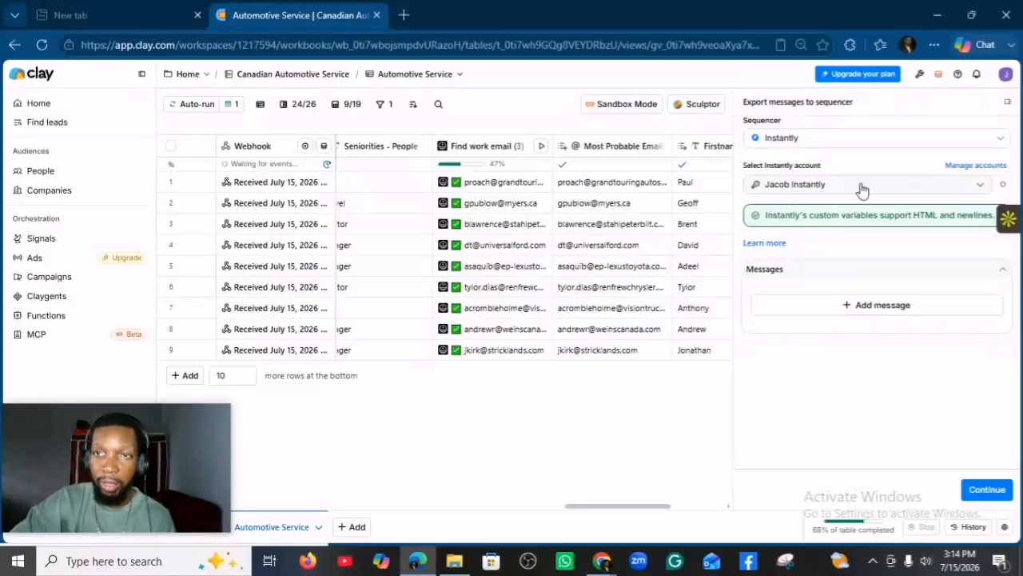
{"action": "left_click", "coordinate": [978, 190]}
{"action": "left_click", "coordinate": [978, 191]}
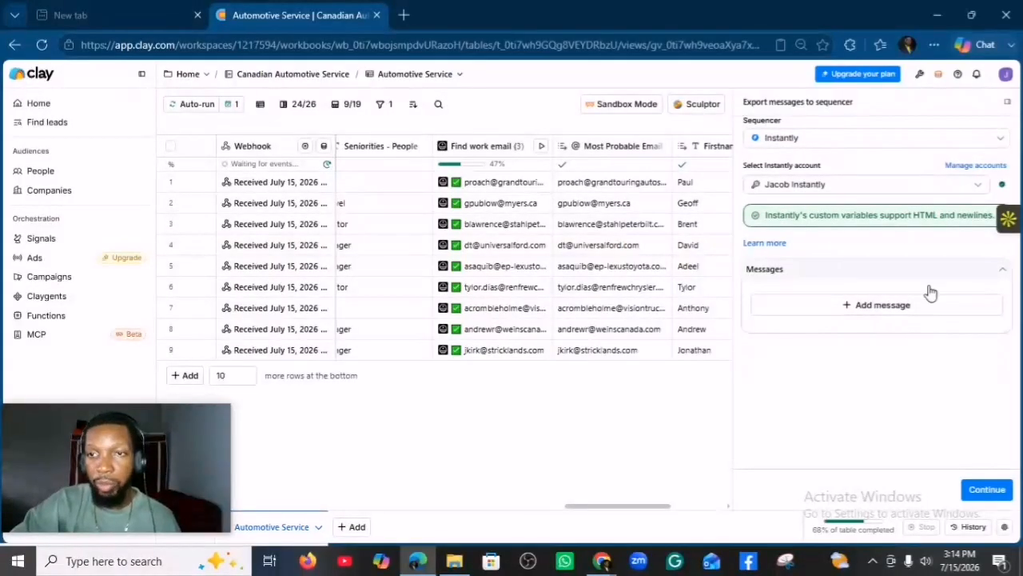
{"action": "left_click", "coordinate": [987, 489]}
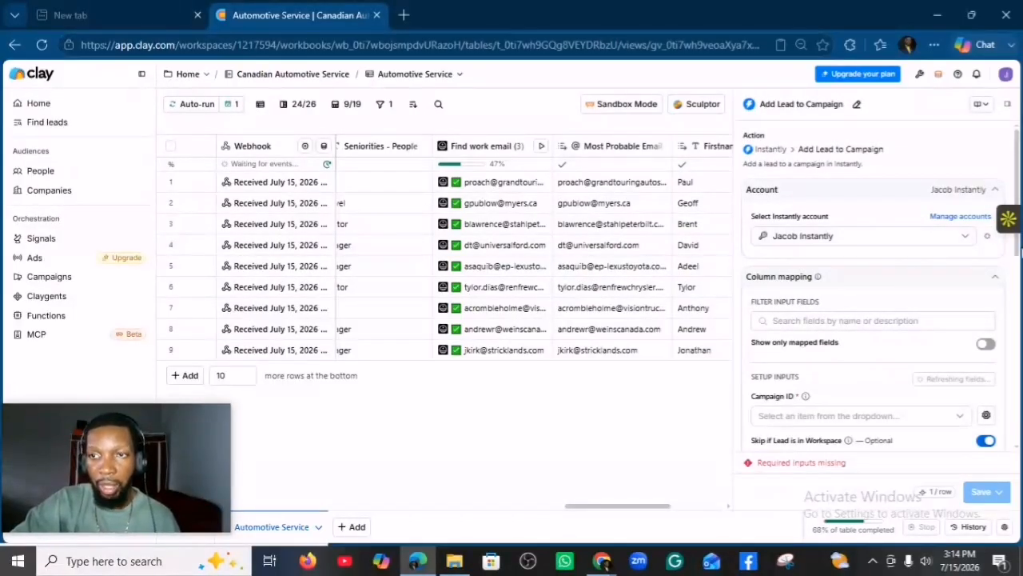
Set the campaign ID for the Add Lead to Campaign action to Automotive Dealers in Canada
{"action": "scroll", "coordinate": [871, 316], "scroll_direction": "down", "scroll_amount": 2}
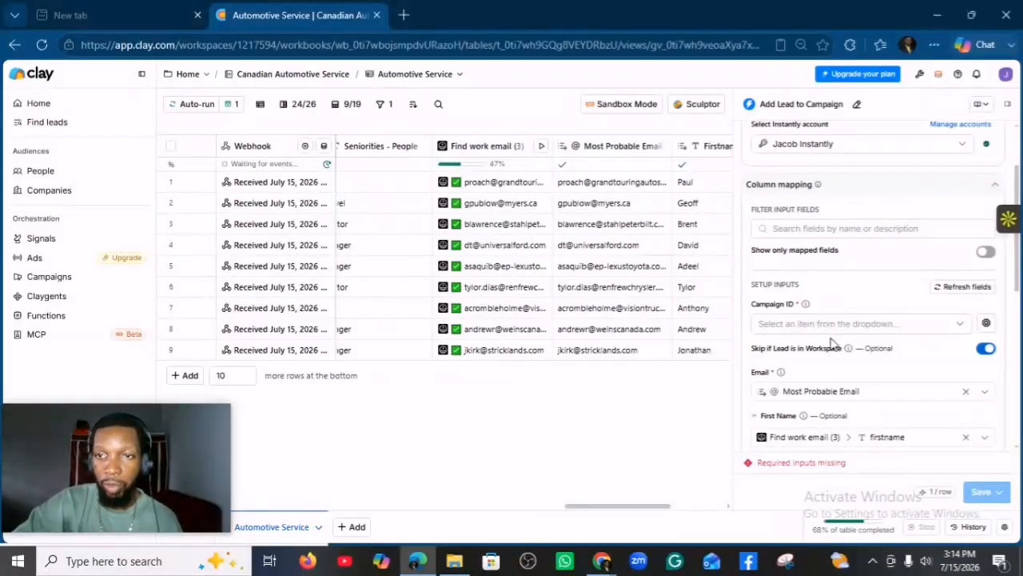
{"action": "left_click", "coordinate": [958, 328]}
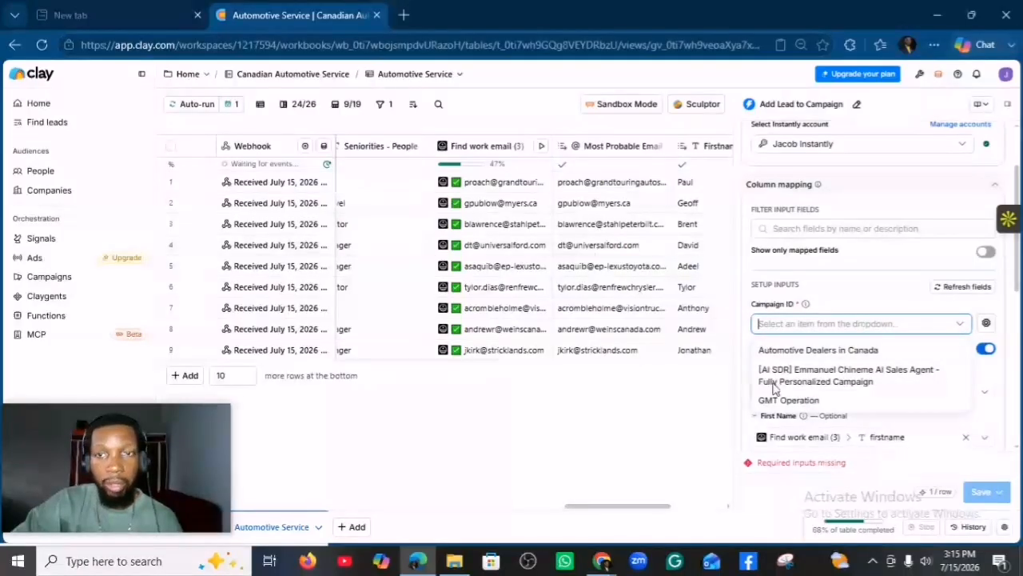
{"action": "mouse_move", "coordinate": [601, 562]}
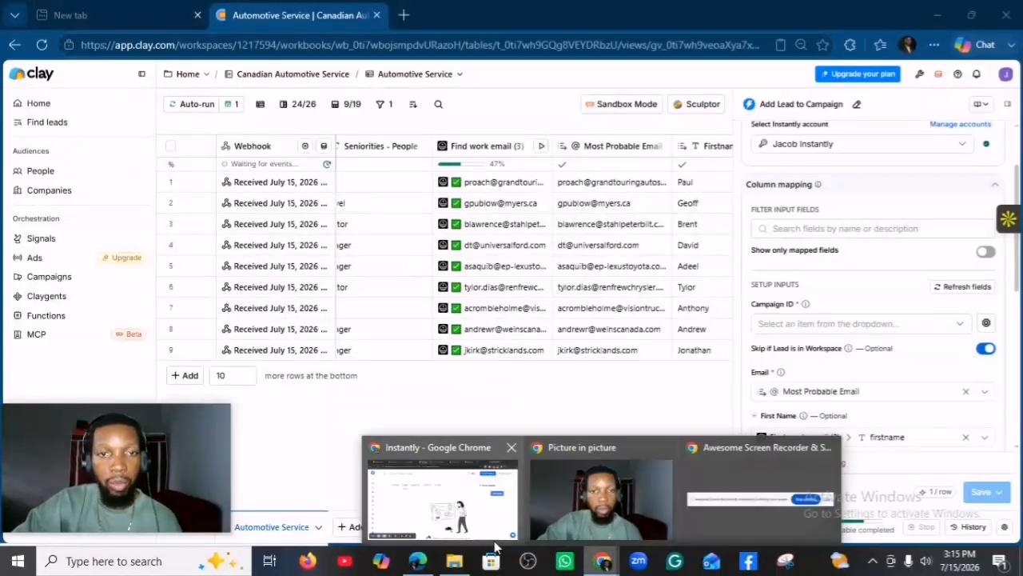
{"action": "left_click", "coordinate": [440, 495]}
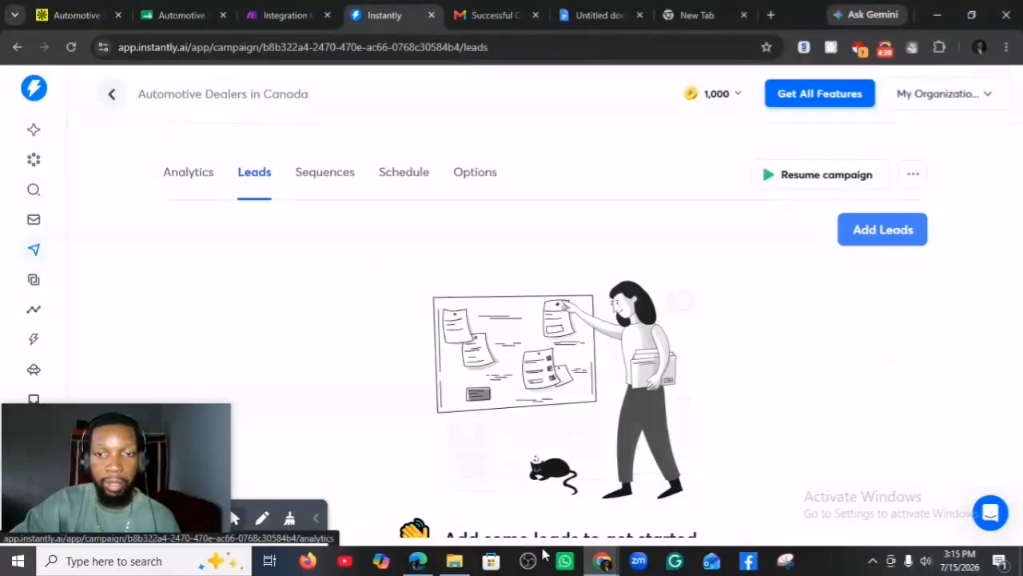
{"action": "left_click", "coordinate": [417, 561]}
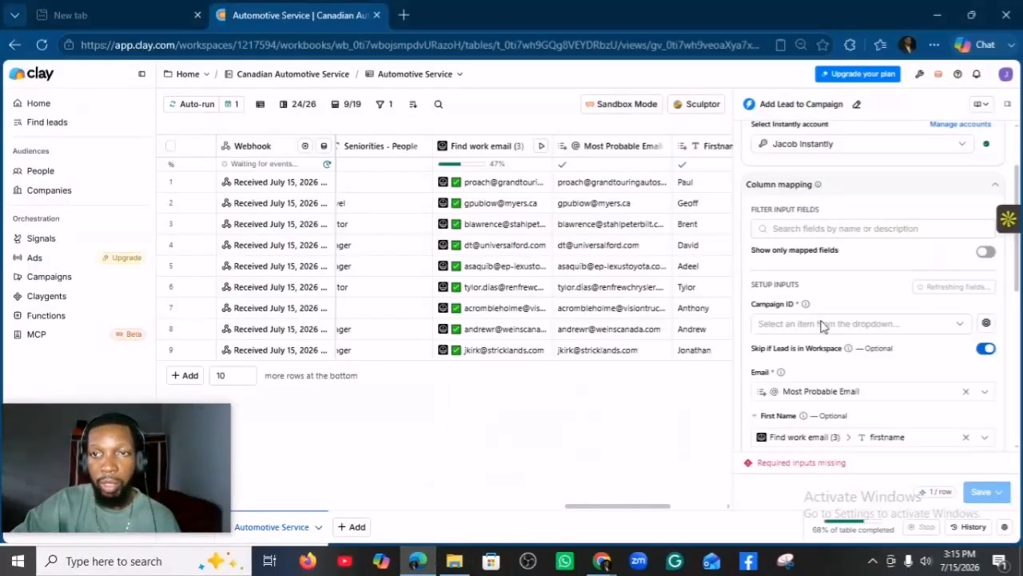
{"action": "left_click", "coordinate": [824, 325]}
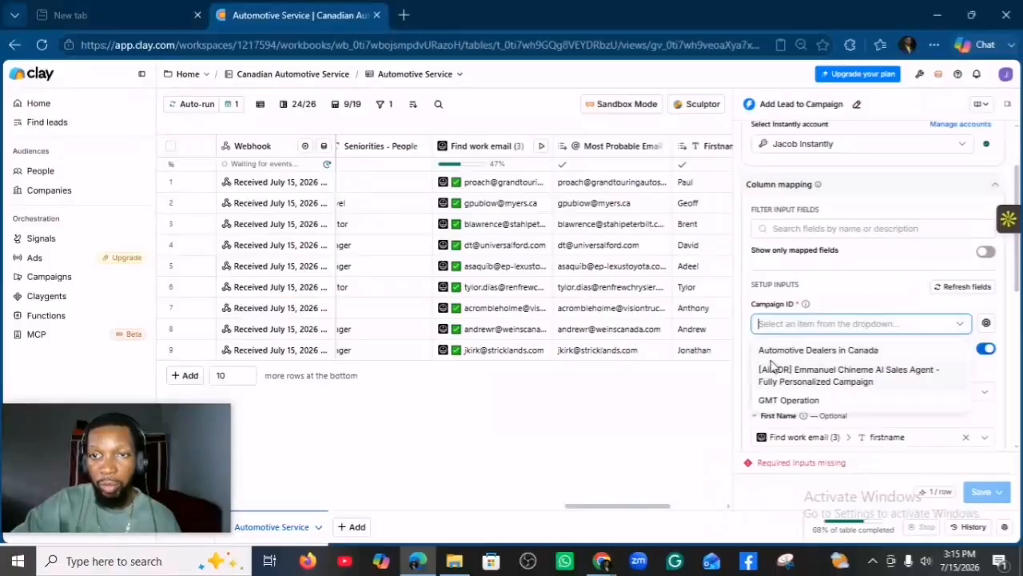
{"action": "left_click", "coordinate": [859, 352]}
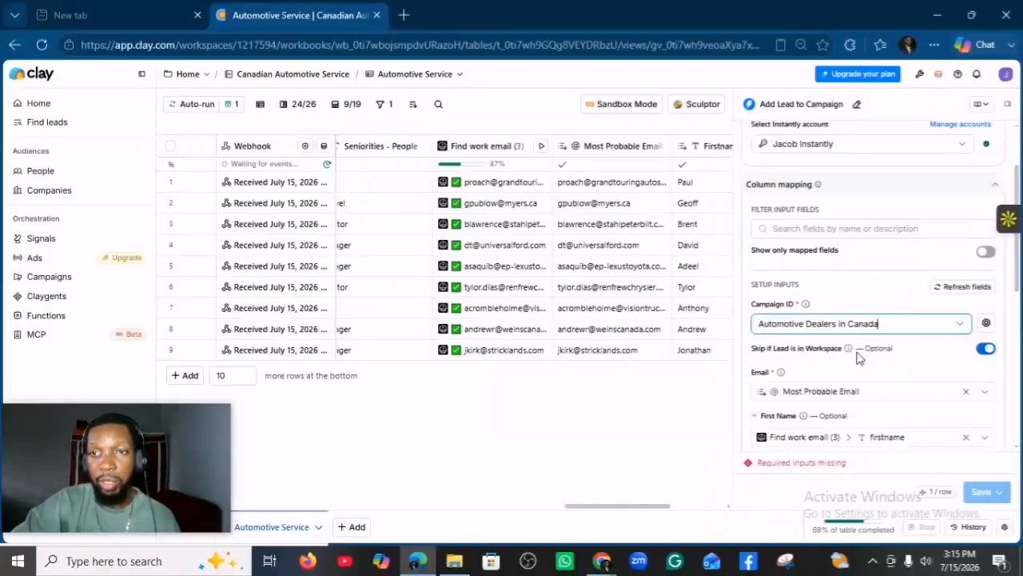
Map the optional Website field to the Website column and the Phone Number field to the Company Phone column
{"action": "left_click_drag", "start_coordinate": [1018, 300], "coordinate": [1020, 339]}
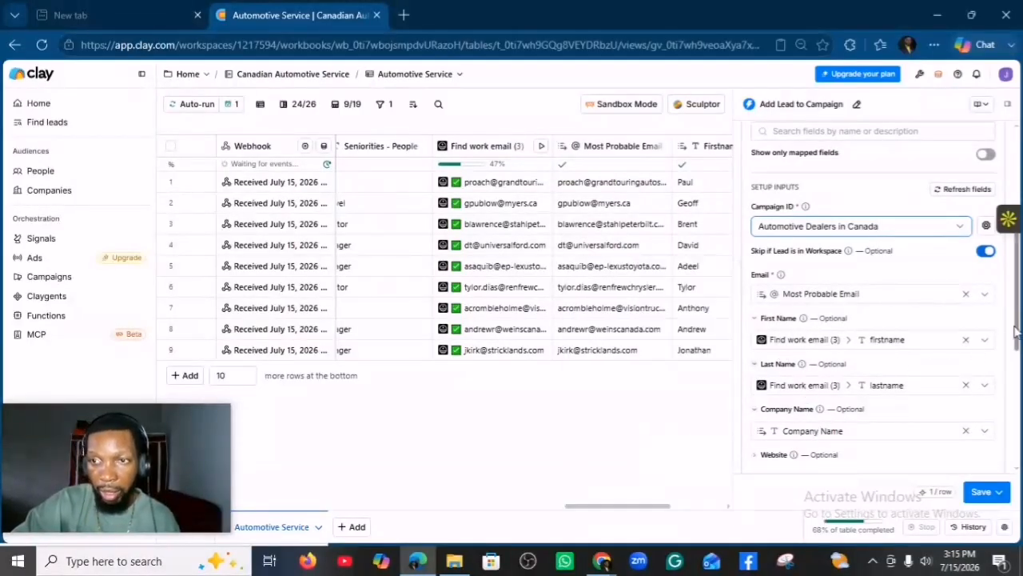
{"action": "left_click_drag", "start_coordinate": [1016, 332], "coordinate": [1017, 395]}
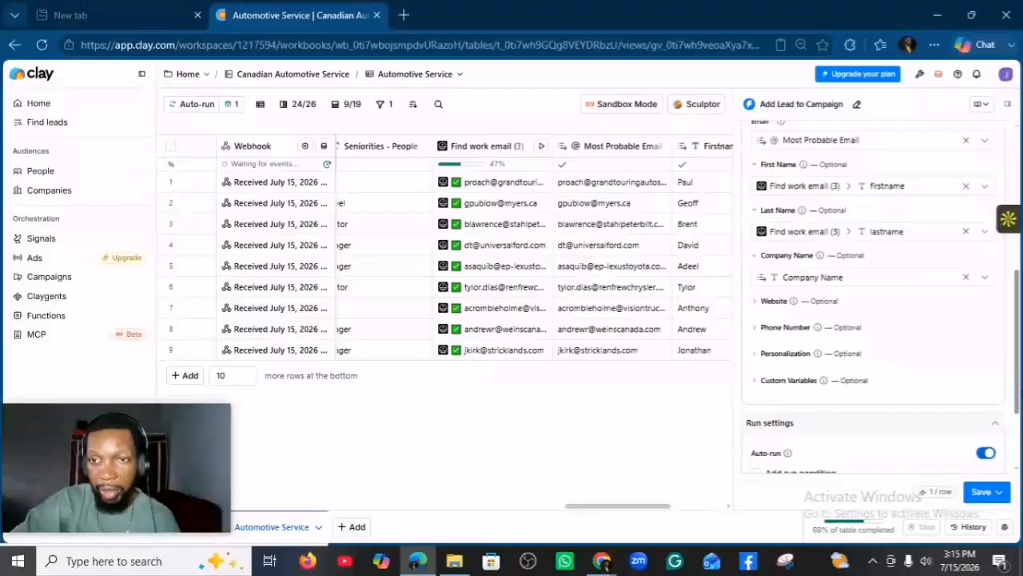
{"action": "left_click", "coordinate": [773, 301]}
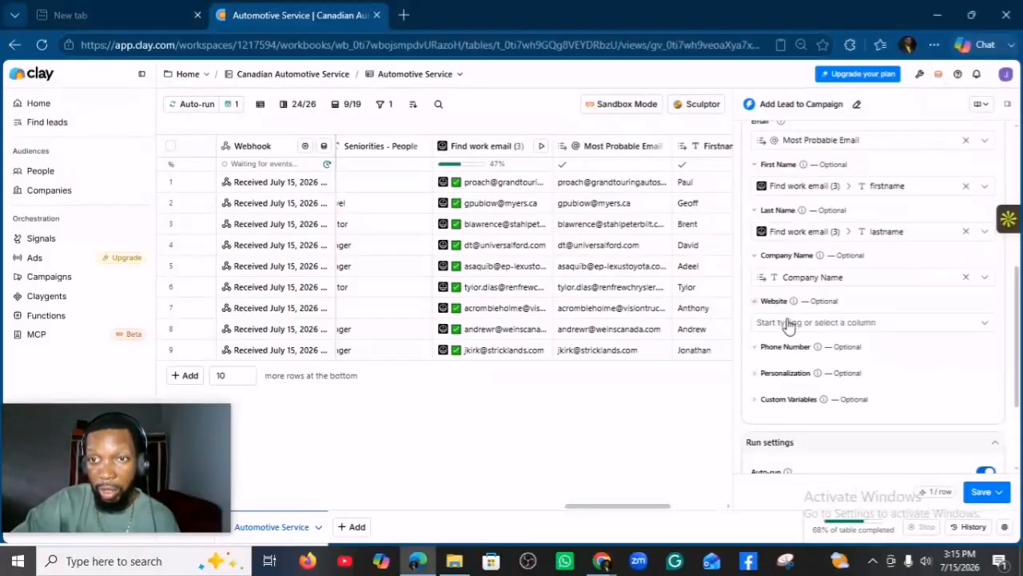
{"action": "left_click", "coordinate": [787, 323]}
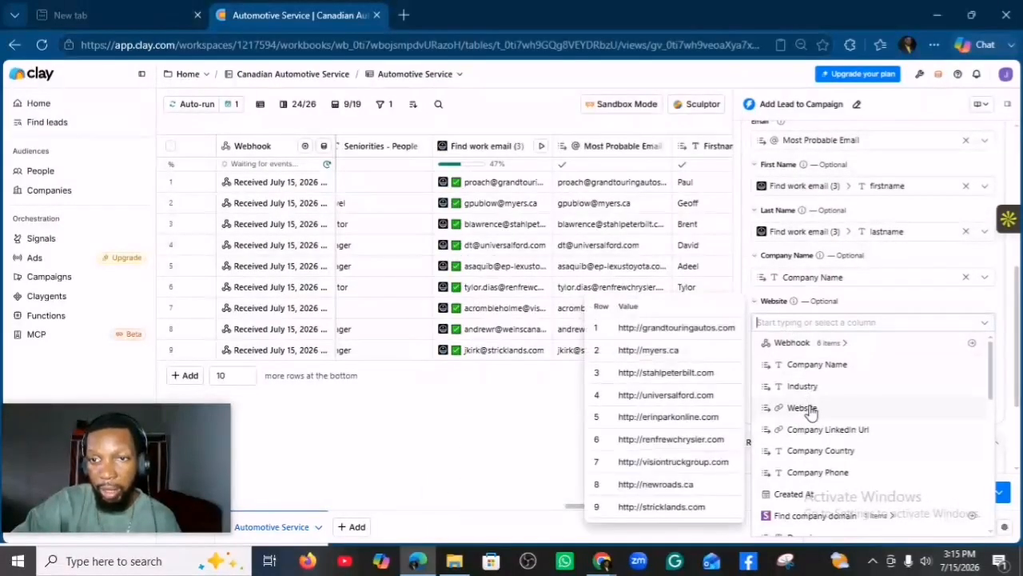
{"action": "left_click", "coordinate": [809, 407]}
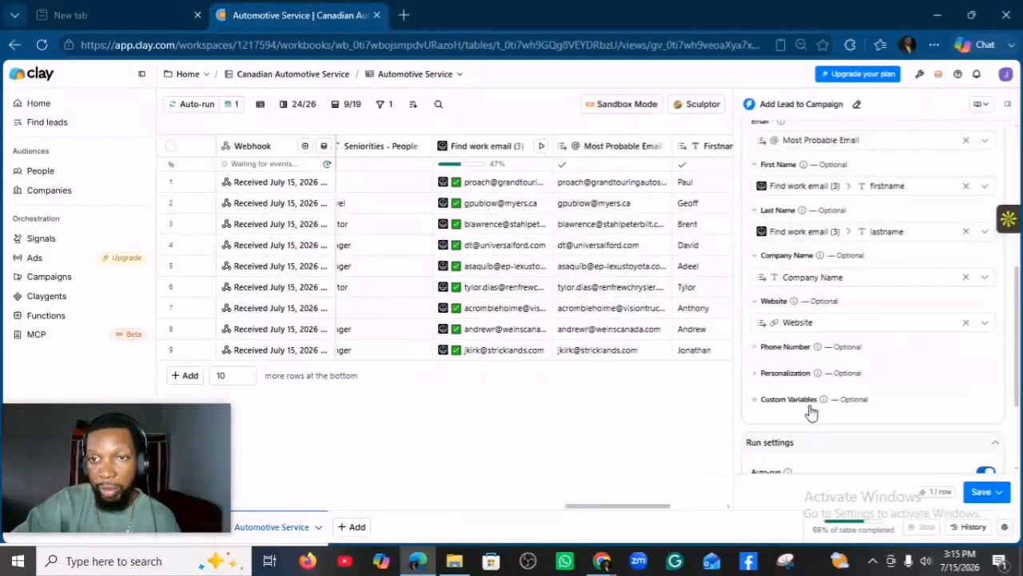
{"action": "left_click", "coordinate": [791, 349]}
{"action": "left_click", "coordinate": [796, 370]}
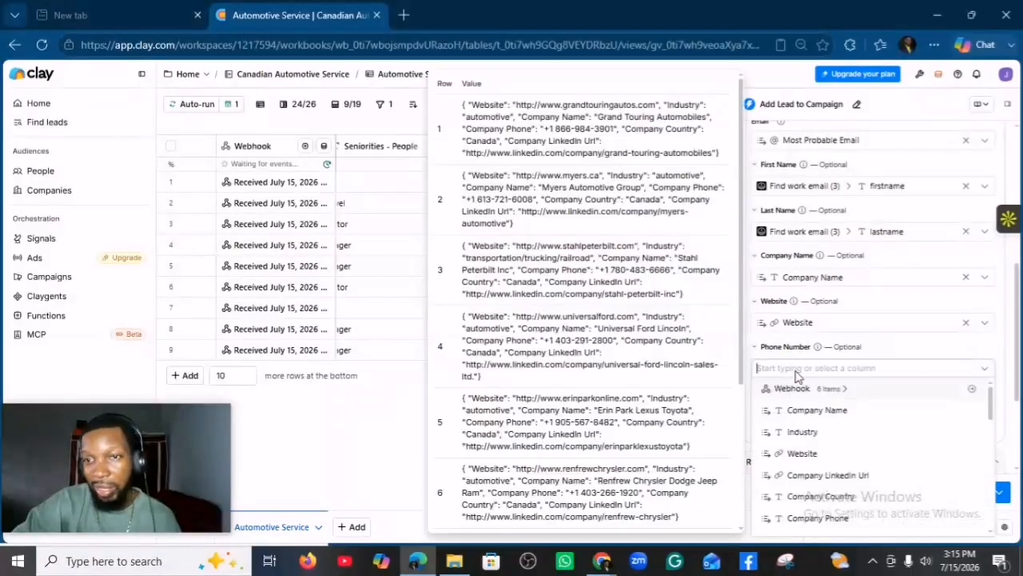
{"action": "left_click", "coordinate": [819, 518]}
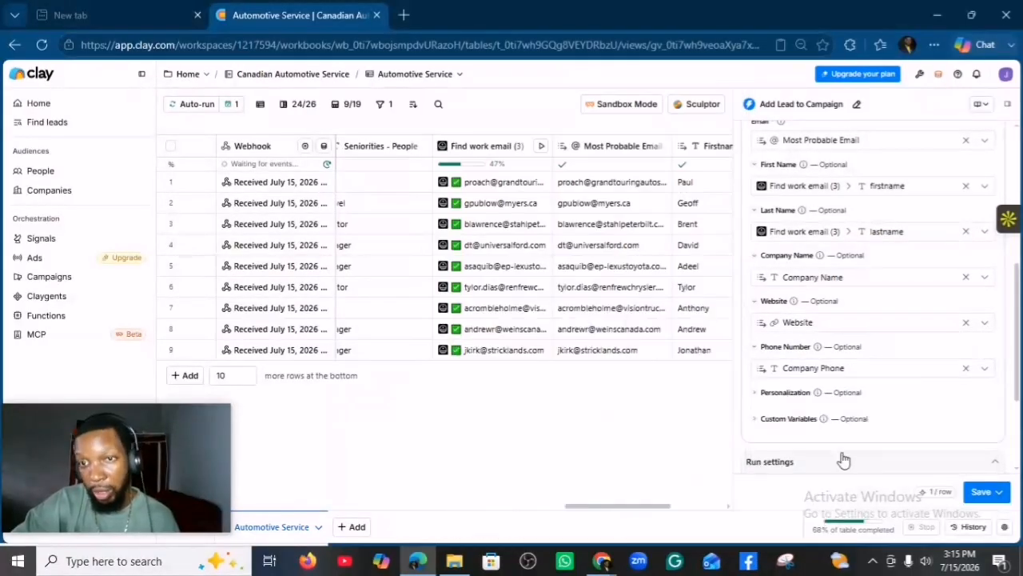
Insert the Use AI pain Point column into the optional Personalization field of the Add Lead to Campaign action
{"action": "left_click", "coordinate": [803, 405]}
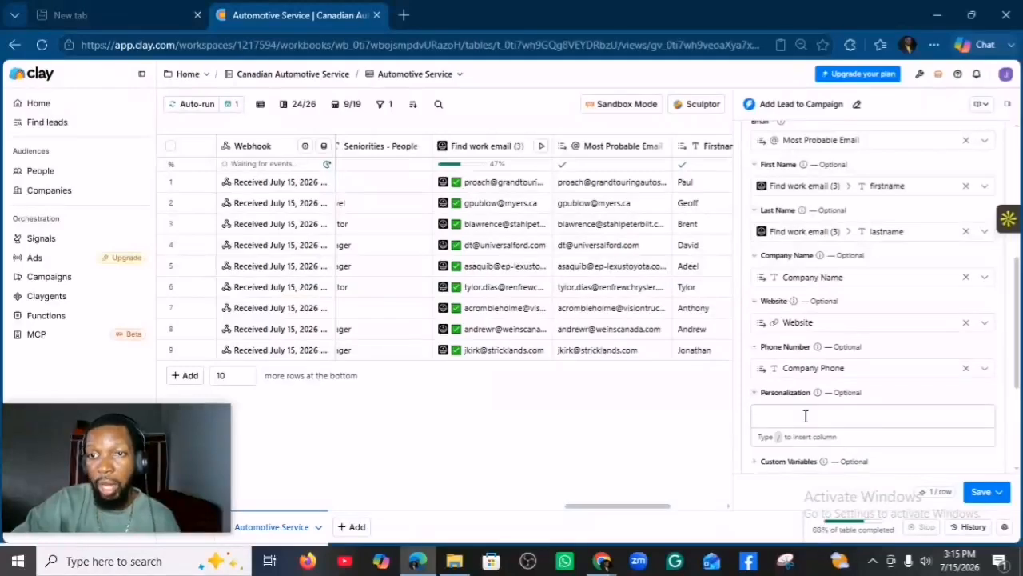
{"action": "left_click", "coordinate": [804, 413]}
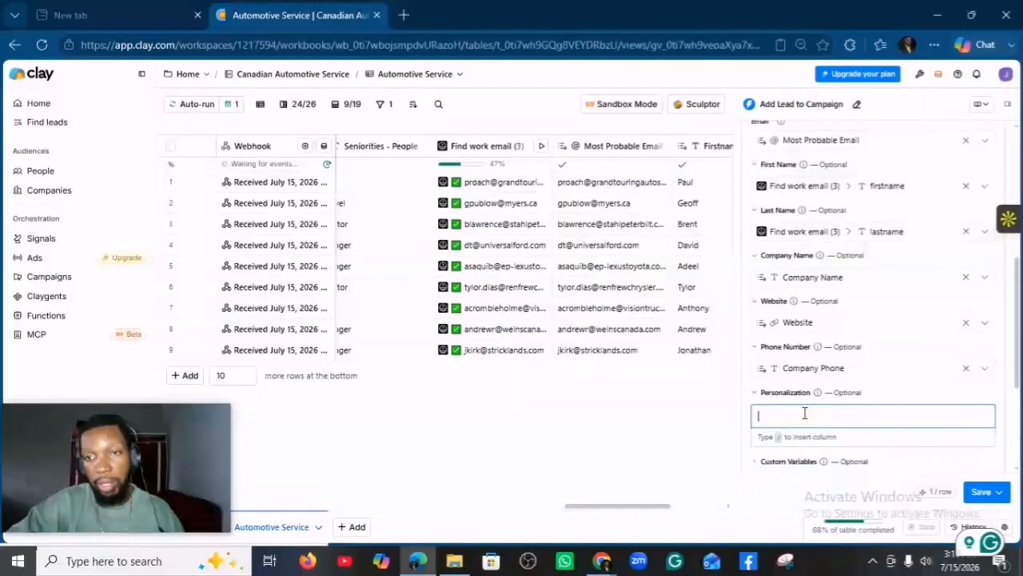
{"action": "type", "text": "/"}
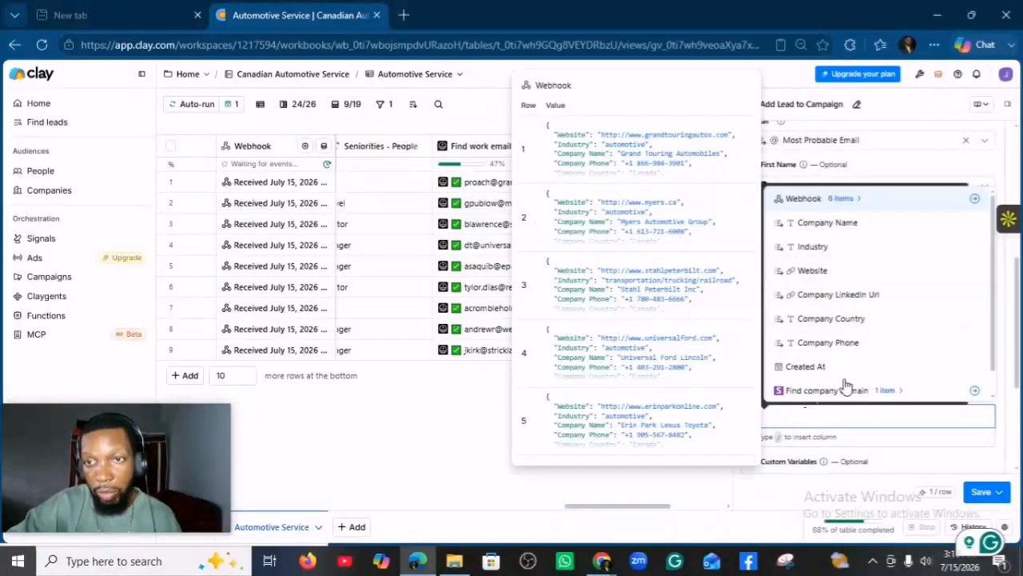
{"action": "mouse_move", "coordinate": [879, 341]}
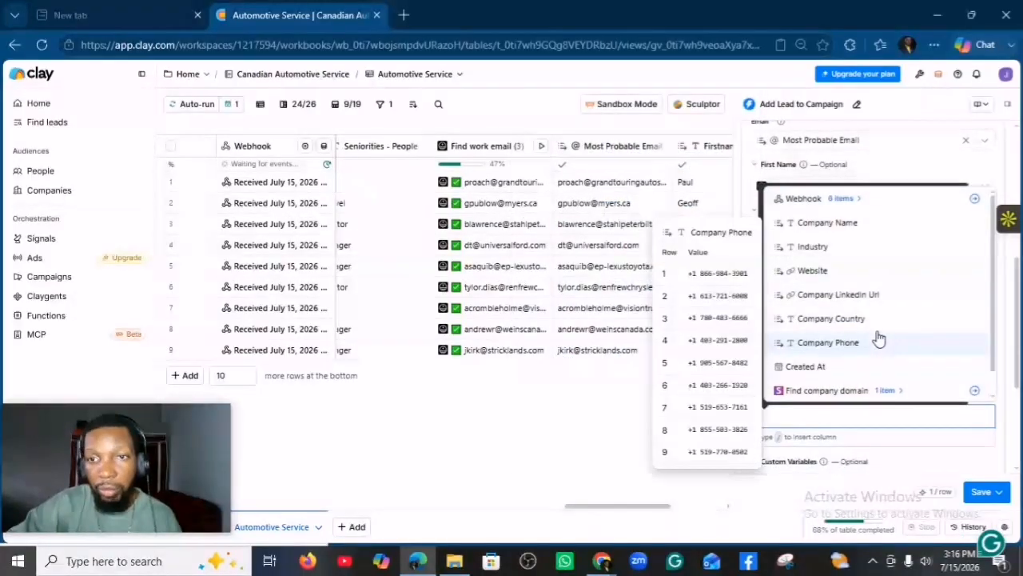
{"action": "scroll", "coordinate": [879, 340], "scroll_direction": "down", "scroll_amount": 1}
{"action": "scroll", "coordinate": [879, 340], "scroll_direction": "down", "scroll_amount": 3}
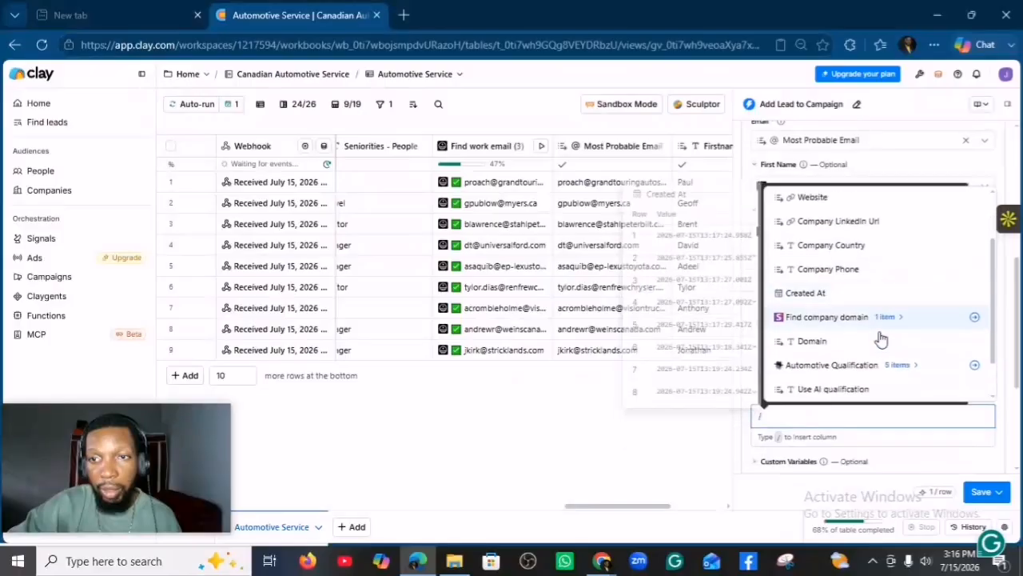
{"action": "scroll", "coordinate": [882, 340], "scroll_direction": "down", "scroll_amount": 1}
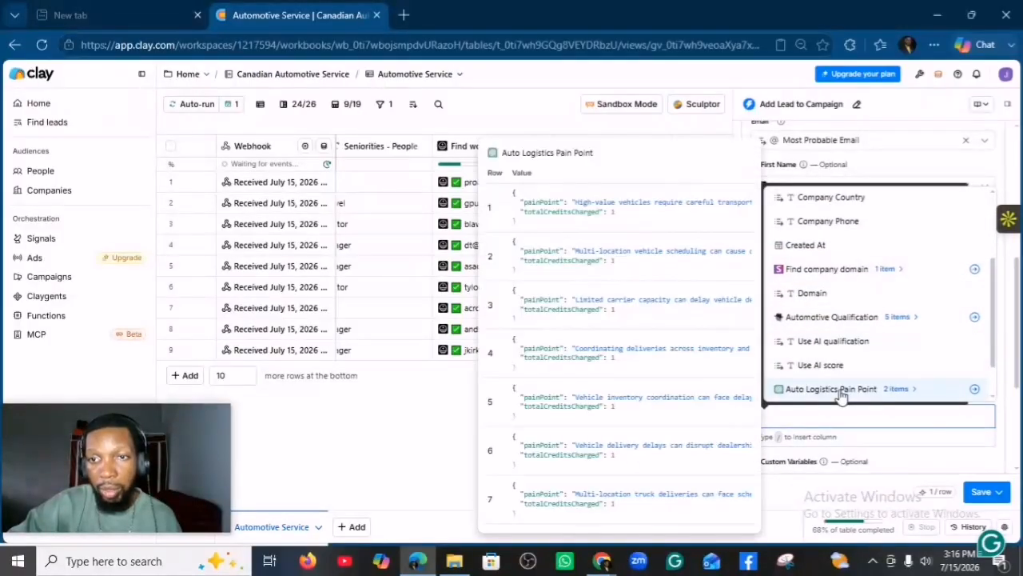
{"action": "scroll", "coordinate": [841, 394], "scroll_direction": "down", "scroll_amount": 2}
{"action": "left_click", "coordinate": [832, 365]}
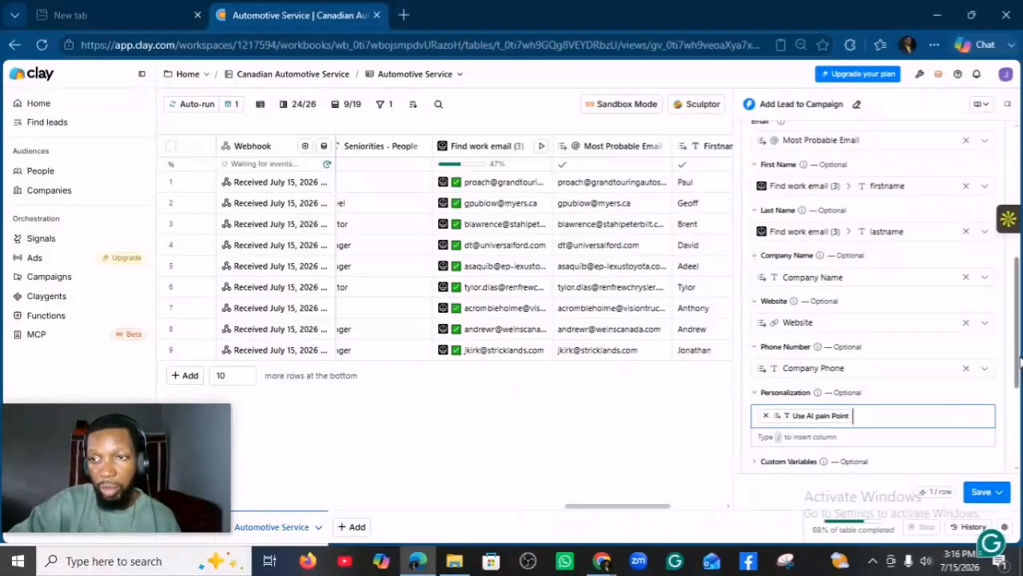
Review the run settings and save options, and preview the row values of the Use AI pain Point column used for personalization
{"action": "left_click_drag", "start_coordinate": [1018, 364], "coordinate": [1019, 430]}
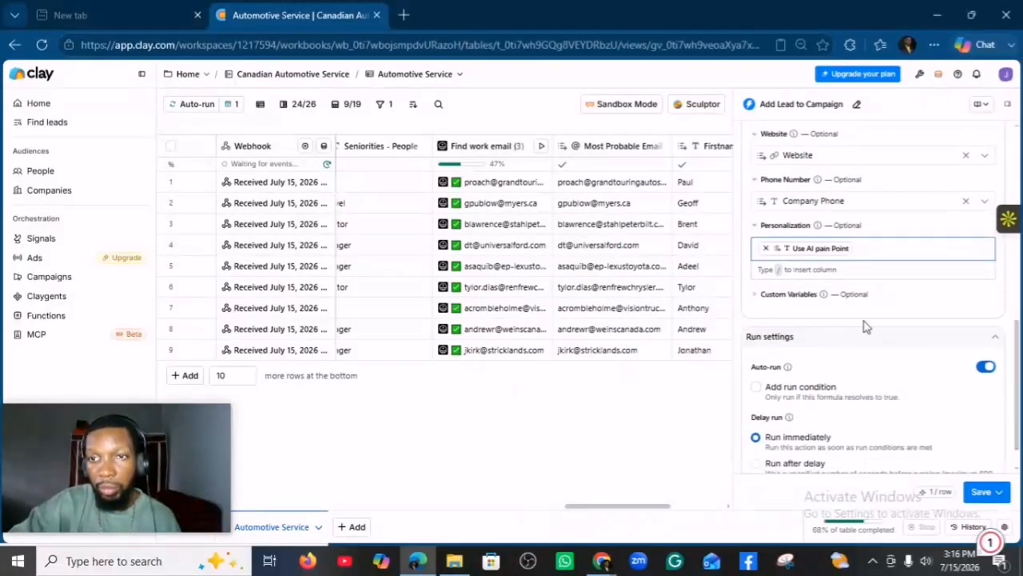
{"action": "left_click", "coordinate": [984, 494]}
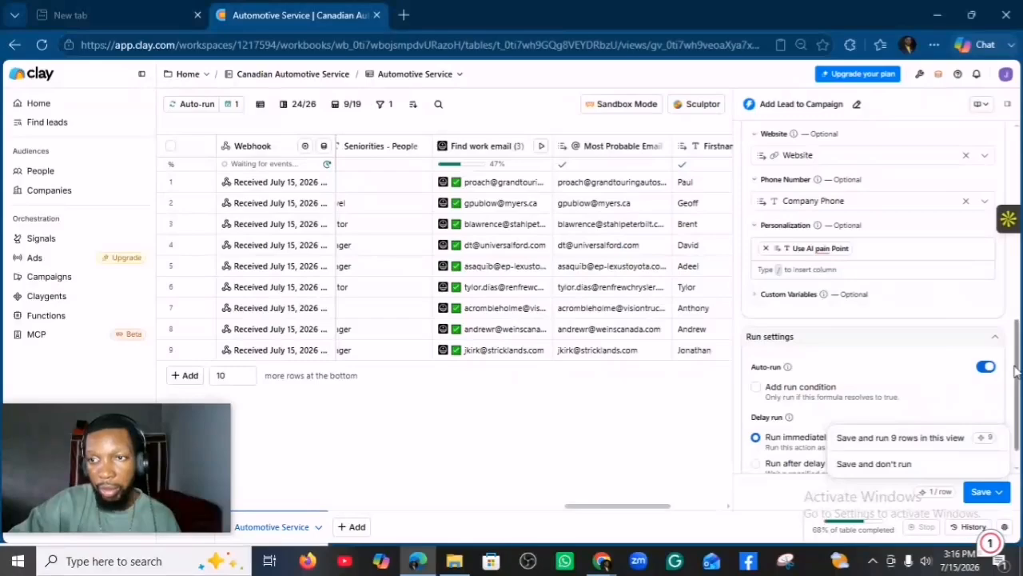
{"action": "scroll", "coordinate": [1018, 370], "scroll_direction": "down", "scroll_amount": 1}
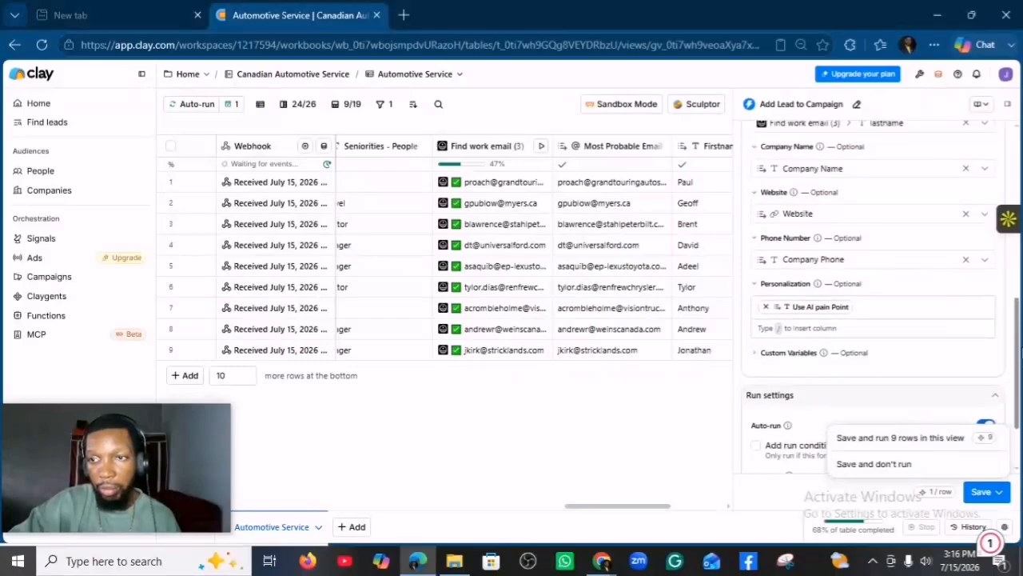
{"action": "left_click", "coordinate": [991, 493]}
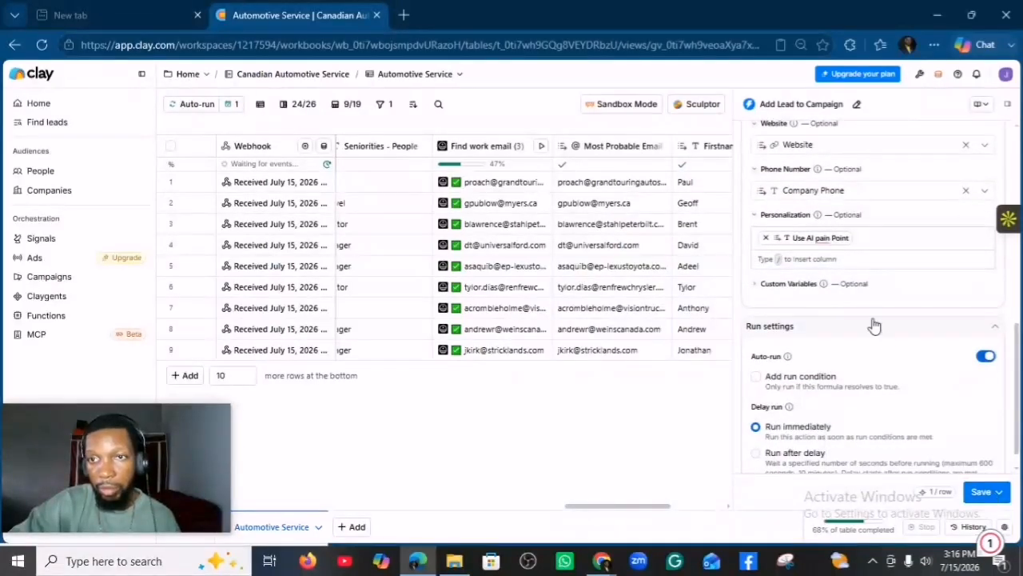
{"action": "left_click", "coordinate": [827, 244]}
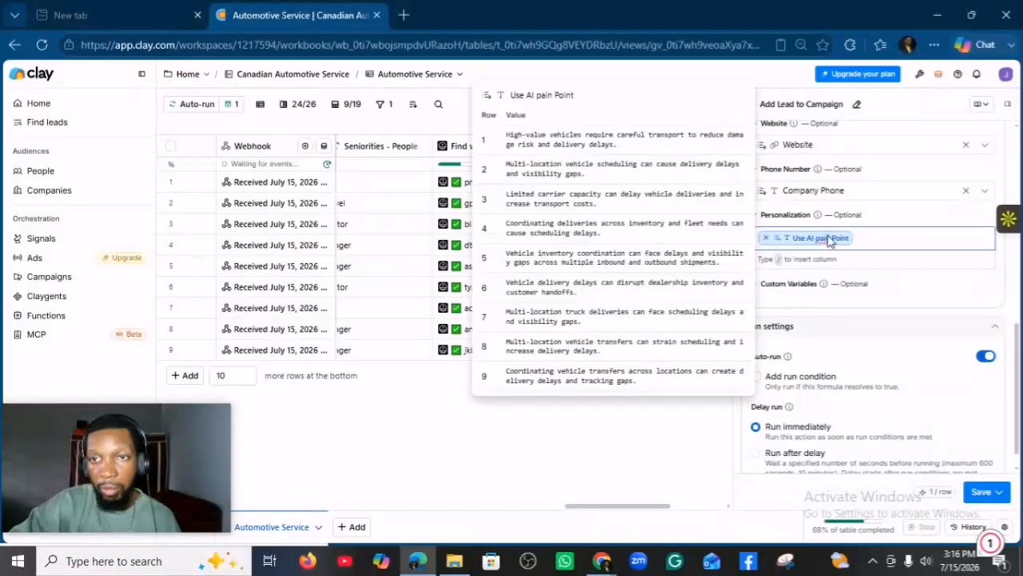
{"action": "left_click", "coordinate": [877, 237]}
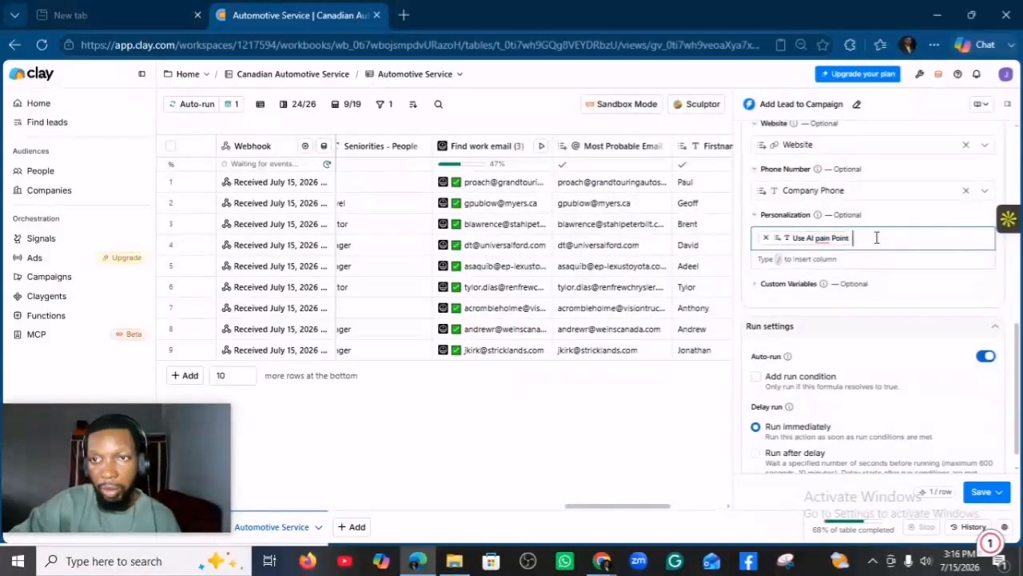
{"action": "left_click", "coordinate": [825, 245]}
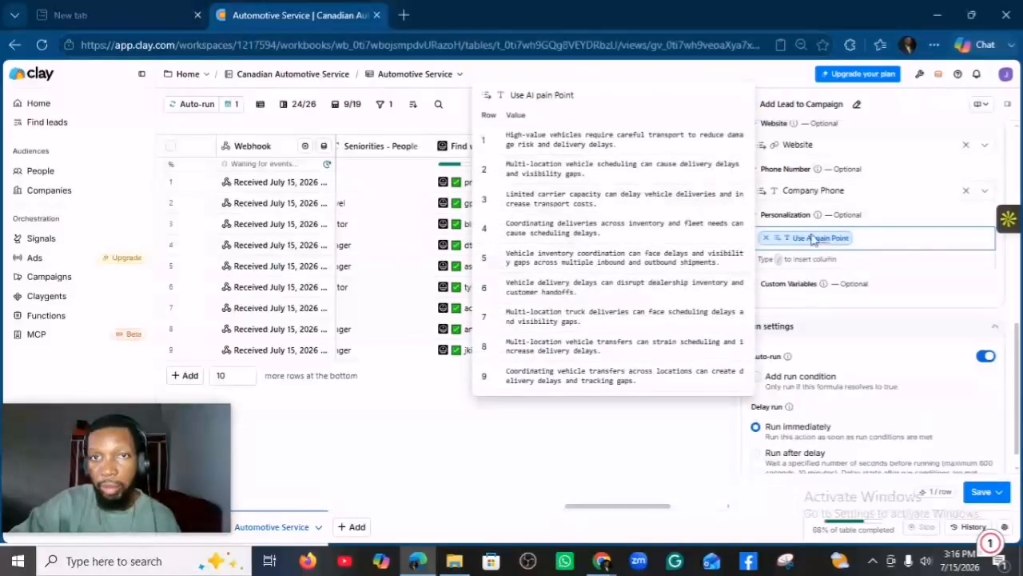
{"action": "left_click", "coordinate": [693, 150]}
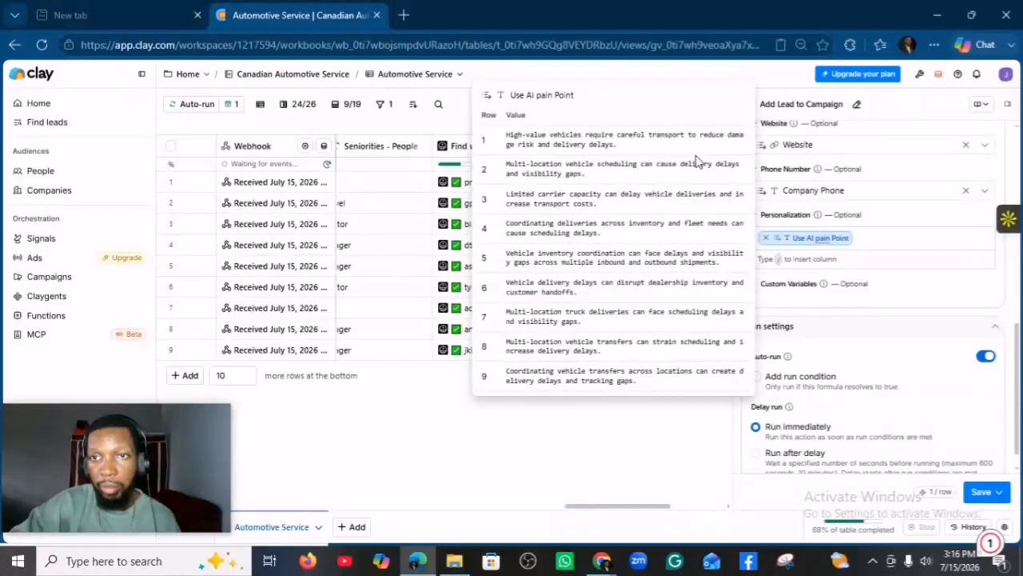
{"action": "left_click", "coordinate": [866, 237]}
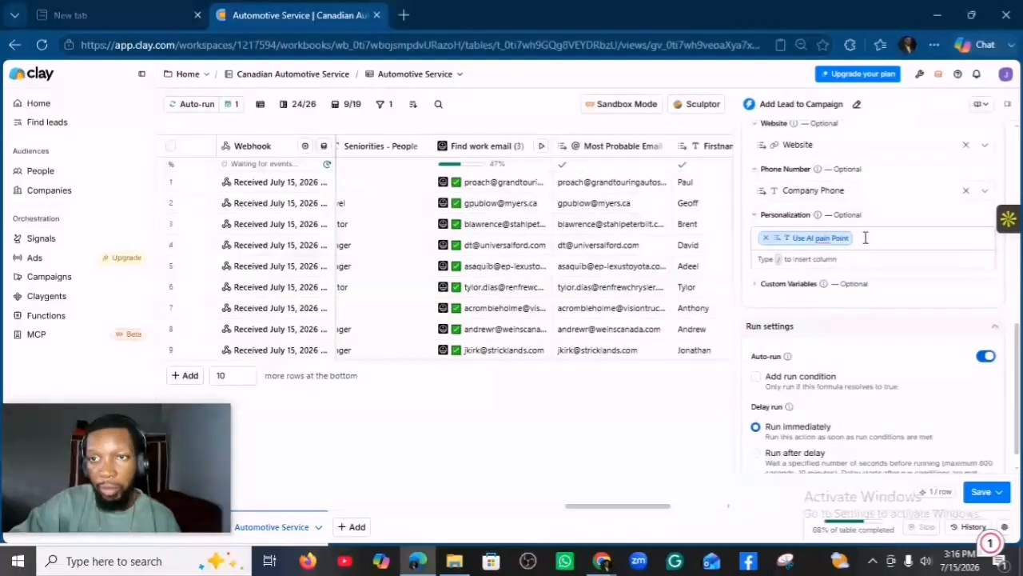
{"action": "left_click", "coordinate": [865, 237]}
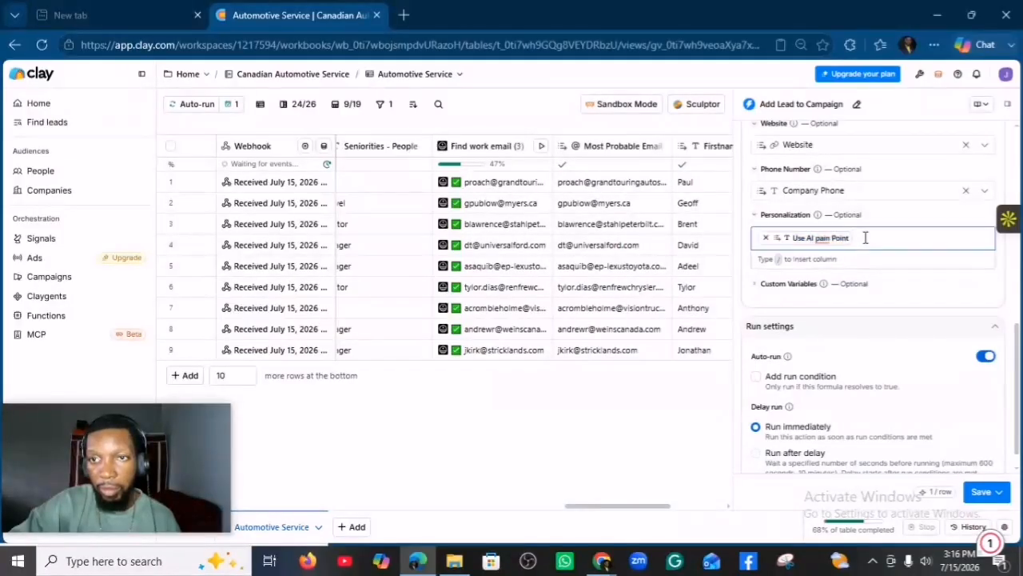
Save the Add Lead to Campaign action and run it on the 9 rows in this view
{"action": "left_click", "coordinate": [996, 492]}
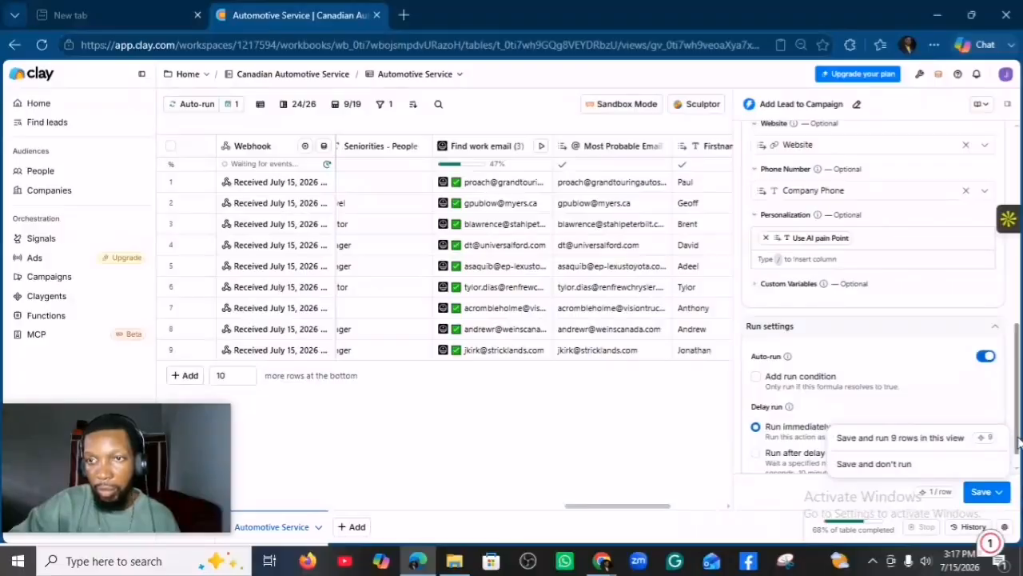
{"action": "scroll", "coordinate": [1020, 440], "scroll_direction": "down", "scroll_amount": 1}
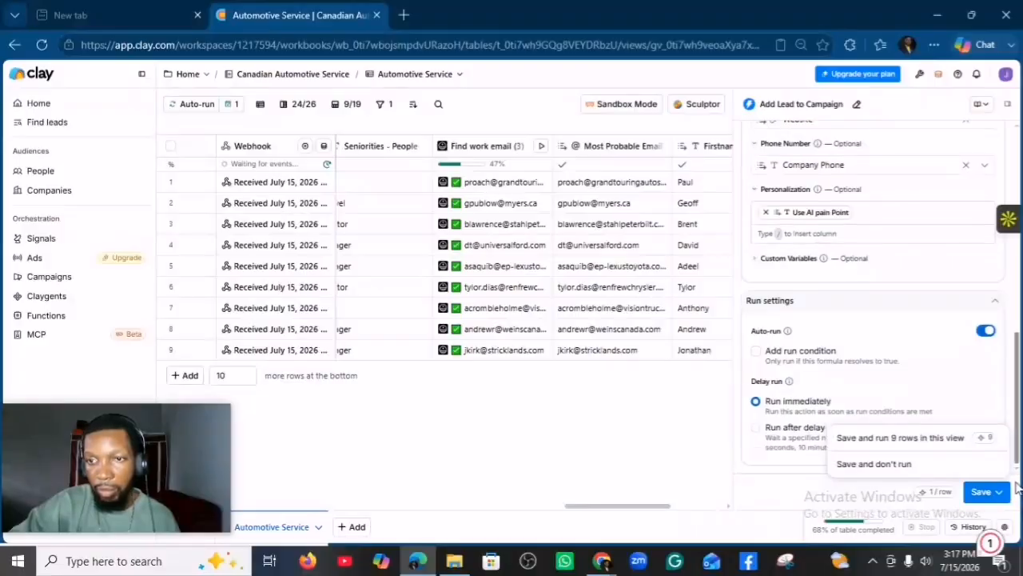
{"action": "left_click", "coordinate": [957, 438]}
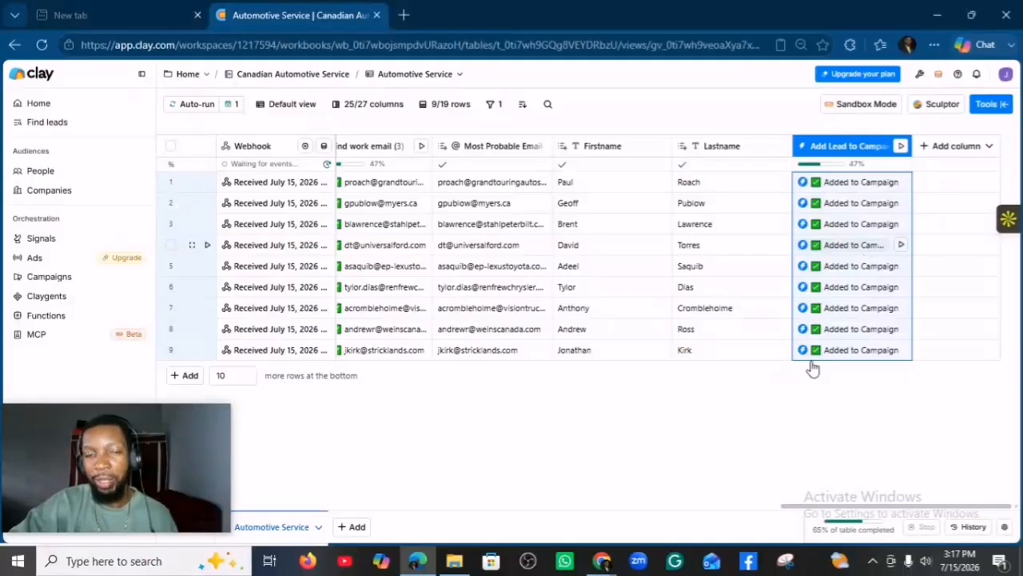
Switch to Instantly in Chrome, refresh the campaign's leads, and examine their email, status, contact, company, website and personalization data
{"action": "mouse_move", "coordinate": [602, 566]}
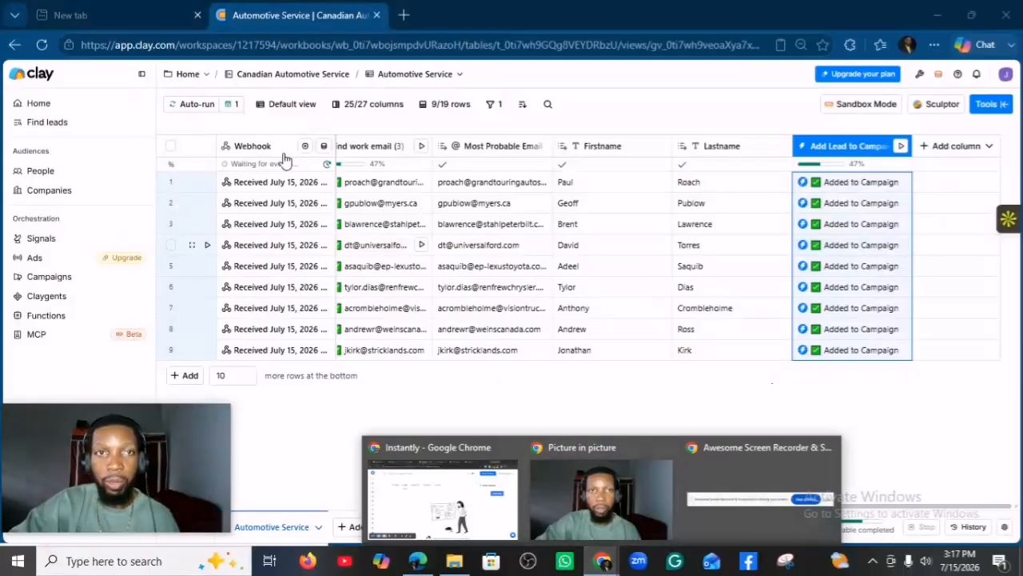
{"action": "left_click", "coordinate": [426, 475]}
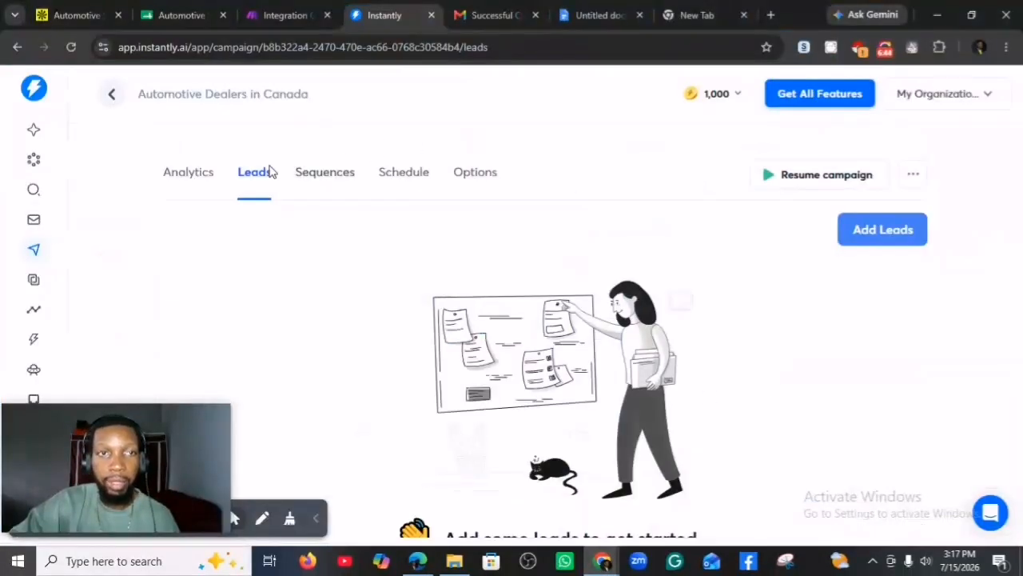
{"action": "left_click", "coordinate": [205, 176]}
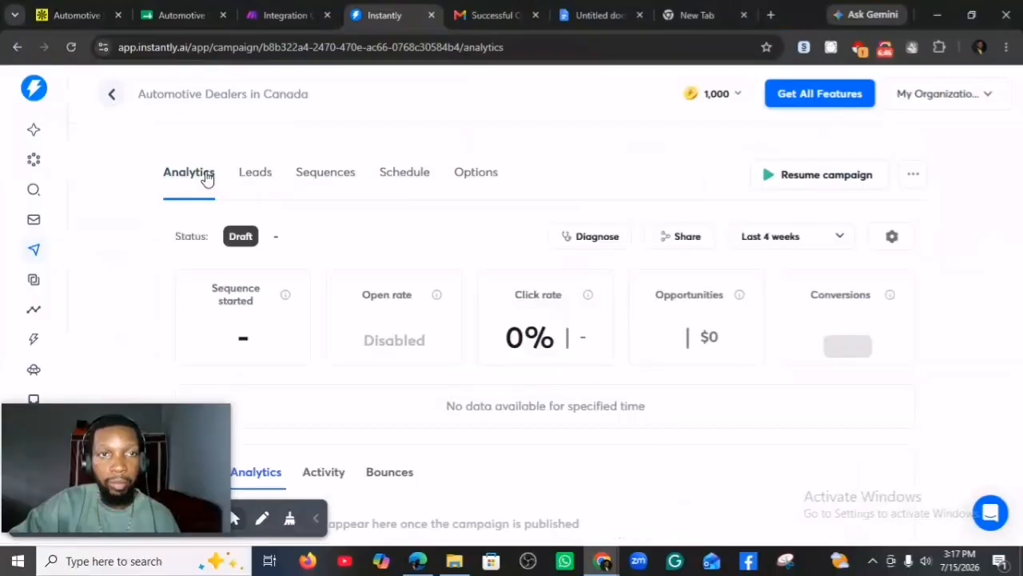
{"action": "left_click", "coordinate": [251, 182]}
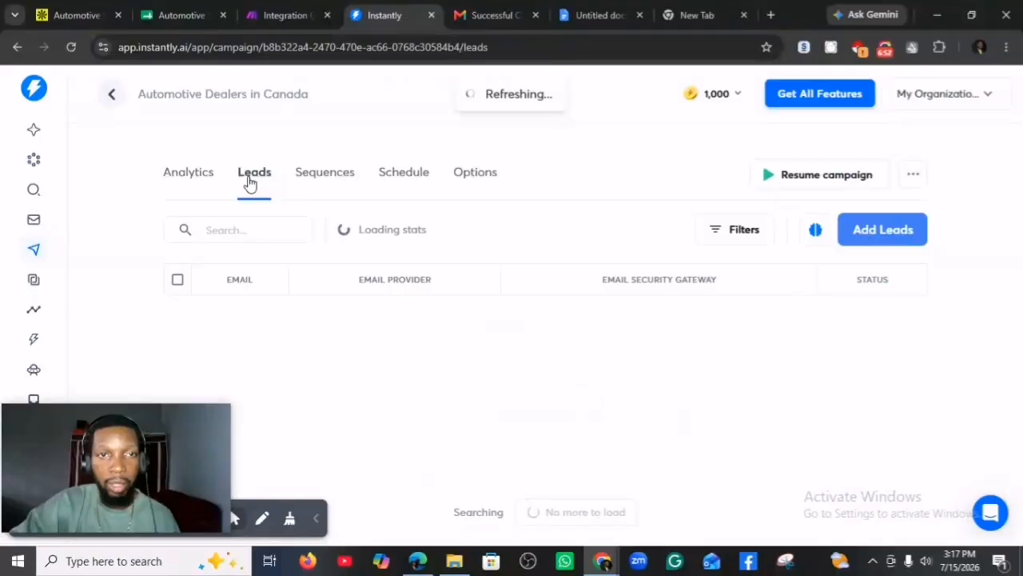
{"action": "mouse_move", "coordinate": [181, 436]}
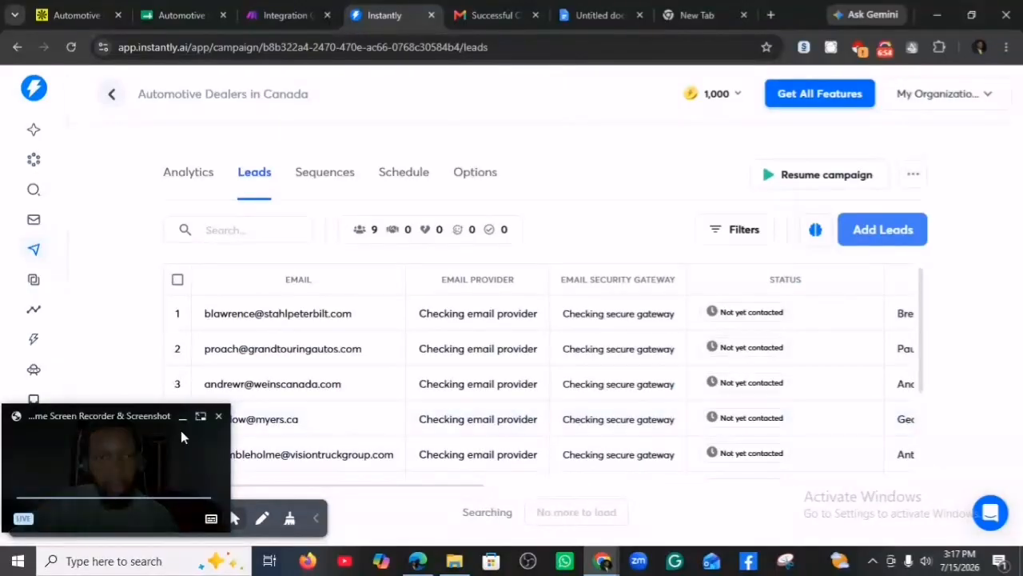
{"action": "left_click_drag", "start_coordinate": [147, 417], "coordinate": [116, 88]}
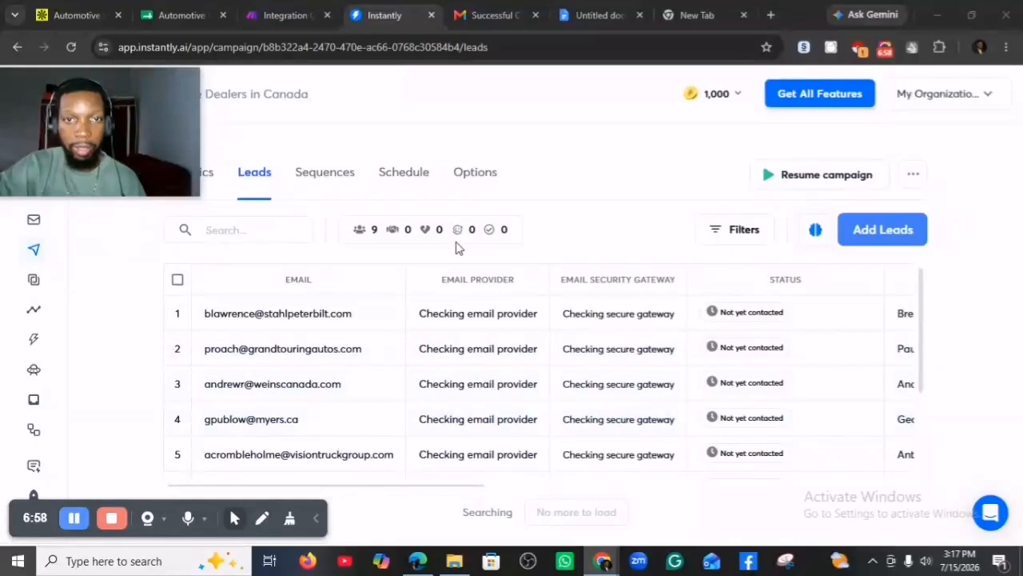
{"action": "left_click_drag", "start_coordinate": [391, 491], "coordinate": [580, 507]}
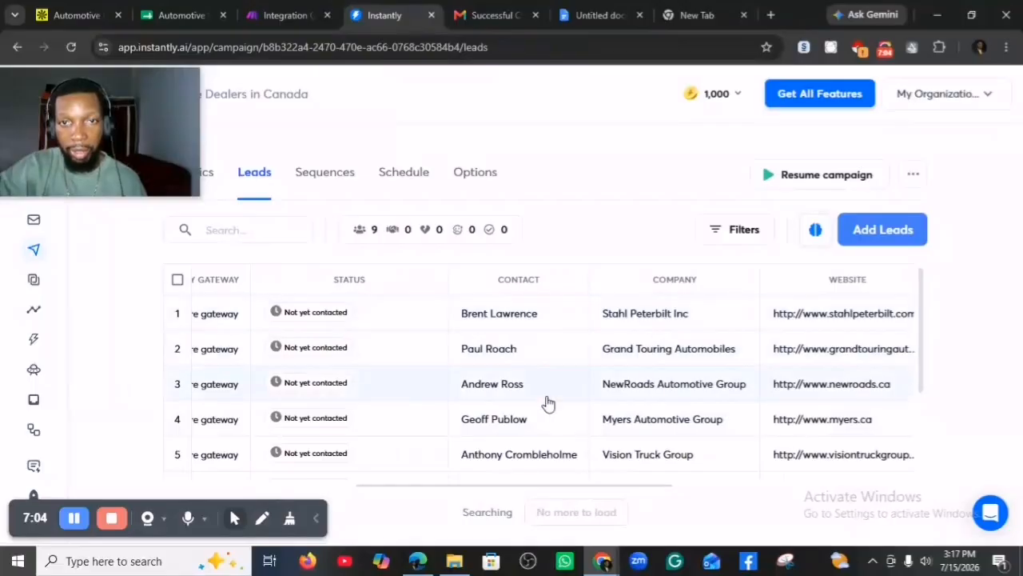
{"action": "left_click_drag", "start_coordinate": [605, 487], "coordinate": [711, 478]}
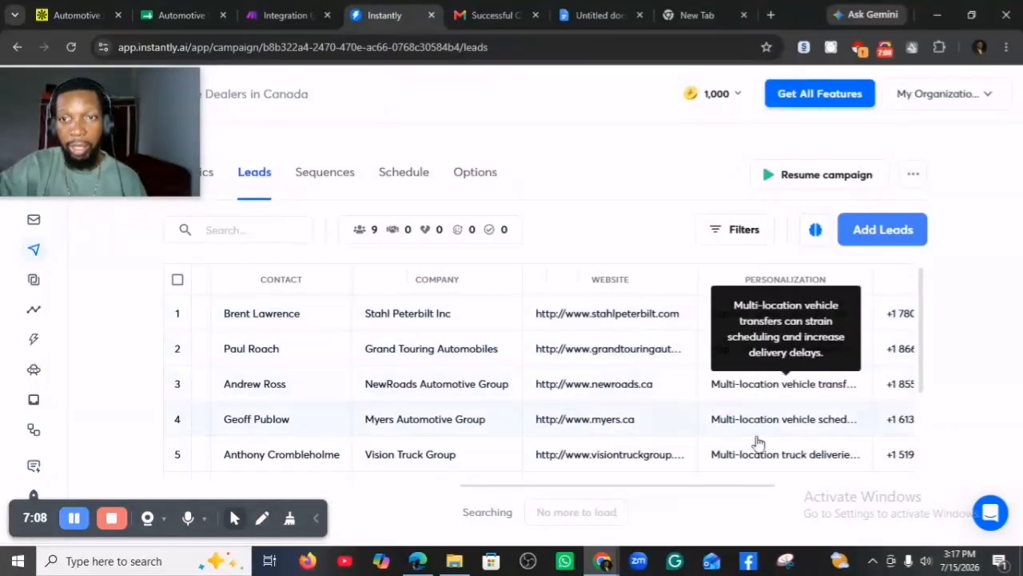
Examine the phone number and remaining columns of the campaign leads, and open the campaign's email sequence
{"action": "left_click_drag", "start_coordinate": [746, 488], "coordinate": [791, 445]}
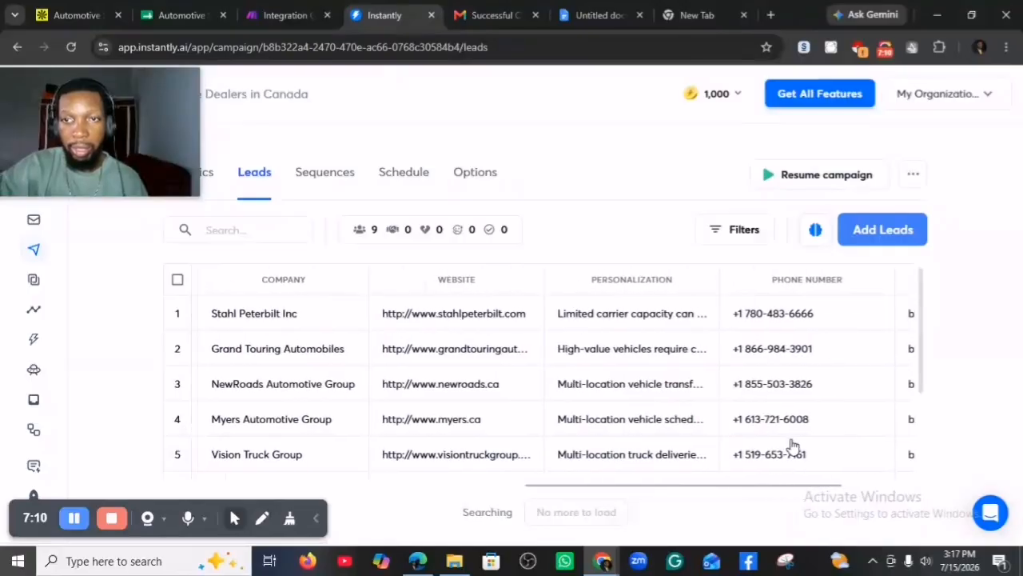
{"action": "left_click_drag", "start_coordinate": [778, 486], "coordinate": [420, 517]}
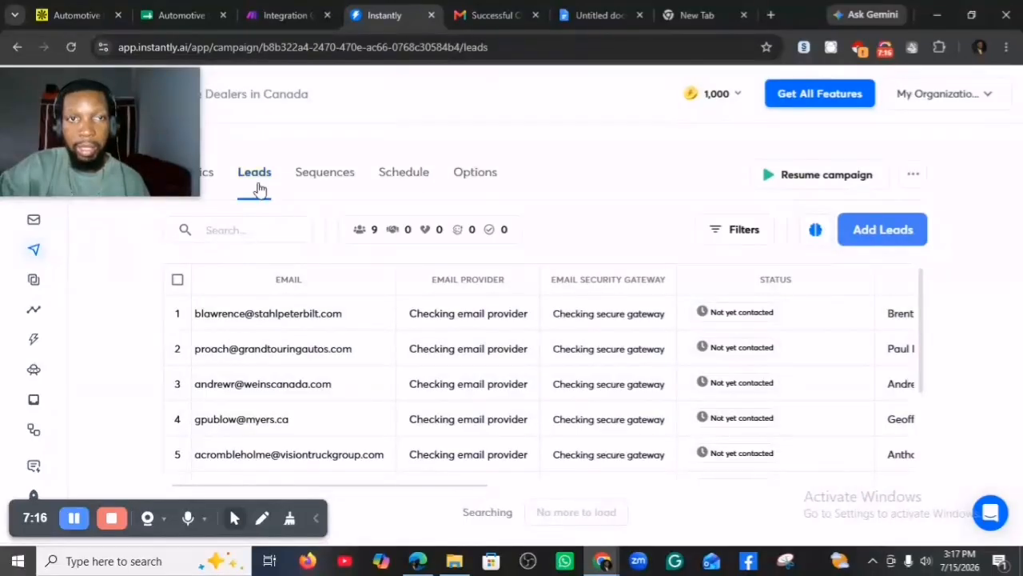
{"action": "left_click", "coordinate": [331, 176]}
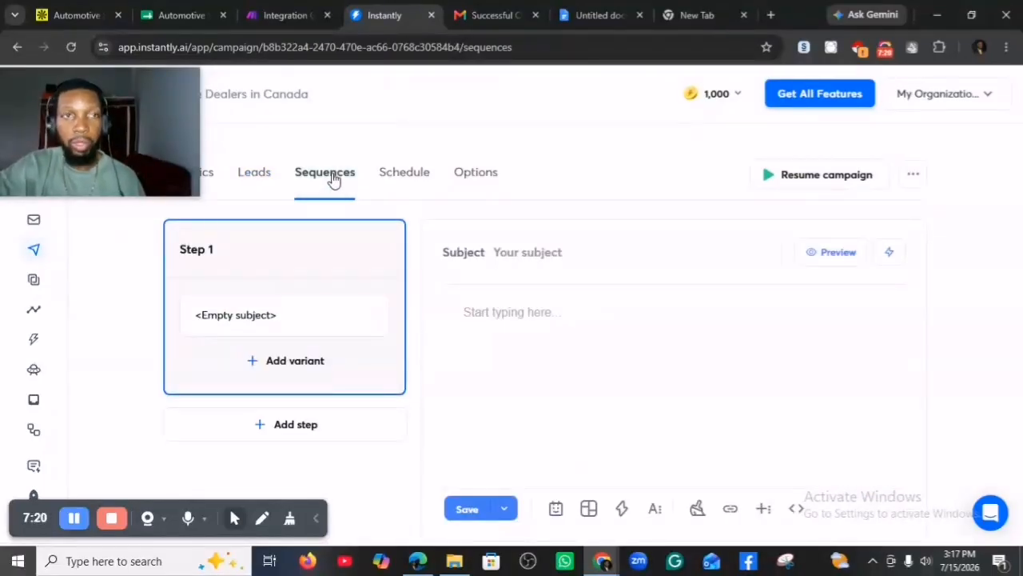
{"action": "left_click_drag", "start_coordinate": [57, 88], "coordinate": [39, 488]}
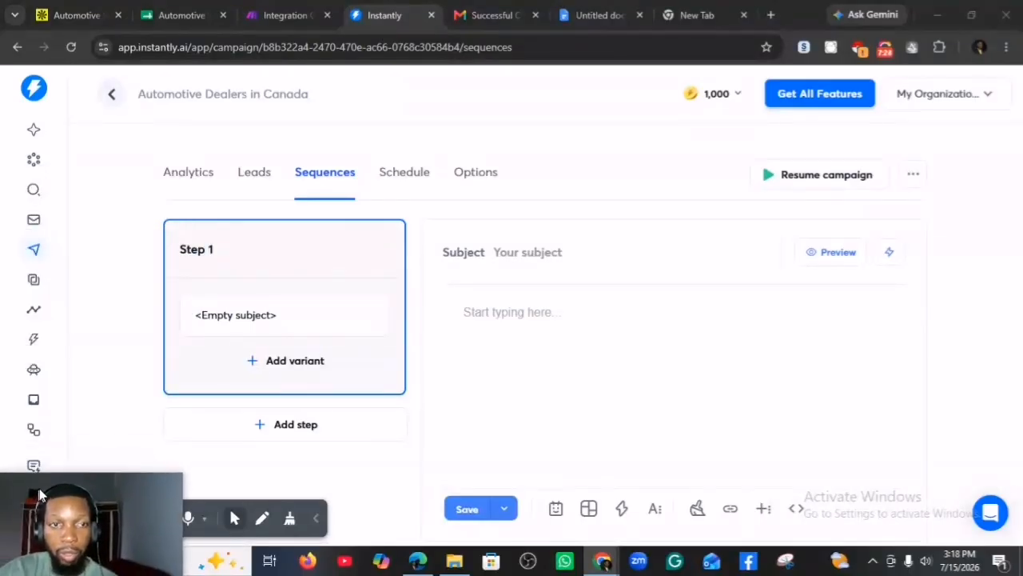
Switch to the Google Docs document and copy "Quick question about" from the email's subject line
{"action": "left_click", "coordinate": [566, 253]}
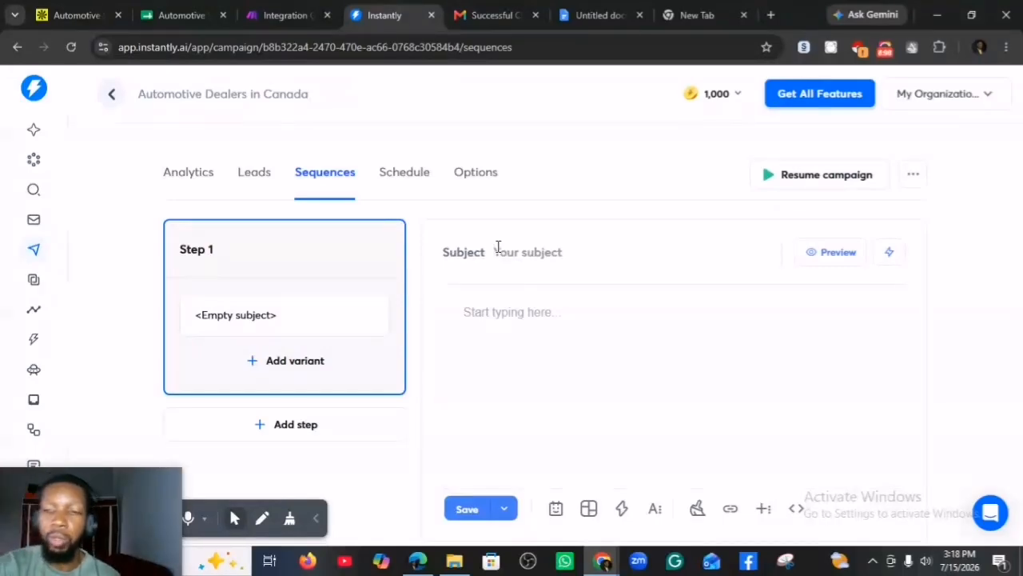
{"action": "left_click", "coordinate": [604, 17]}
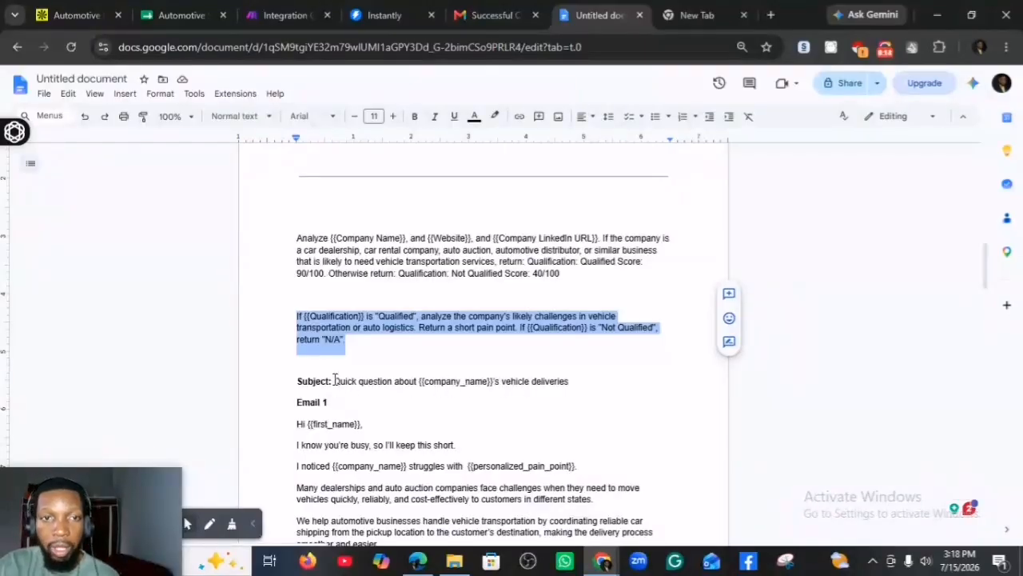
{"action": "left_click_drag", "start_coordinate": [334, 382], "coordinate": [416, 380]}
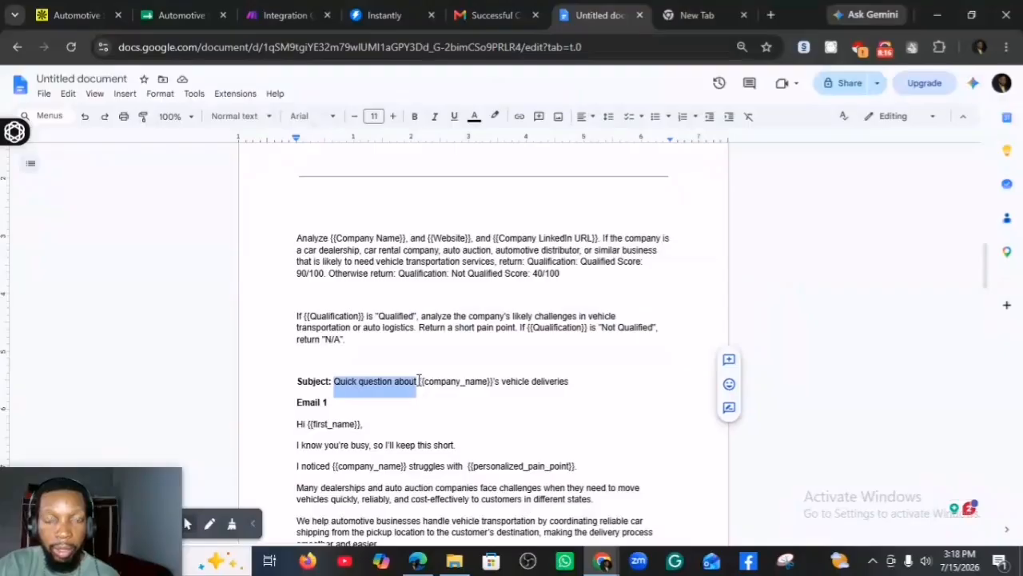
{"action": "right_click", "coordinate": [412, 383]}
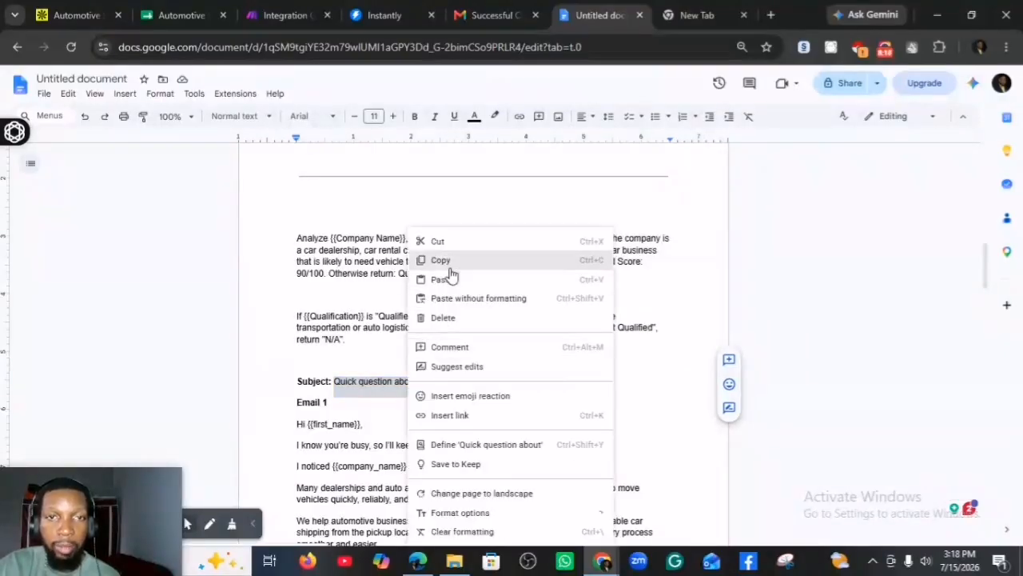
{"action": "left_click", "coordinate": [417, 560]}
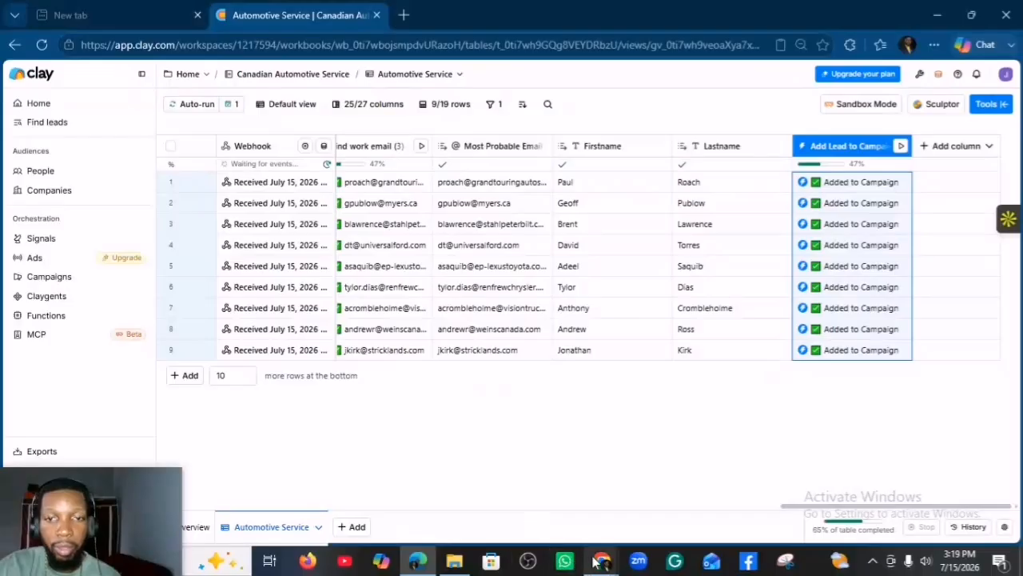
{"action": "mouse_move", "coordinate": [597, 560]}
{"action": "left_click", "coordinate": [414, 509]}
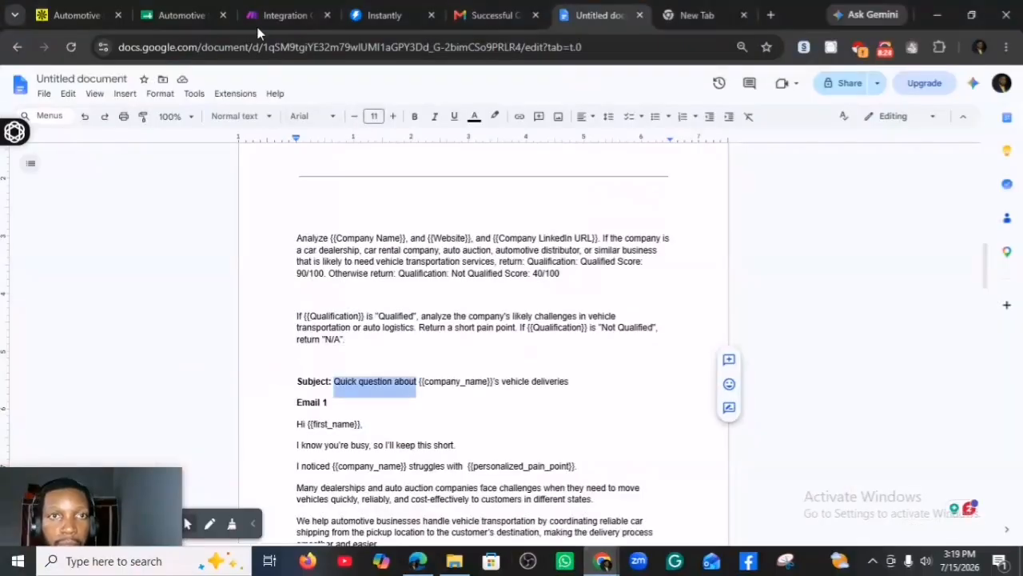
Return to Instantly and paste "Quick question about" as the subject of the sequence's Step 1
{"action": "left_click", "coordinate": [290, 19]}
{"action": "left_click", "coordinate": [384, 18]}
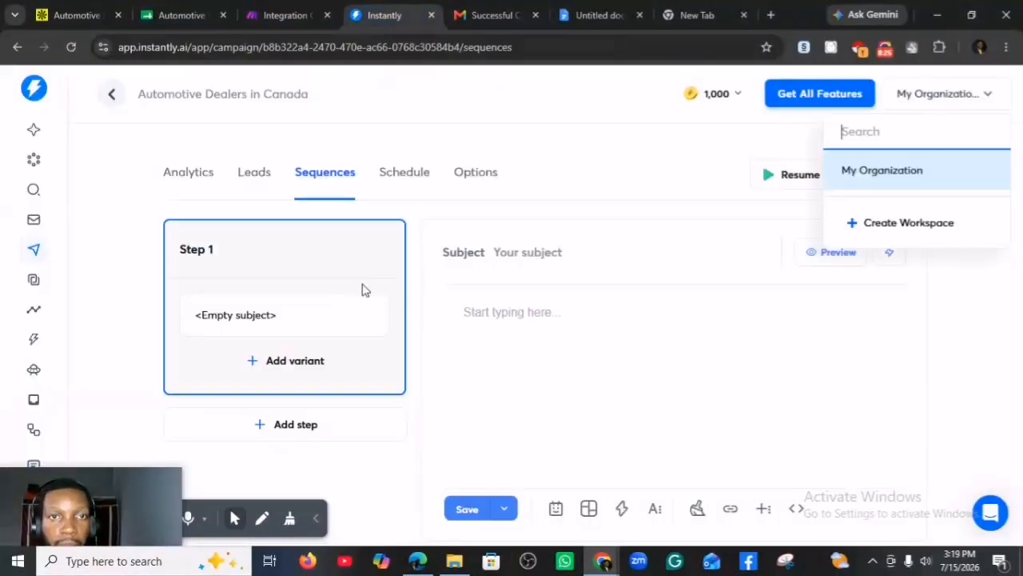
{"action": "left_click", "coordinate": [527, 251]}
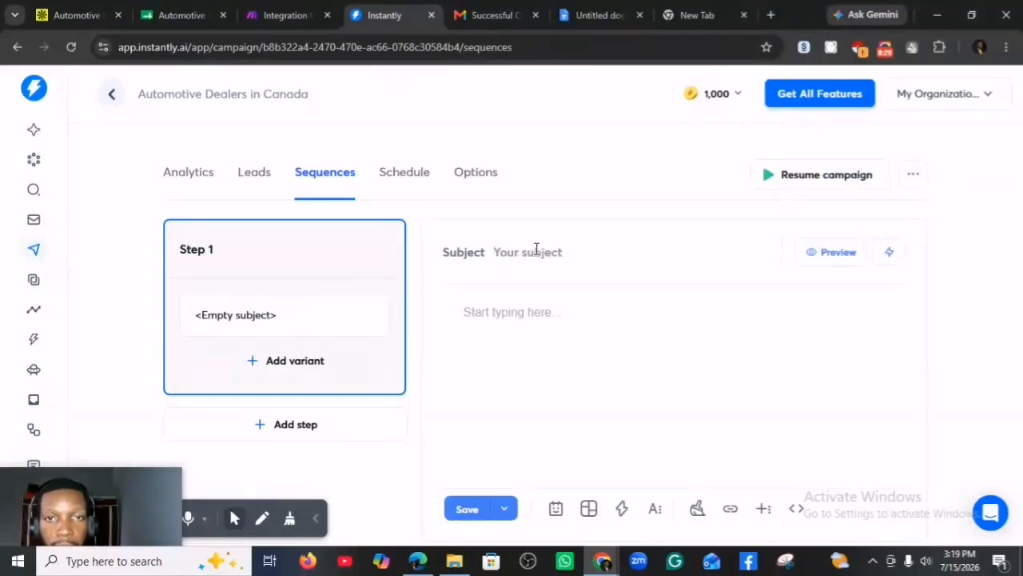
{"action": "right_click", "coordinate": [535, 258]}
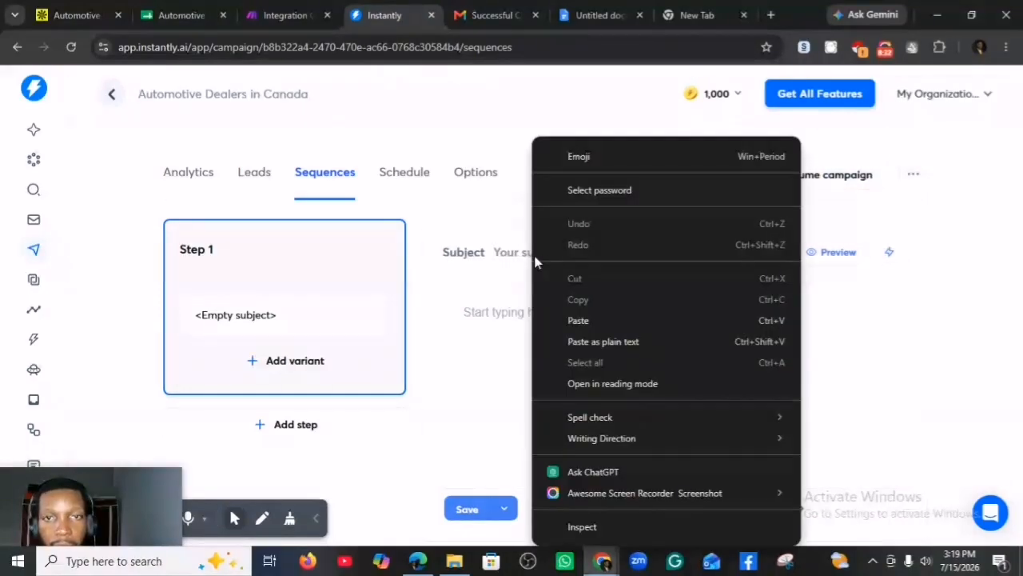
{"action": "left_click", "coordinate": [574, 320]}
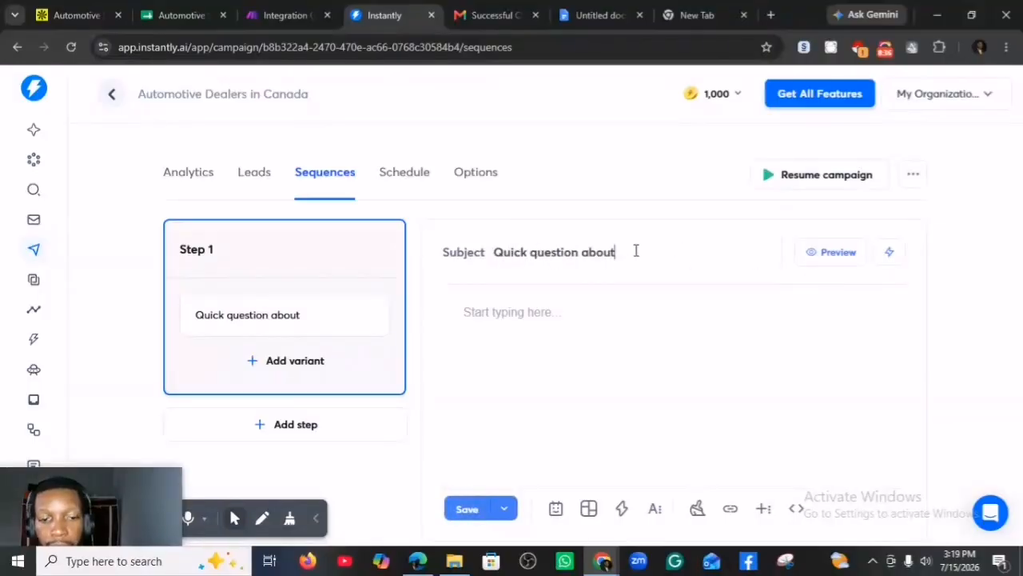
Insert the Company Name variable after the subject text and follow it with "'s"
{"action": "left_click", "coordinate": [890, 254]}
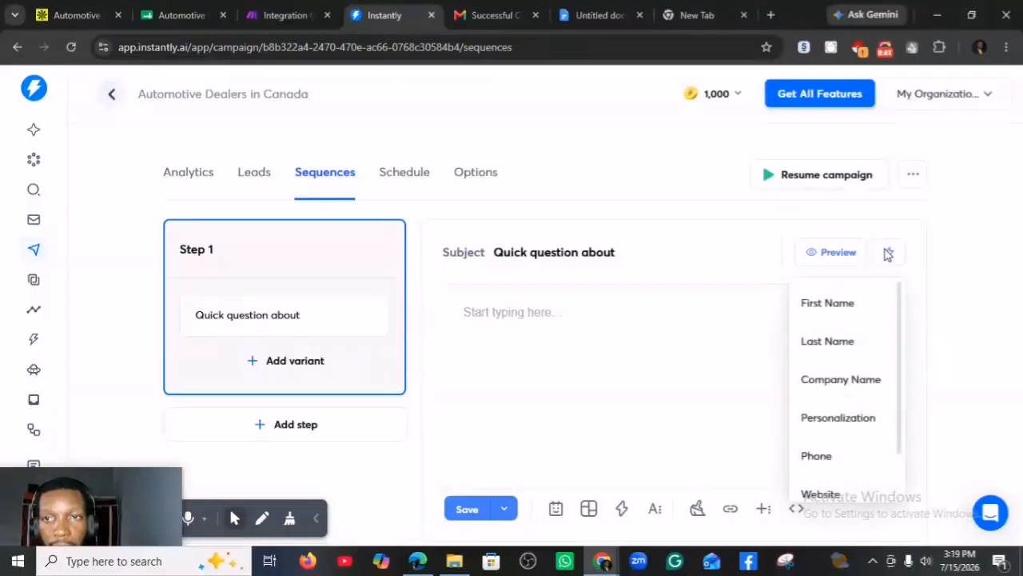
{"action": "left_click", "coordinate": [850, 380]}
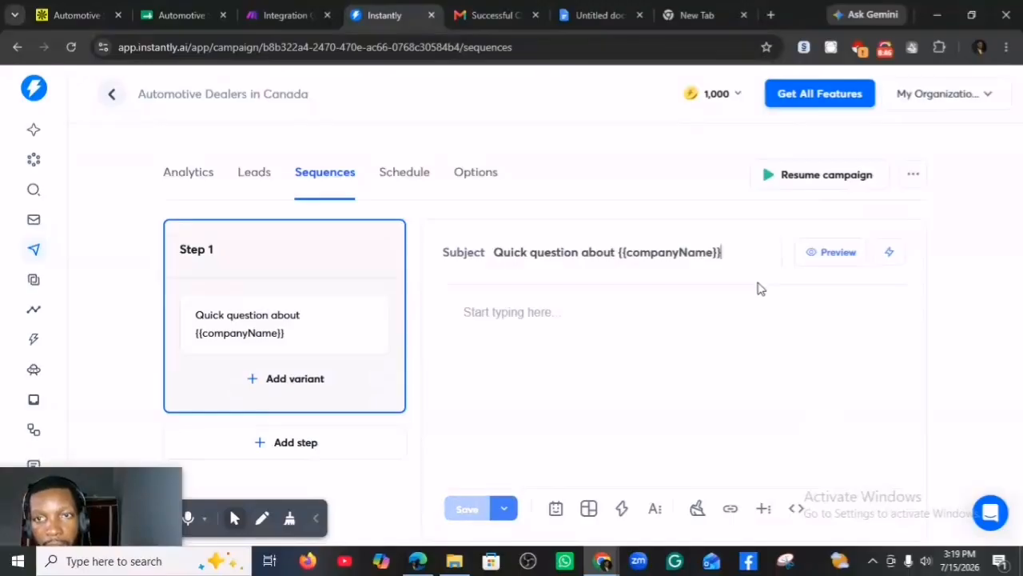
{"action": "type", "text": "'s"}
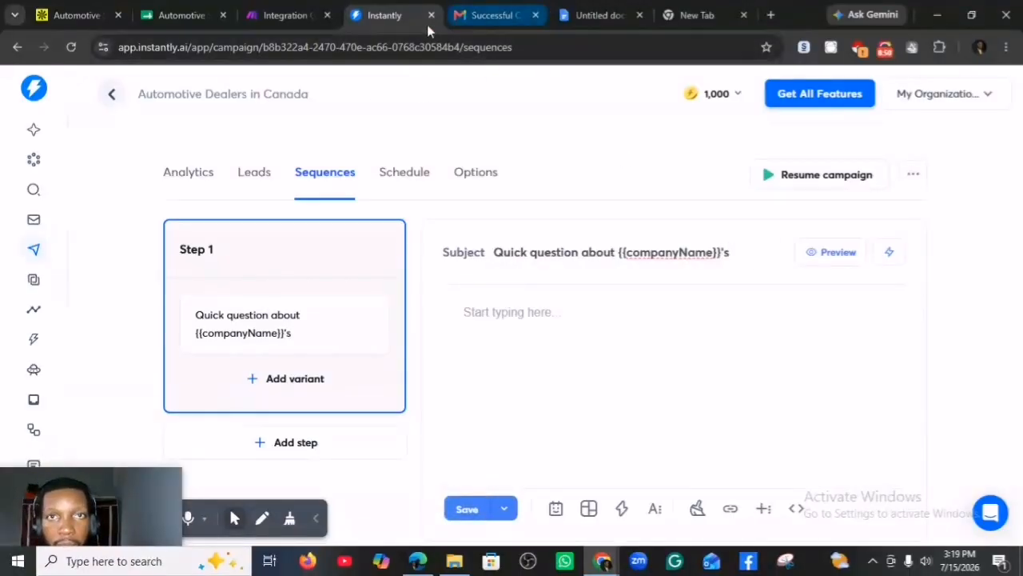
Copy "vehicle deliveries" from the Google Docs subject line and append it to the Step 1 subject in Instantly
{"action": "left_click", "coordinate": [569, 24]}
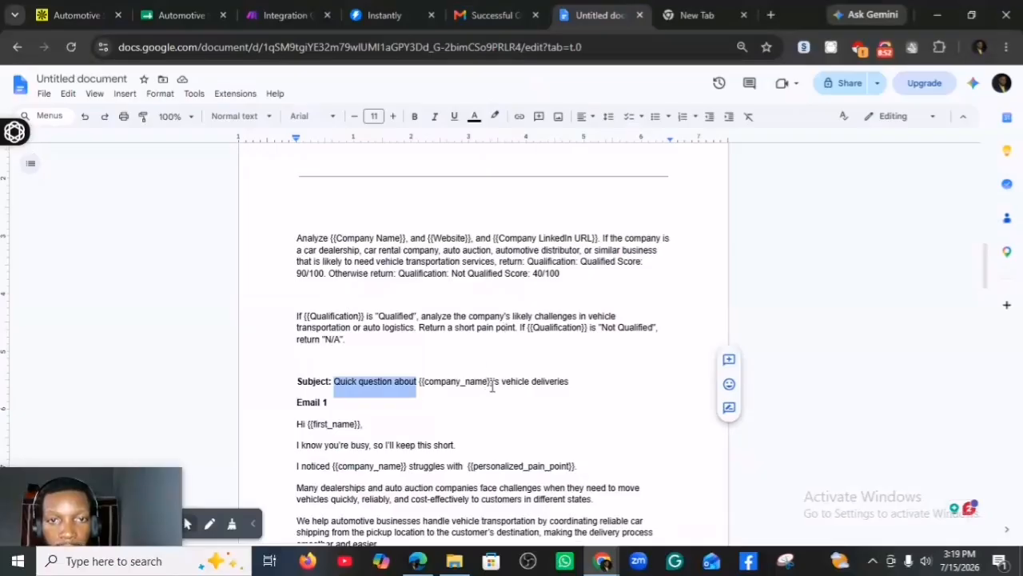
{"action": "left_click_drag", "start_coordinate": [503, 382], "coordinate": [572, 382]}
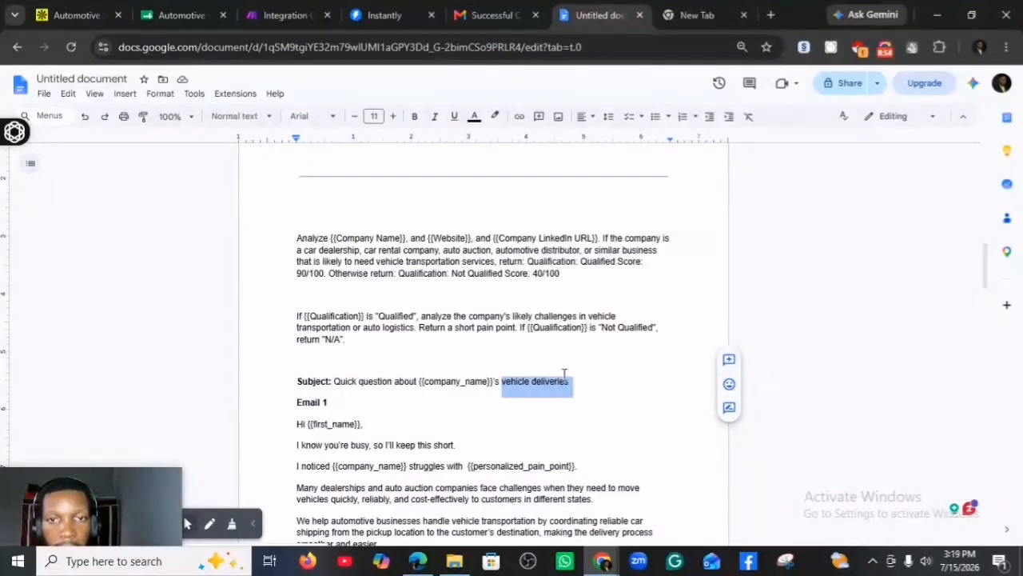
{"action": "right_click", "coordinate": [563, 380]}
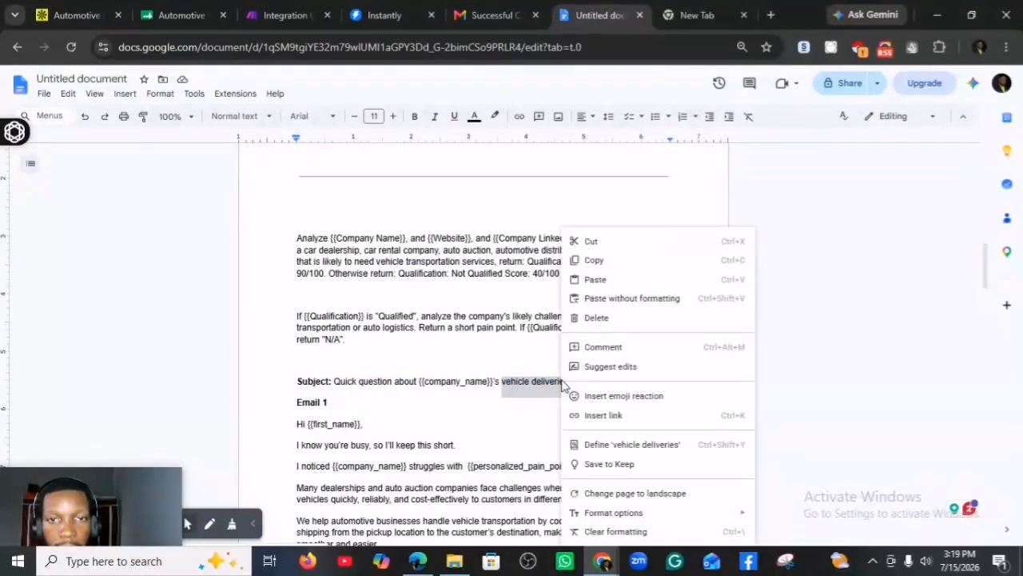
{"action": "left_click", "coordinate": [598, 264]}
{"action": "left_click", "coordinate": [383, 15]}
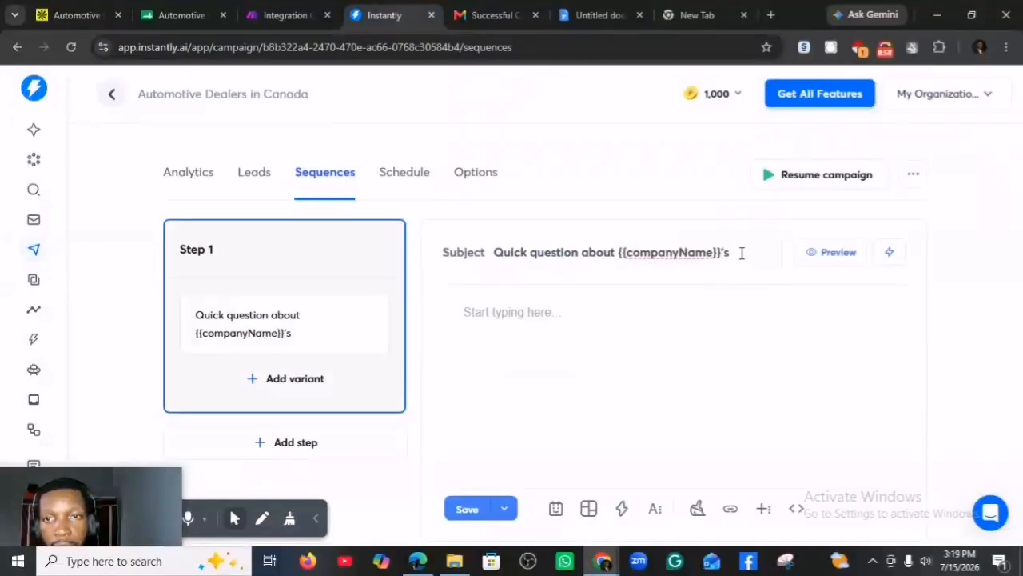
{"action": "right_click", "coordinate": [741, 253]}
{"action": "left_click", "coordinate": [774, 322]}
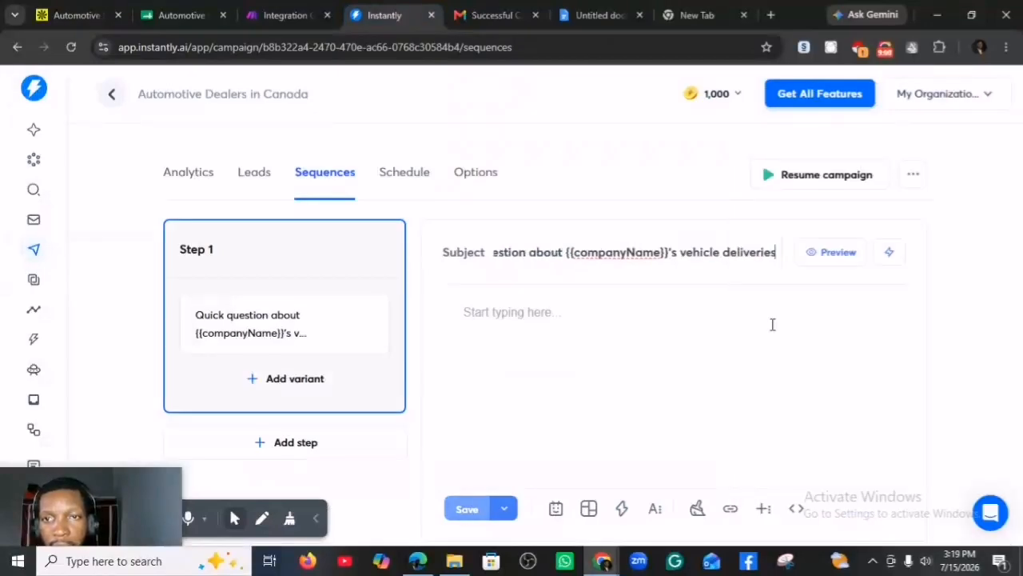
Begin the Step 1 email body with "Hi" and the First Name variable, followed by a blank line
{"action": "left_click", "coordinate": [513, 319]}
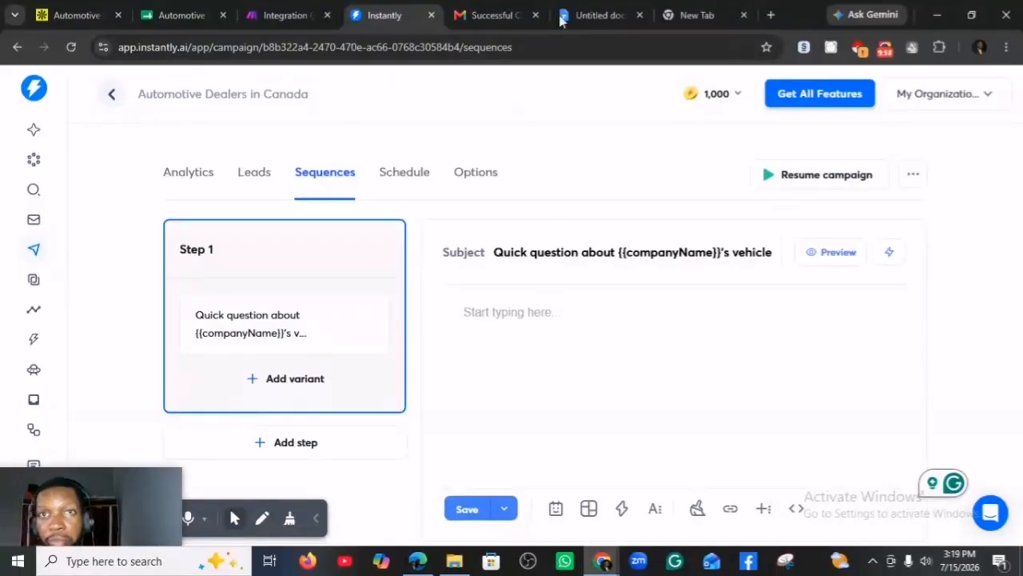
{"action": "left_click", "coordinate": [609, 15]}
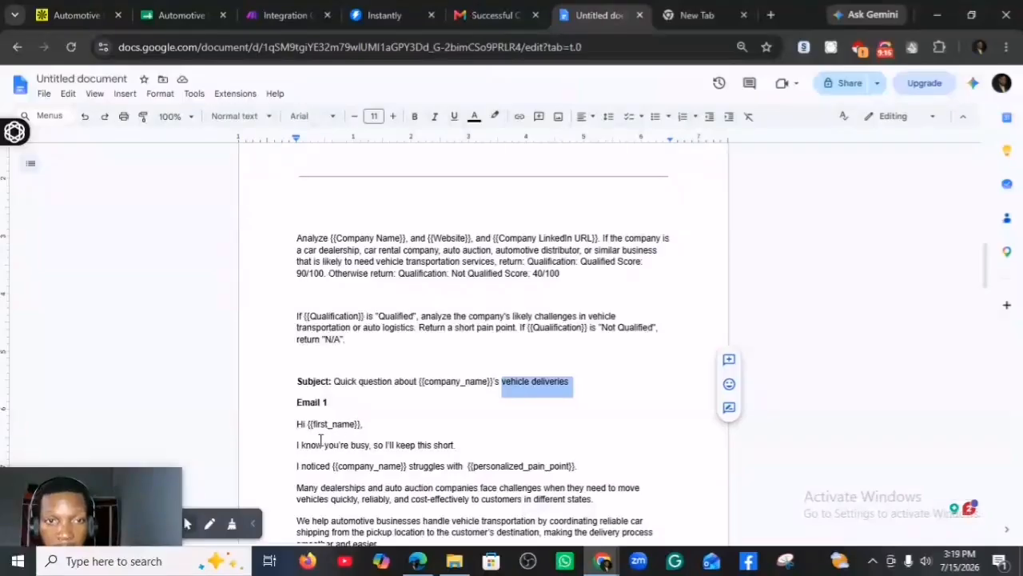
{"action": "left_click", "coordinate": [386, 15]}
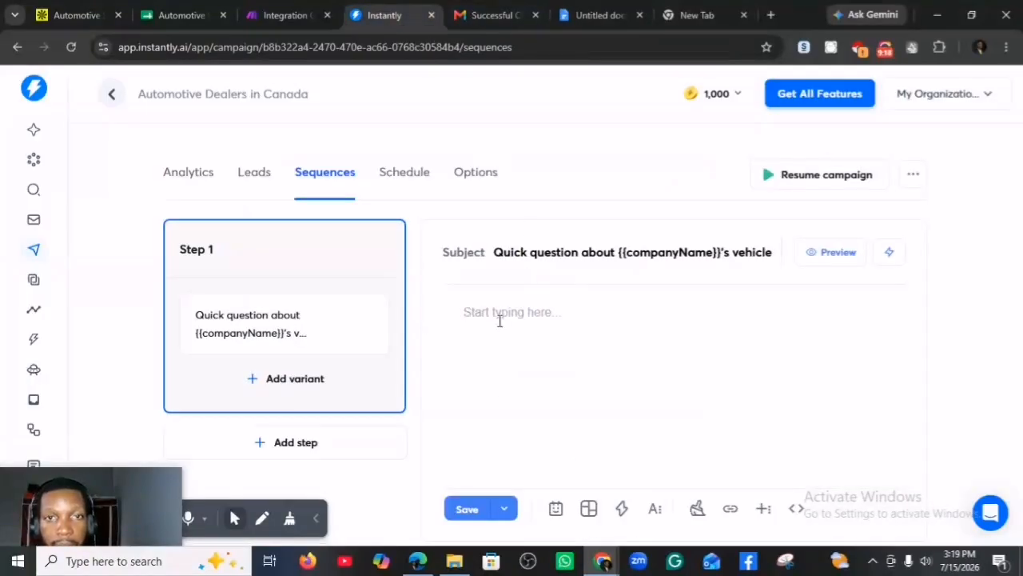
{"action": "type", "text": "Hi"}
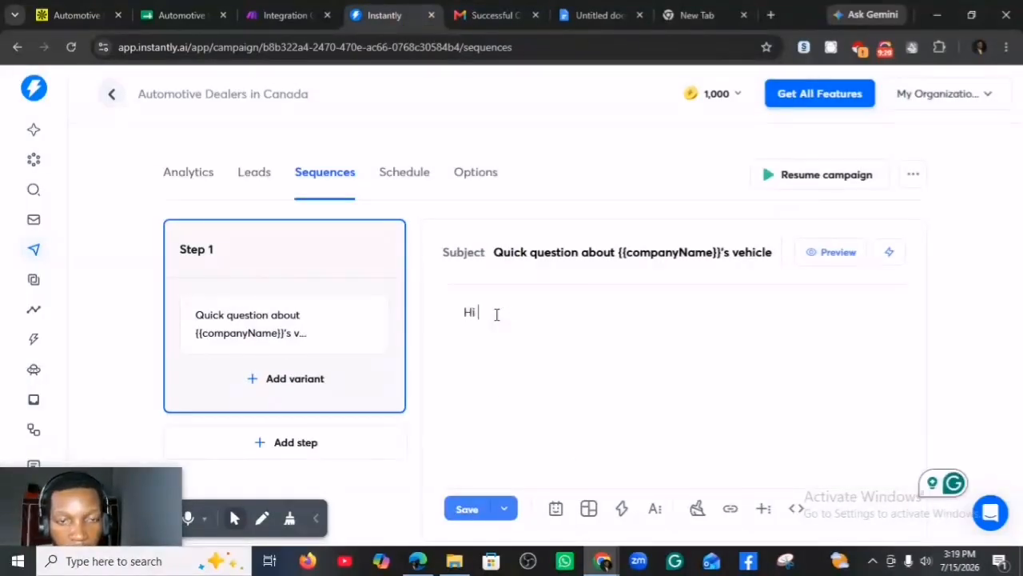
{"action": "left_click", "coordinate": [621, 510]}
{"action": "left_click", "coordinate": [540, 341]}
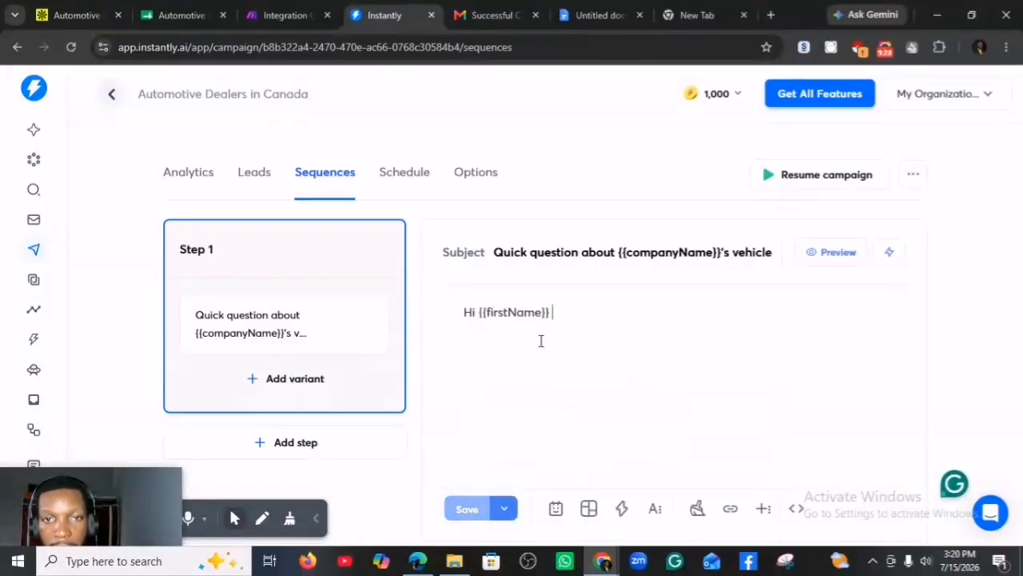
{"action": "key", "text": "Return"}
{"action": "key", "text": "Return"}
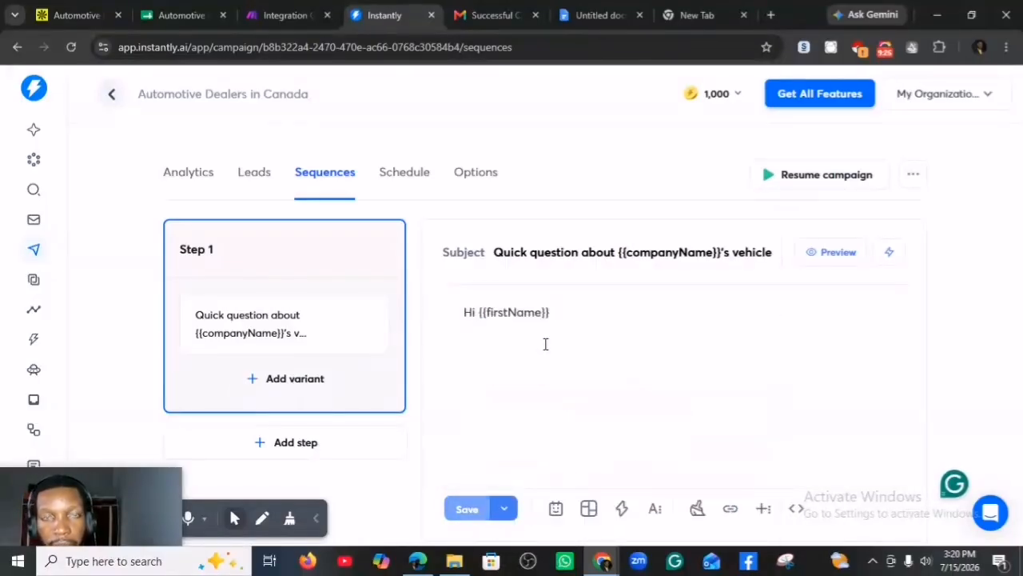
Copy "I know you're busy, so I'll keep this short." from the Google Docs draft and paste it below the greeting in Instantly
{"action": "left_click", "coordinate": [612, 16]}
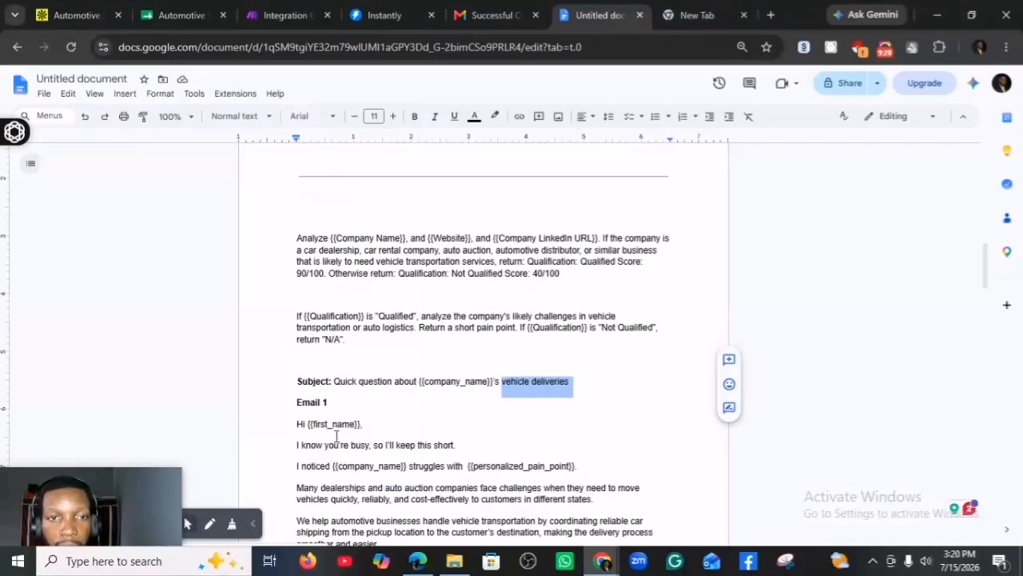
{"action": "left_click_drag", "start_coordinate": [295, 445], "coordinate": [461, 448]}
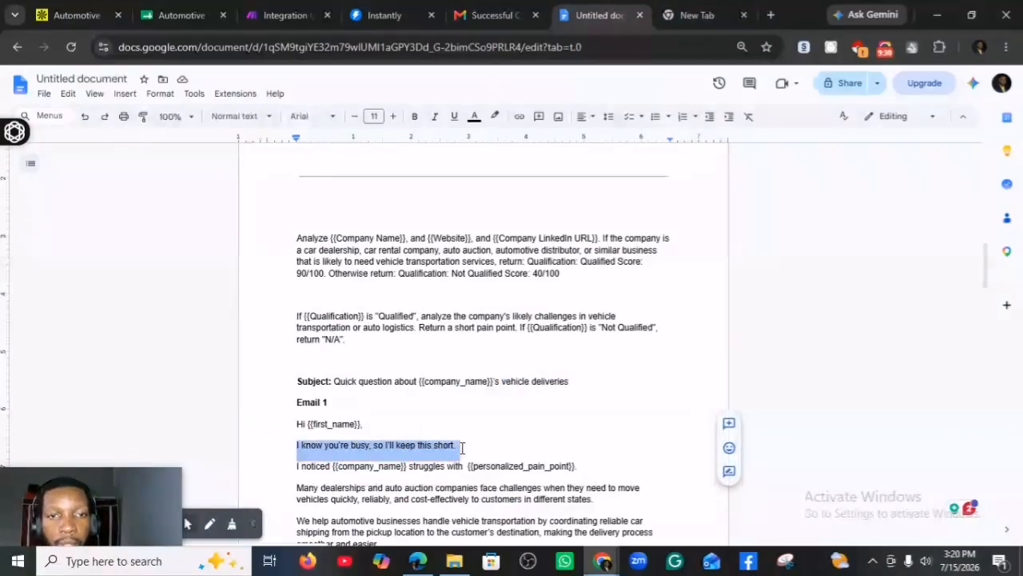
{"action": "right_click", "coordinate": [451, 449]}
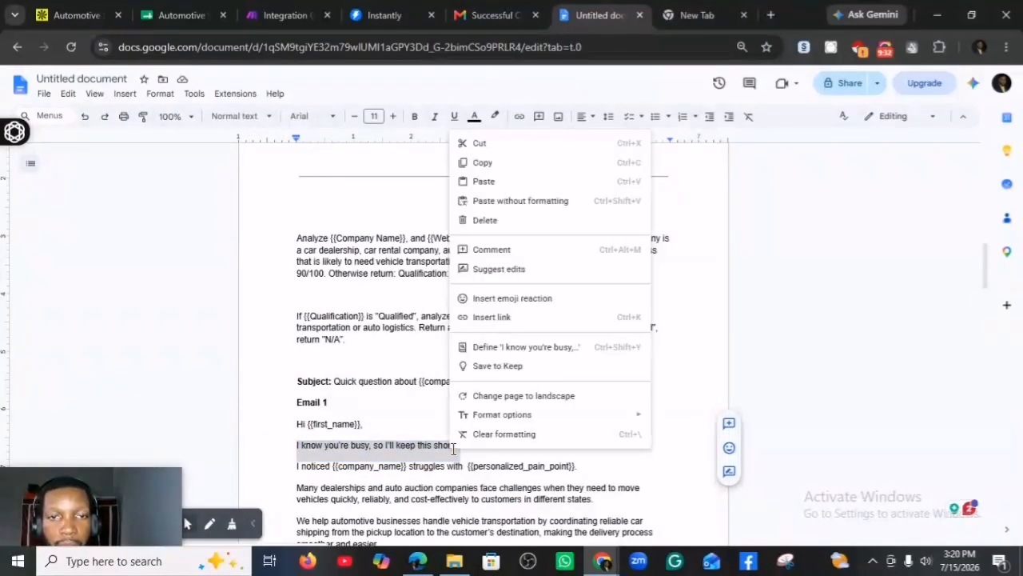
{"action": "left_click", "coordinate": [503, 163]}
{"action": "left_click", "coordinate": [391, 16]}
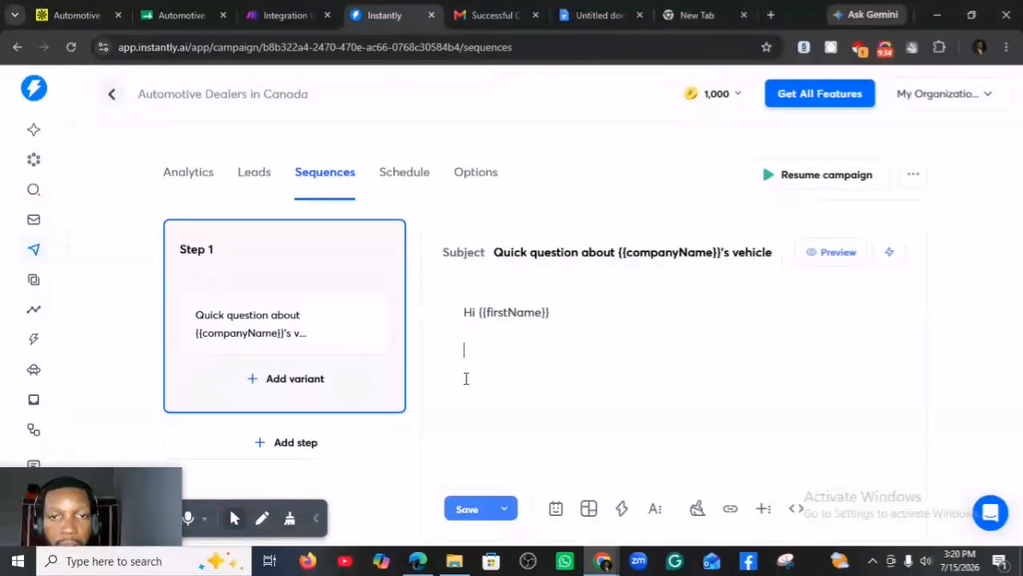
{"action": "right_click", "coordinate": [481, 352]}
{"action": "left_click", "coordinate": [537, 321]}
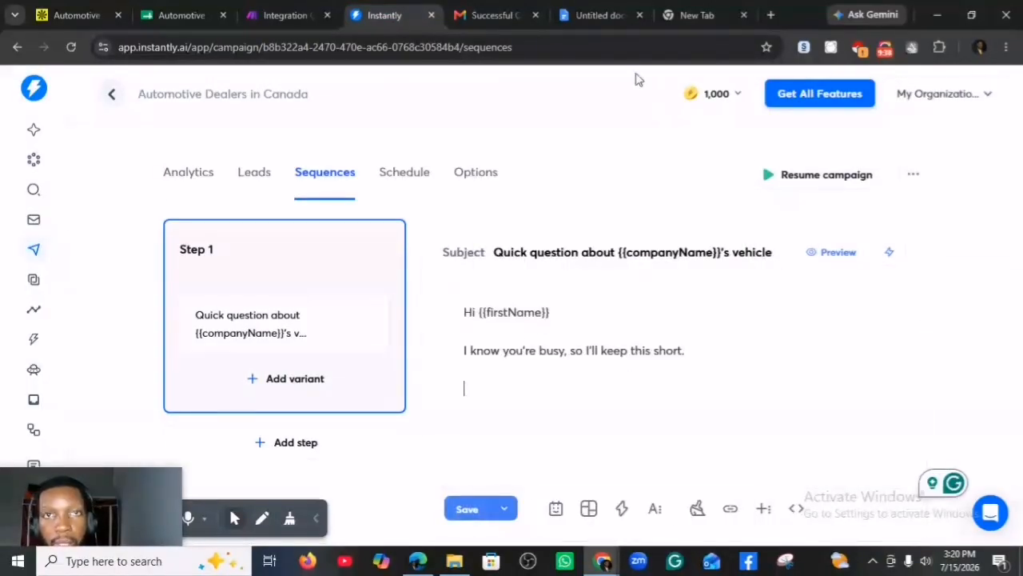
Following the Google Docs draft, add "I noticed", the Company Name variable and "is struggling with" to the Step 1 body in Instantly
{"action": "left_click", "coordinate": [605, 19]}
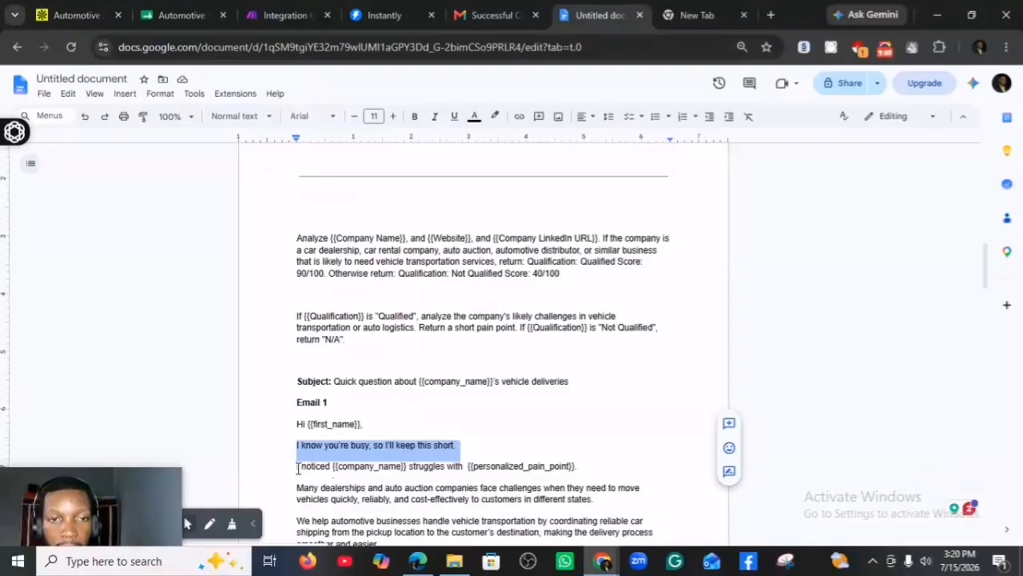
{"action": "left_click_drag", "start_coordinate": [297, 468], "coordinate": [326, 470]}
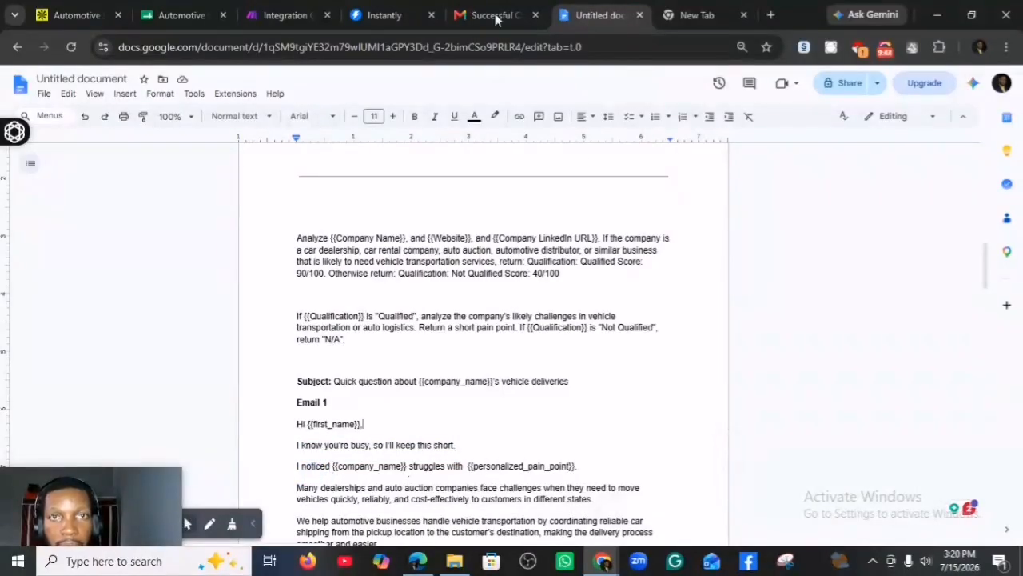
{"action": "left_click", "coordinate": [395, 16]}
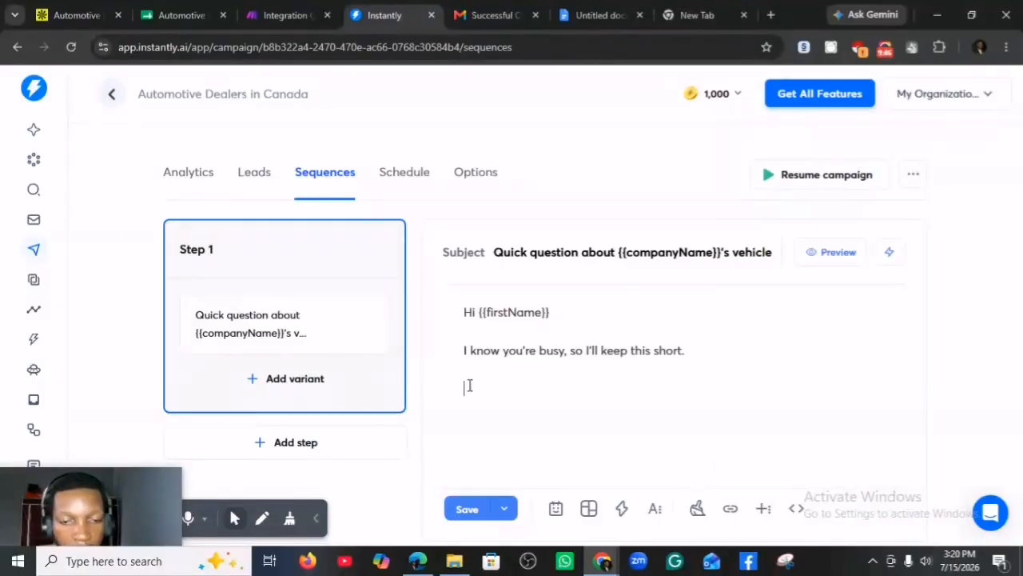
{"action": "type", "text": "iced "}
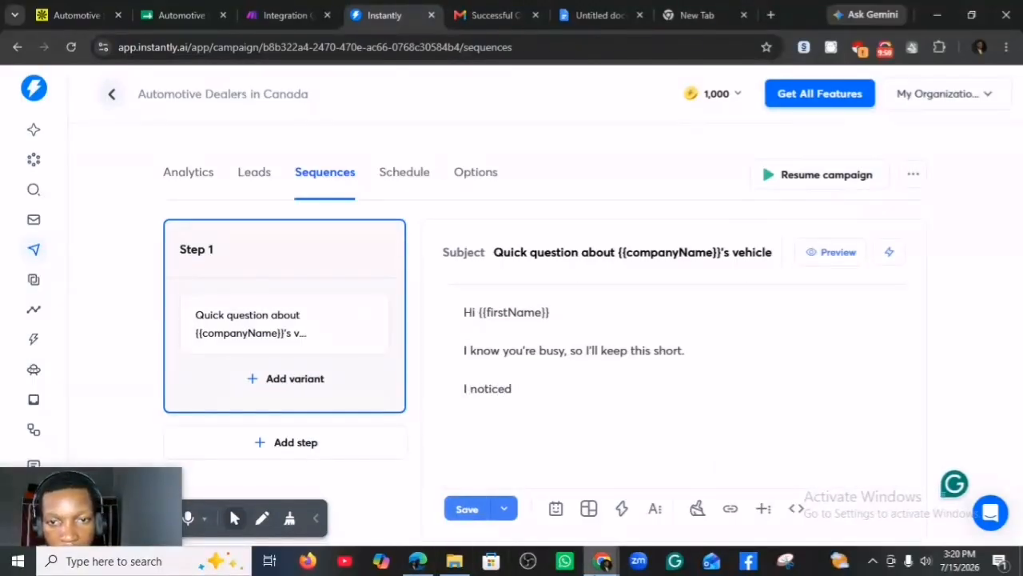
{"action": "type", "text": "{"}
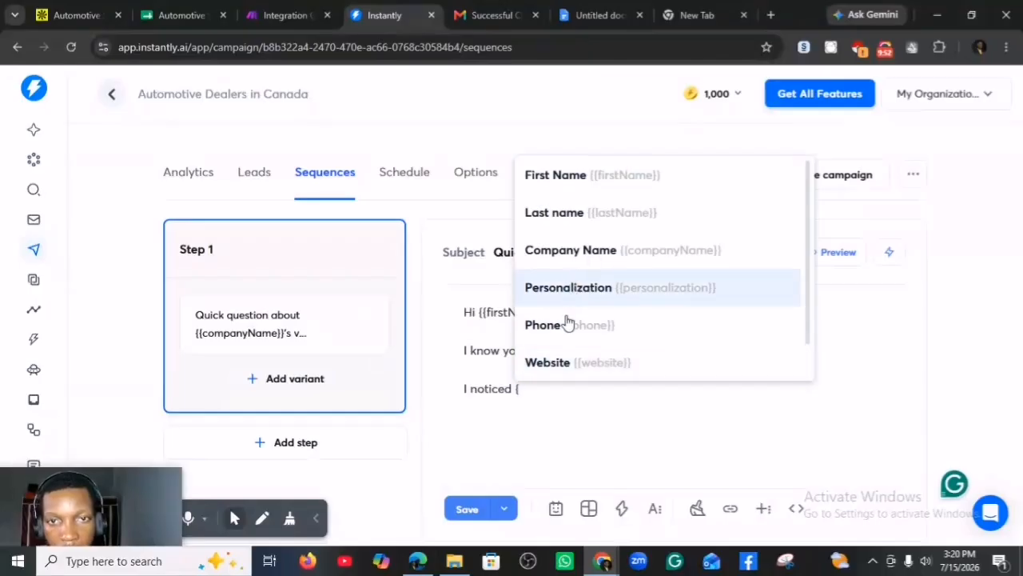
{"action": "left_click", "coordinate": [576, 252]}
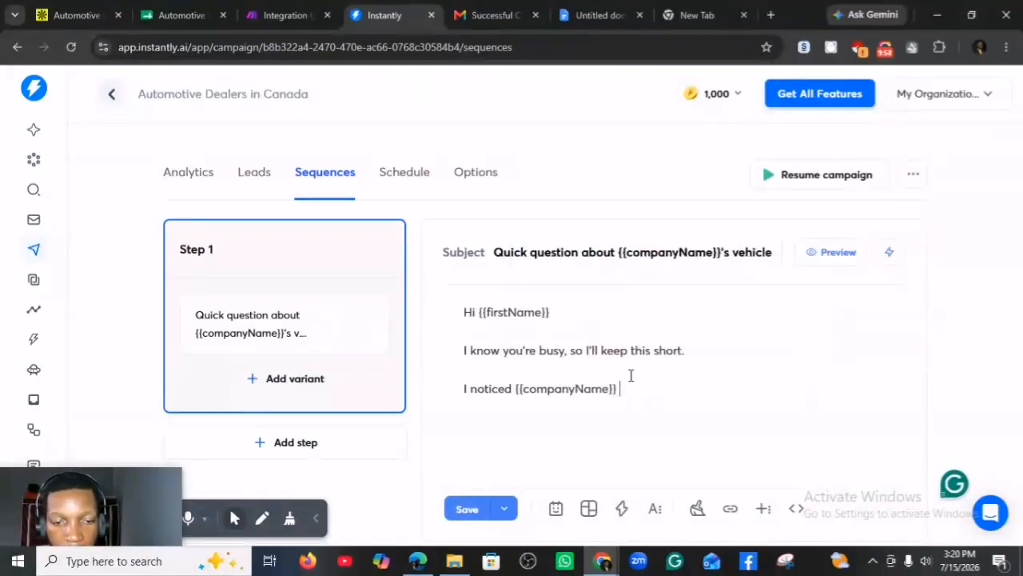
{"action": "type", "text": "is str"}
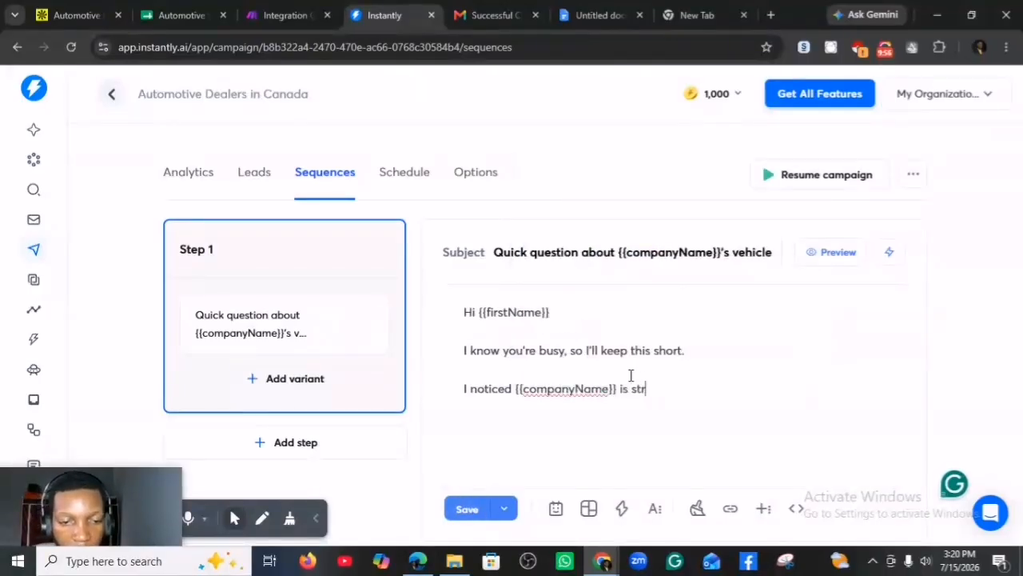
{"action": "type", "text": "uggling "}
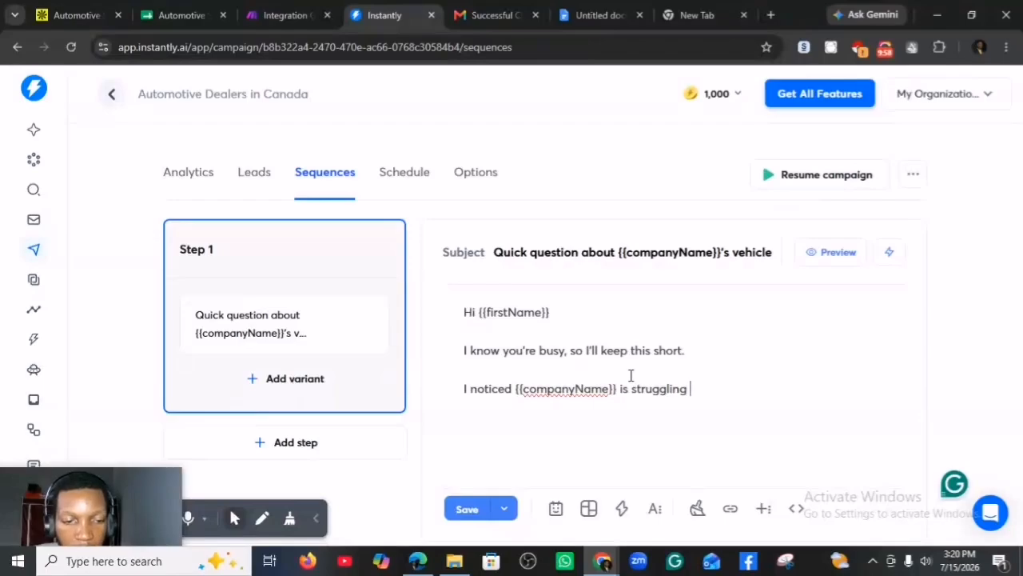
{"action": "type", "text": "with"}
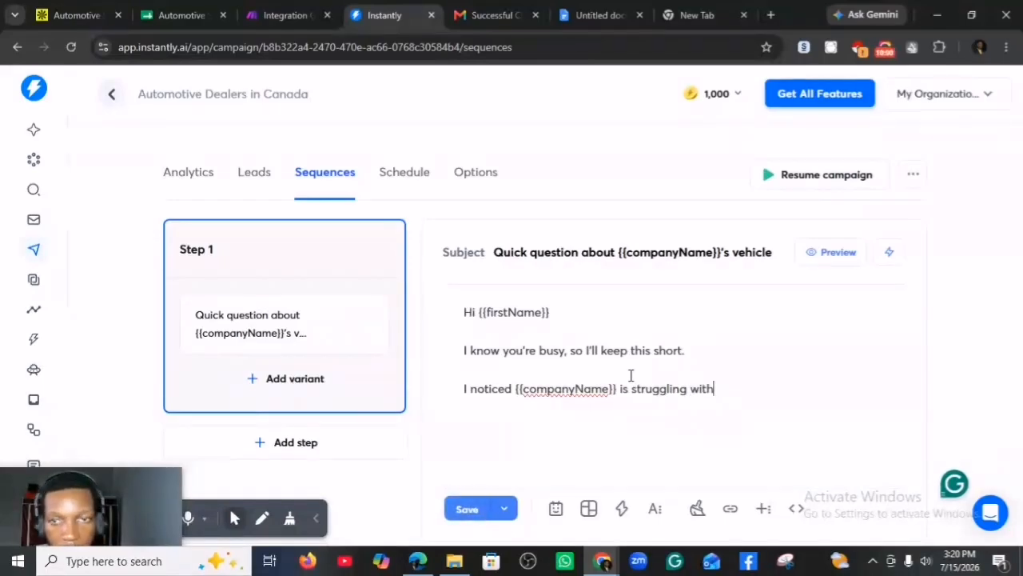
Try to insert the Personalization variable after "is struggling with" and end the sentence with a period
{"action": "left_click", "coordinate": [622, 509]}
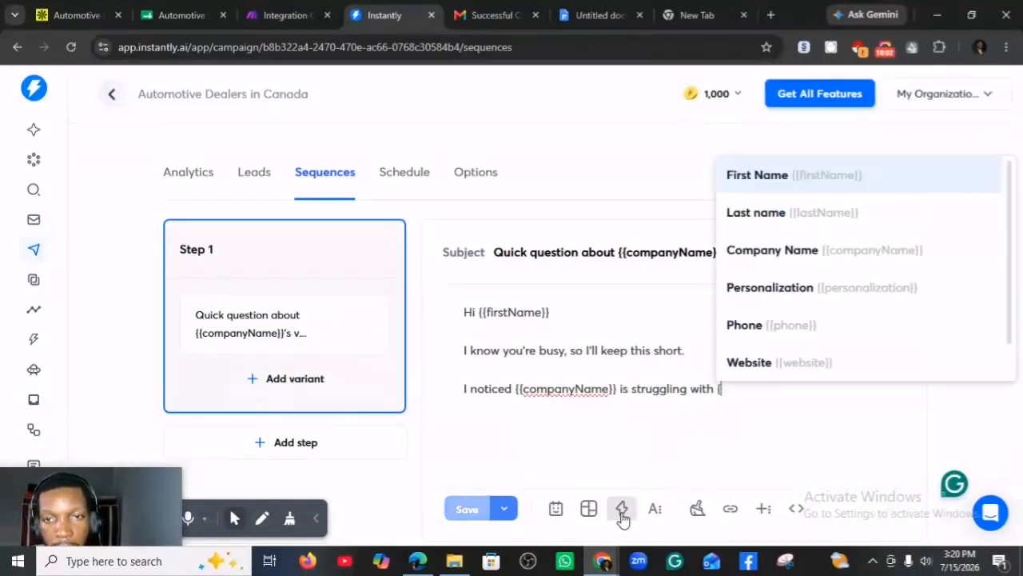
{"action": "left_click", "coordinate": [788, 295]}
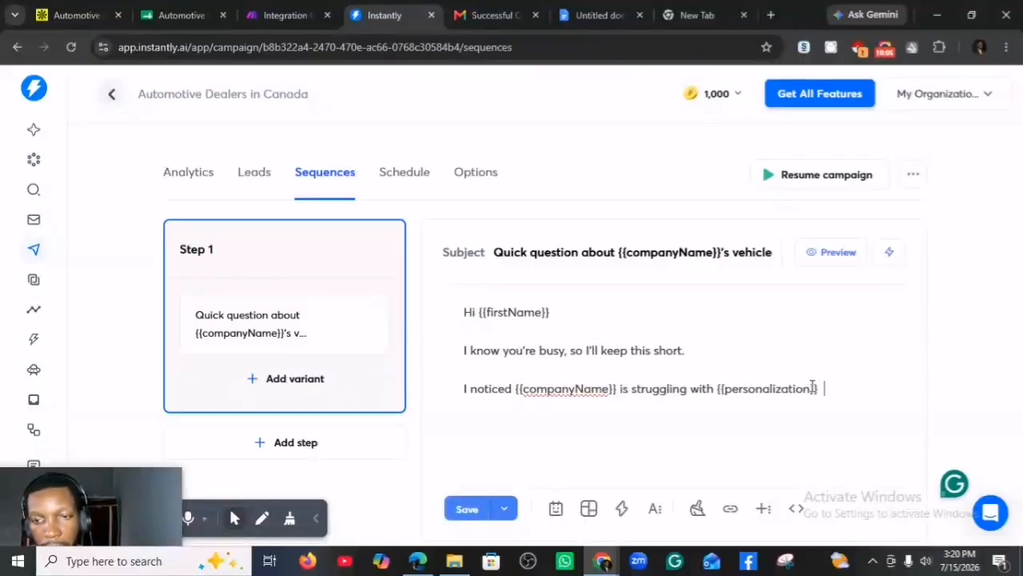
{"action": "key", "text": "BackSpace"}
{"action": "key", "text": "BackSpace"}
{"action": "type", "text": "."}
Copy Email 1 from "Many dealerships" up to the last company name placeholder in Google Docs and paste it as plain text below the body in Instantly
{"action": "key", "text": "Return"}
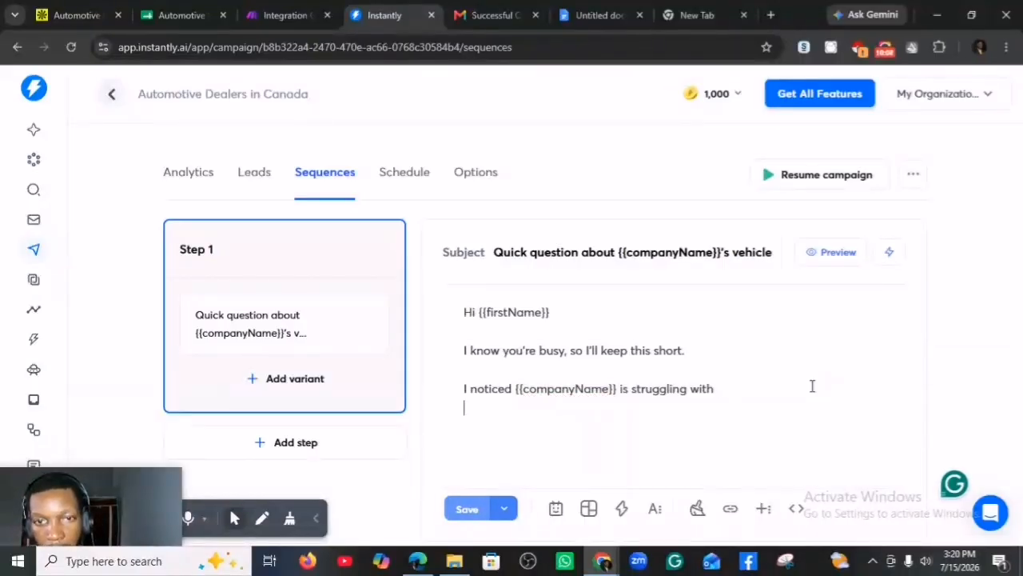
{"action": "left_click", "coordinate": [592, 15]}
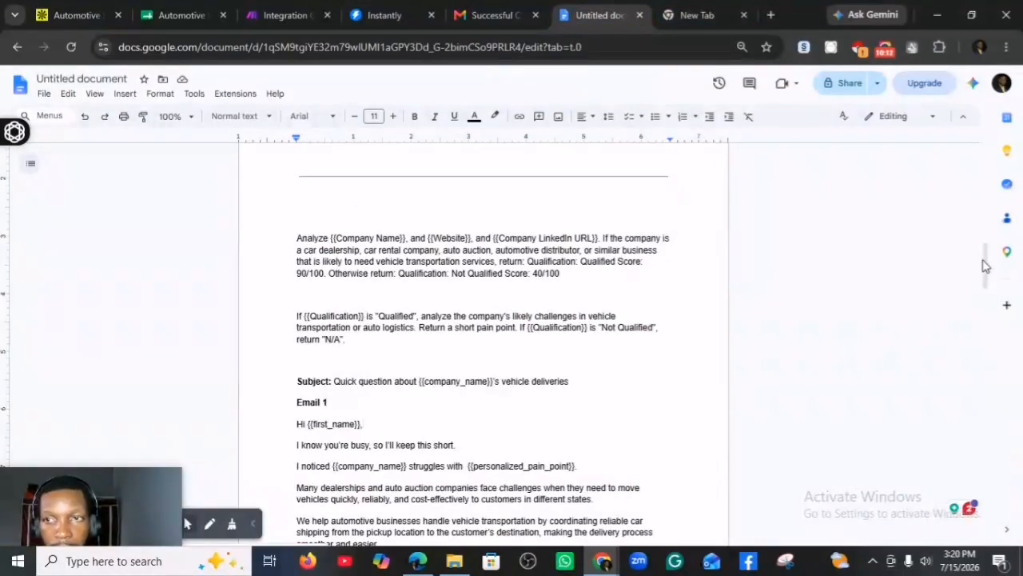
{"action": "left_click_drag", "start_coordinate": [985, 267], "coordinate": [987, 292]}
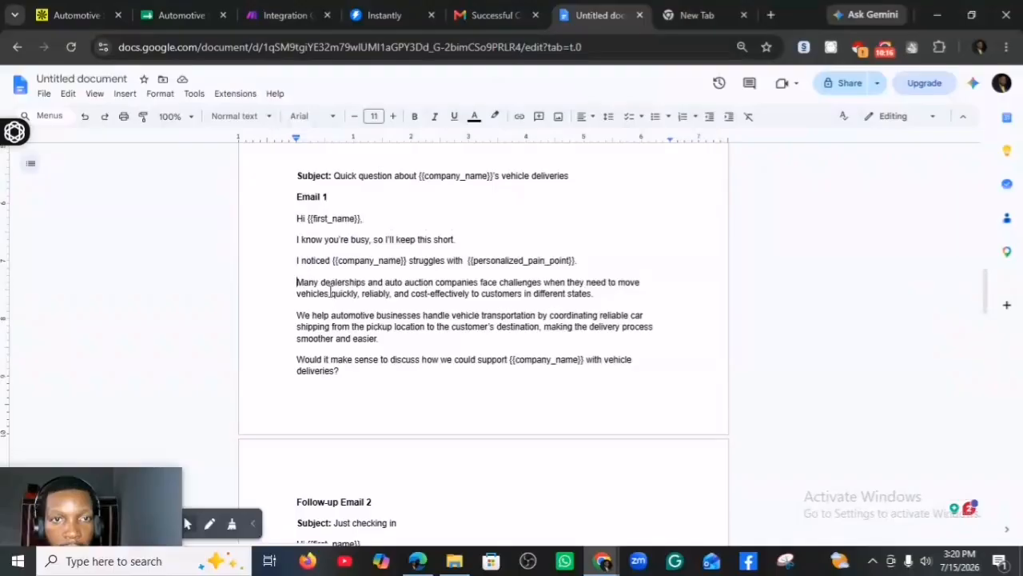
{"action": "left_click_drag", "start_coordinate": [330, 293], "coordinate": [508, 359]}
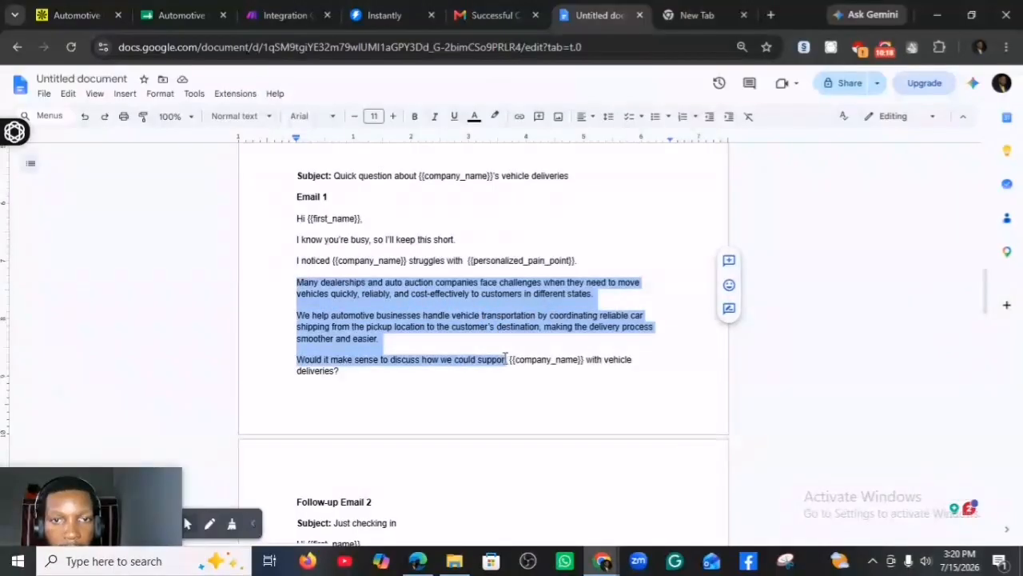
{"action": "right_click", "coordinate": [472, 326]}
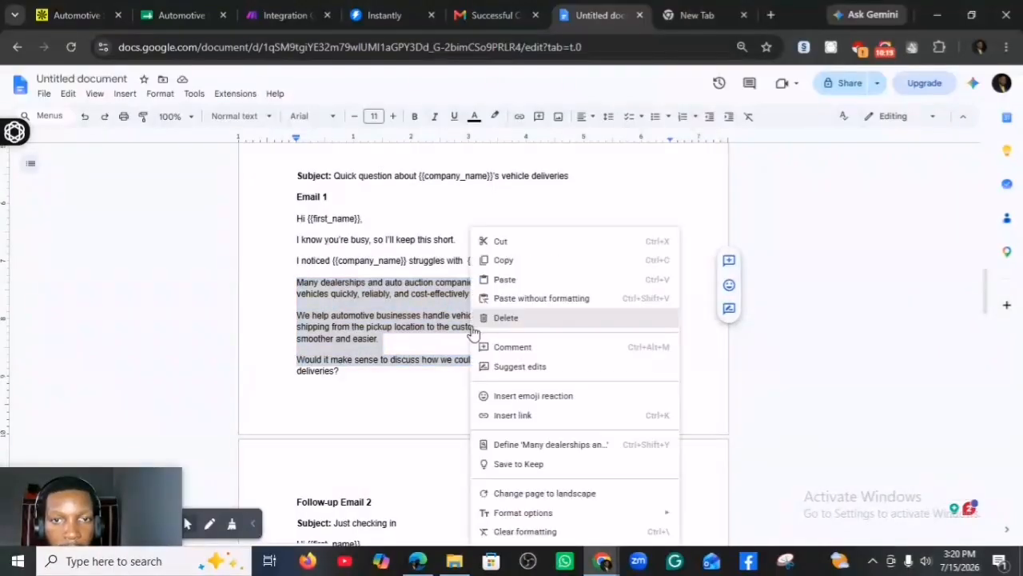
{"action": "left_click", "coordinate": [518, 260]}
{"action": "left_click", "coordinate": [394, 19]}
{"action": "left_click", "coordinate": [490, 418]}
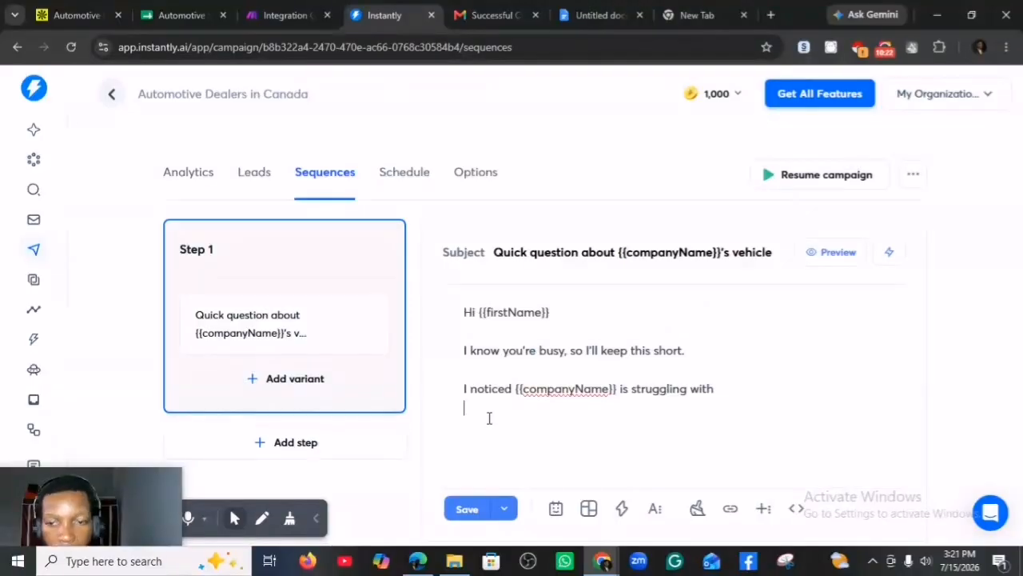
{"action": "right_click", "coordinate": [483, 424]}
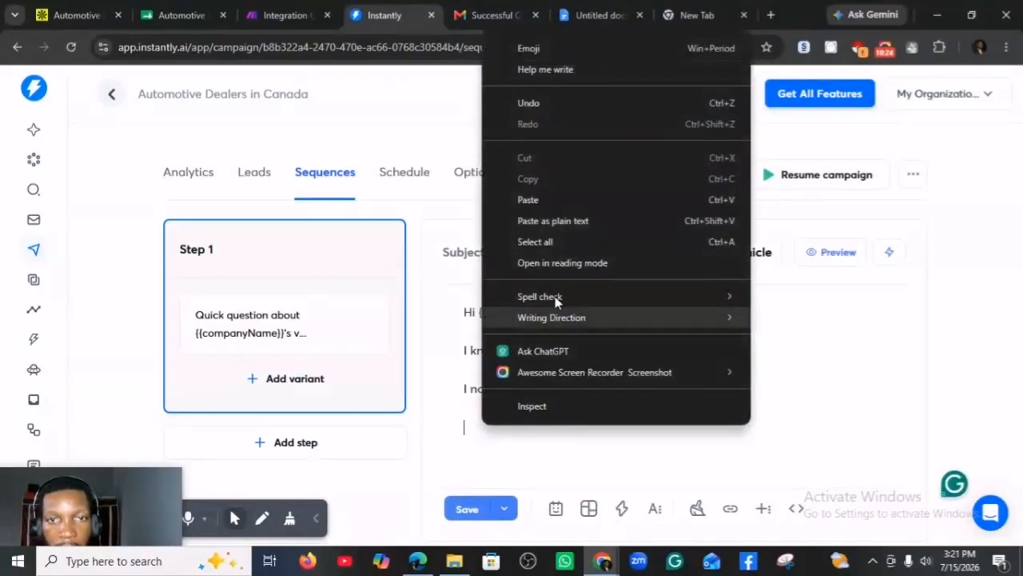
{"action": "left_click", "coordinate": [558, 220]}
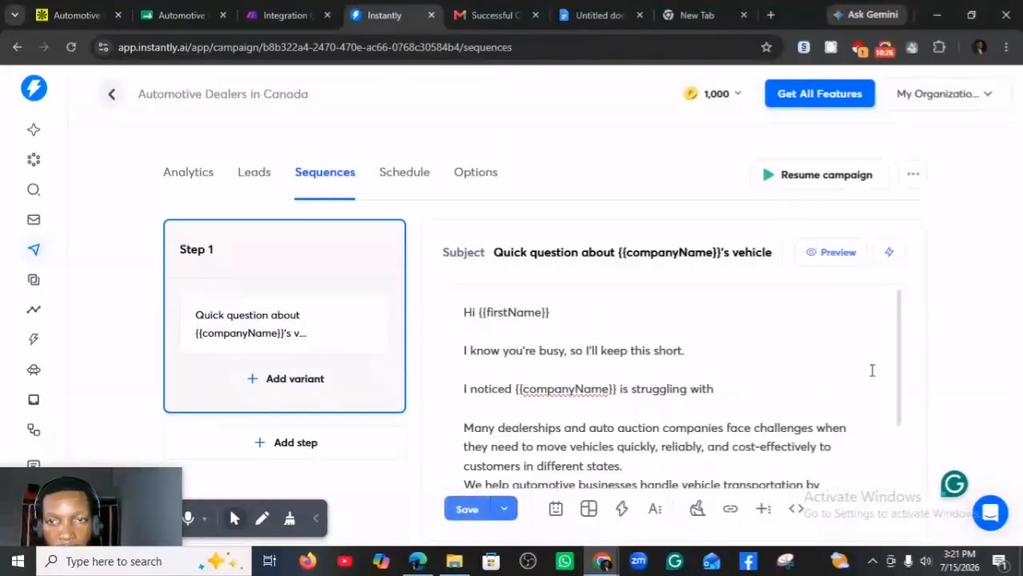
Insert a blank line between the "Many dealerships" and "We help automotive businesses" paragraphs
{"action": "scroll", "coordinate": [905, 364], "scroll_direction": "down", "scroll_amount": 2}
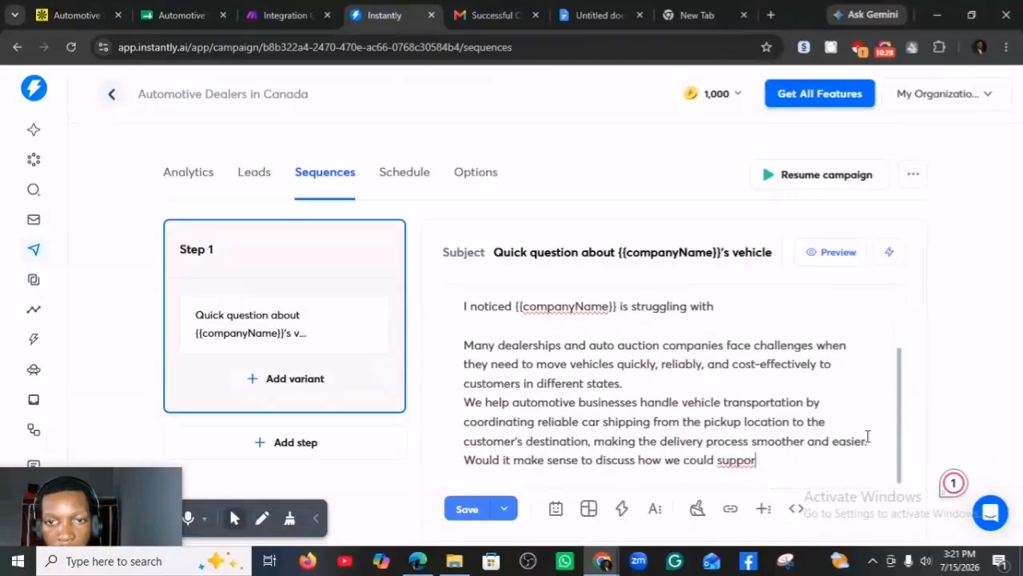
{"action": "left_click", "coordinate": [629, 383]}
{"action": "key", "text": "Return"}
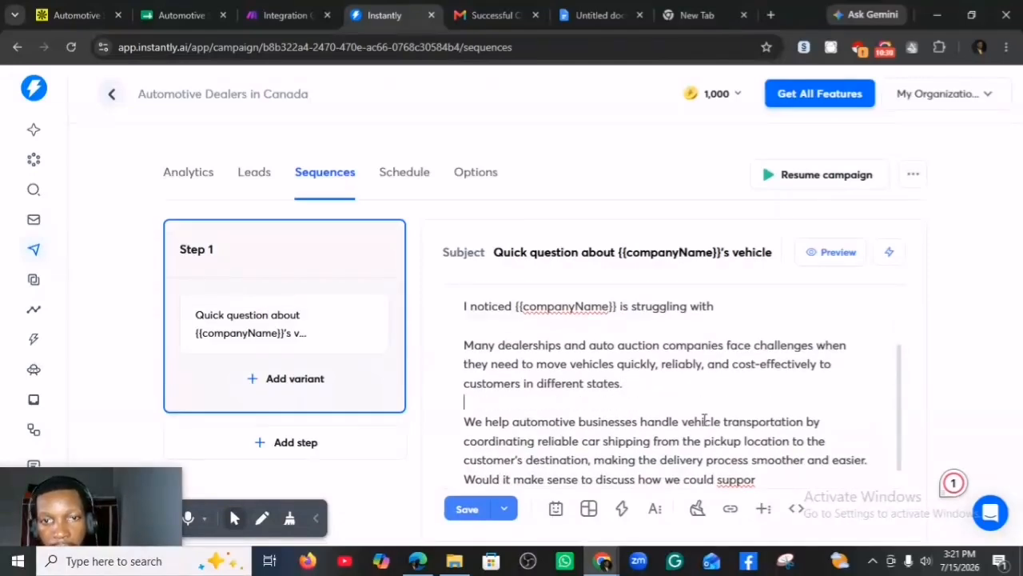
Complete the word "support" at the end of the body and insert the Company Name variable after it
{"action": "scroll", "coordinate": [899, 384], "scroll_direction": "down", "scroll_amount": 1}
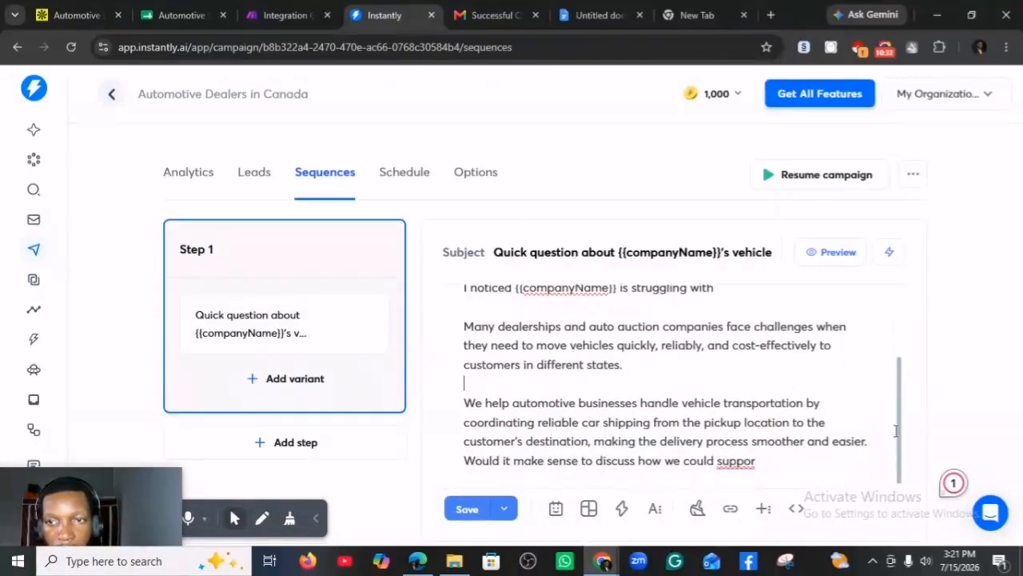
{"action": "left_click", "coordinate": [759, 461]}
{"action": "type", "text": "t"}
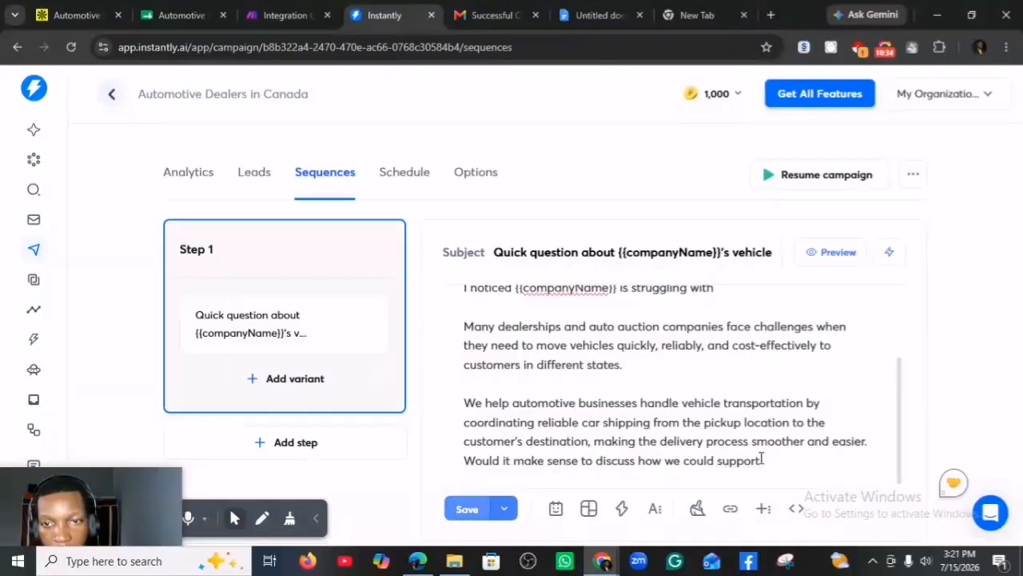
{"action": "left_click", "coordinate": [621, 509]}
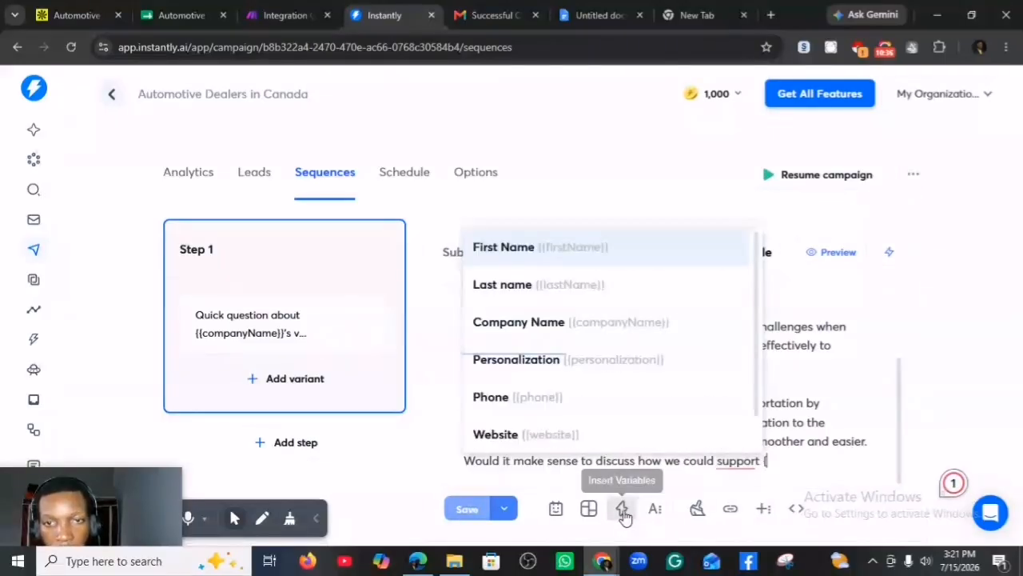
{"action": "left_click", "coordinate": [537, 318]}
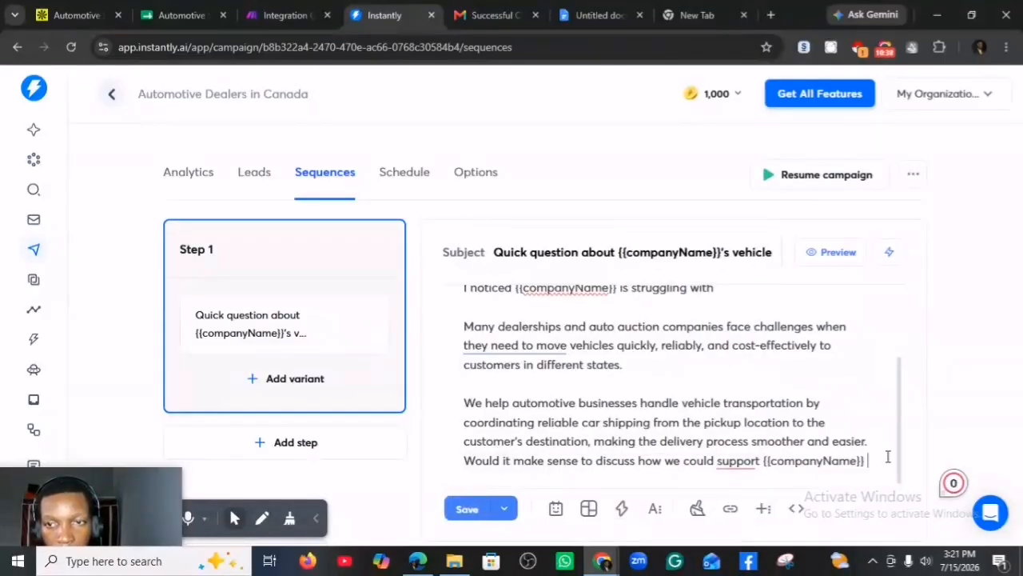
Copy "with vehicle deliveries?" from the Google Docs draft and paste it after the final Company Name variable in Instantly
{"action": "left_click", "coordinate": [600, 14]}
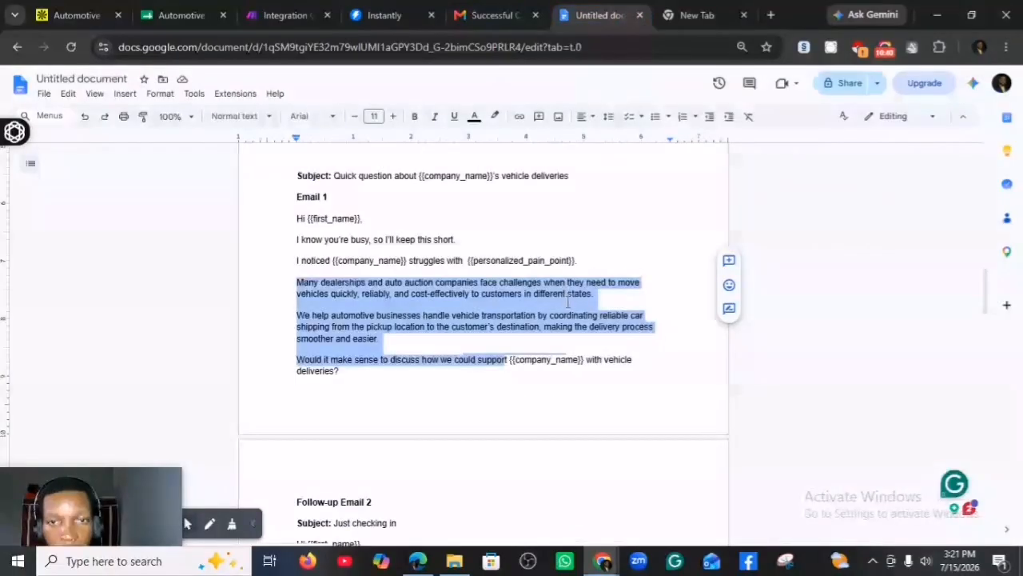
{"action": "left_click_drag", "start_coordinate": [589, 363], "coordinate": [628, 377]}
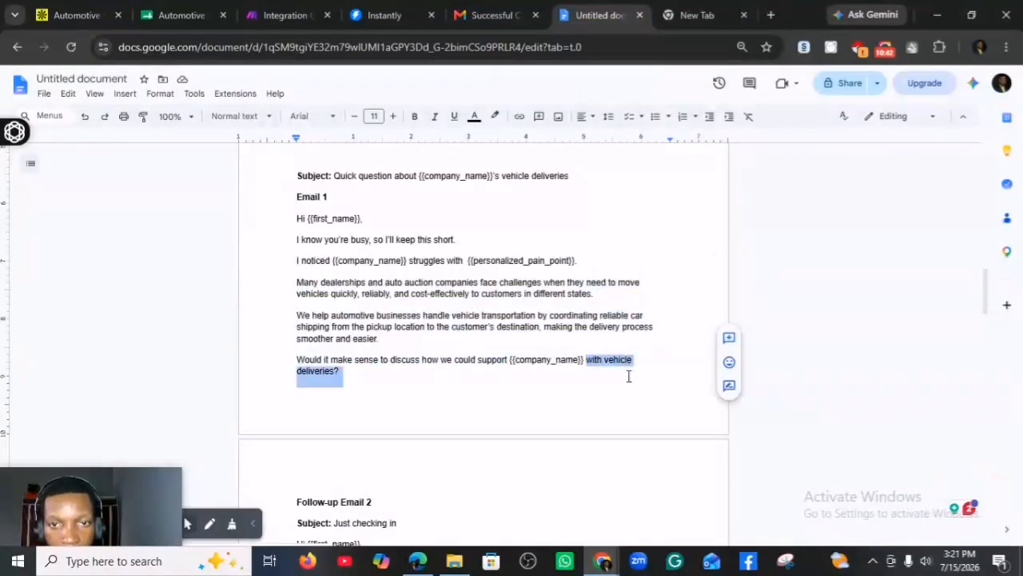
{"action": "right_click", "coordinate": [329, 373]}
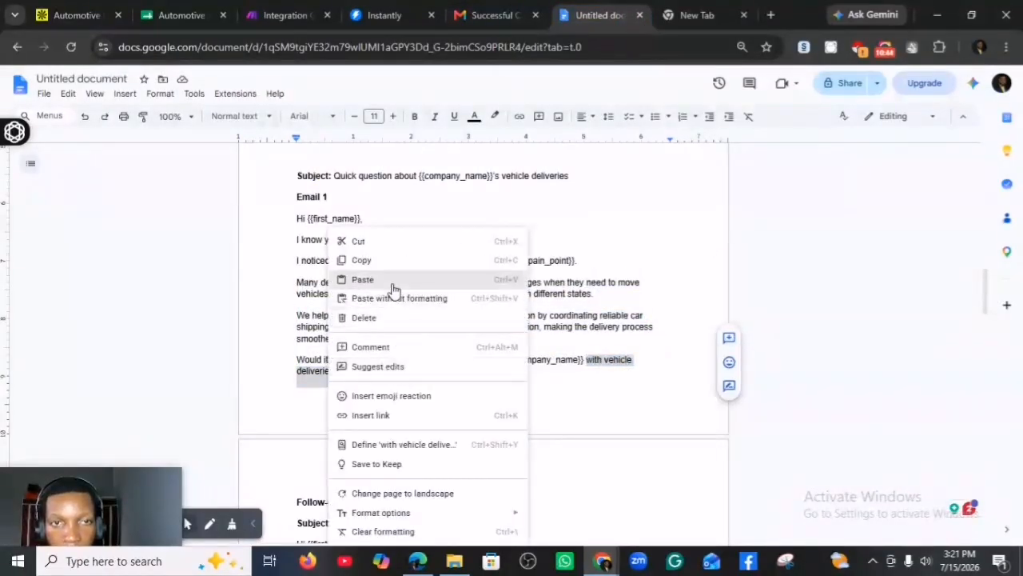
{"action": "left_click", "coordinate": [387, 260]}
{"action": "left_click", "coordinate": [388, 15]}
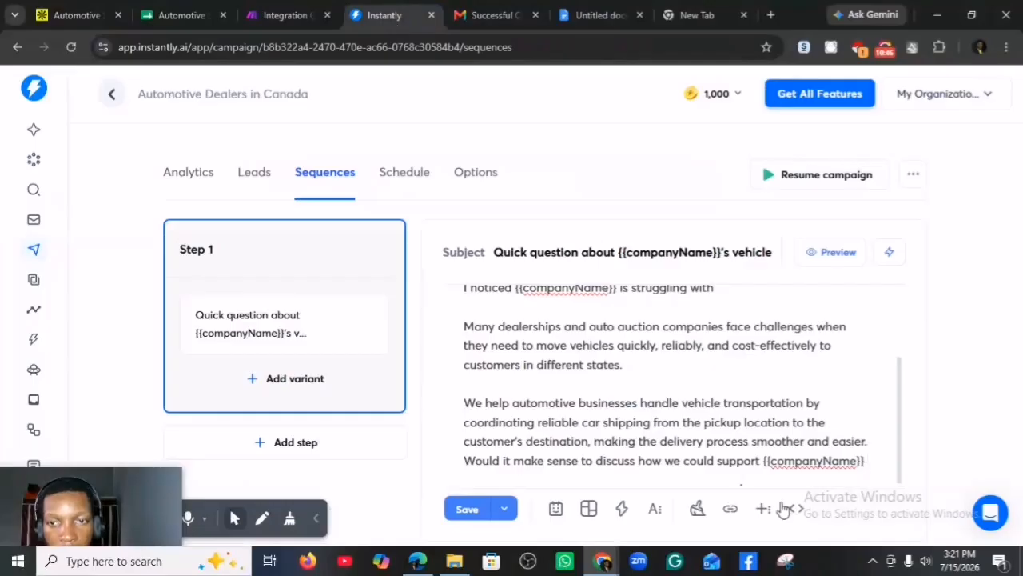
{"action": "right_click", "coordinate": [874, 462]}
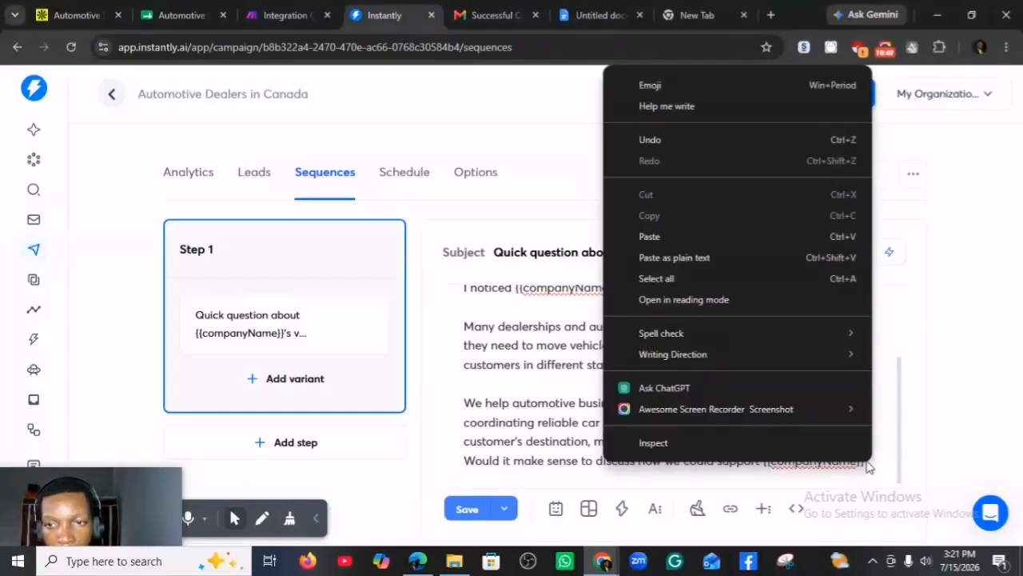
{"action": "left_click", "coordinate": [685, 240]}
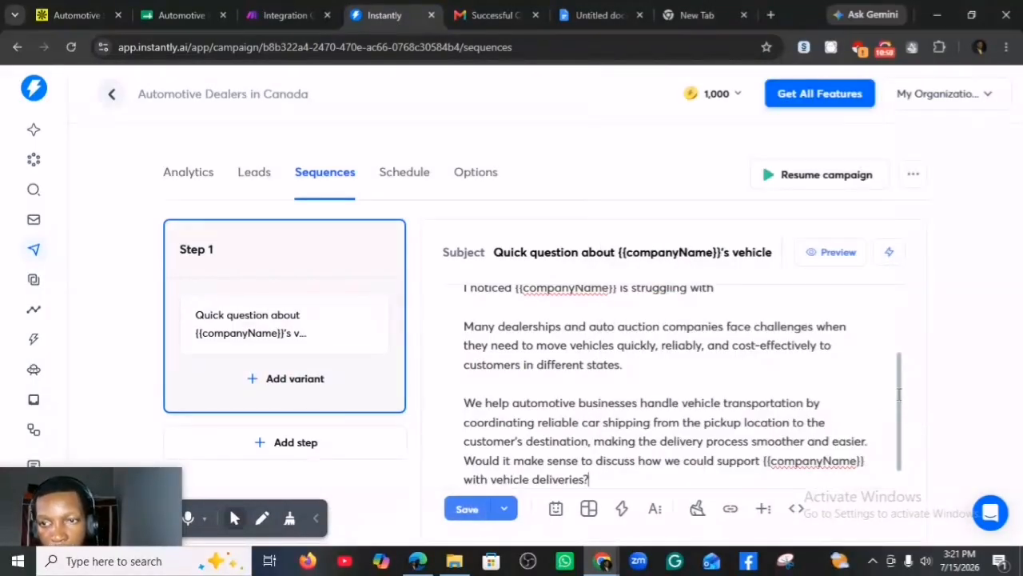
Add the sign-off "Best regards" below the closing question, separated by a blank line
{"action": "left_click_drag", "start_coordinate": [898, 393], "coordinate": [902, 416]}
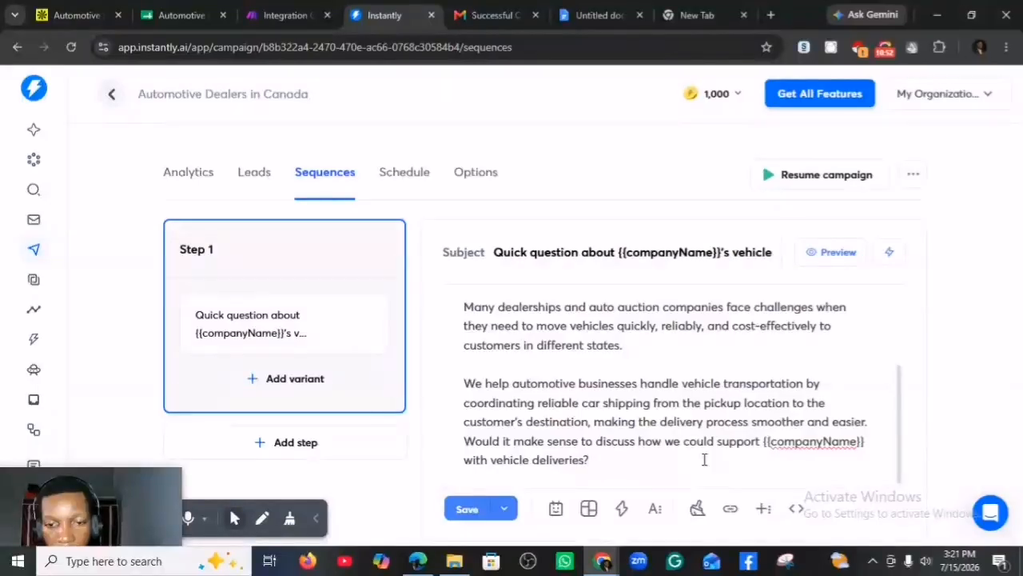
{"action": "key", "text": "Return"}
{"action": "key", "text": "Return"}
{"action": "key", "text": "Return"}
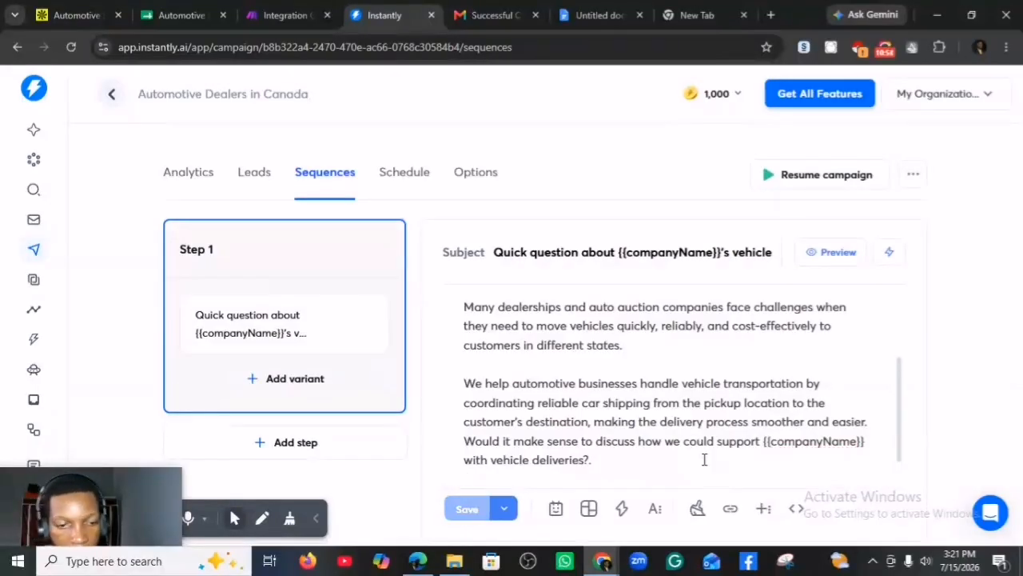
{"action": "type", "text": "Best re"}
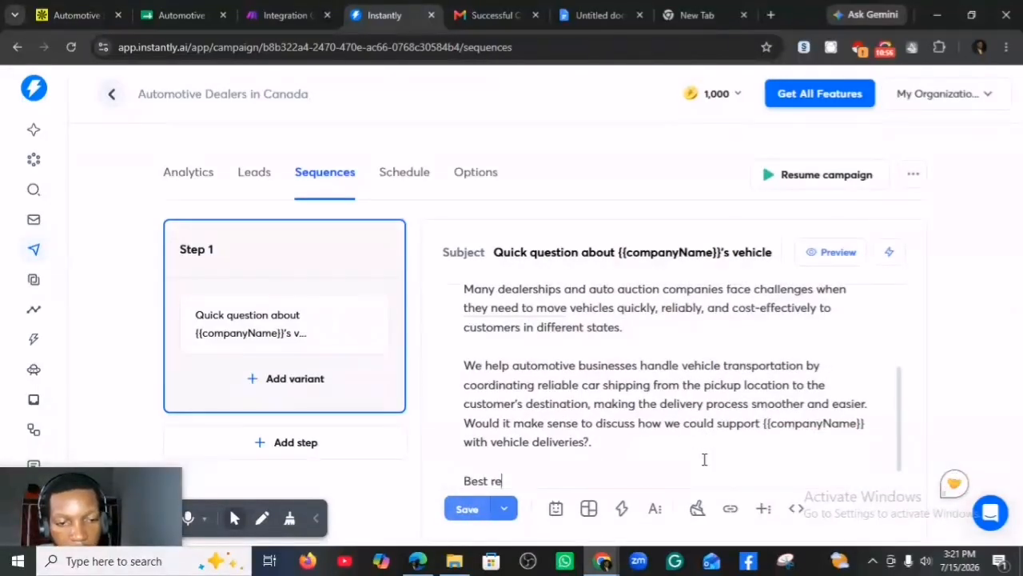
{"action": "type", "text": "gards"}
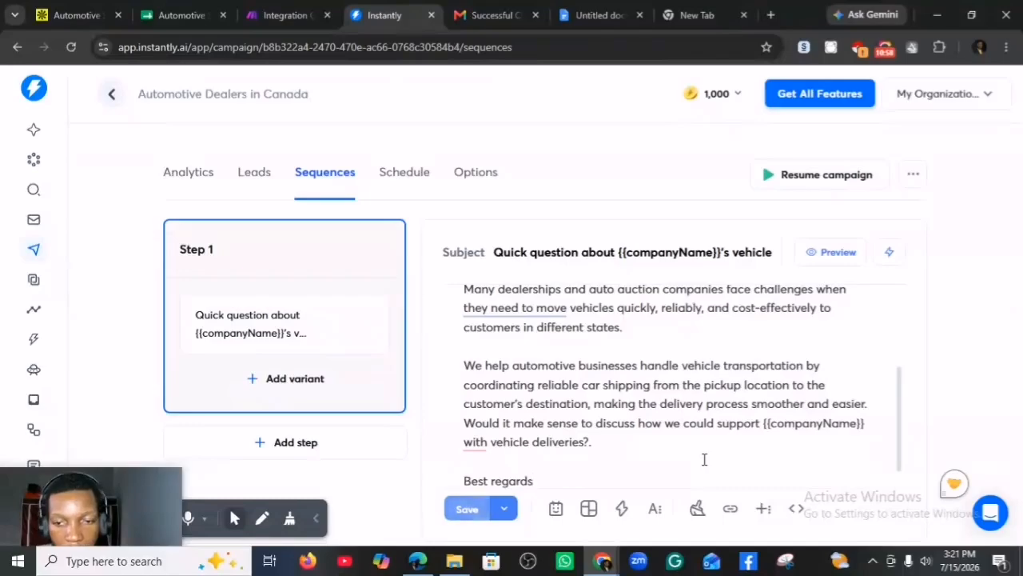
Add the sender's first name below "Best regards" and remove the extra space before "with vehicle deliveries?"
{"action": "key", "text": "Return"}
{"action": "type", "text": "E"}
{"action": "type", "text": "mmo"}
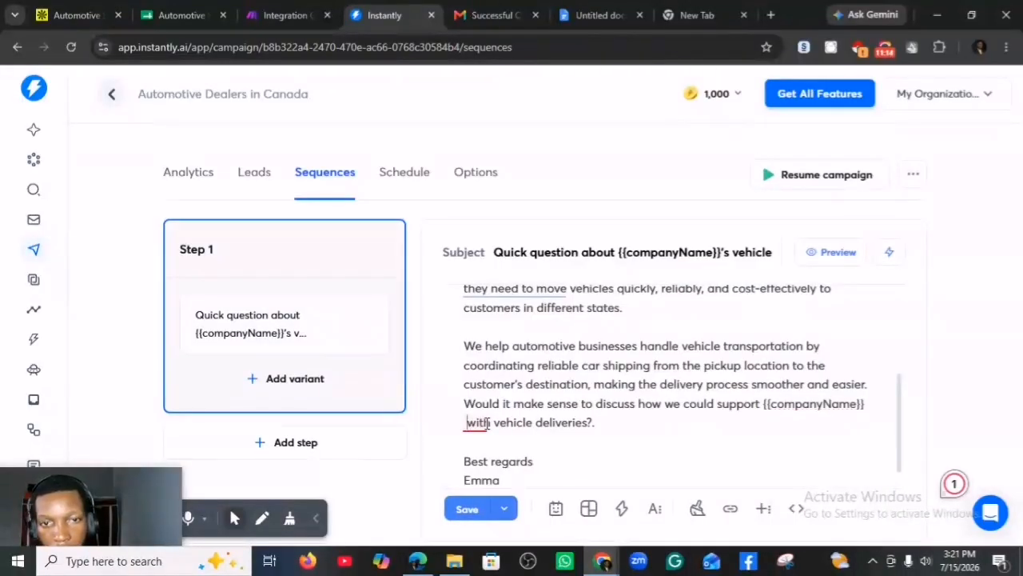
{"action": "key", "text": "BackSpace"}
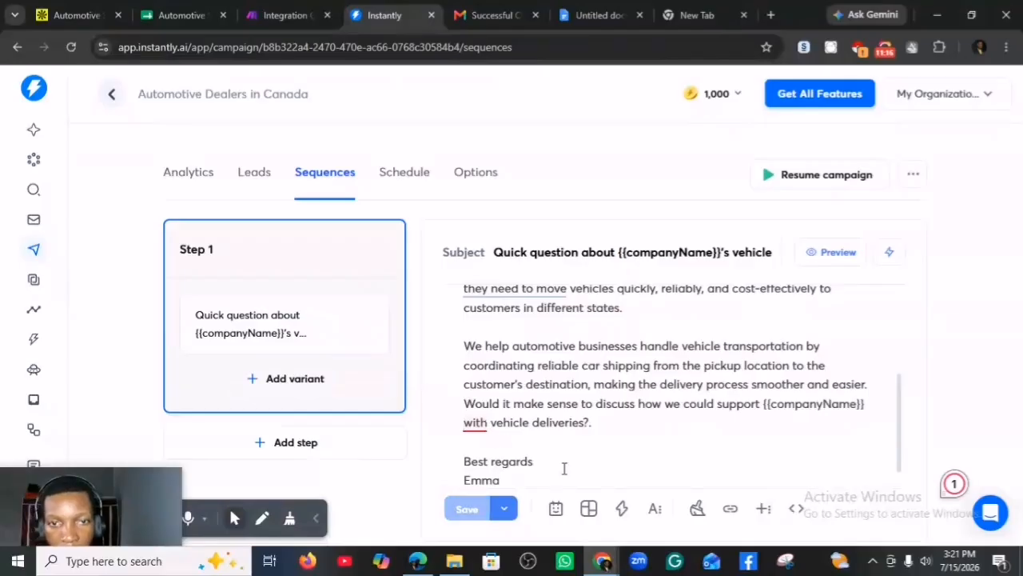
{"action": "scroll", "coordinate": [895, 424], "scroll_direction": "down", "scroll_amount": 1}
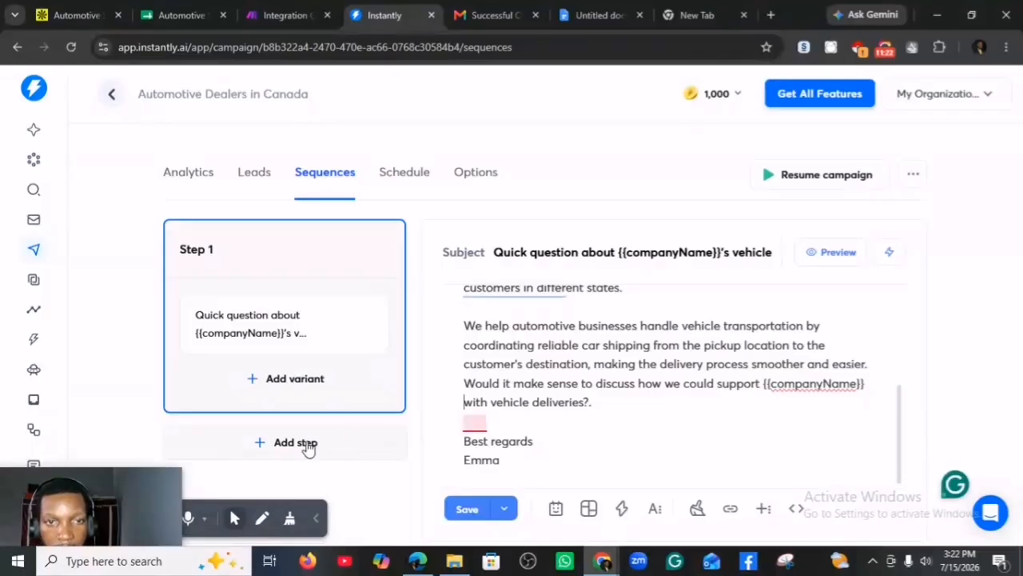
Add a second step to the sequence and preview the Step 1 email with the NewRoads Automotive Group lead's data
{"action": "left_click", "coordinate": [257, 446]}
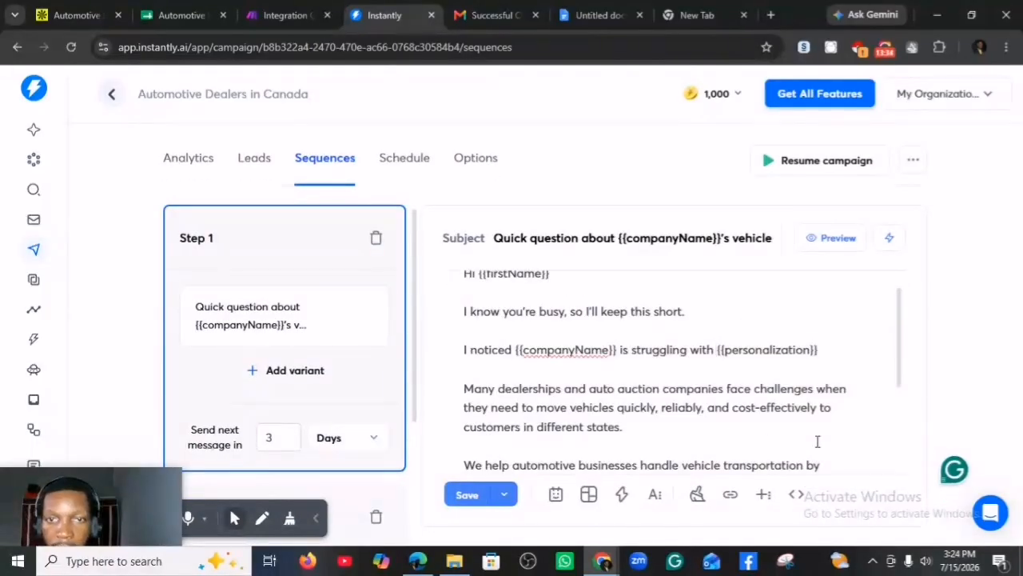
{"action": "left_click", "coordinate": [816, 239]}
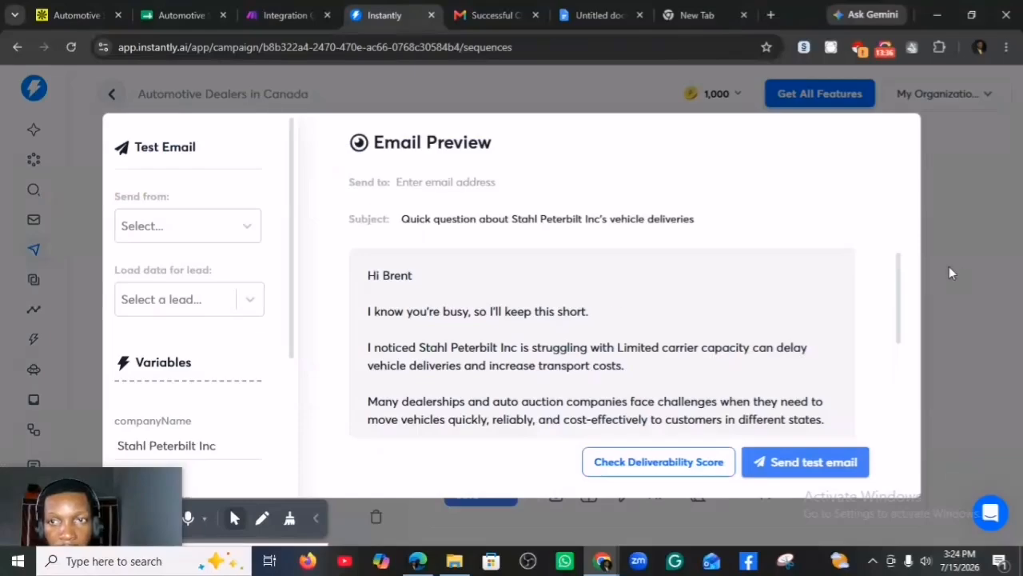
{"action": "left_click_drag", "start_coordinate": [897, 270], "coordinate": [896, 290]}
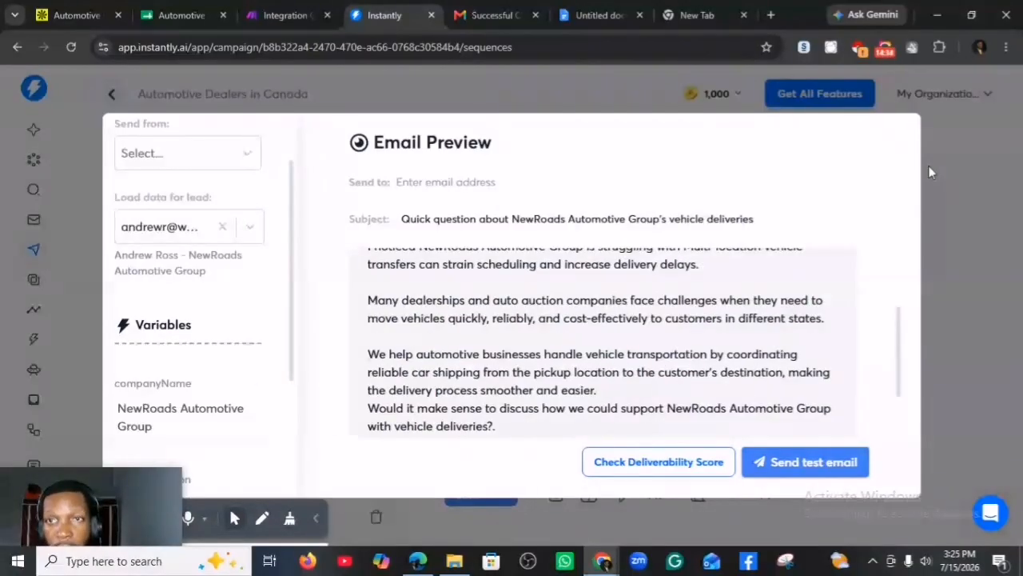
{"action": "left_click", "coordinate": [928, 165]}
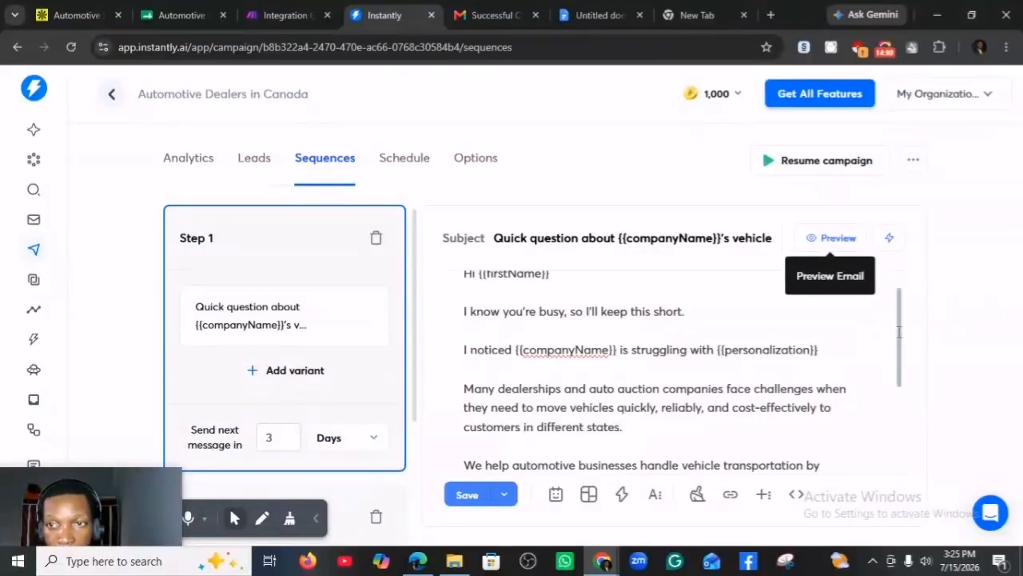
{"action": "left_click_drag", "start_coordinate": [898, 332], "coordinate": [901, 383]}
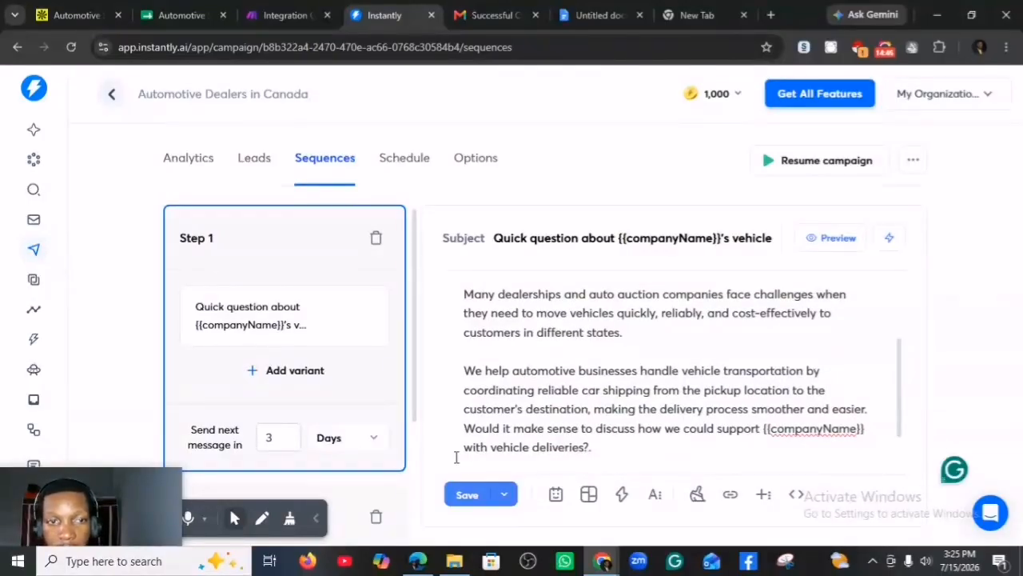
Review the lead workflow across the Clay table, the Automotive Service spreadsheet and the Make scenario linking Google Sheets to Clay
{"action": "left_click", "coordinate": [96, 481]}
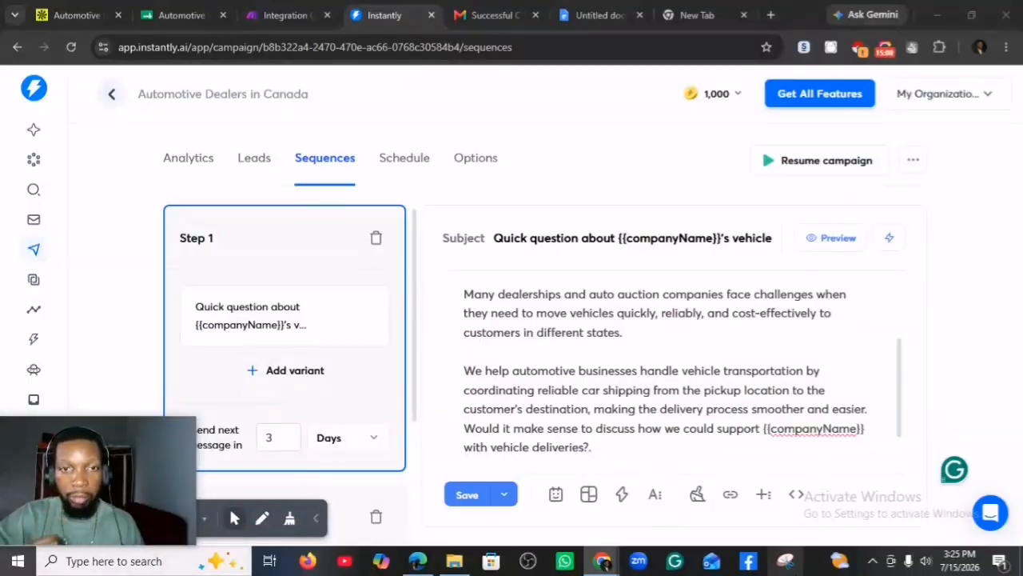
{"action": "left_click", "coordinate": [417, 561]}
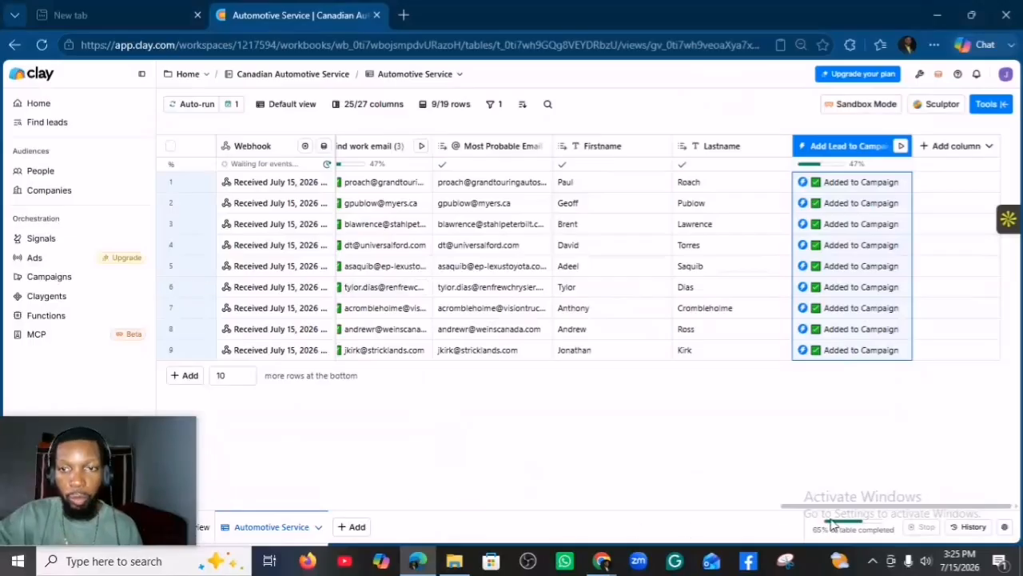
{"action": "left_click_drag", "start_coordinate": [829, 509], "coordinate": [217, 555]}
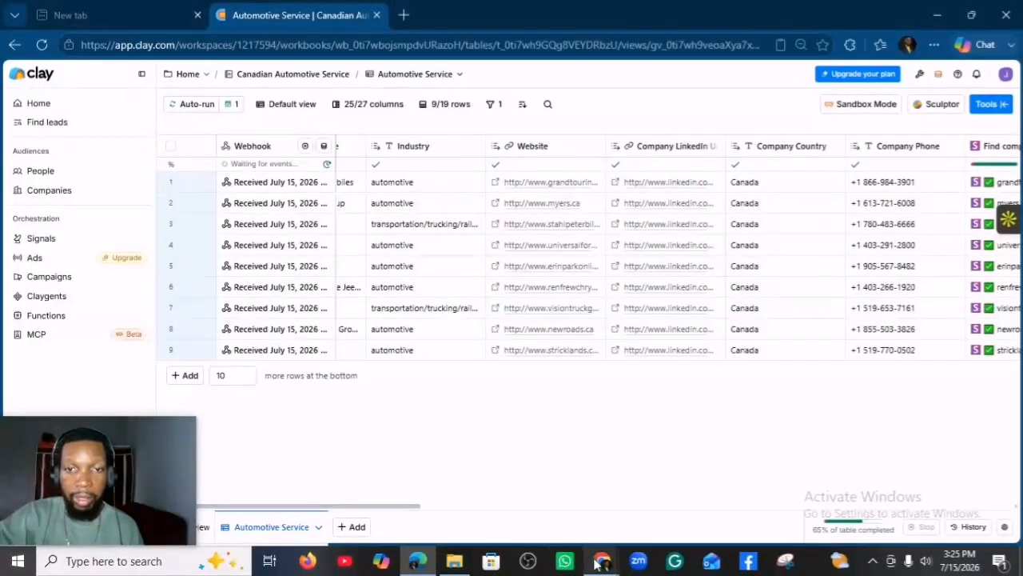
{"action": "mouse_move", "coordinate": [601, 561]}
{"action": "left_click", "coordinate": [464, 523]}
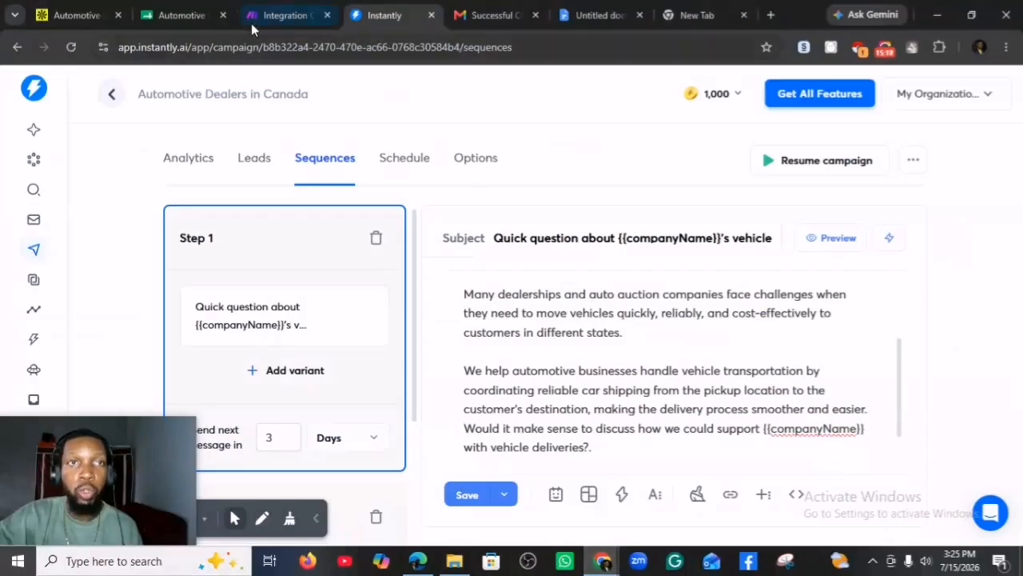
{"action": "left_click", "coordinate": [193, 16]}
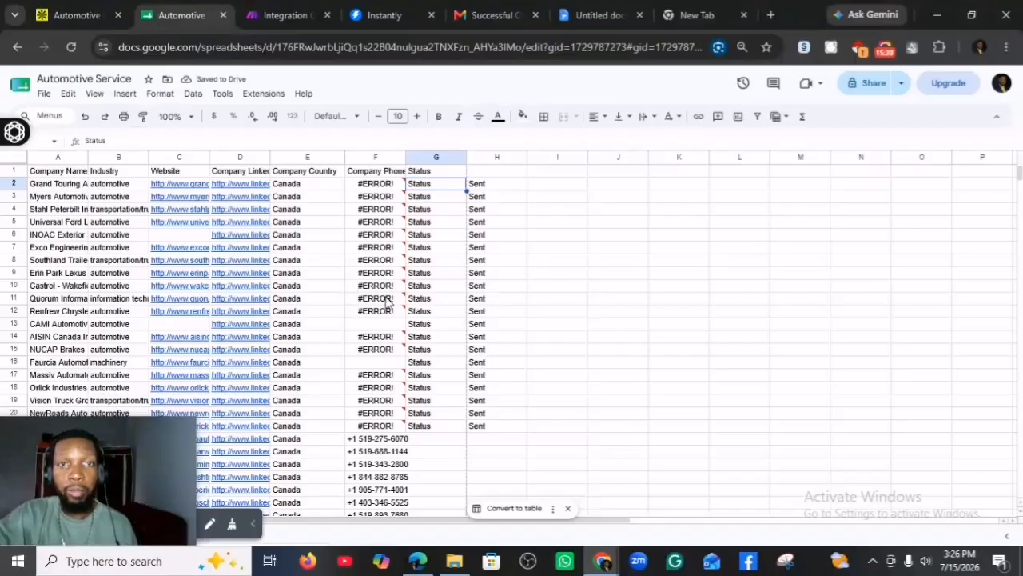
{"action": "left_click", "coordinate": [291, 16]}
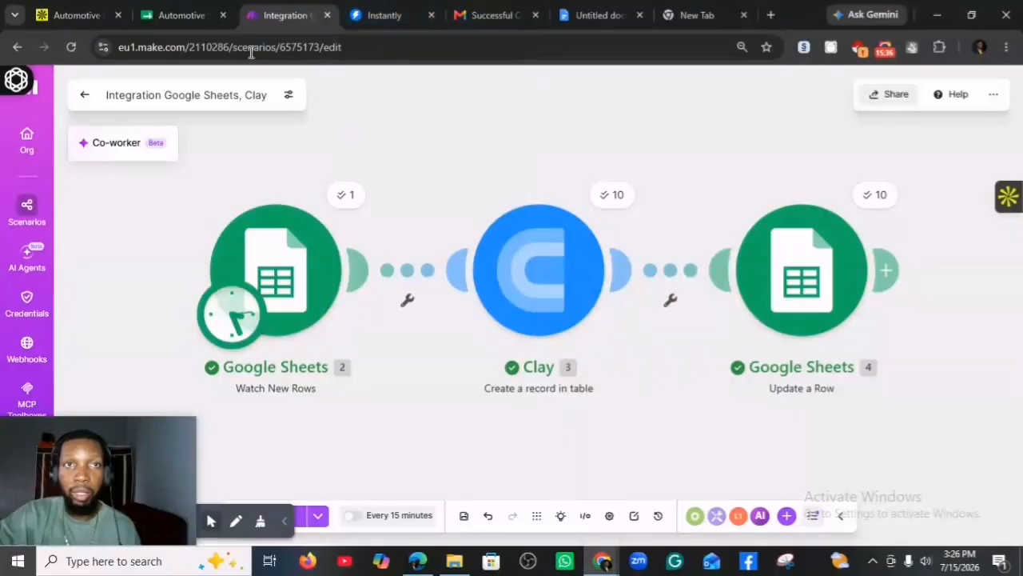
{"action": "left_click", "coordinate": [417, 560]}
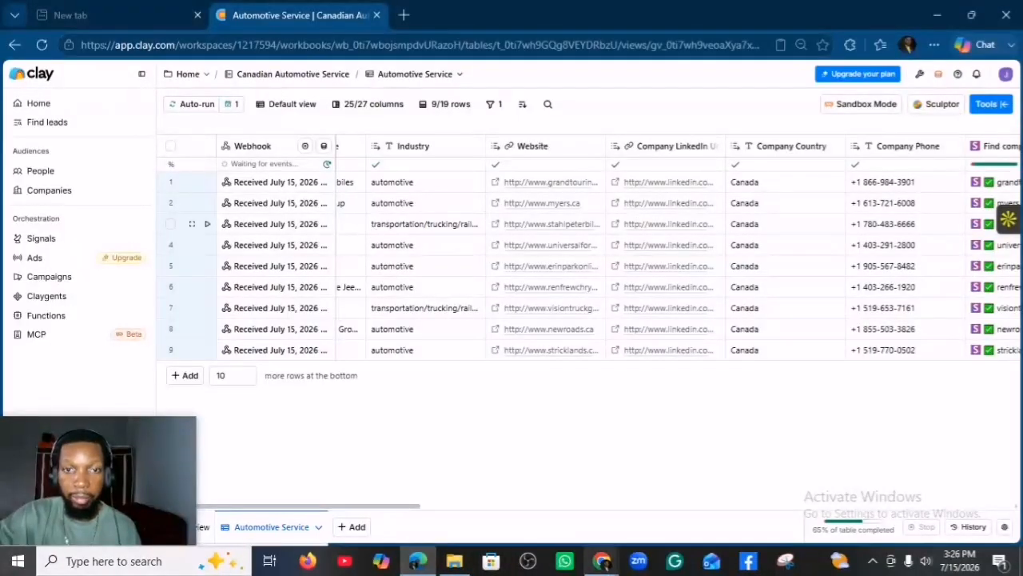
{"action": "mouse_move", "coordinate": [605, 564]}
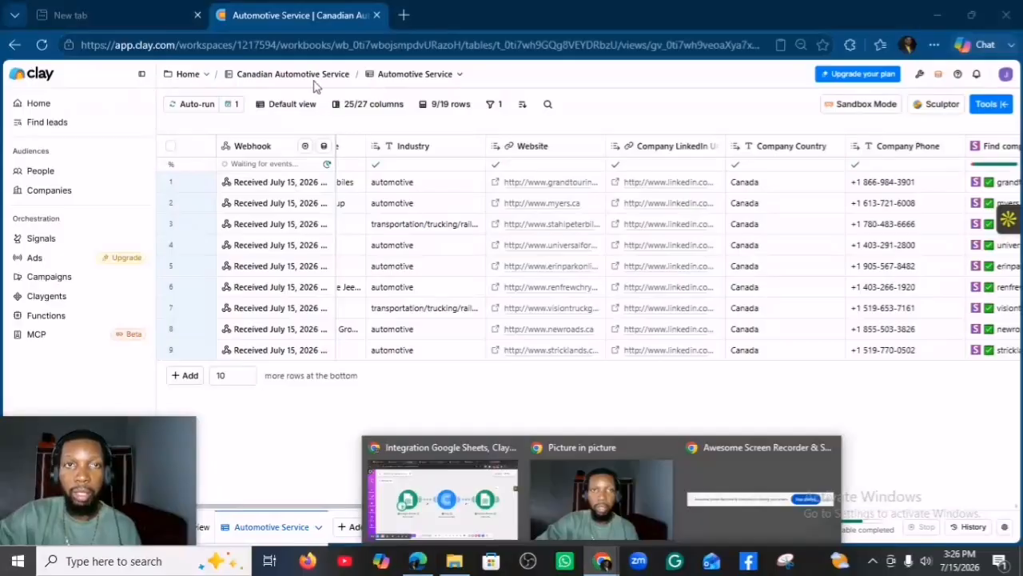
{"action": "left_click", "coordinate": [443, 500]}
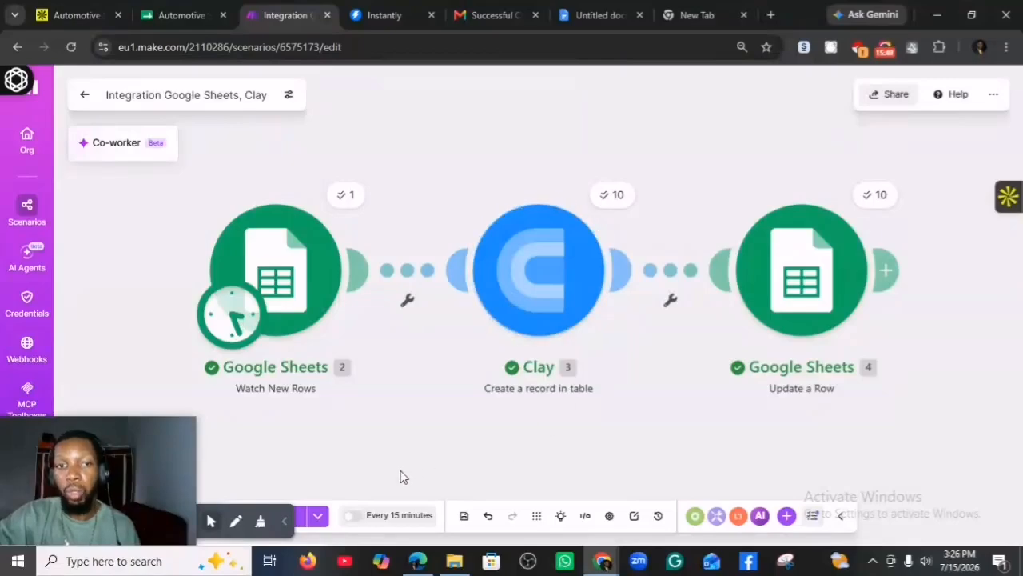
{"action": "left_click_drag", "start_coordinate": [121, 427], "coordinate": [933, 467]}
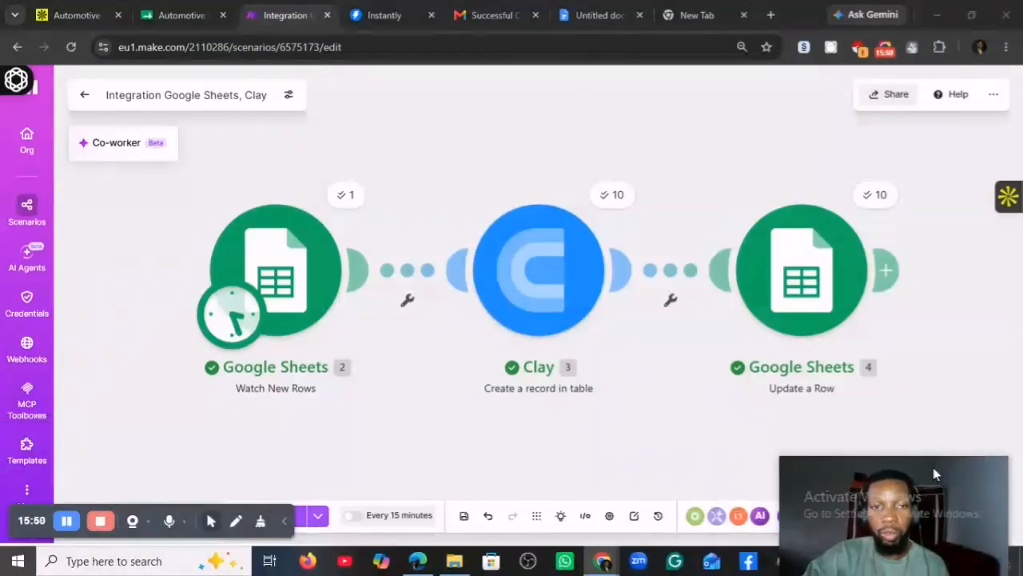
{"action": "left_click_drag", "start_coordinate": [144, 520], "coordinate": [289, 529]}
{"action": "left_click", "coordinate": [292, 507]}
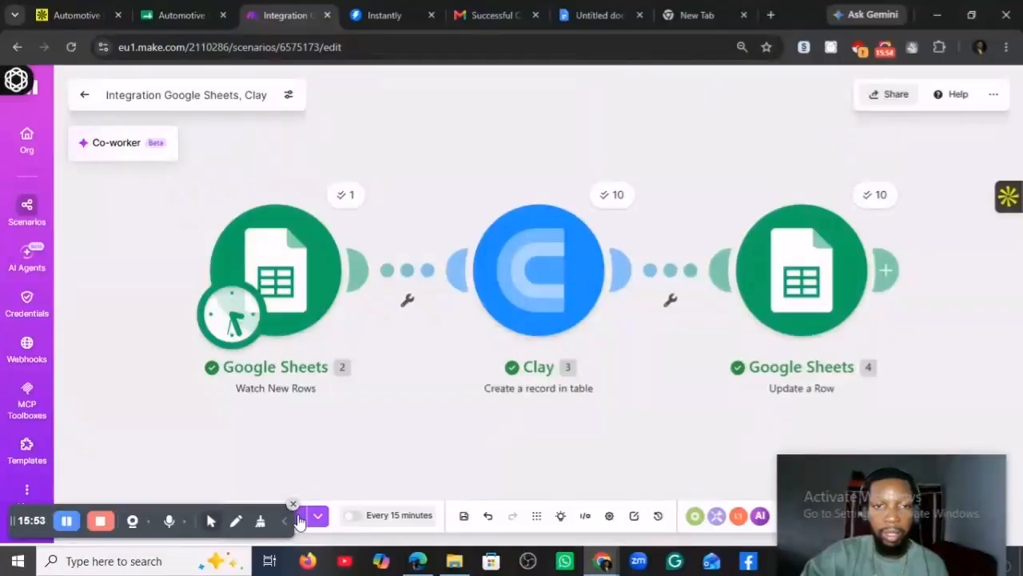
In the Make scenario's schedule settings, change the run frequency to Daily
{"action": "left_click", "coordinate": [426, 519]}
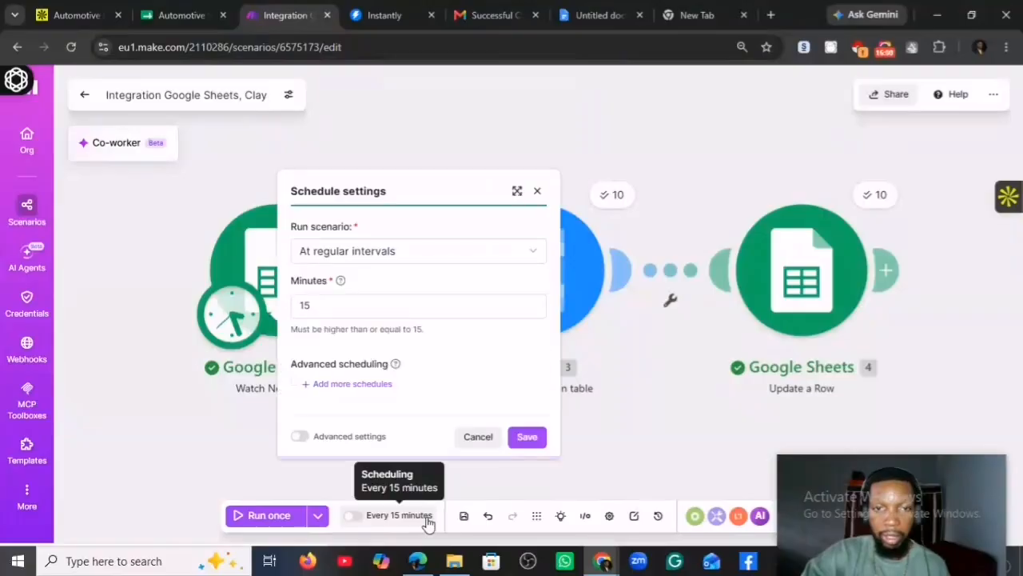
{"action": "left_click", "coordinate": [416, 249]}
{"action": "left_click", "coordinate": [347, 324]}
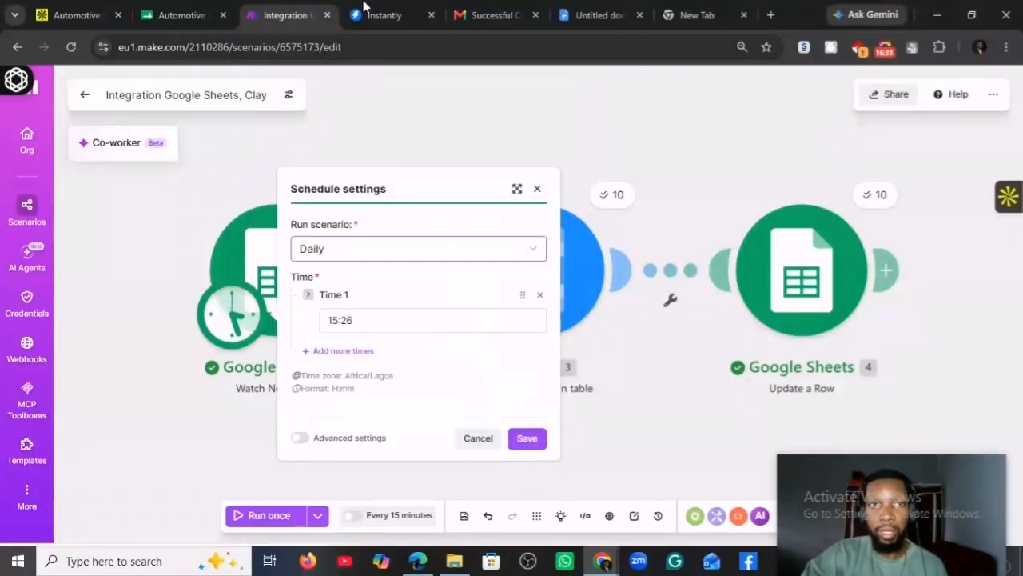
Examine the Automotive Service spreadsheet, Clay's domain, qualification, pain point and people columns, and the Instantly email sequence
{"action": "left_click", "coordinate": [200, 16]}
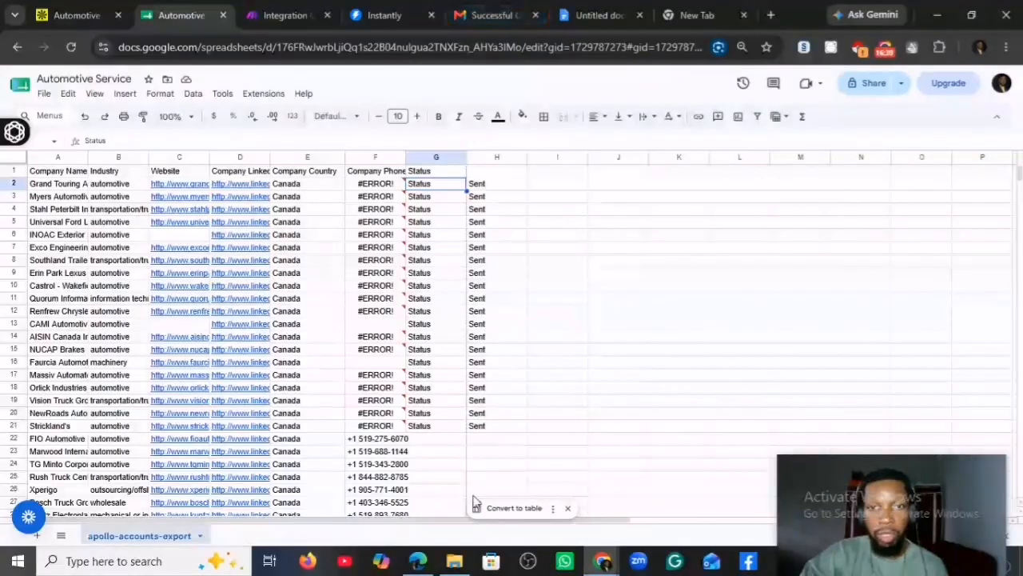
{"action": "left_click", "coordinate": [417, 561]}
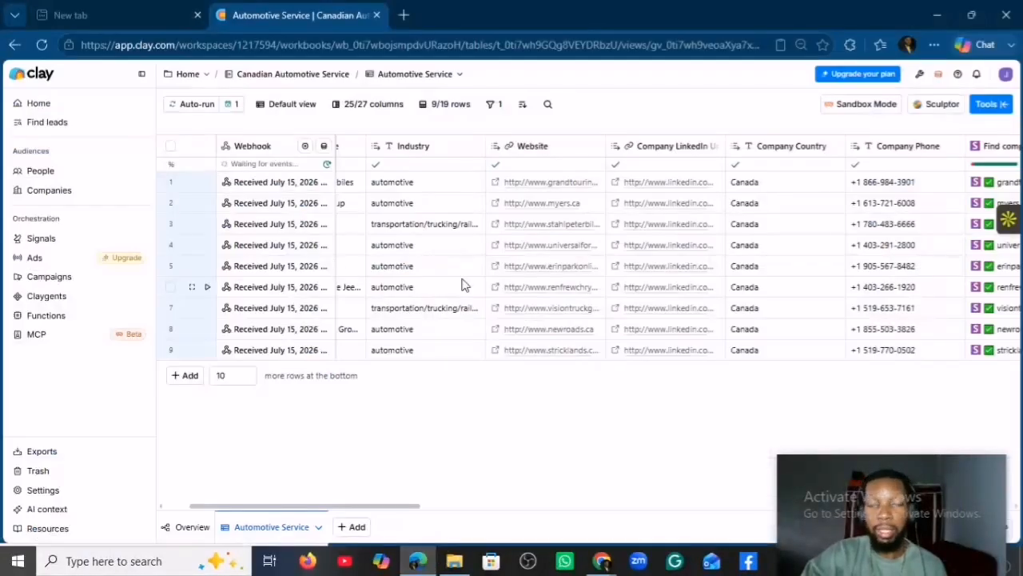
{"action": "left_click_drag", "start_coordinate": [397, 517], "coordinate": [563, 530]}
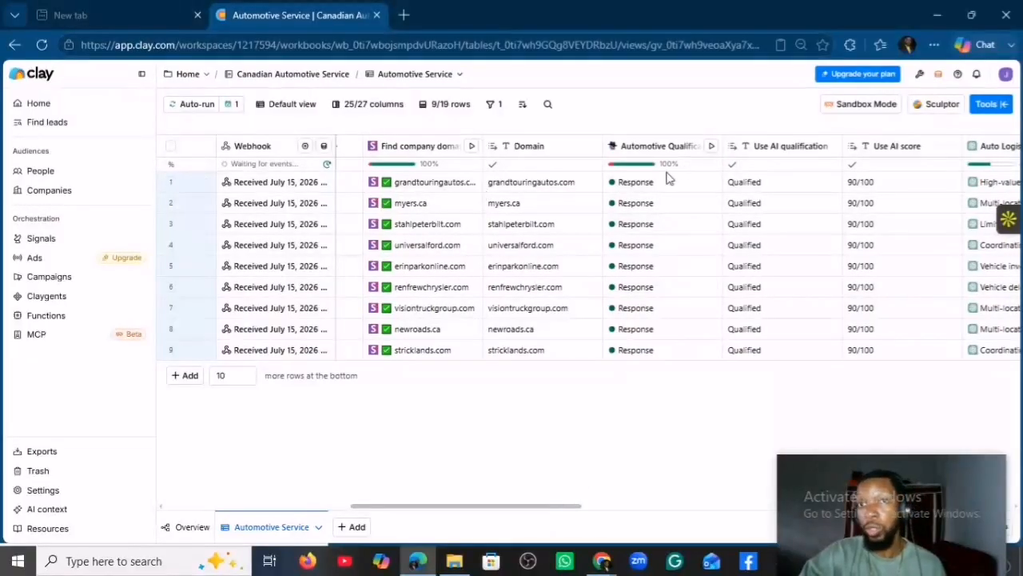
{"action": "left_click_drag", "start_coordinate": [512, 507], "coordinate": [559, 509]}
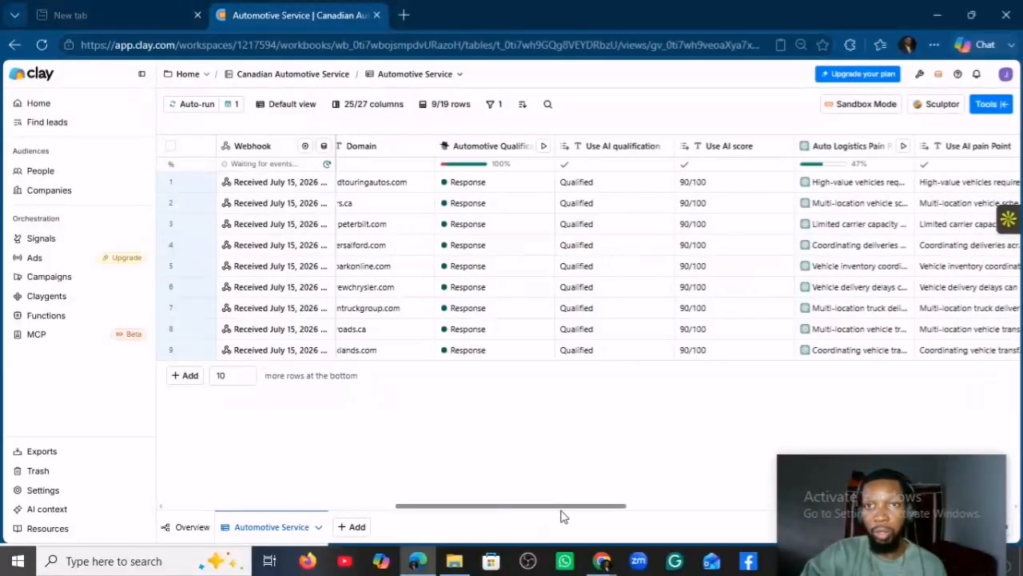
{"action": "left_click_drag", "start_coordinate": [589, 508], "coordinate": [777, 508]}
{"action": "left_click", "coordinate": [601, 560]}
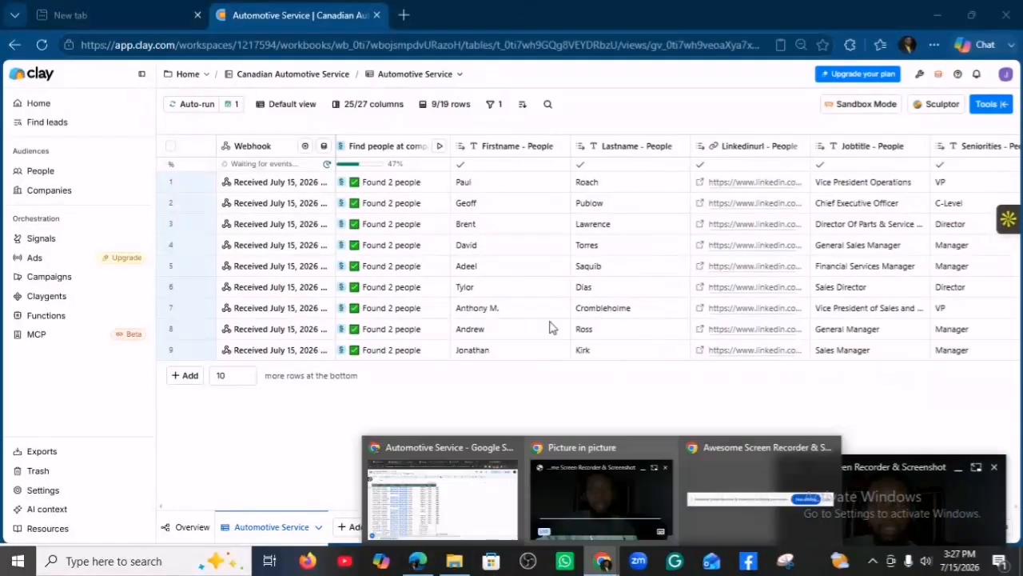
{"action": "left_click", "coordinate": [514, 477]}
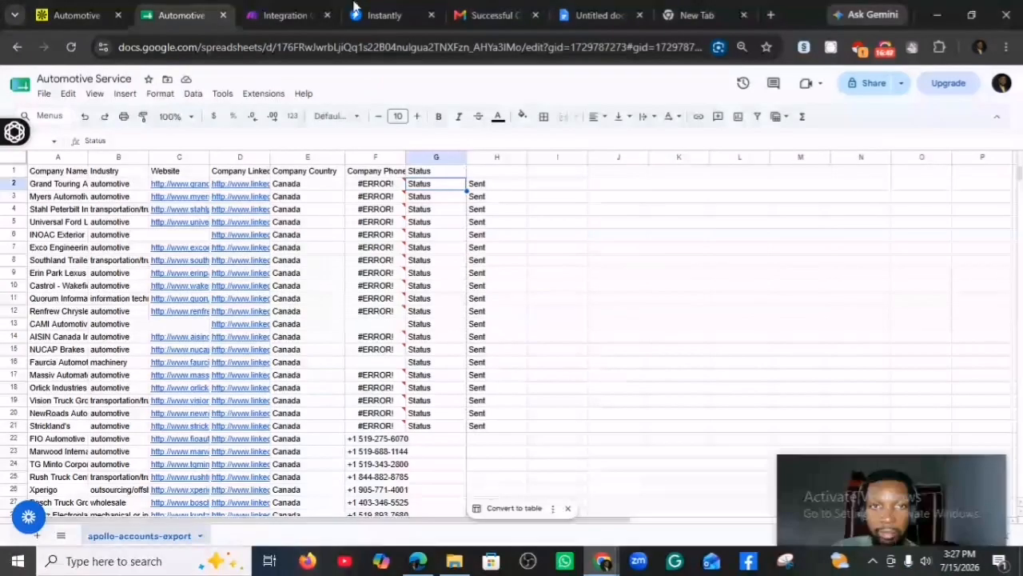
{"action": "left_click", "coordinate": [382, 28]}
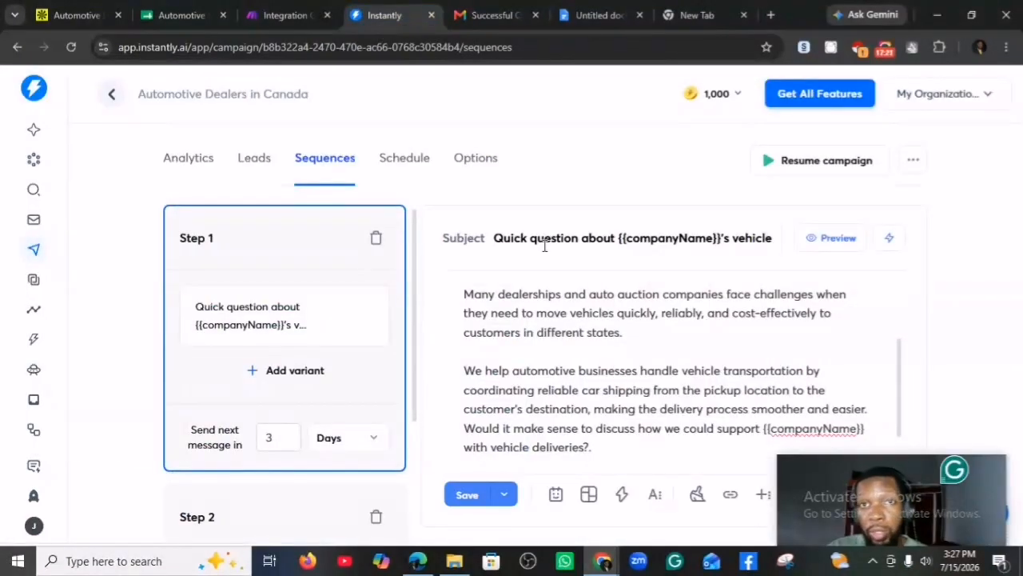